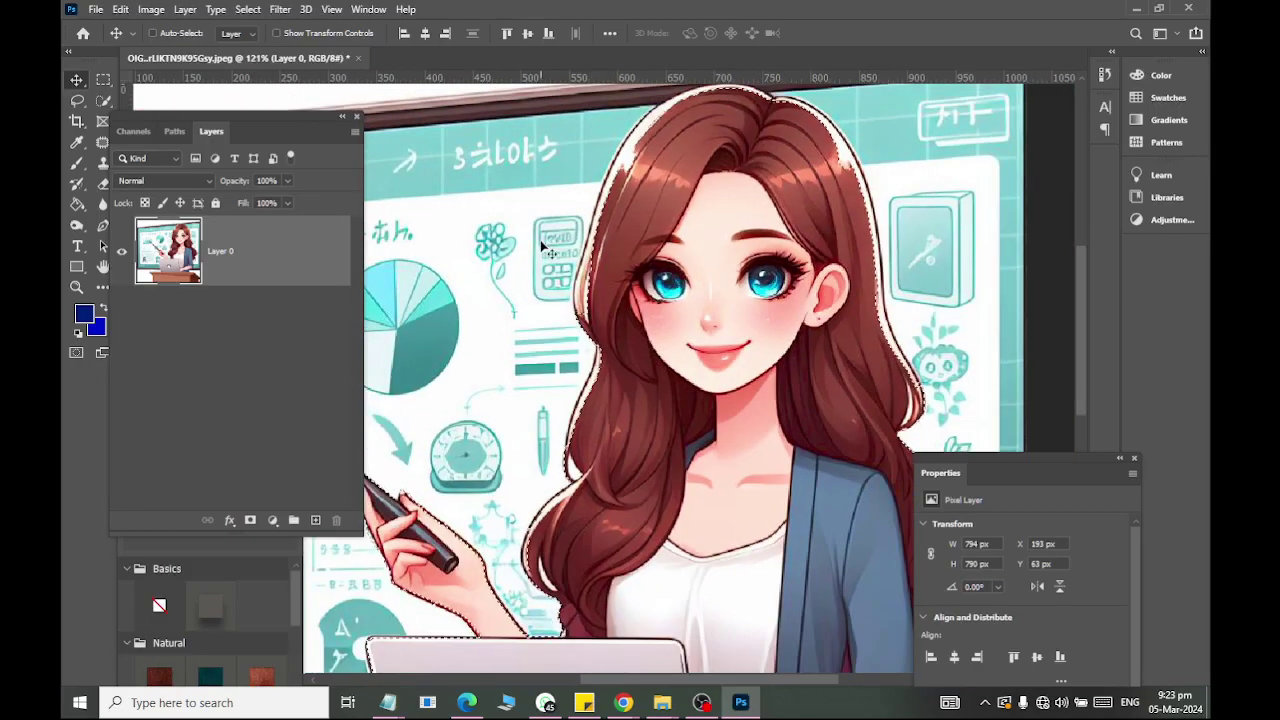
# Deselect and close the cartoon teacher image without saving changes.
pyautogui.hotkey('ctrl', 'd')
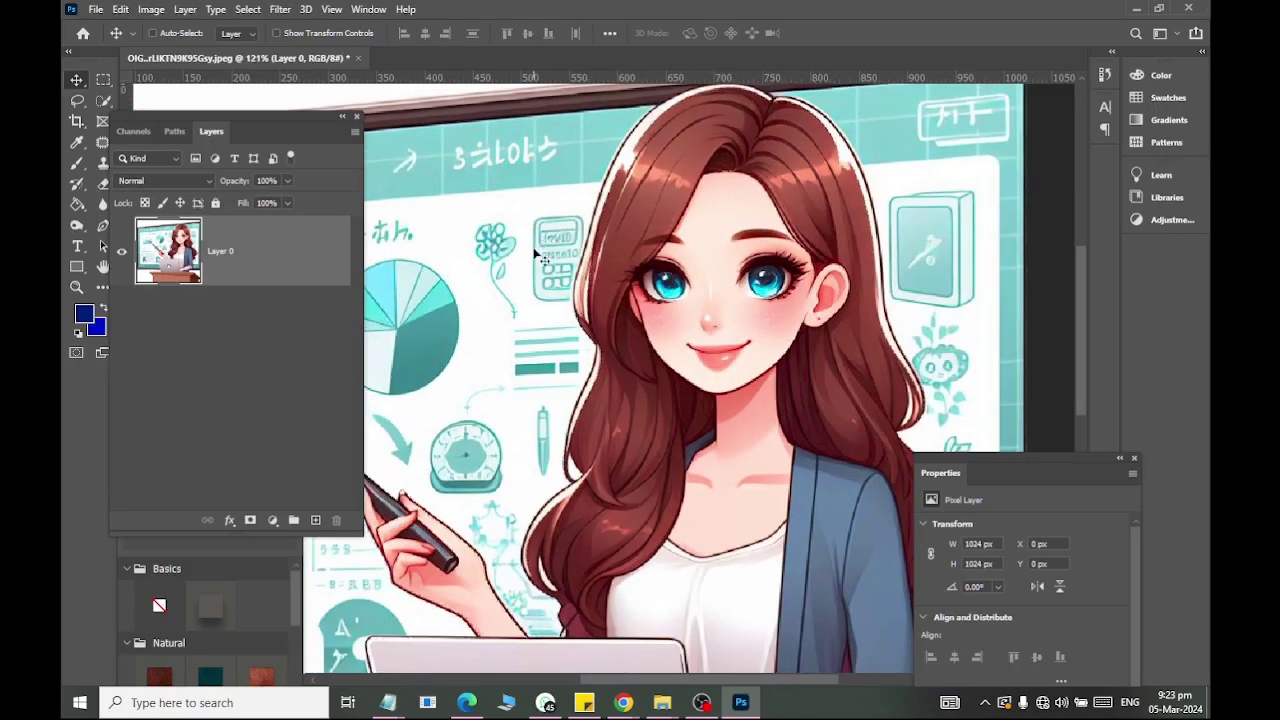
pyautogui.scroll(-1, 540, 260)
pyautogui.scroll(-1, 530, 275)
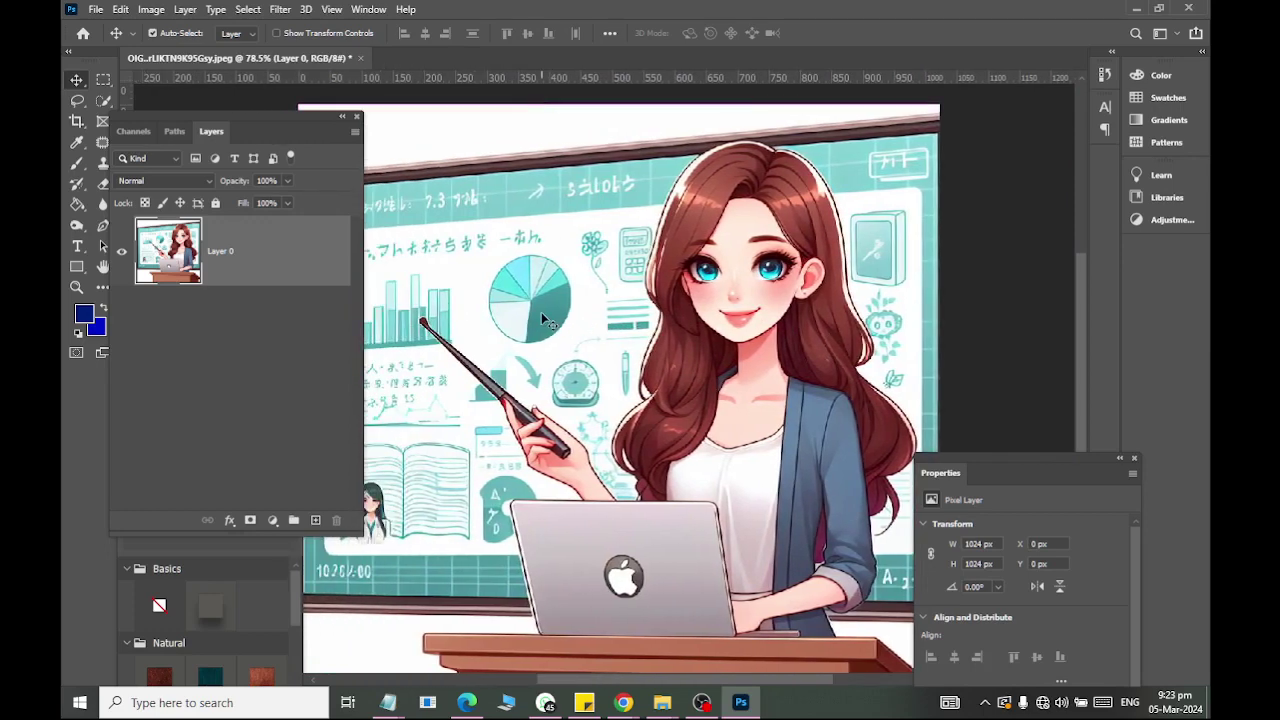
pyautogui.hotkey('ctrl', 'w')
pyautogui.press('n')
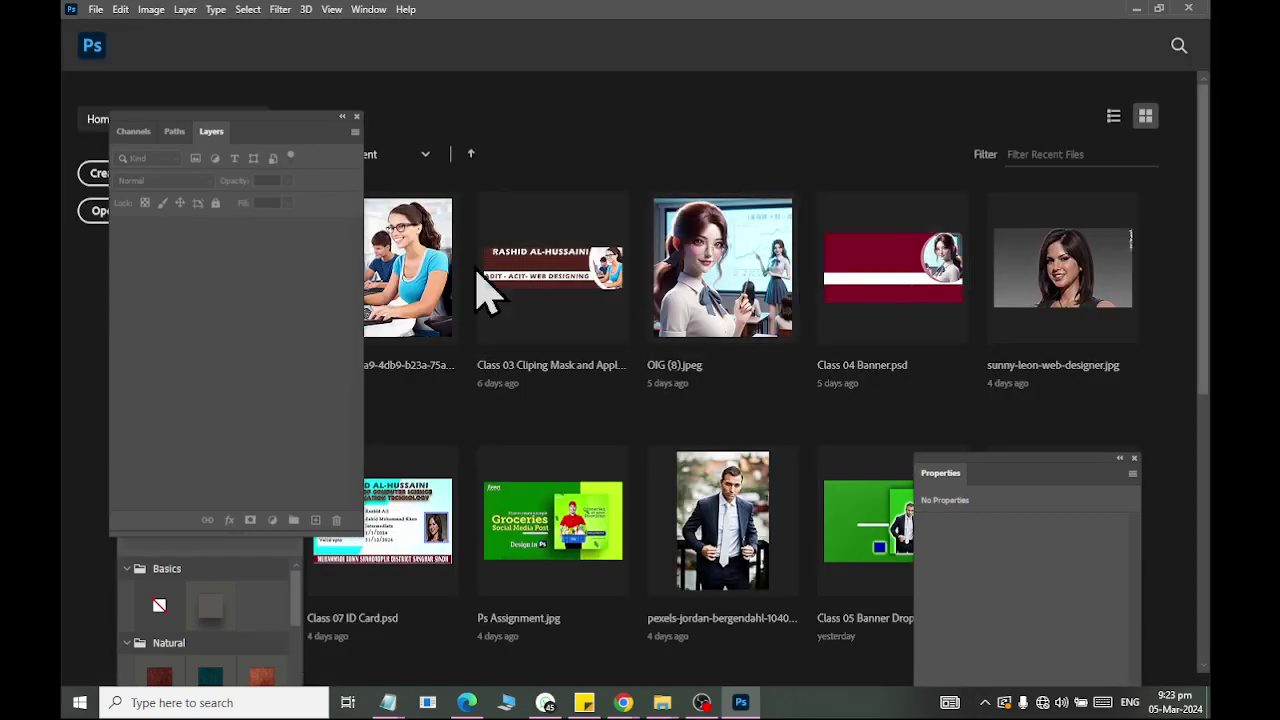
# Open the Class 05 Banner Drop Shadow.psd banner from the Home screen and zoom in.
pyautogui.click(860, 510)
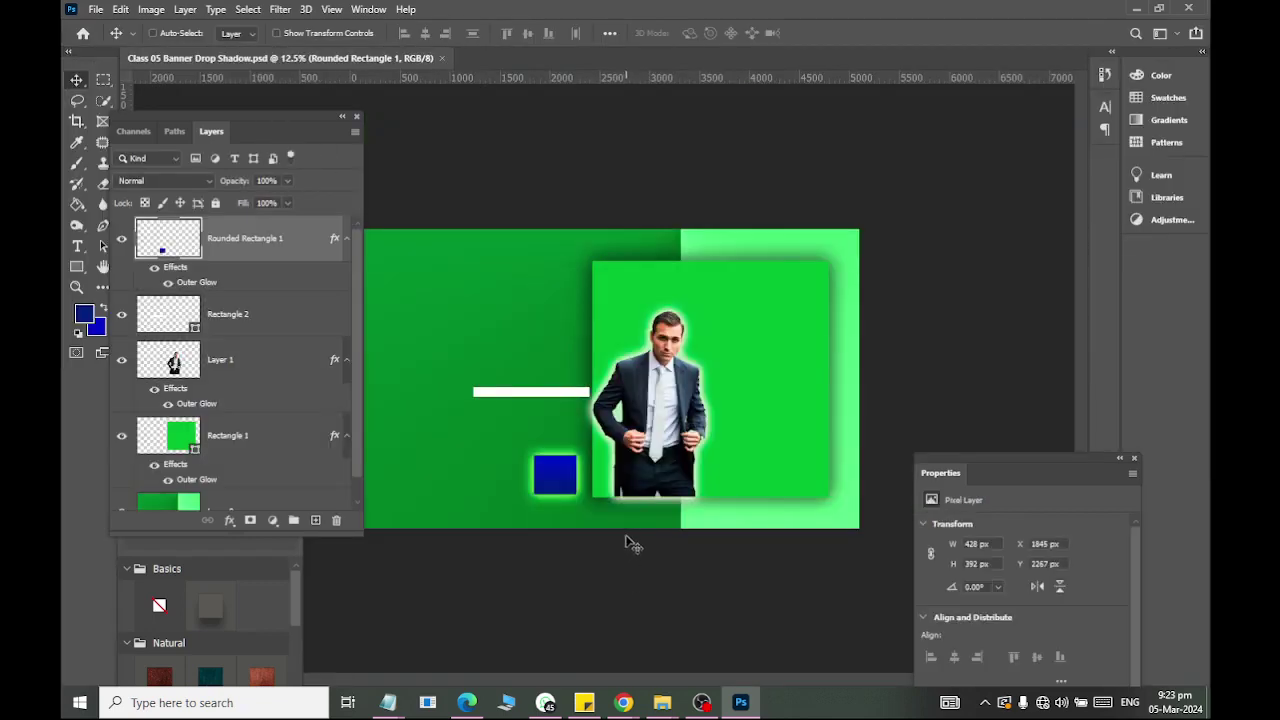
pyautogui.scroll(3, 670, 530)
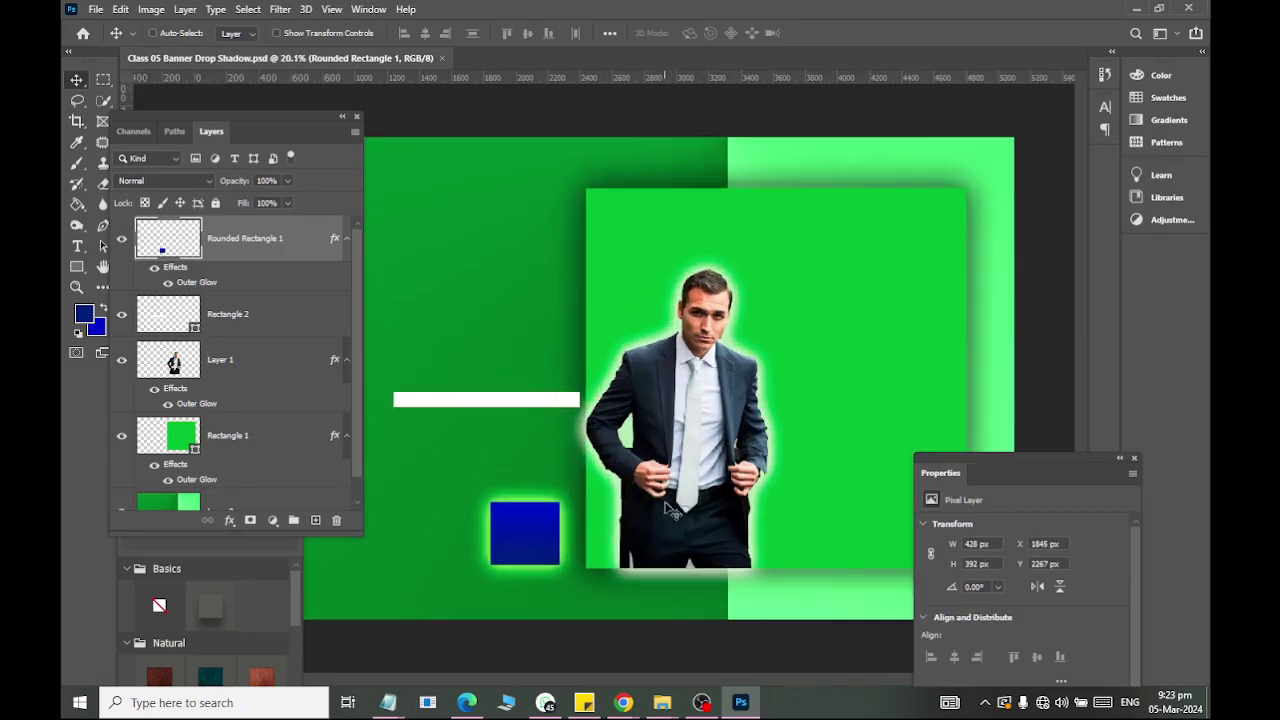
pyautogui.scroll(1, 725, 560)
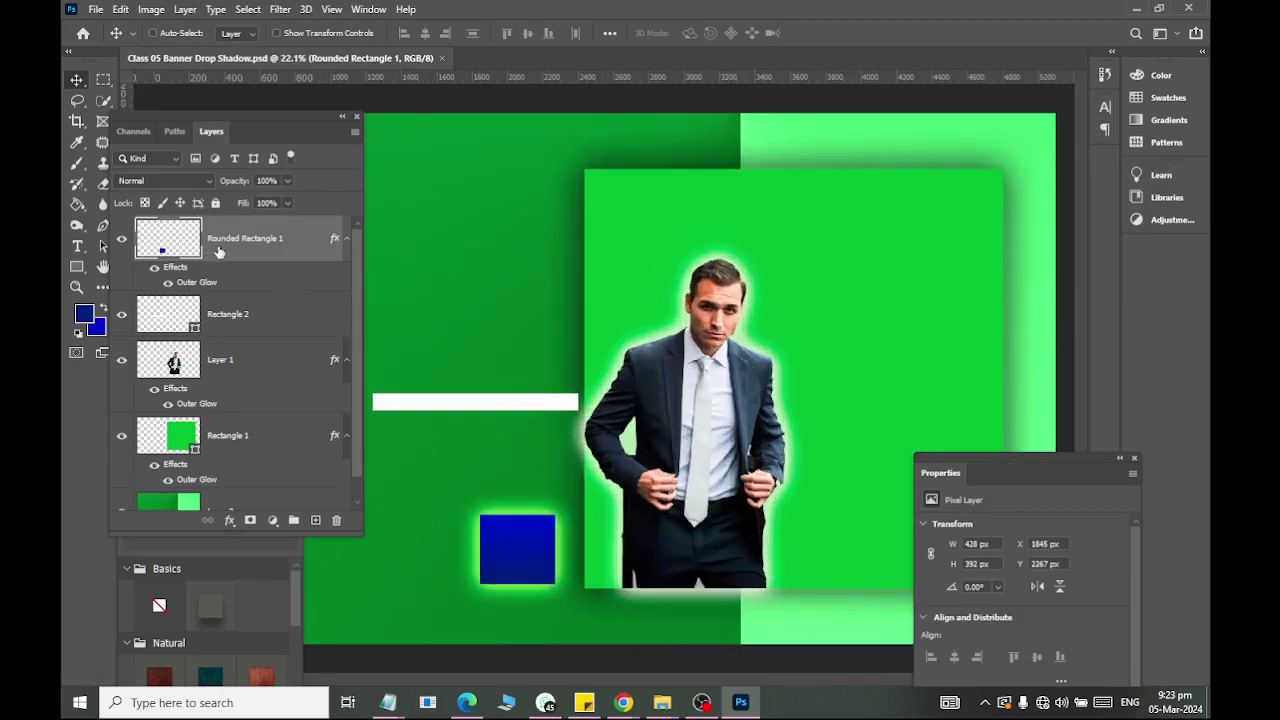
# Inspect the blue square's Outer Glow in Layer Style, then cancel, leaving it unchanged.
pyautogui.click(228, 522)
pyautogui.click(276, 378)
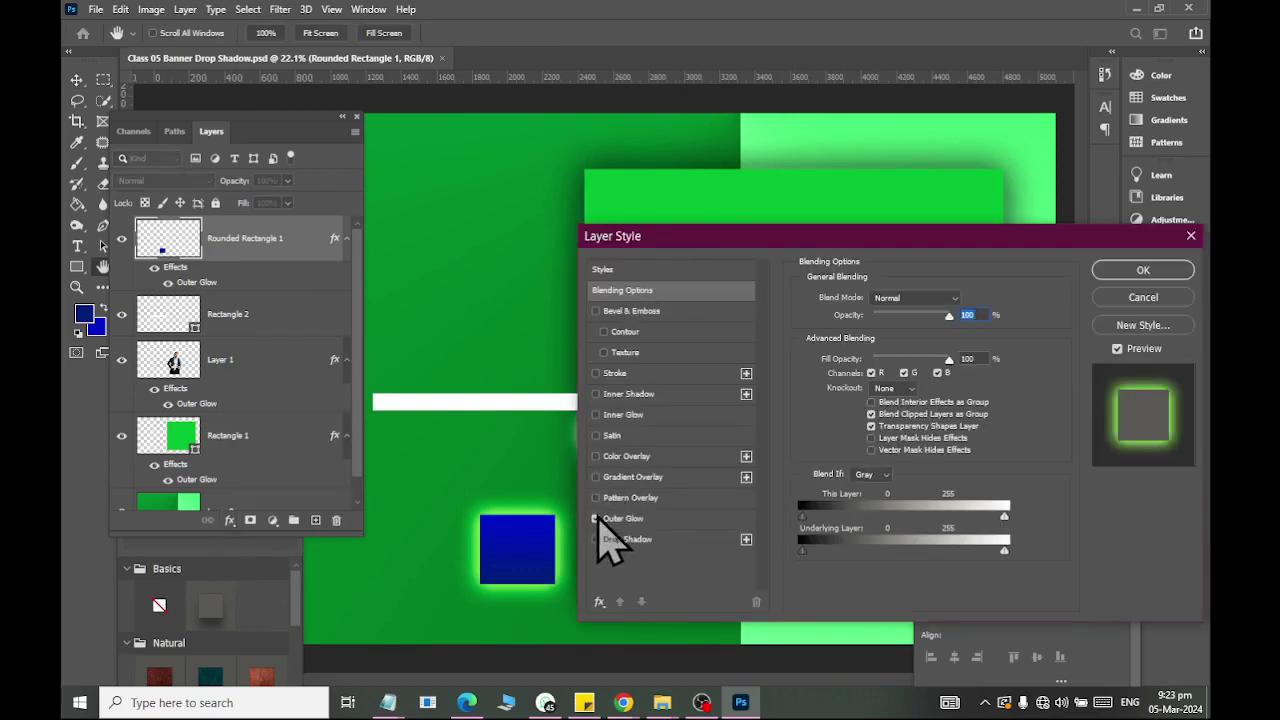
pyautogui.click(597, 518)
pyautogui.moveTo(706, 252); pyautogui.dragTo(1011, 198)
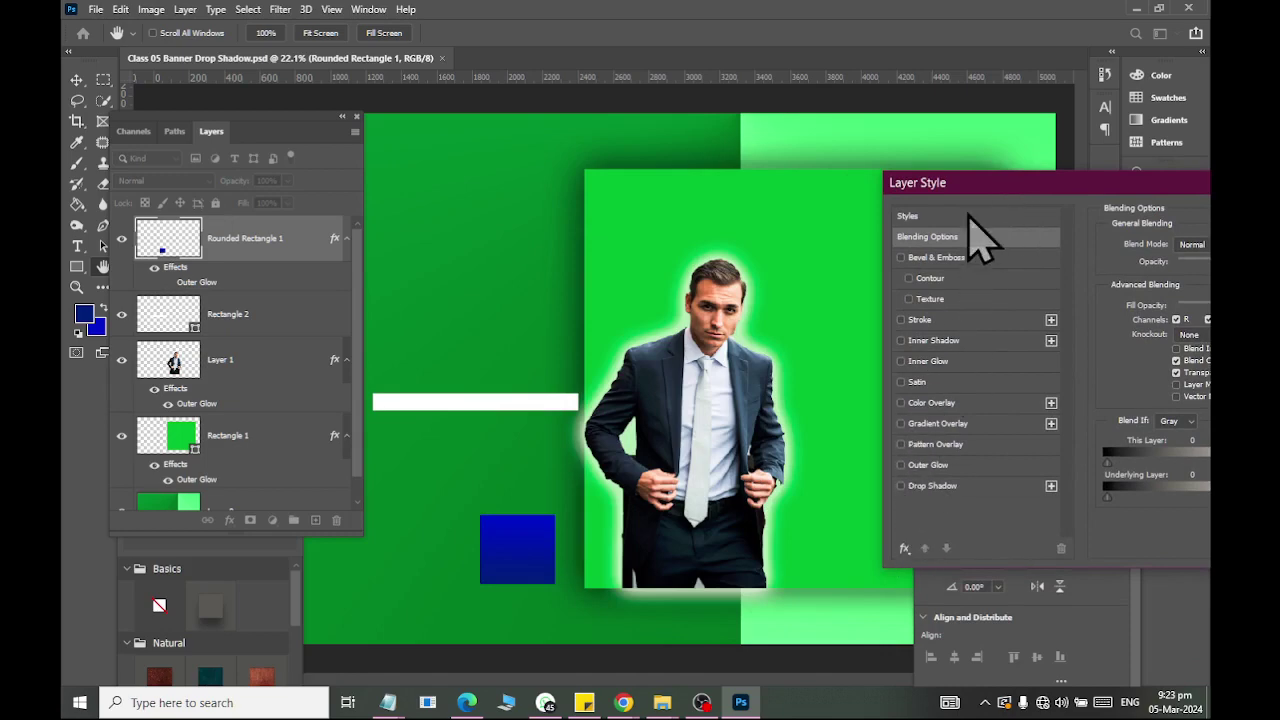
pyautogui.moveTo(975, 187); pyautogui.dragTo(605, 192)
pyautogui.click(1070, 248)
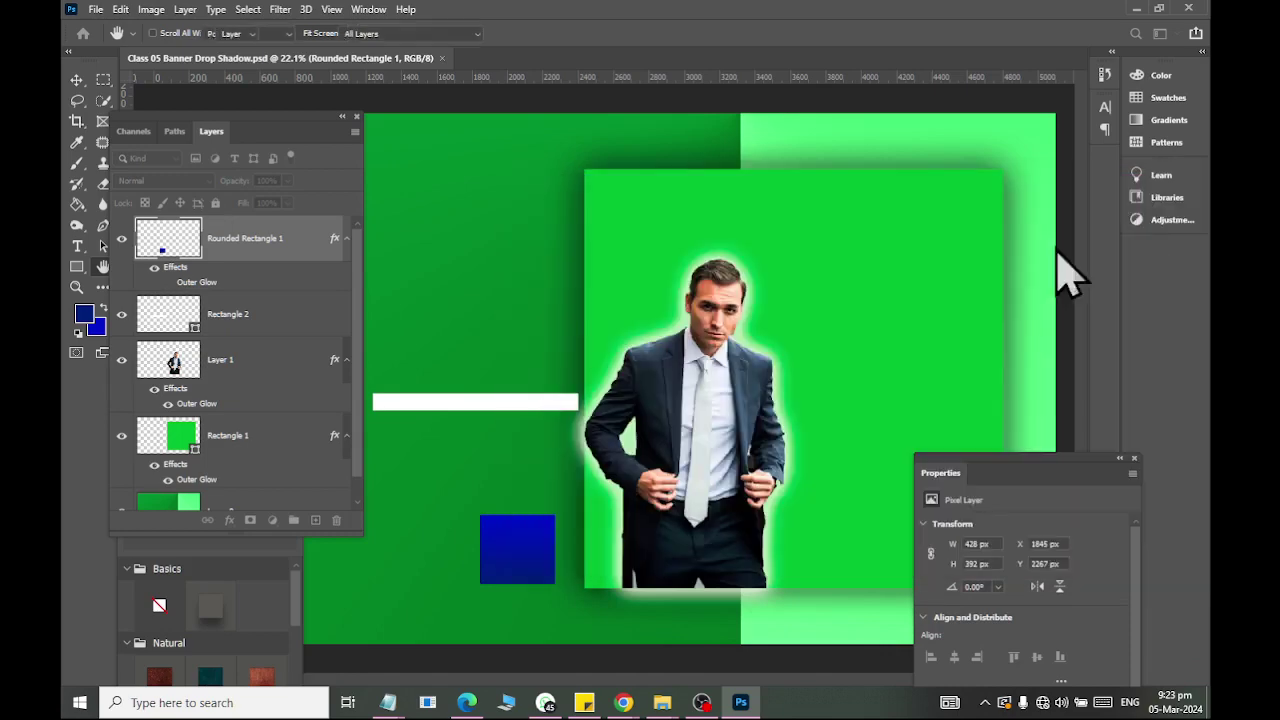
# Open Layer 1's layer style and turn off the businessman's Outer Glow.
pyautogui.click(236, 359)
pyautogui.click(229, 520)
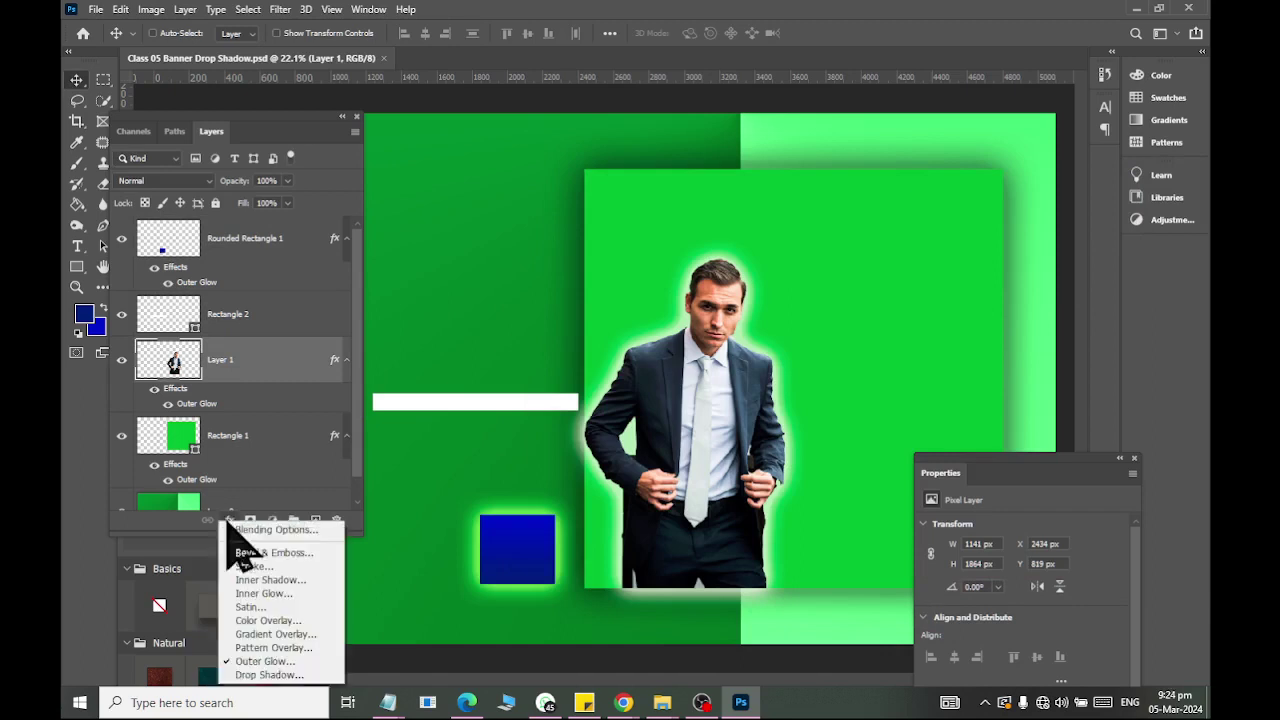
pyautogui.click(555, 545)
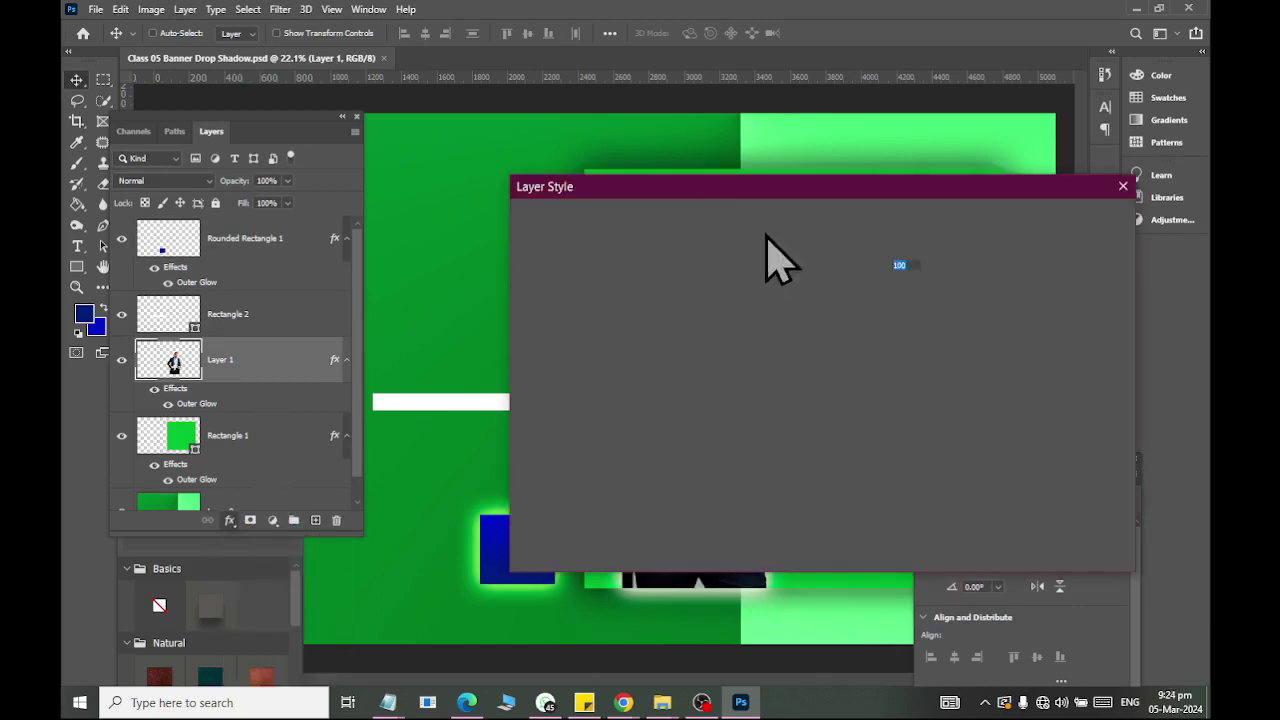
pyautogui.moveTo(729, 192); pyautogui.dragTo(1032, 188)
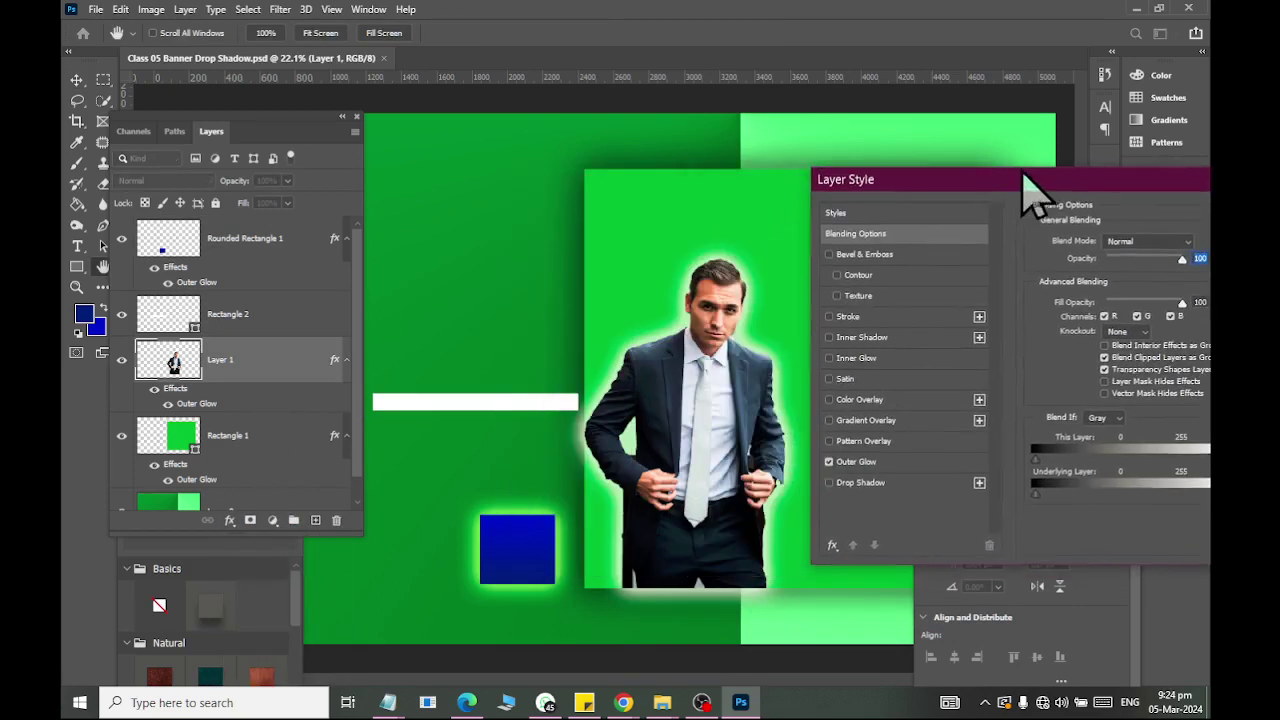
pyautogui.click(830, 461)
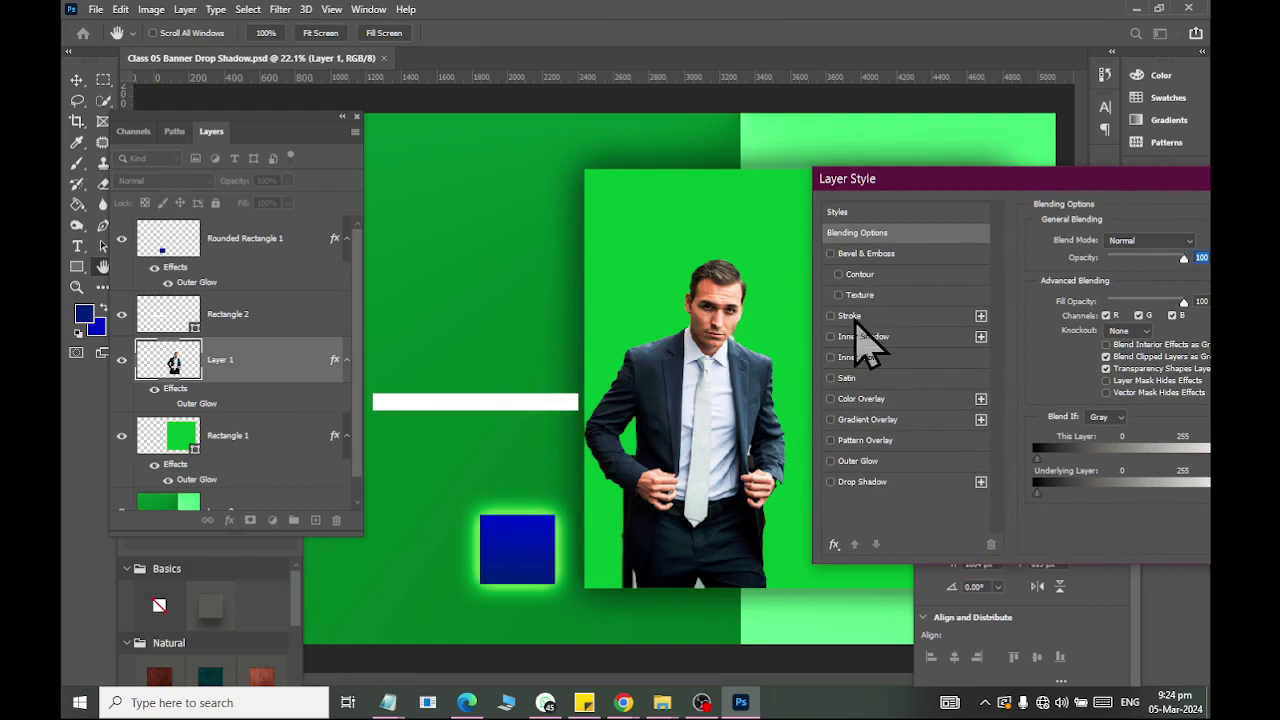
# Add a white Stroke to the businessman and raise its size to 16 px.
pyautogui.click(848, 316)
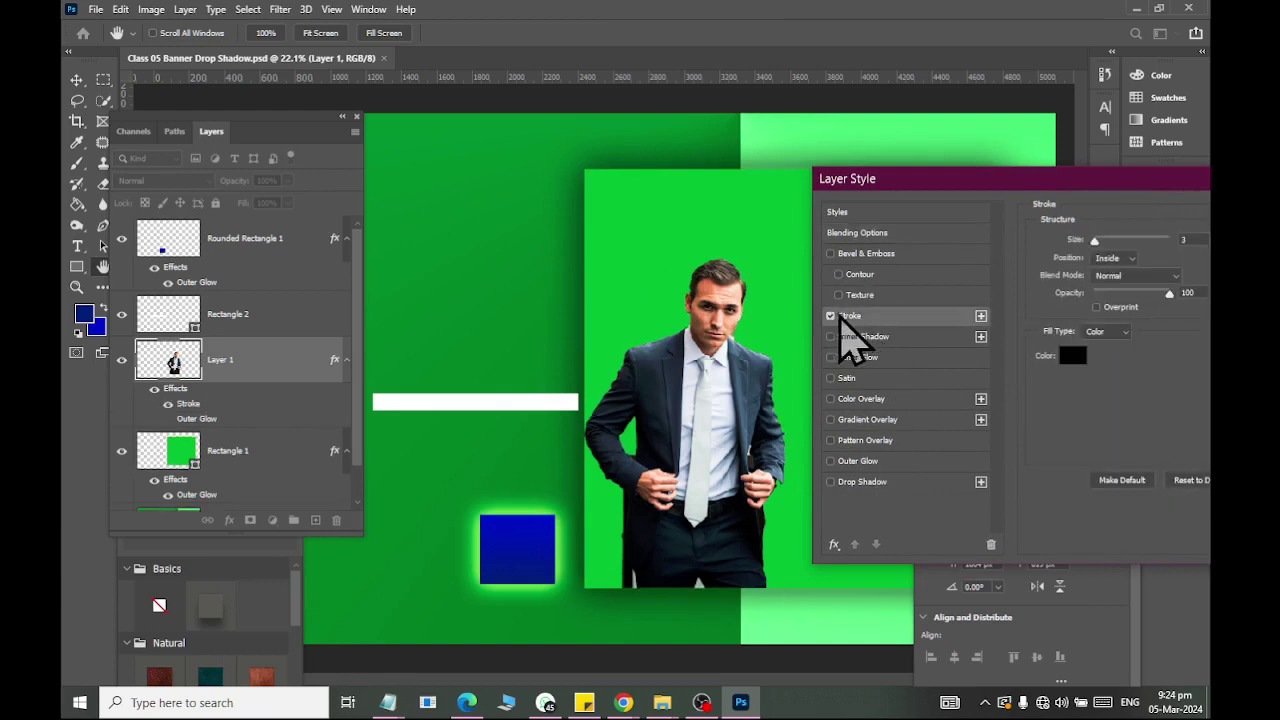
pyautogui.click(1072, 355)
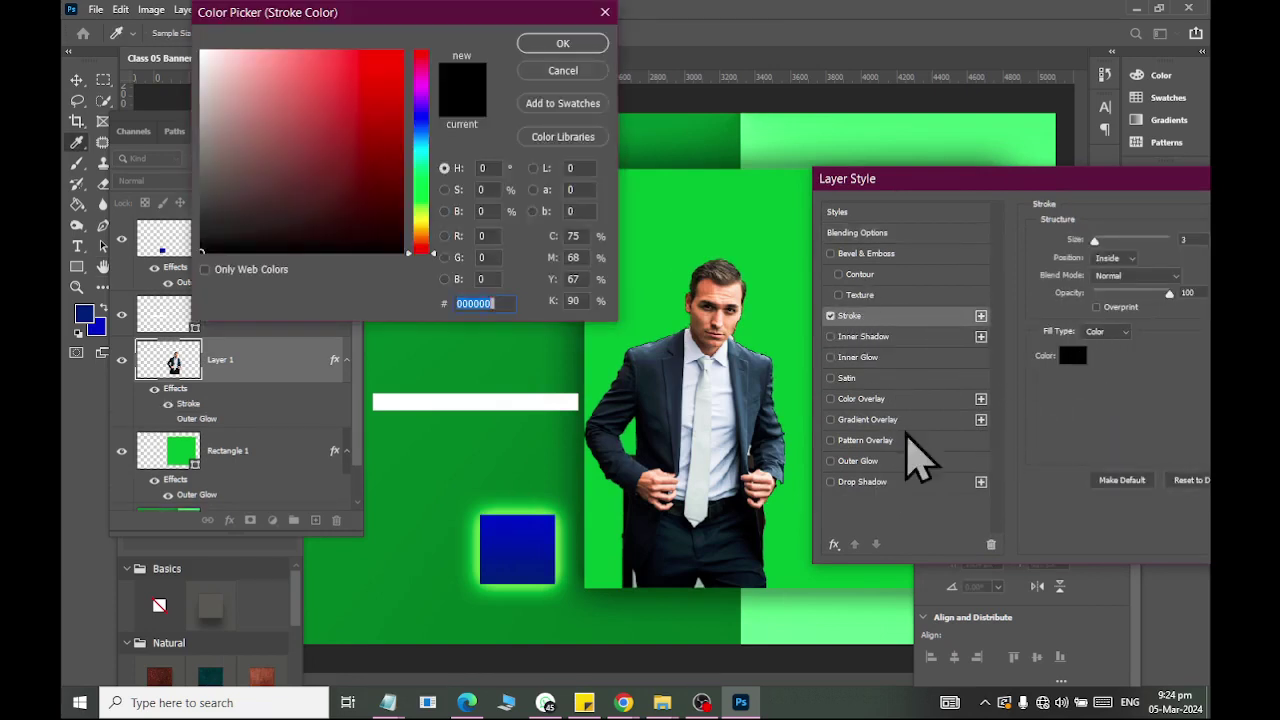
pyautogui.moveTo(289, 132); pyautogui.dragTo(200, 48)
pyautogui.click(563, 43)
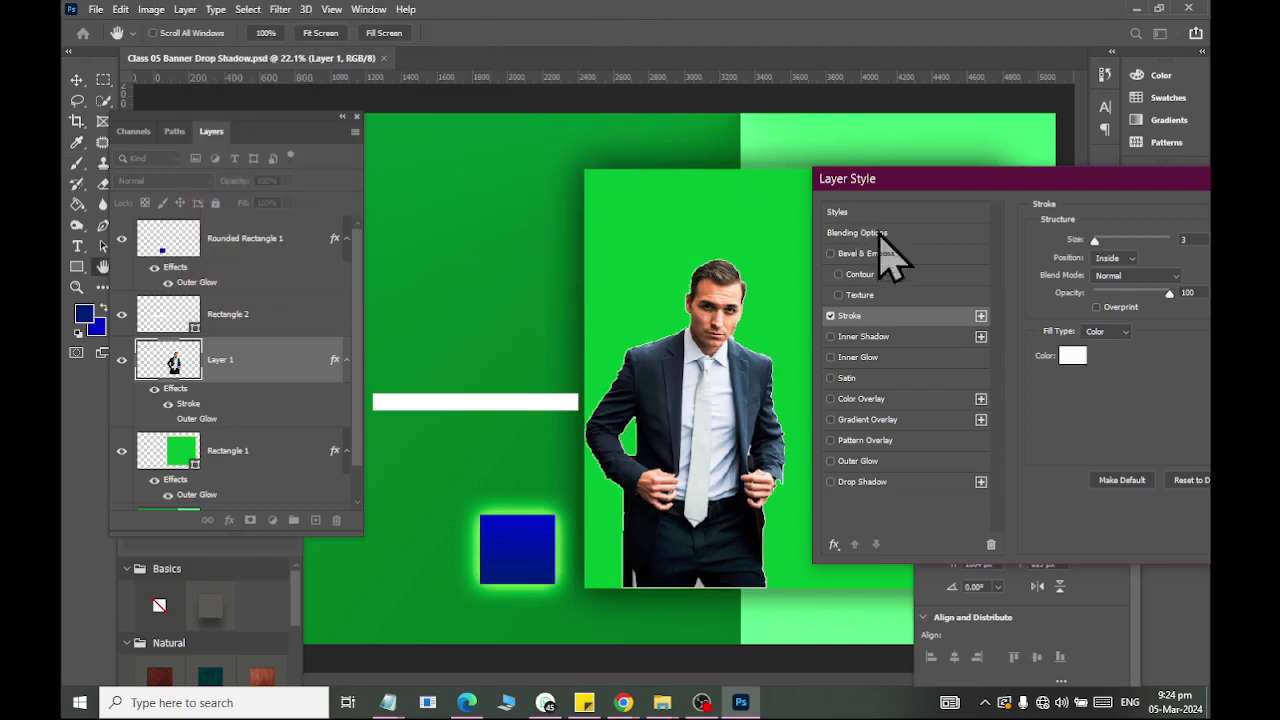
pyautogui.click(1192, 240)
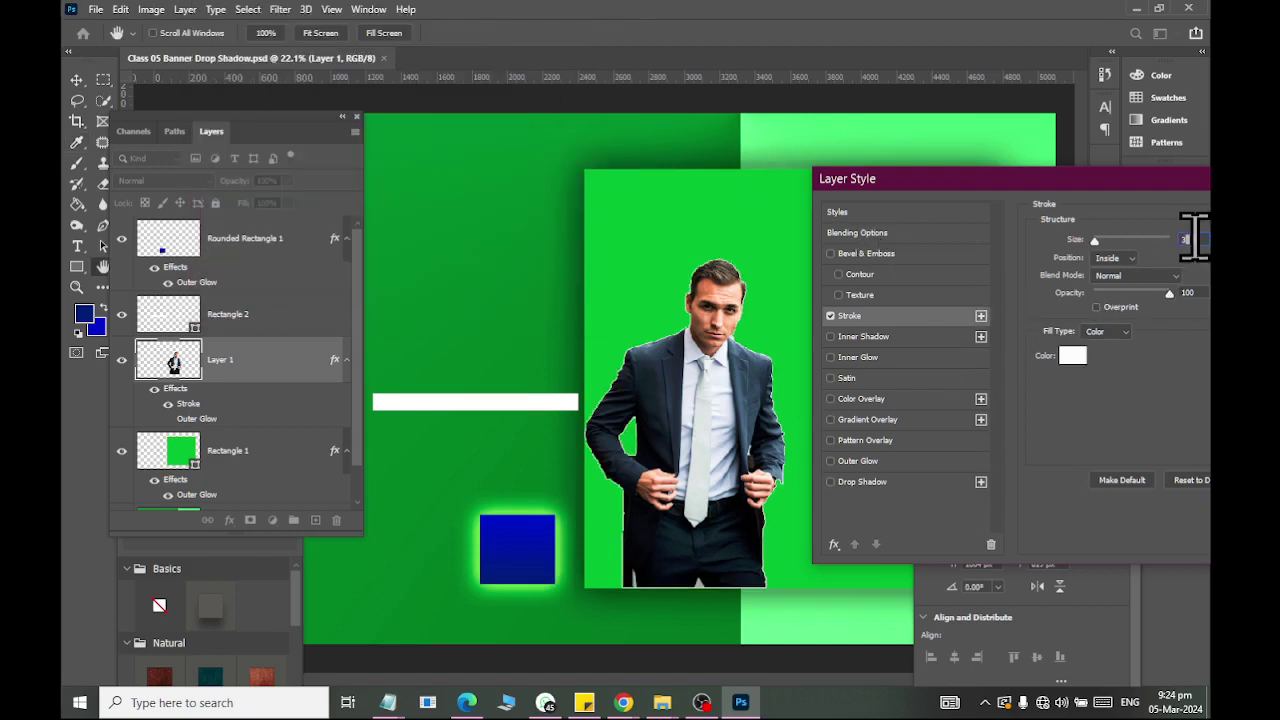
pyautogui.hotkey('shift', 'Up')
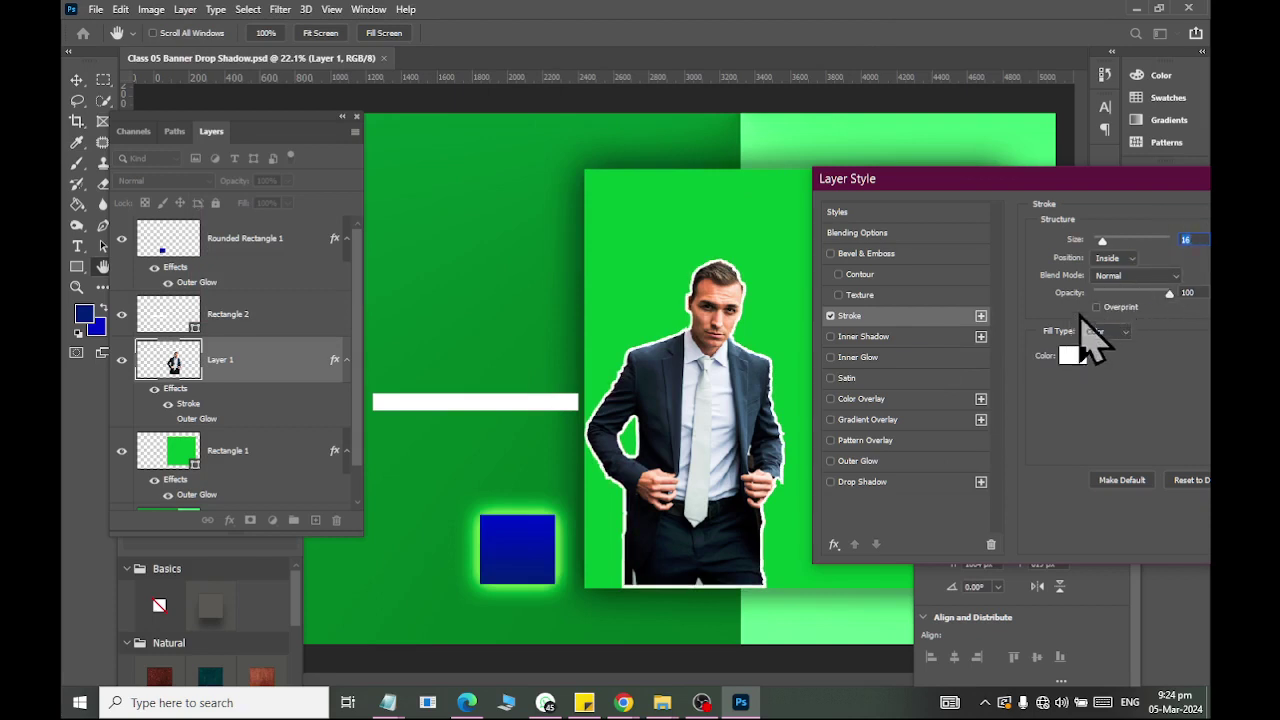
# Preview red, teal and yellow stroke colours, then return to white and apply.
pyautogui.click(1072, 355)
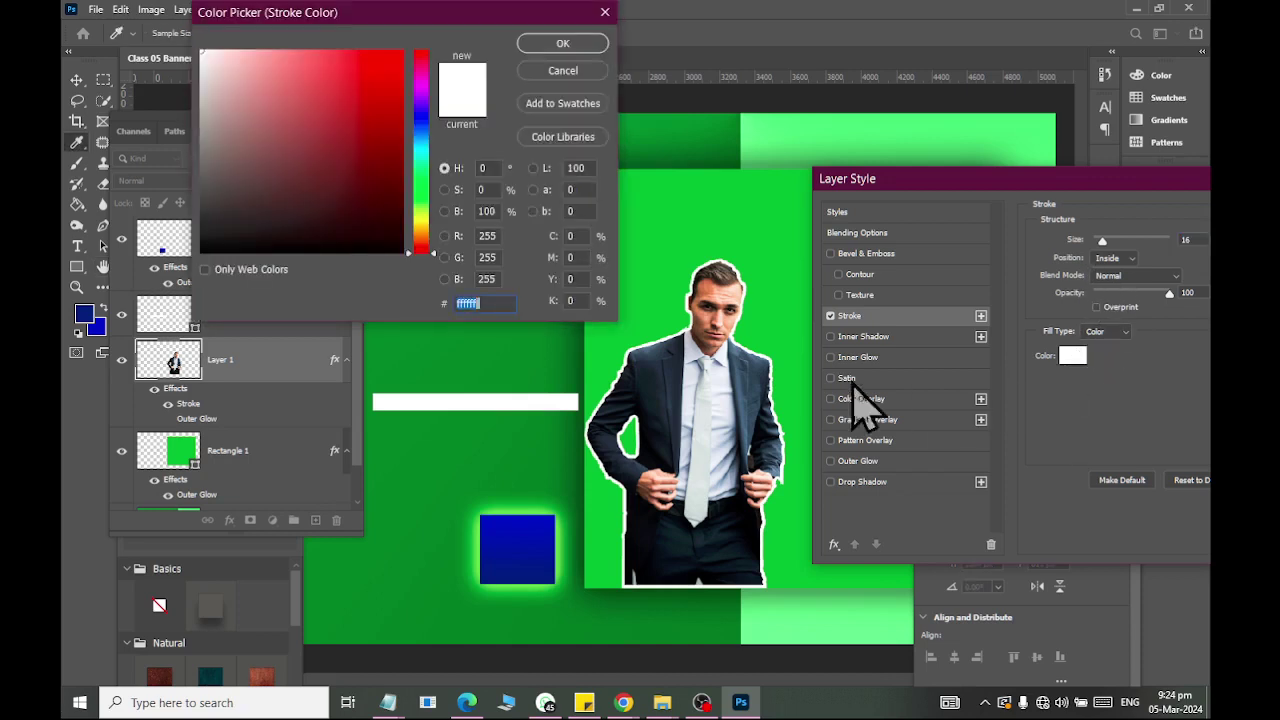
pyautogui.moveTo(398, 113); pyautogui.dragTo(349, 187)
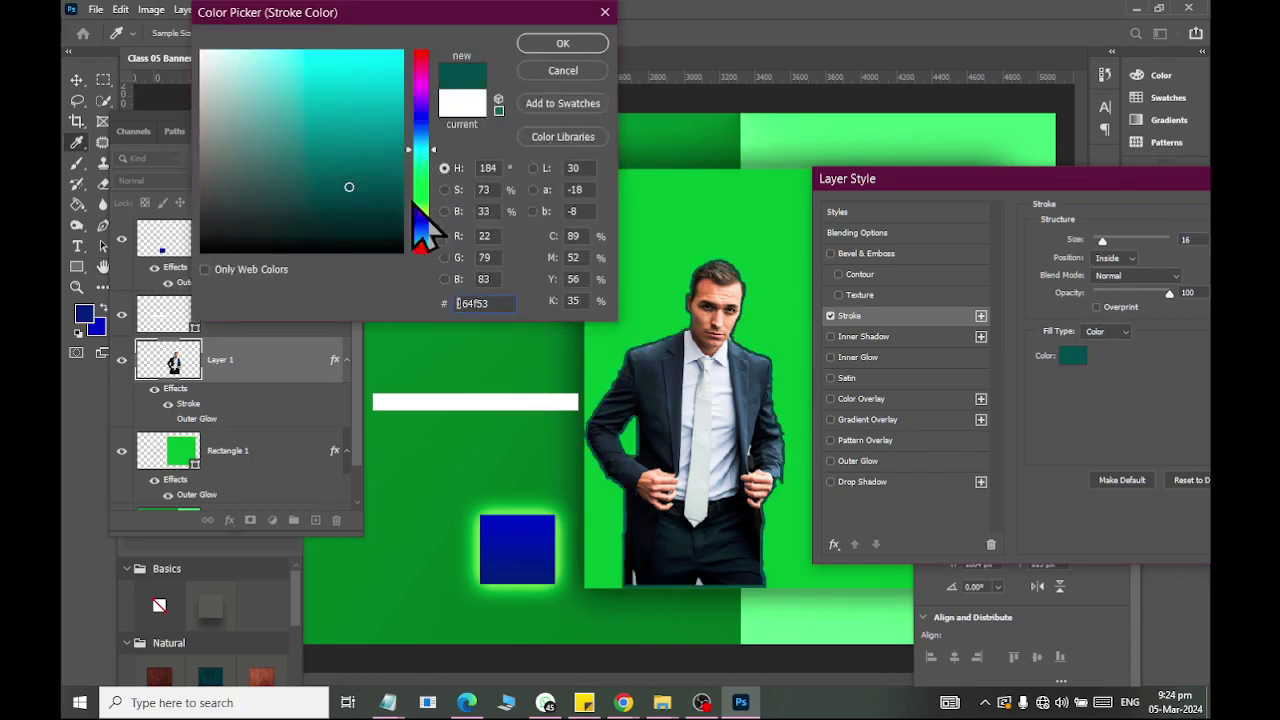
pyautogui.moveTo(430, 170); pyautogui.dragTo(430, 222)
pyautogui.moveTo(371, 120); pyautogui.dragTo(389, 50)
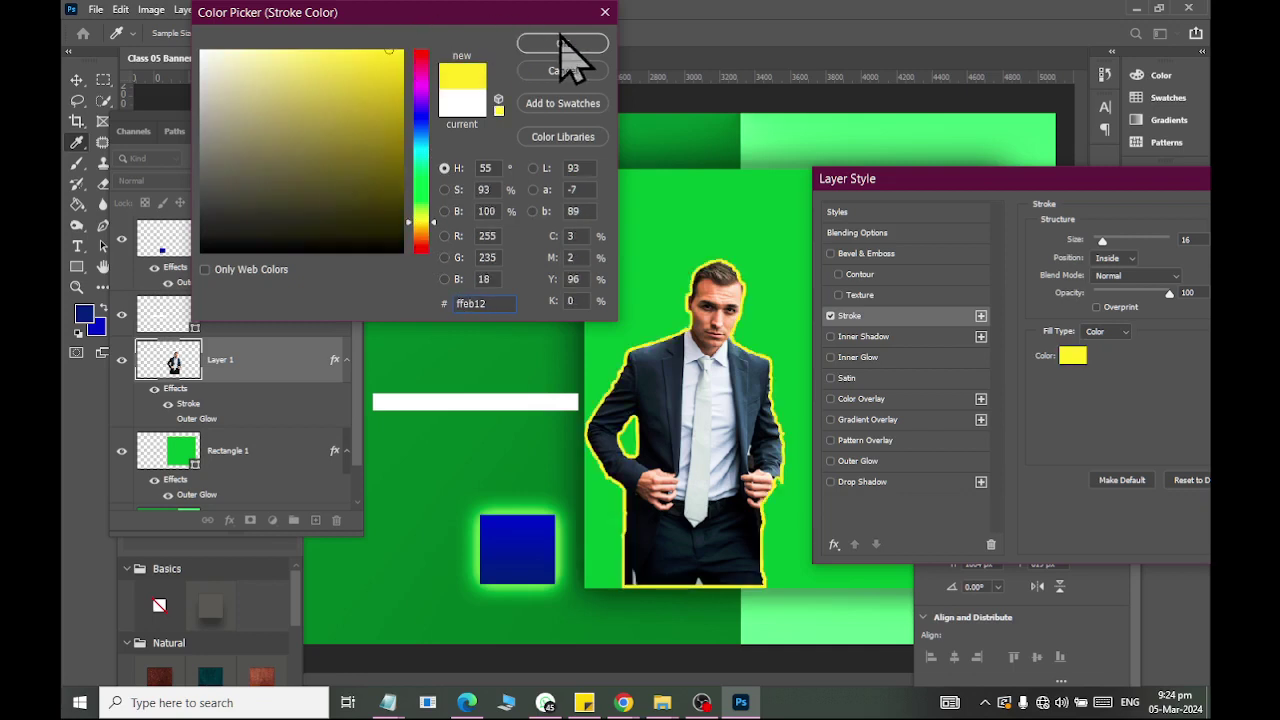
pyautogui.click(458, 100)
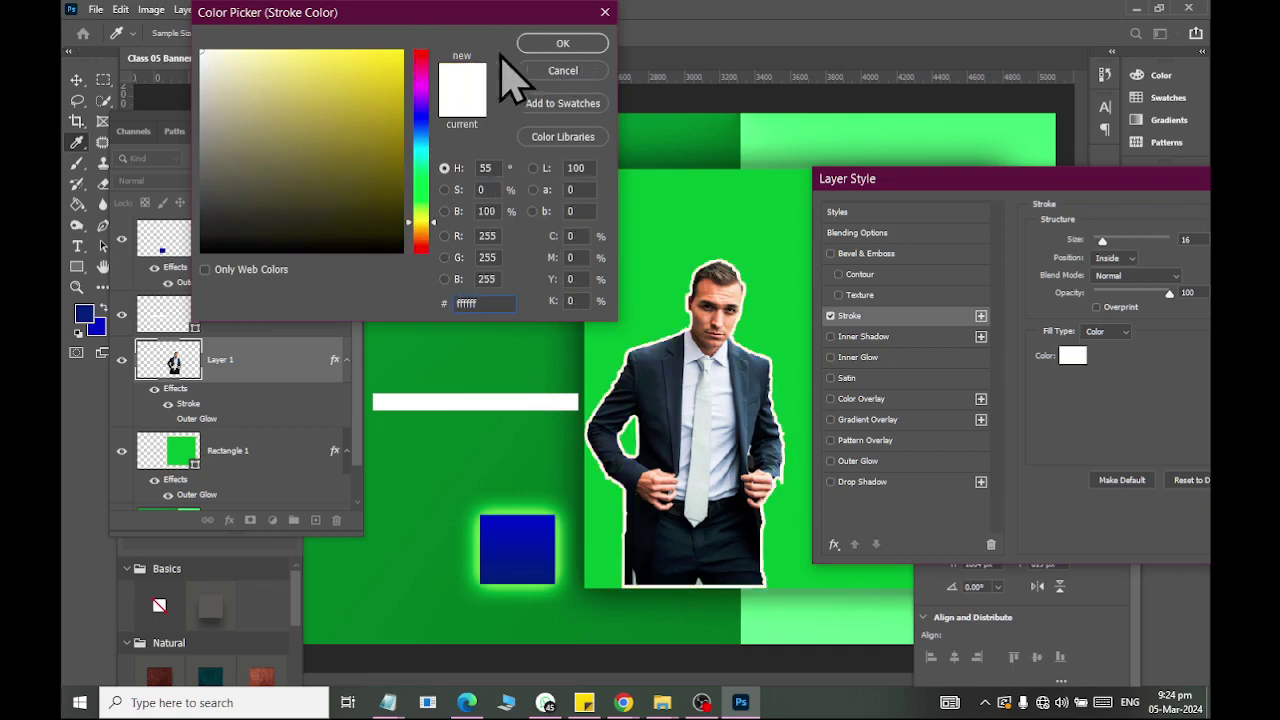
pyautogui.click(563, 43)
pyautogui.moveTo(1096, 179); pyautogui.dragTo(802, 203)
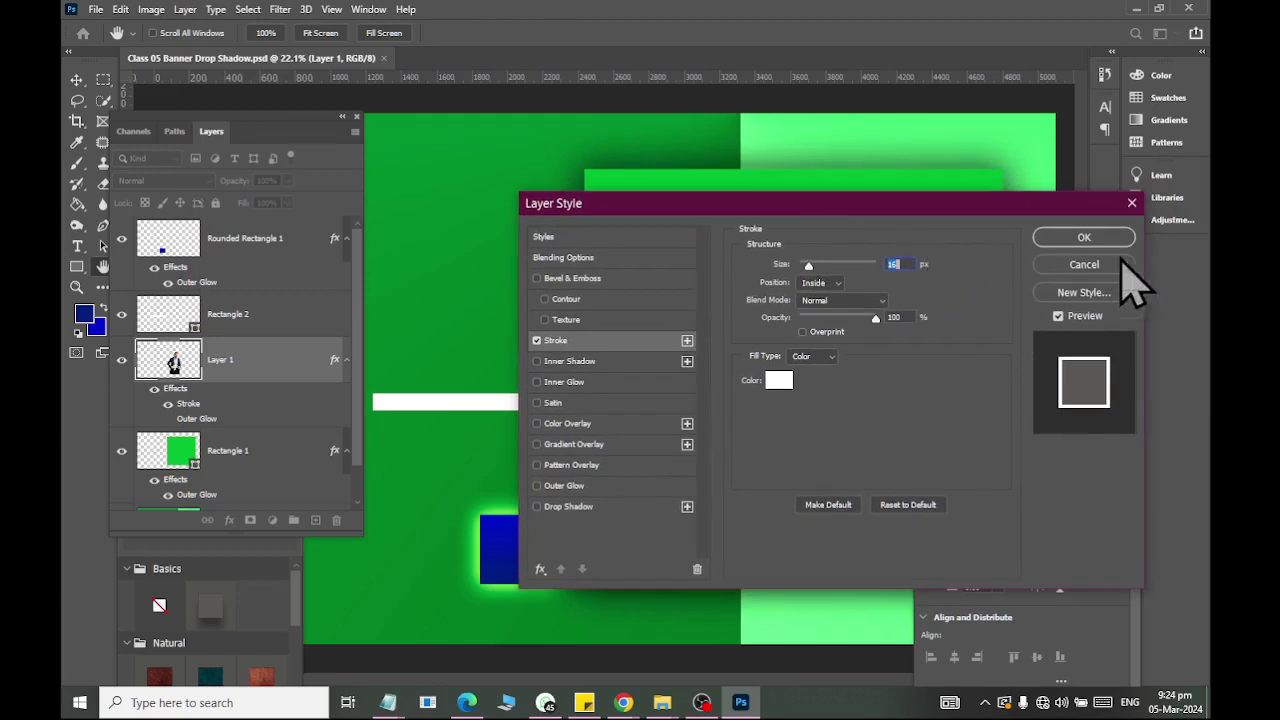
pyautogui.click(1088, 239)
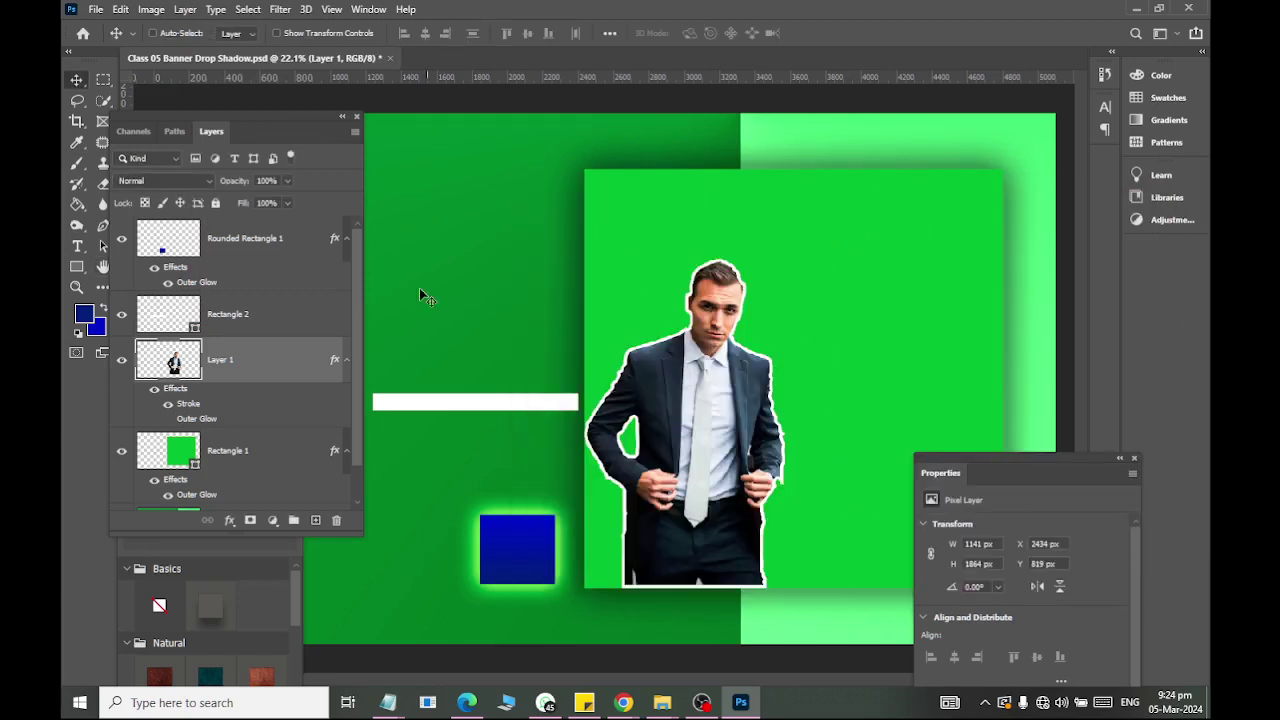
# Start a new text layer at the banner's upper left for the FASHION AND DESIGN heading.
pyautogui.scroll(-2, 403, 265)
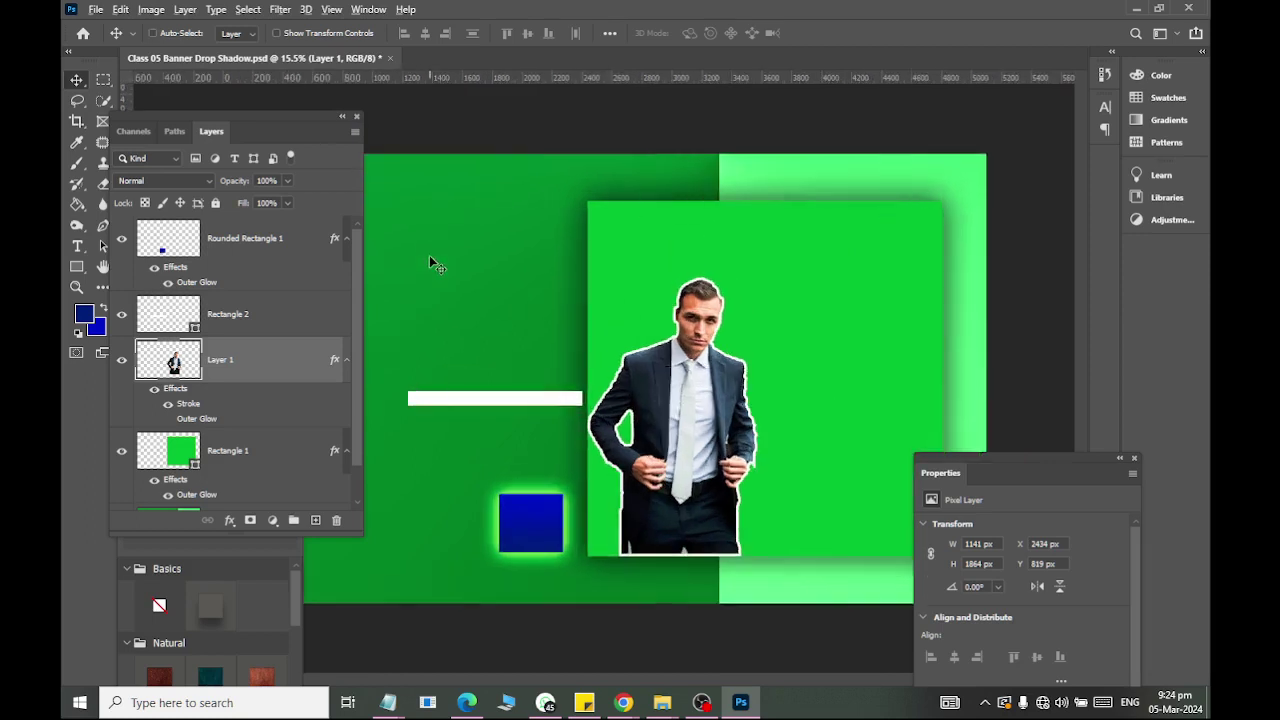
pyautogui.scroll(2, 429, 255)
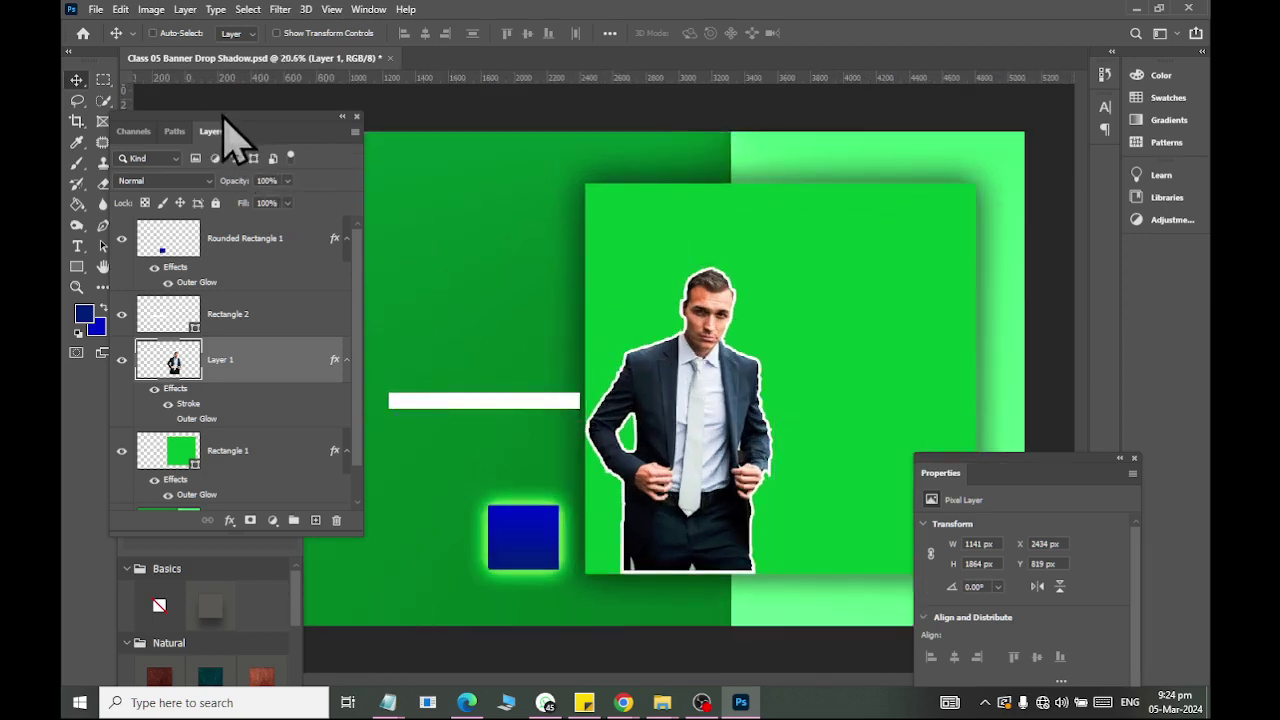
pyautogui.moveTo(222, 140); pyautogui.dragTo(935, 221)
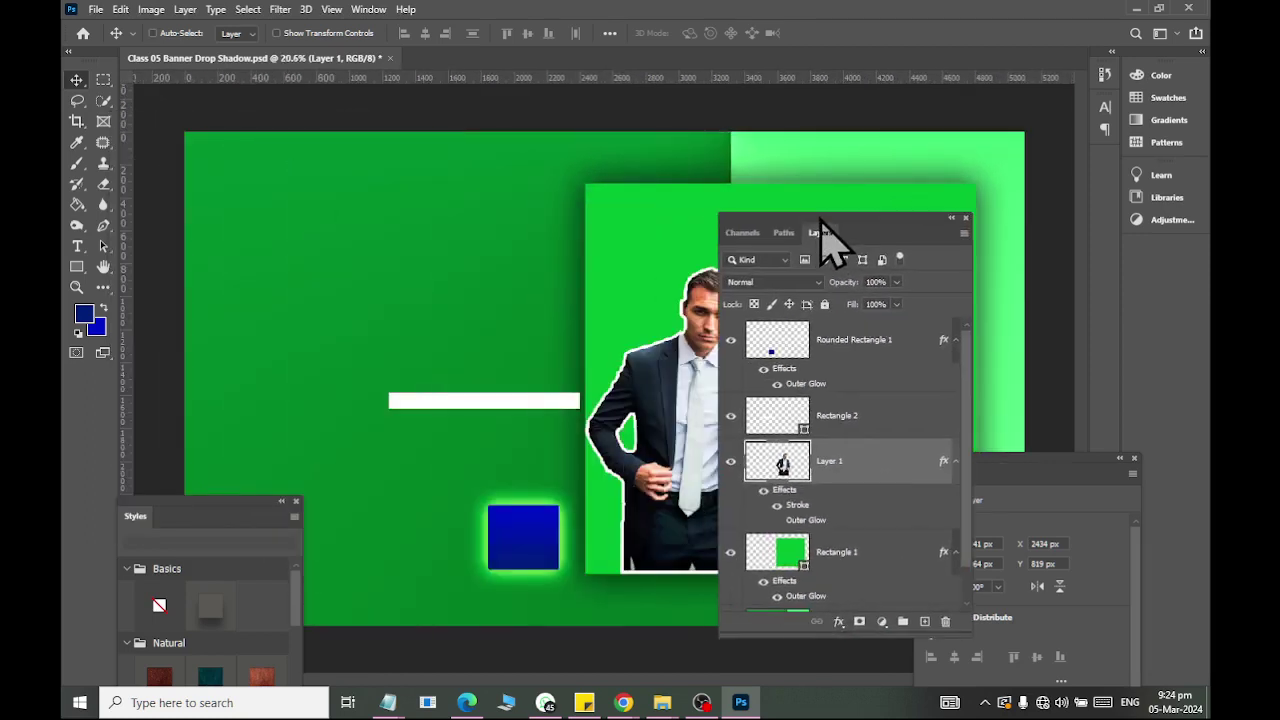
pyautogui.click(78, 246)
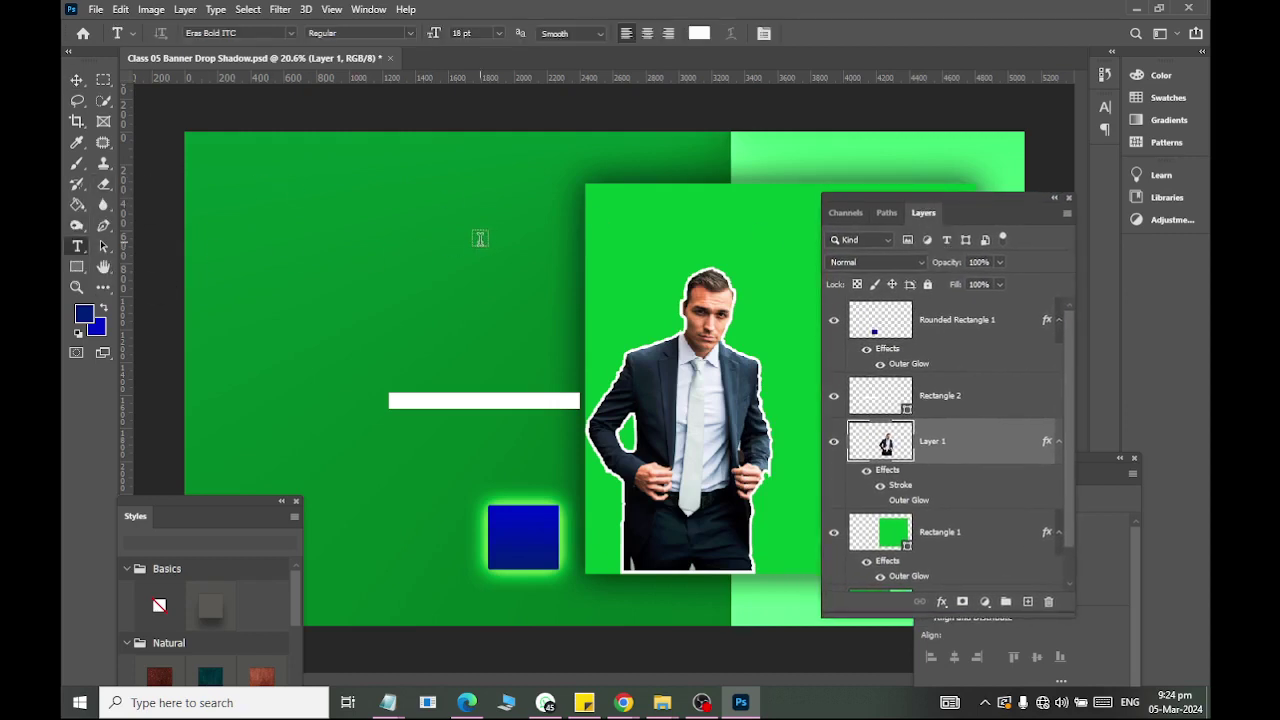
pyautogui.click(258, 225)
pyautogui.write('FASHION AND DESIGN')
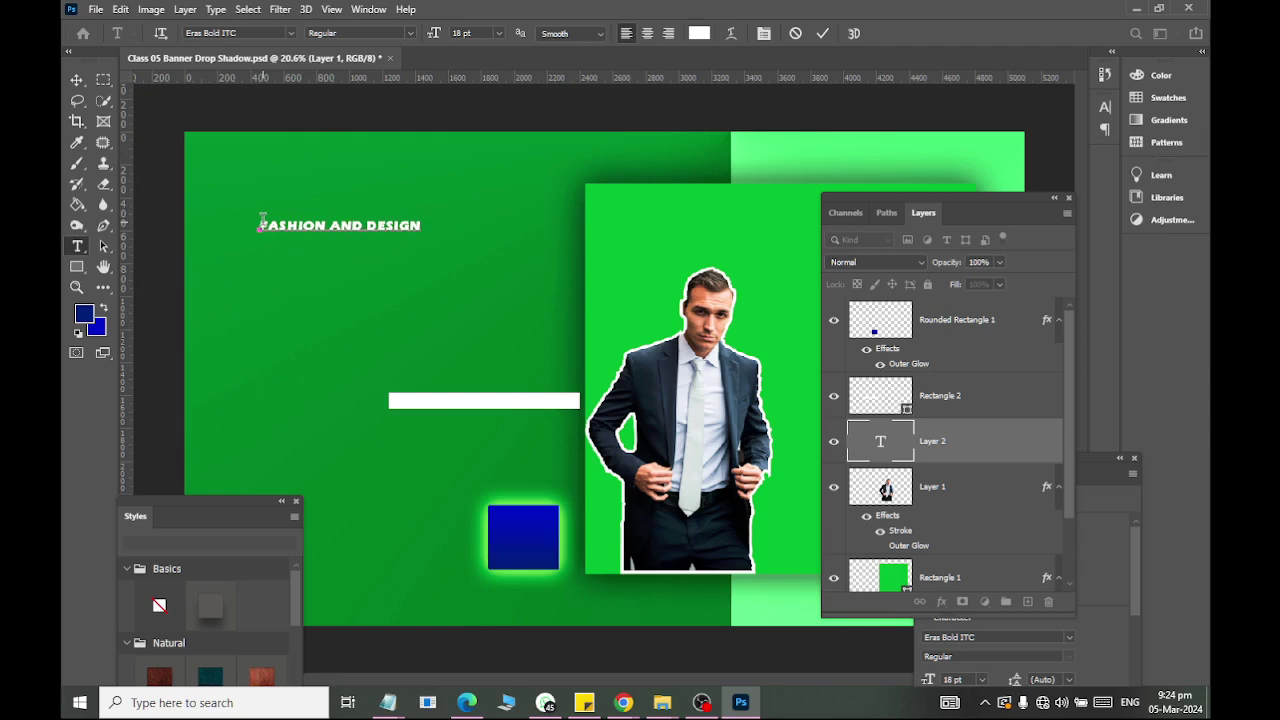
# Set the heading text to 62 pt and move it to the banner's left edge.
pyautogui.hotkey('ctrl', 'a')
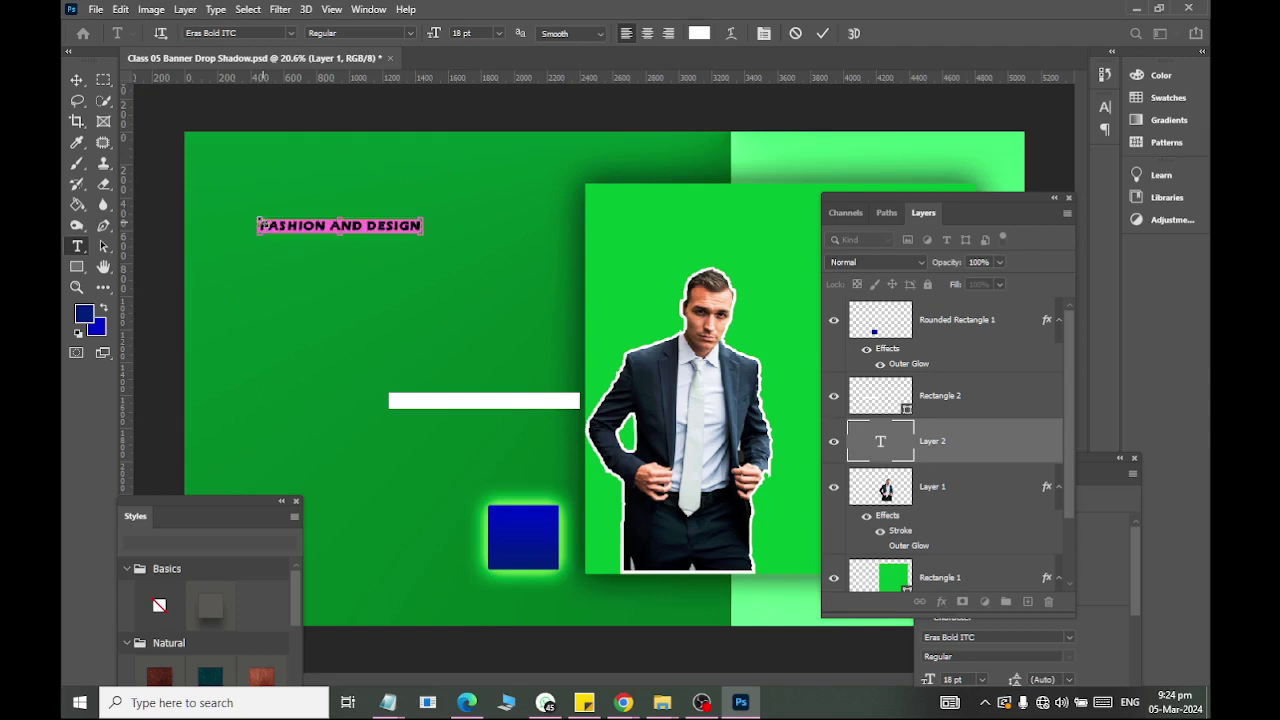
pyautogui.doubleClick(478, 34)
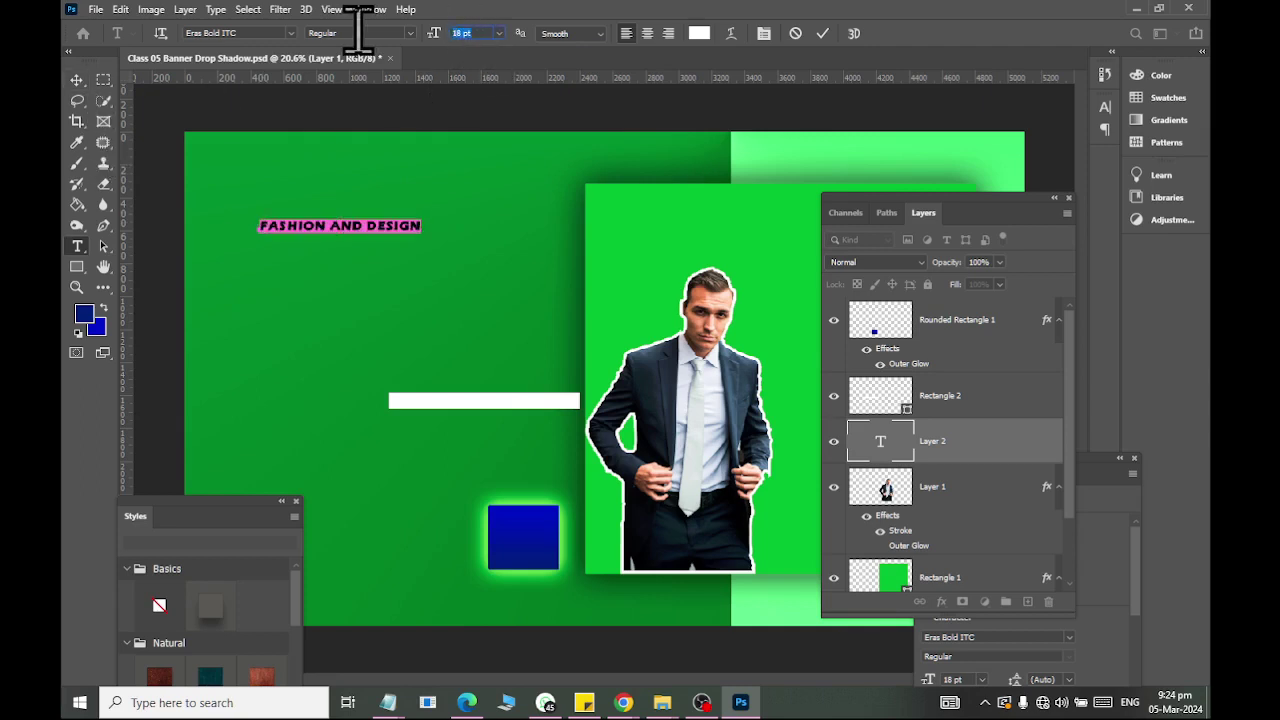
pyautogui.write('32')
pyautogui.write('62')
pyautogui.press('Return')
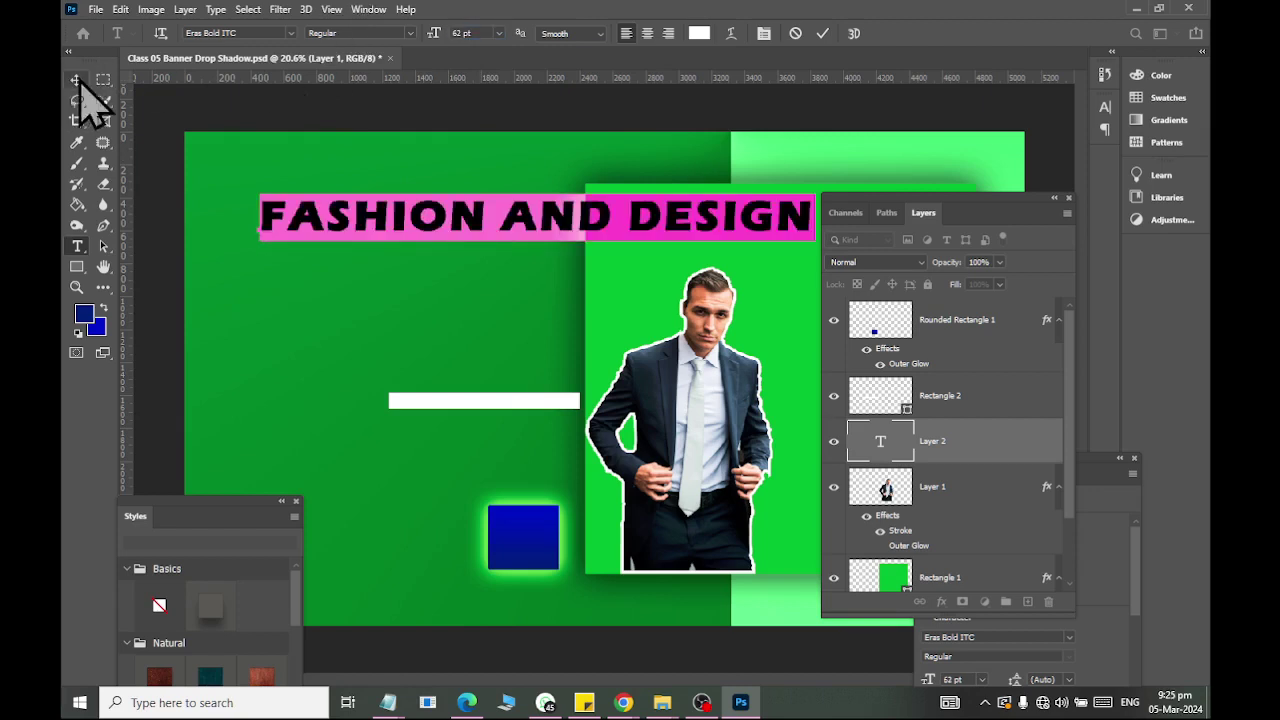
pyautogui.click(77, 80)
pyautogui.moveTo(613, 205); pyautogui.dragTo(537, 215)
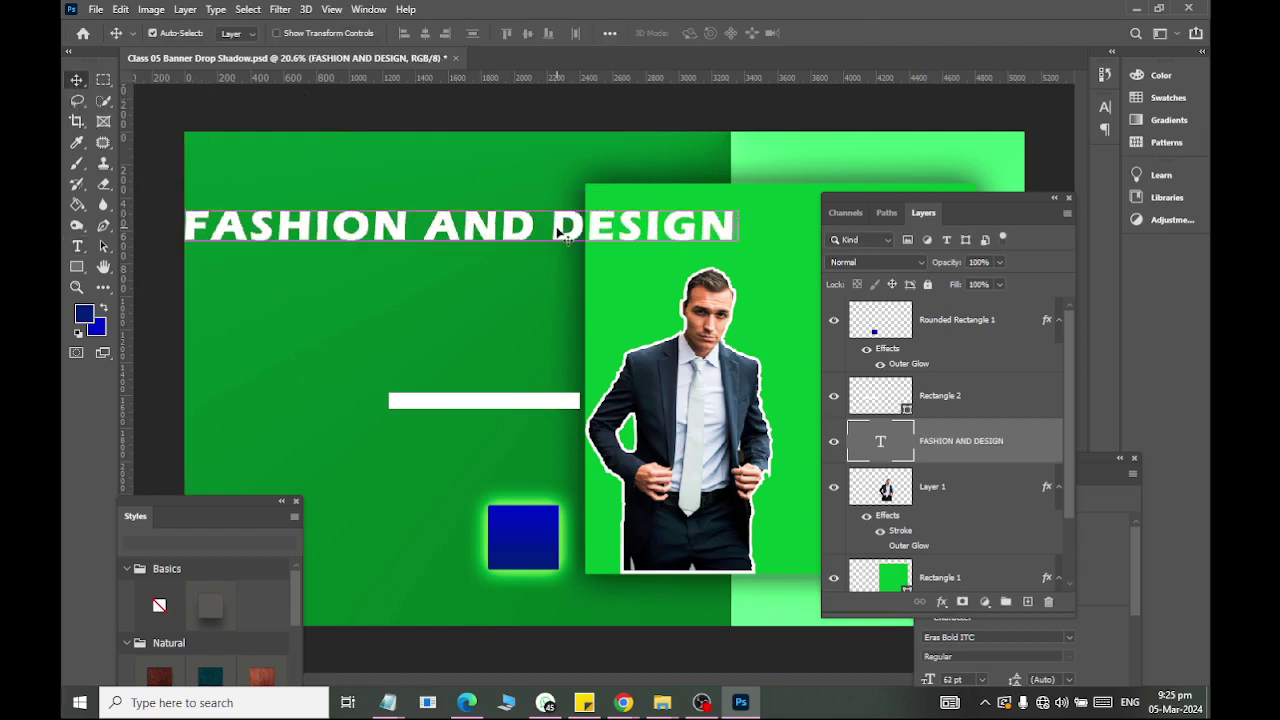
# Shrink the heading to about 63% and place it at the banner's upper left.
pyautogui.hotkey('ctrl', 't')
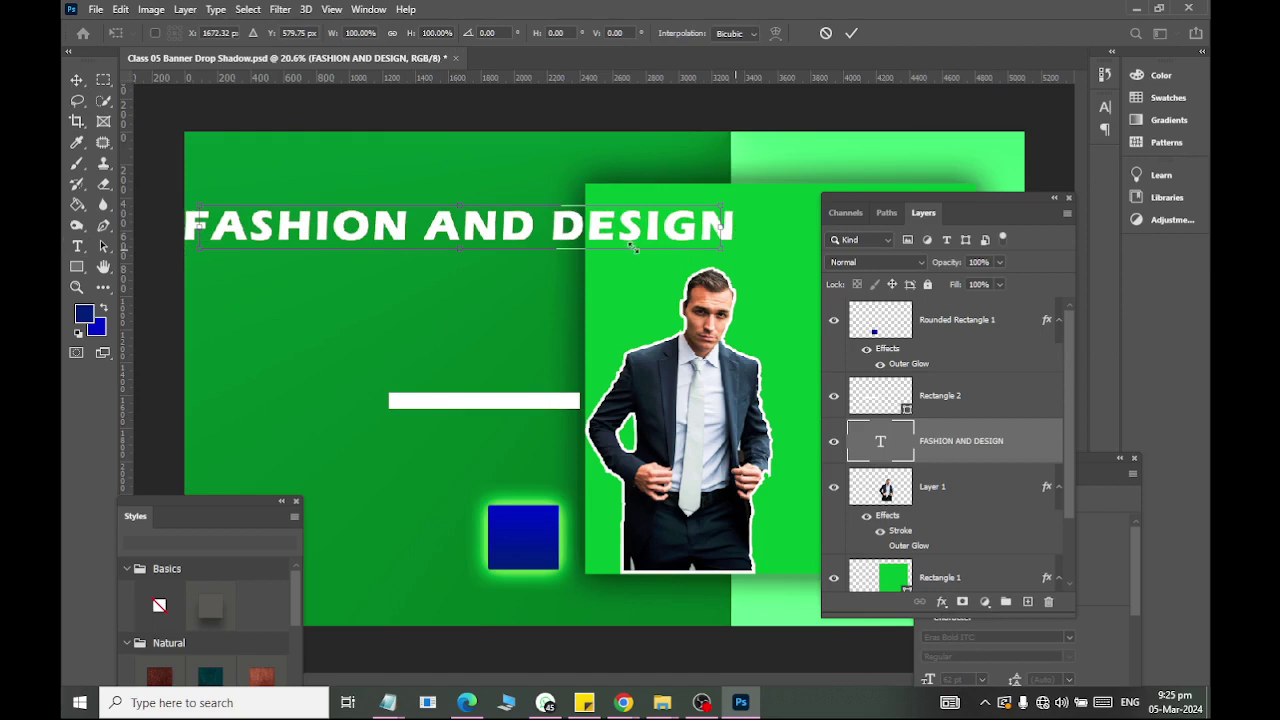
pyautogui.moveTo(633, 248); pyautogui.dragTo(634, 249)
pyautogui.moveTo(273, 190); pyautogui.dragTo(273, 190)
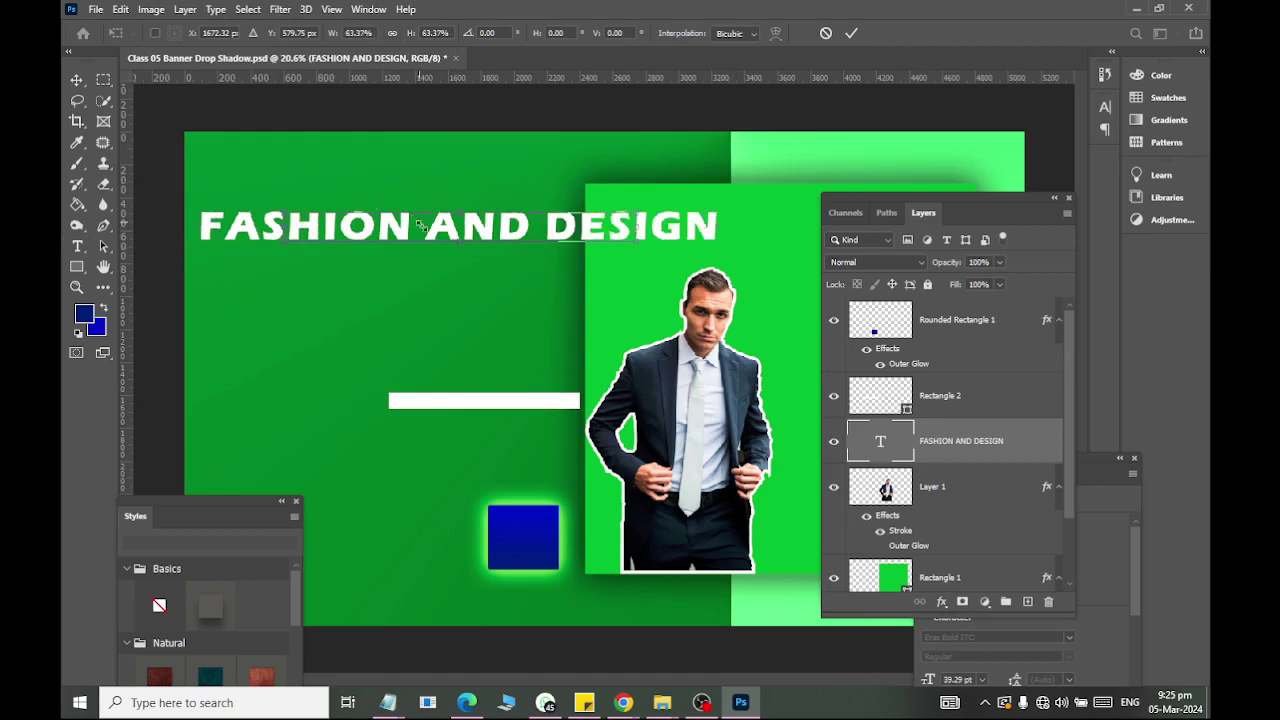
pyautogui.moveTo(375, 230); pyautogui.dragTo(258, 207)
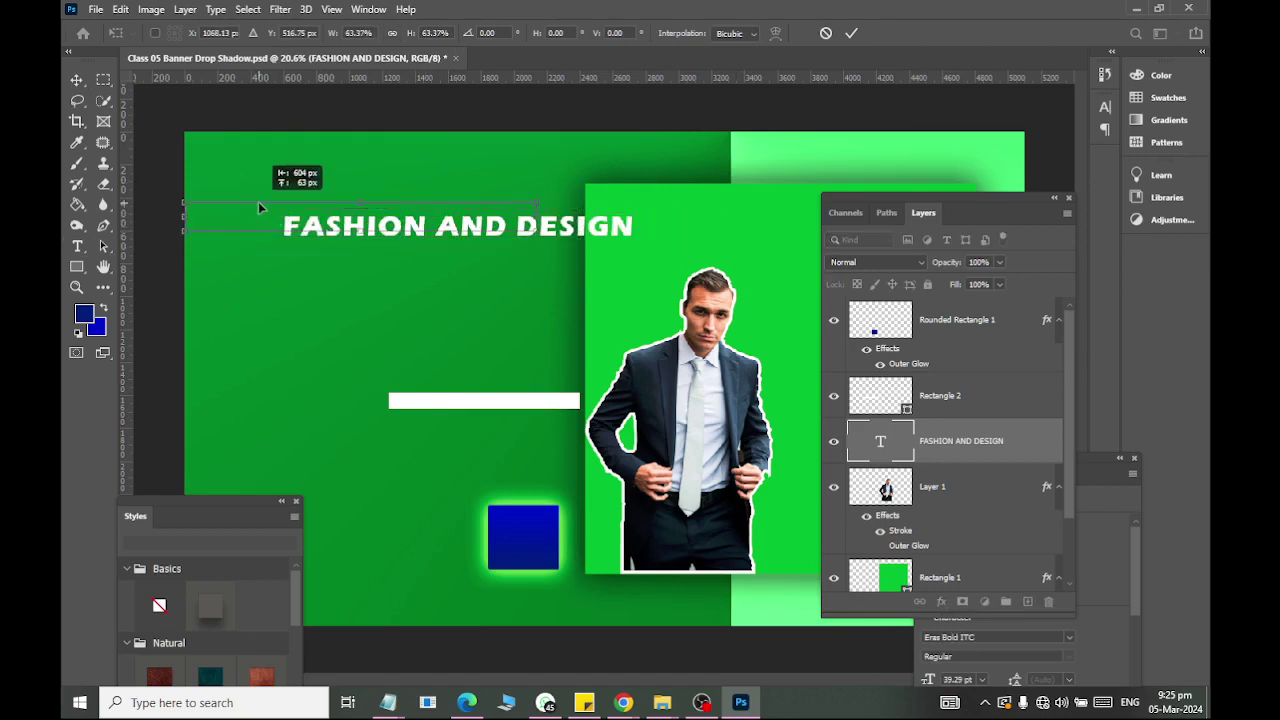
pyautogui.moveTo(455, 233); pyautogui.dragTo(455, 233)
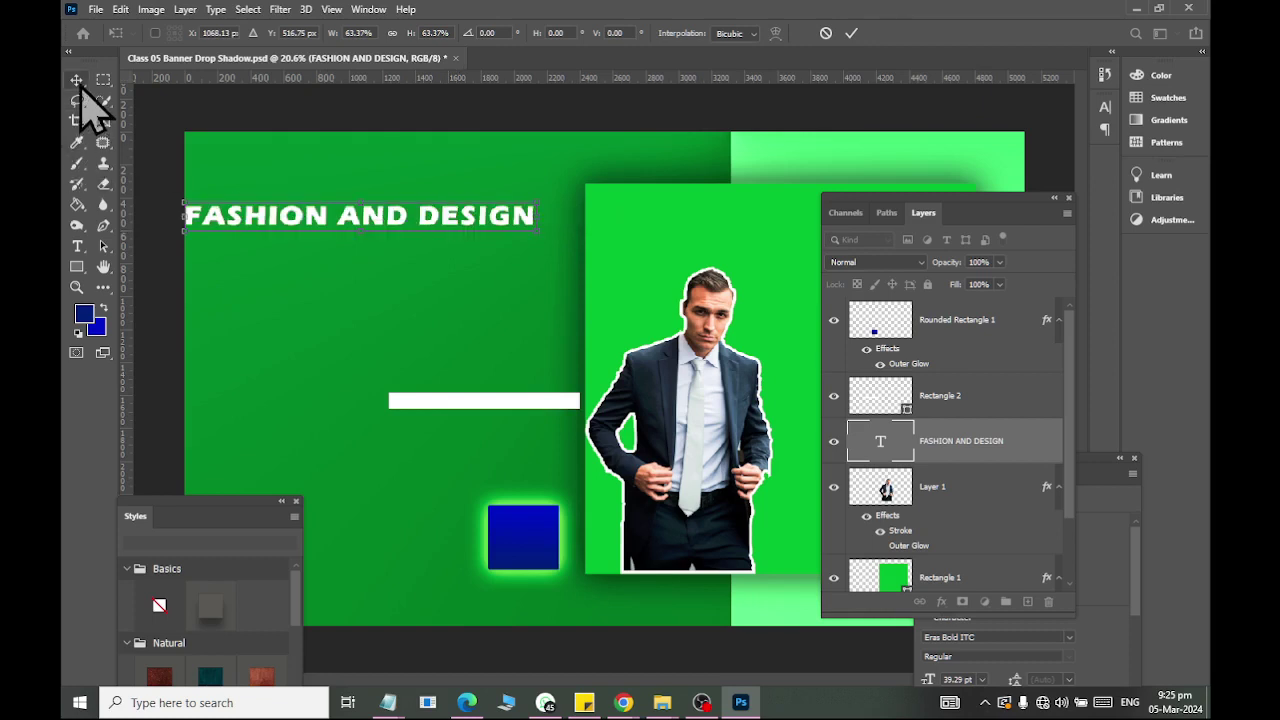
pyautogui.press('Return')
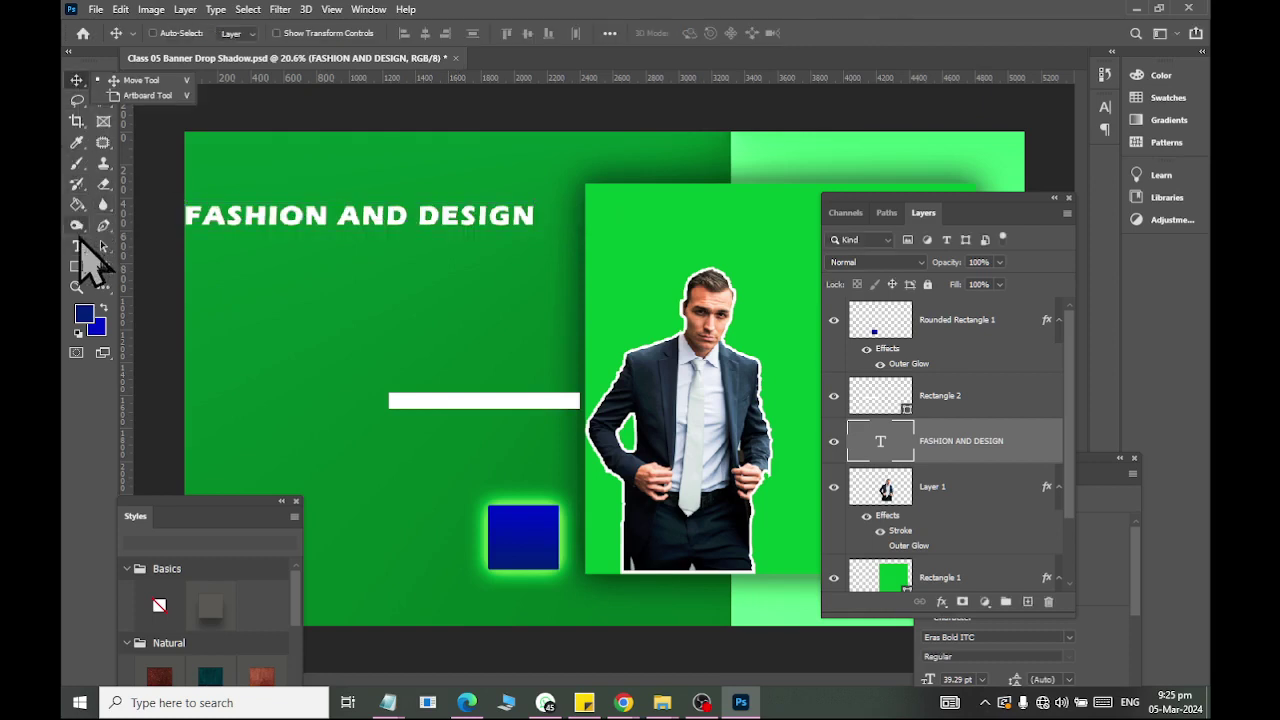
# Break the heading into two lines before AND and enlarge it to about 130%.
pyautogui.click(77, 246)
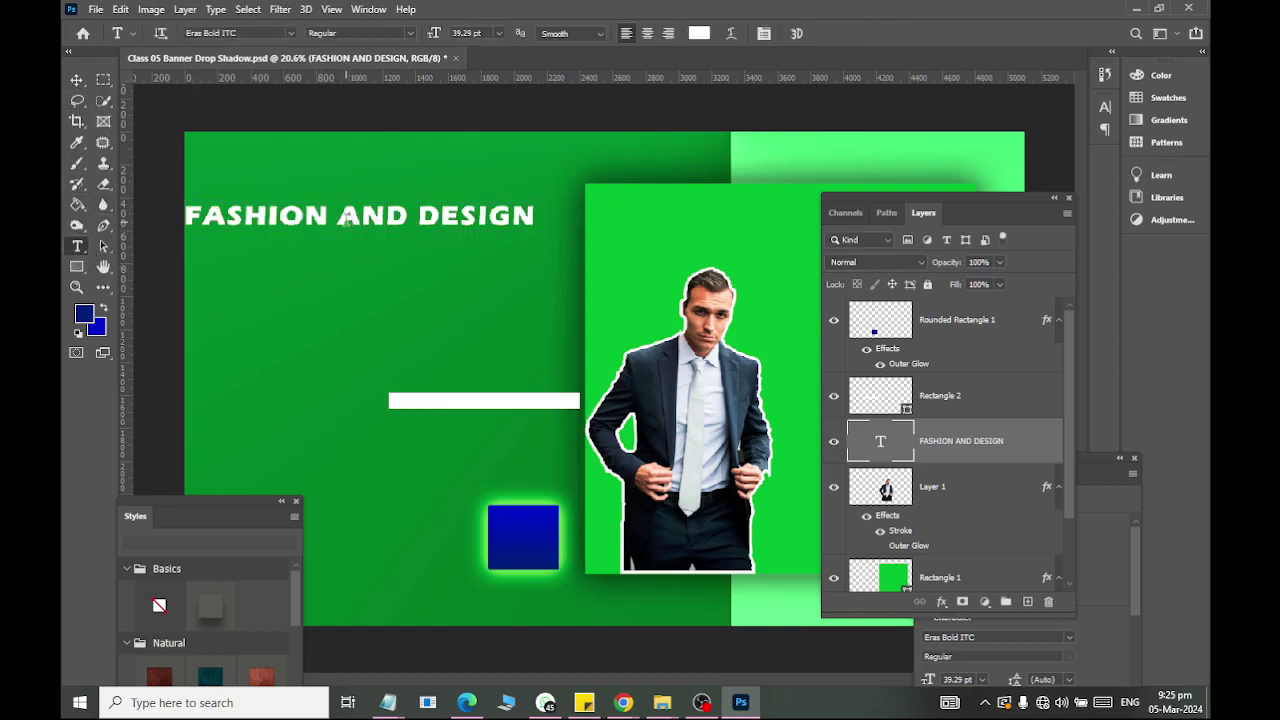
pyautogui.press('Return')
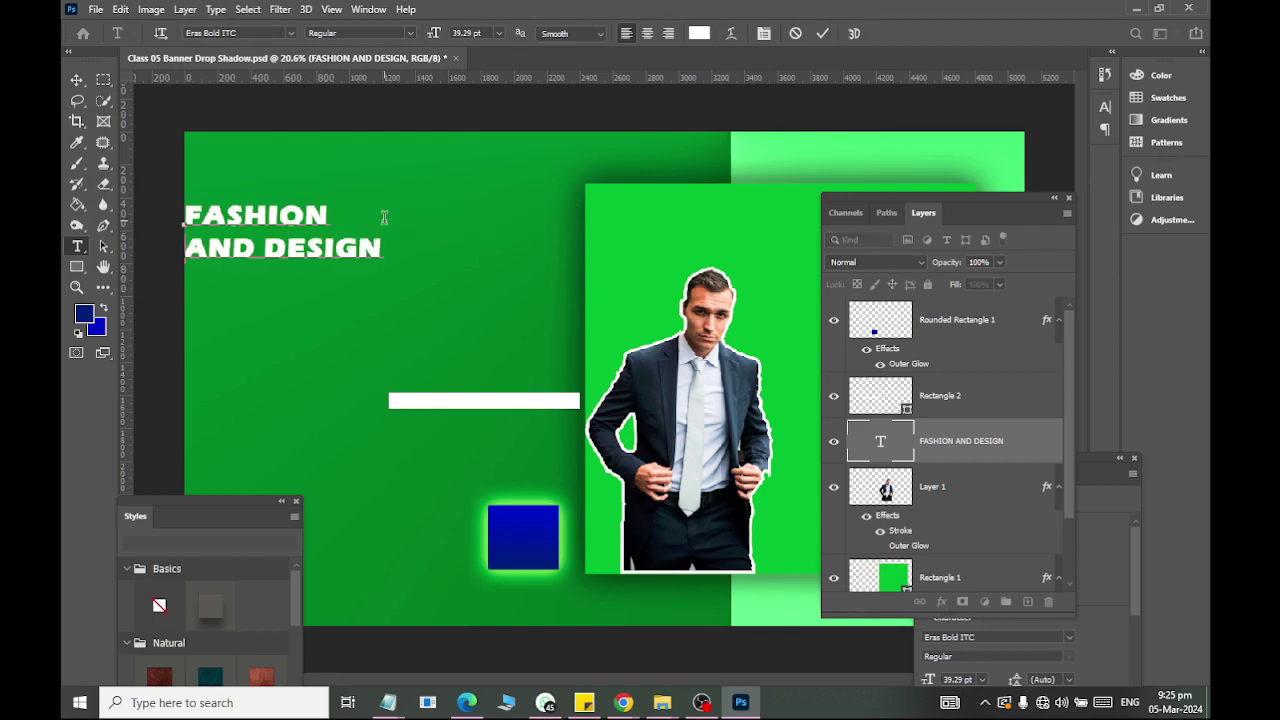
pyautogui.click(78, 84)
pyautogui.moveTo(251, 243); pyautogui.dragTo(295, 226)
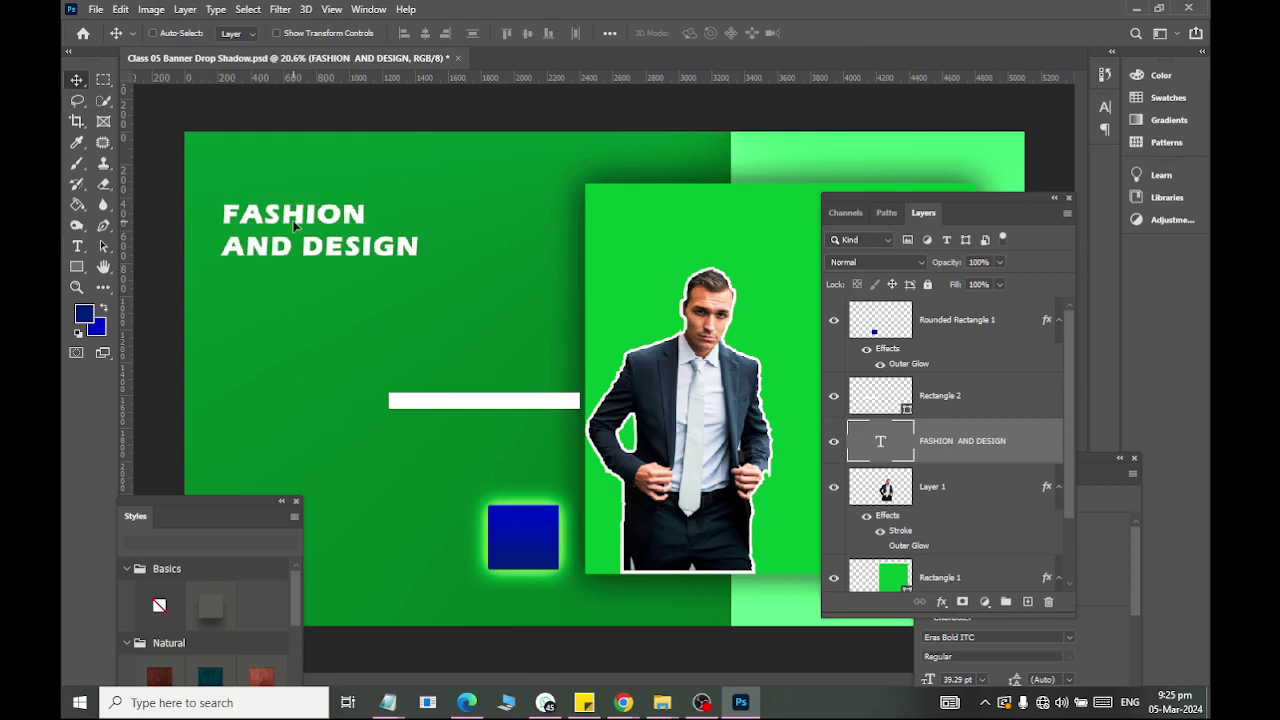
pyautogui.hotkey('ctrl', 't')
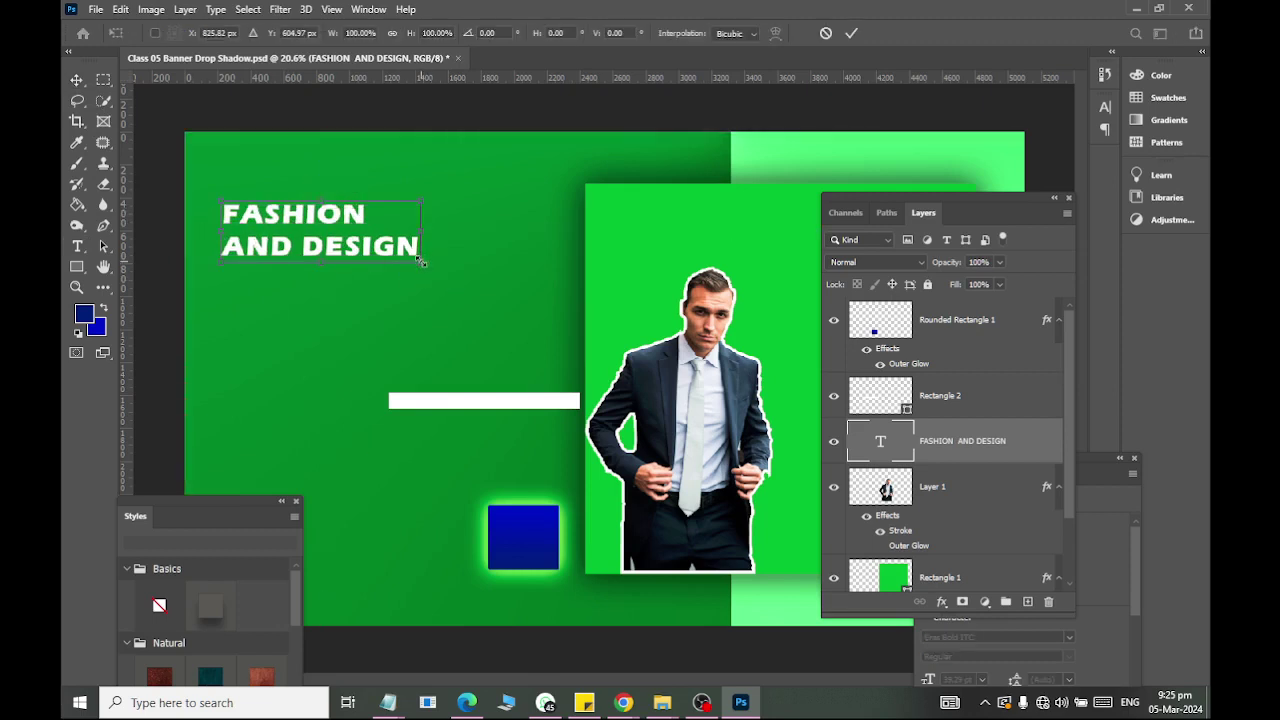
pyautogui.moveTo(447, 284); pyautogui.dragTo(441, 283)
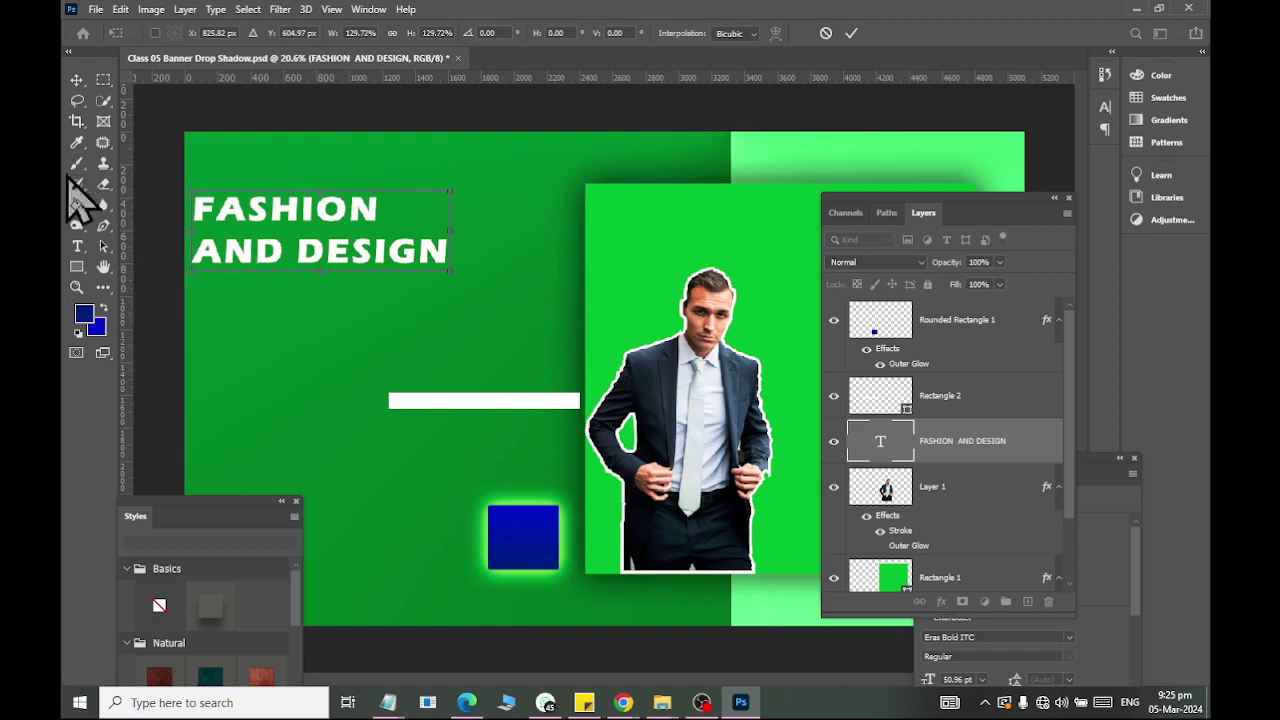
# Insert spaces between the letters of FASHION.
pyautogui.click(79, 247)
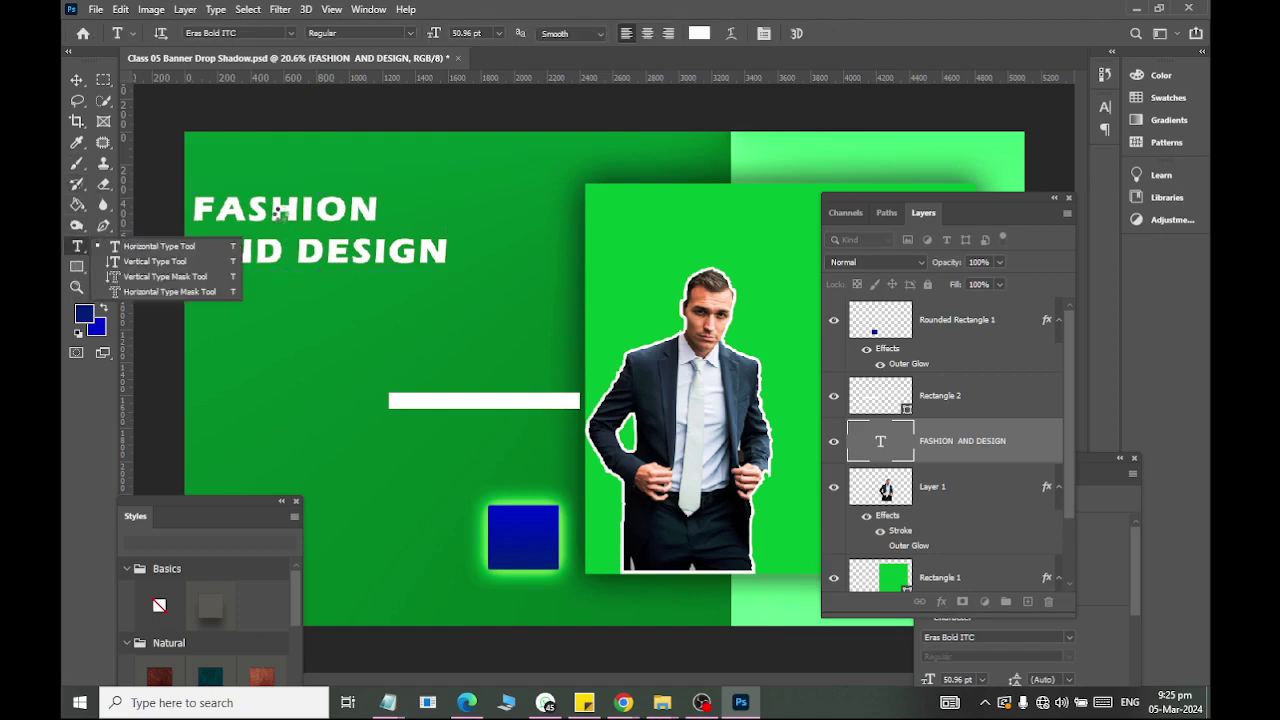
pyautogui.click(268, 208)
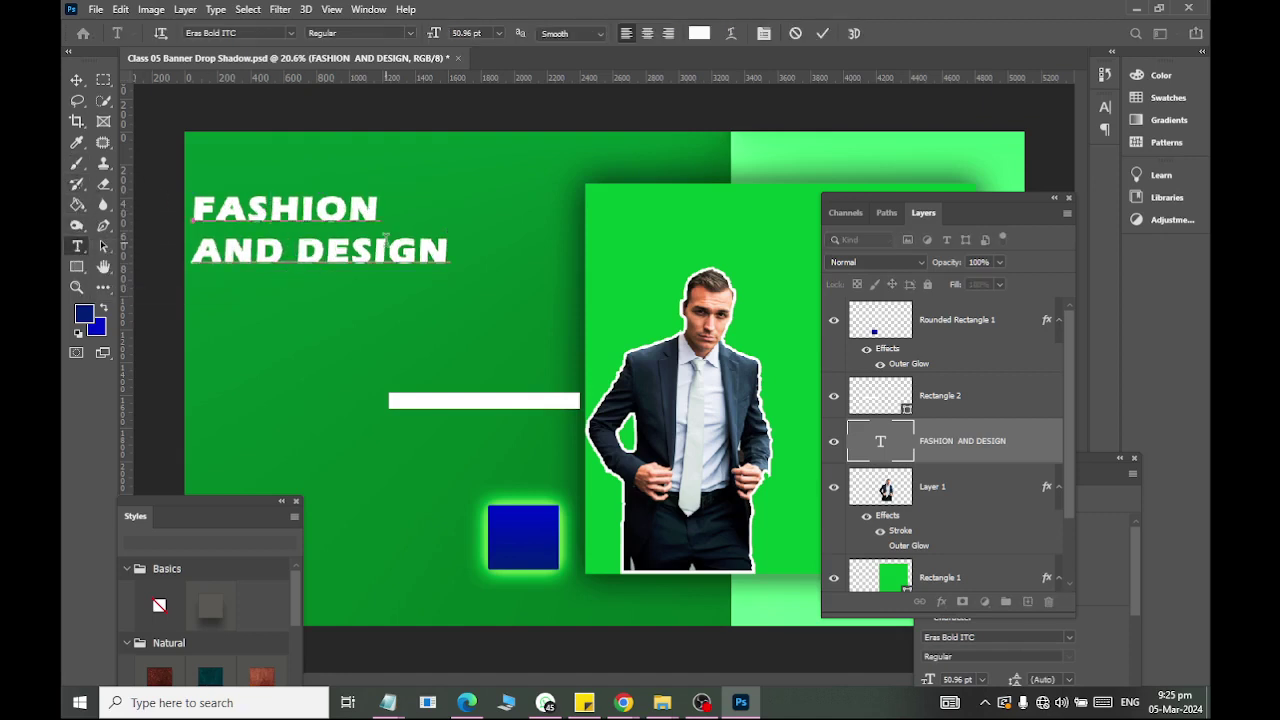
pyautogui.press('space')
pyautogui.press('Right')
pyautogui.press('space')
pyautogui.press('Right')
pyautogui.press('space')
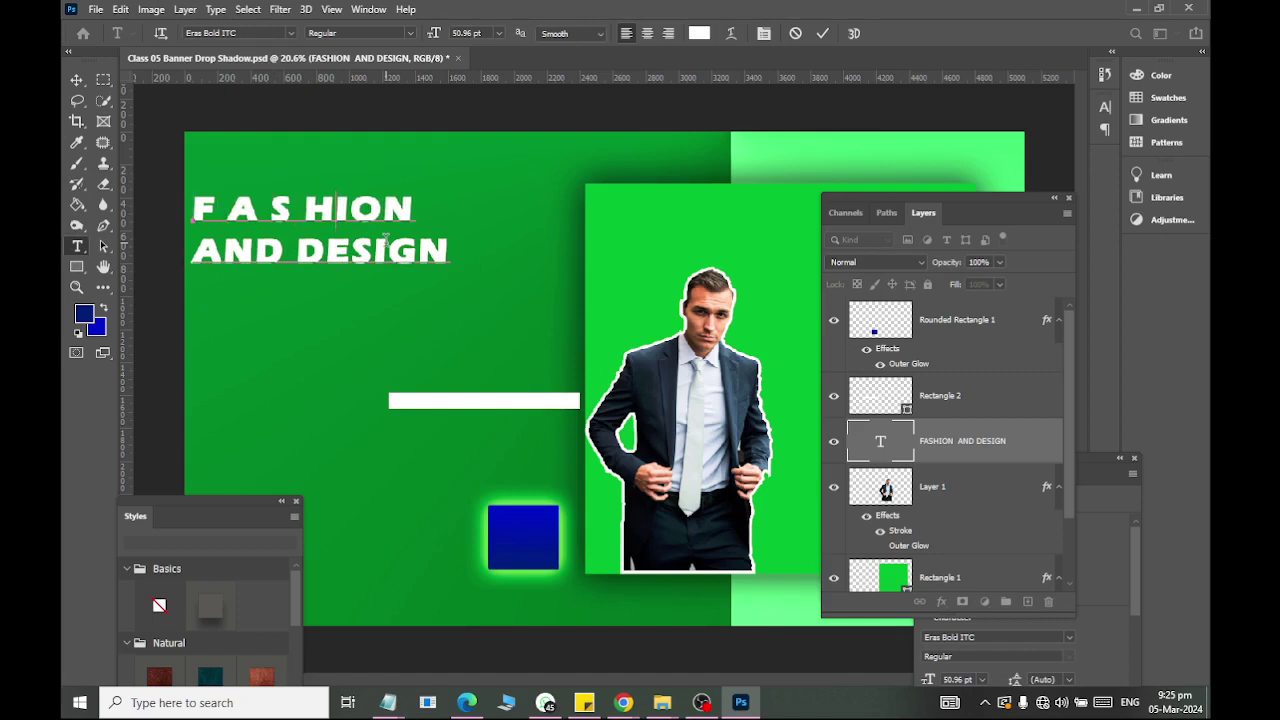
pyautogui.press('Right')
pyautogui.press('space')
pyautogui.press('Right')
pyautogui.press('space')
pyautogui.press('Right')
pyautogui.press('space')
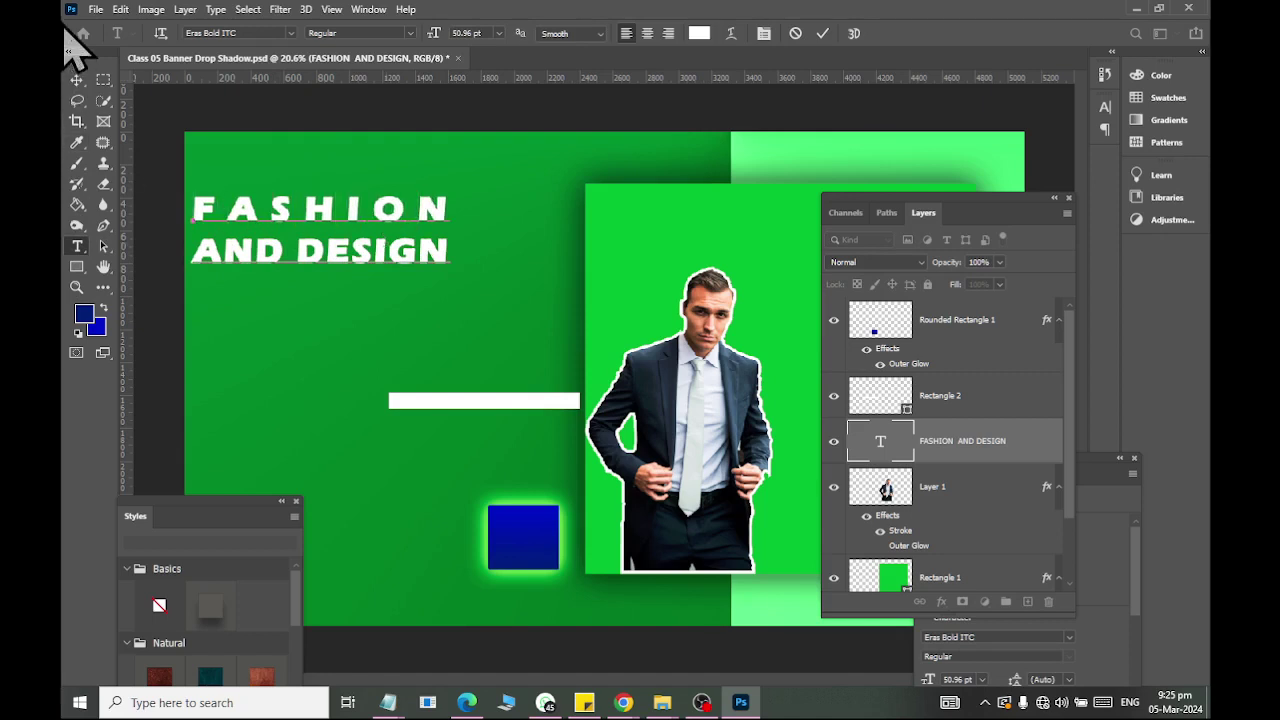
# Enlarge the heading to about 115% and save the document.
pyautogui.hotkey('ctrl', 't')
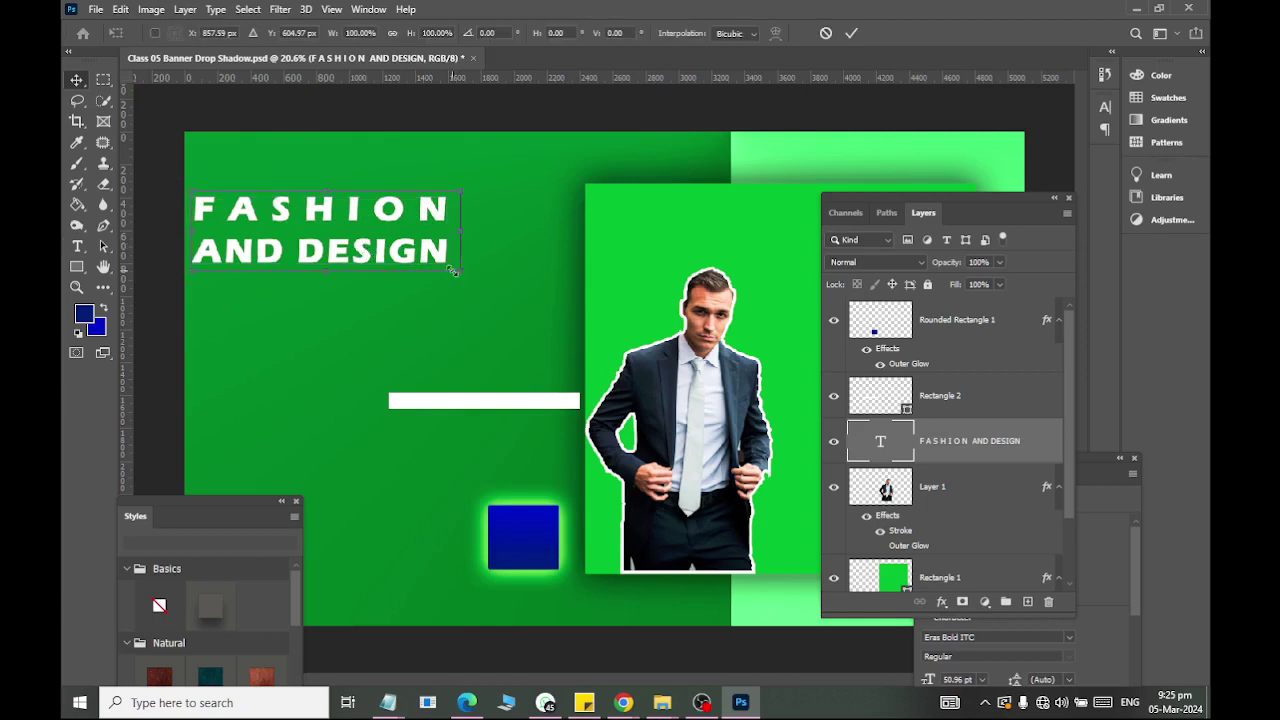
pyautogui.moveTo(478, 290)
pyautogui.mouseDown()
pyautogui.moveTo(495, 297)
pyautogui.moveTo(465, 284)
pyautogui.moveTo(430, 305)
pyautogui.mouseUp()
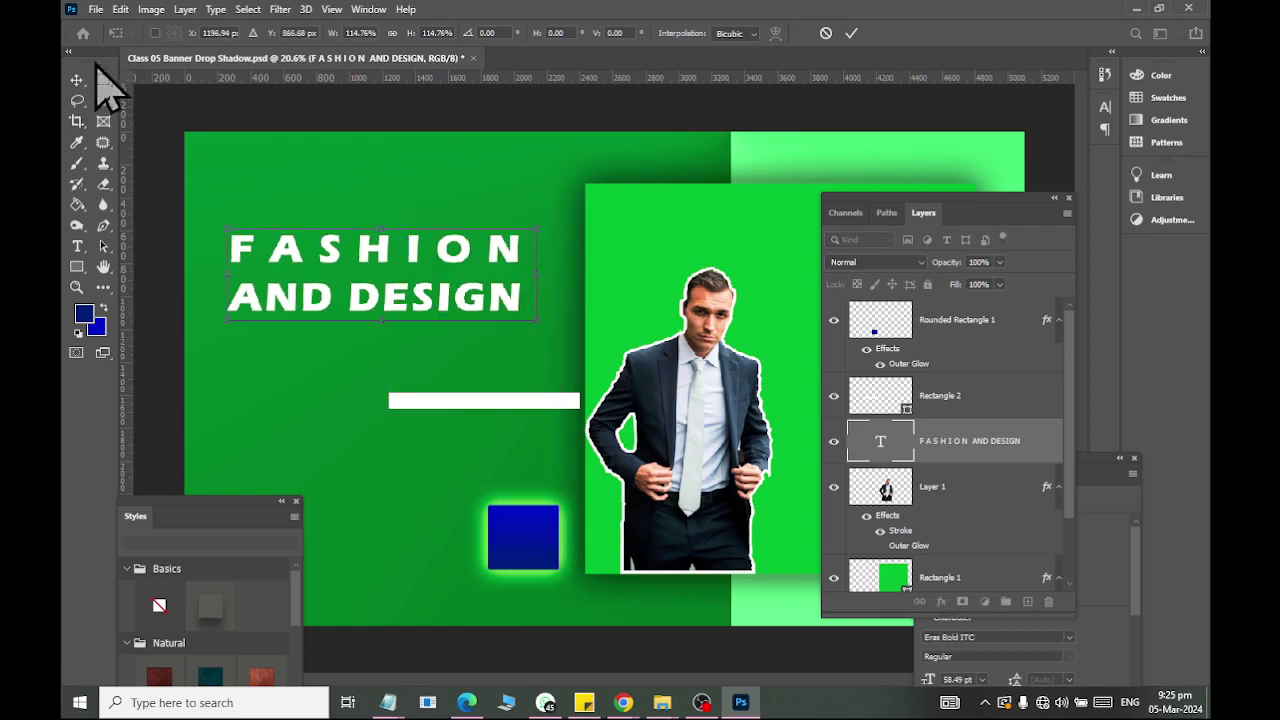
pyautogui.press('Return')
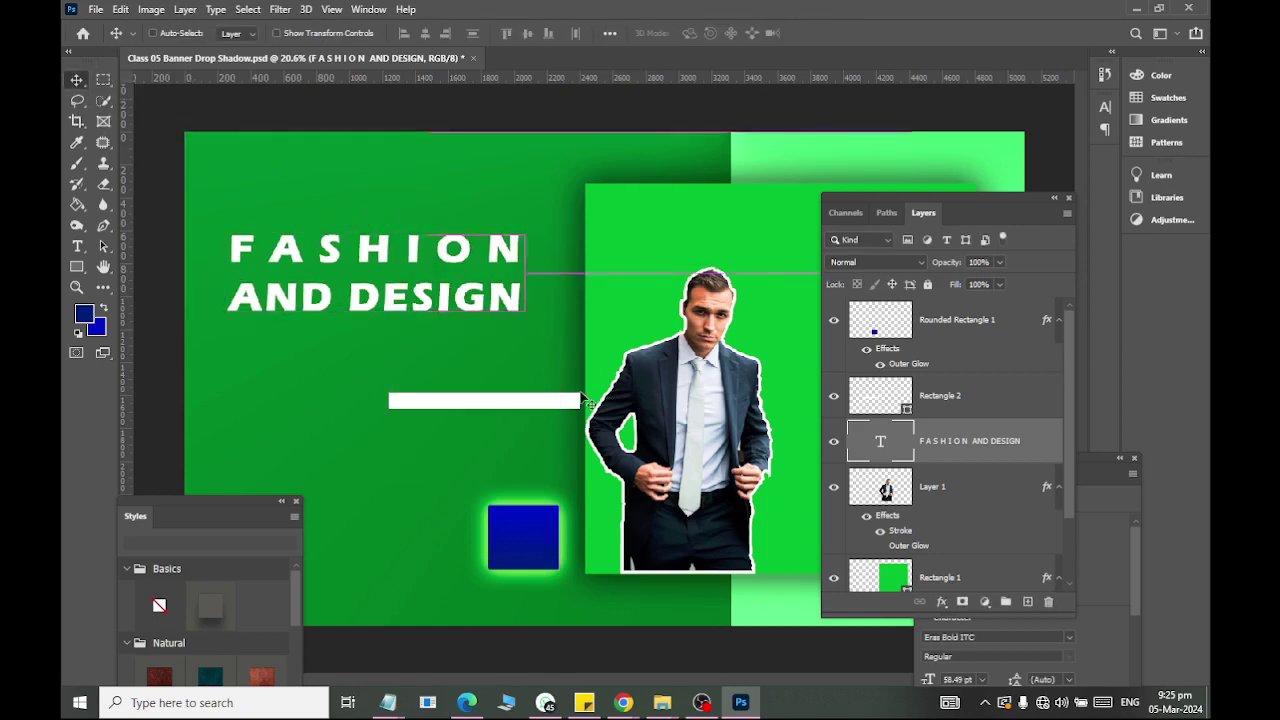
pyautogui.hotkey('ctrl', 's')
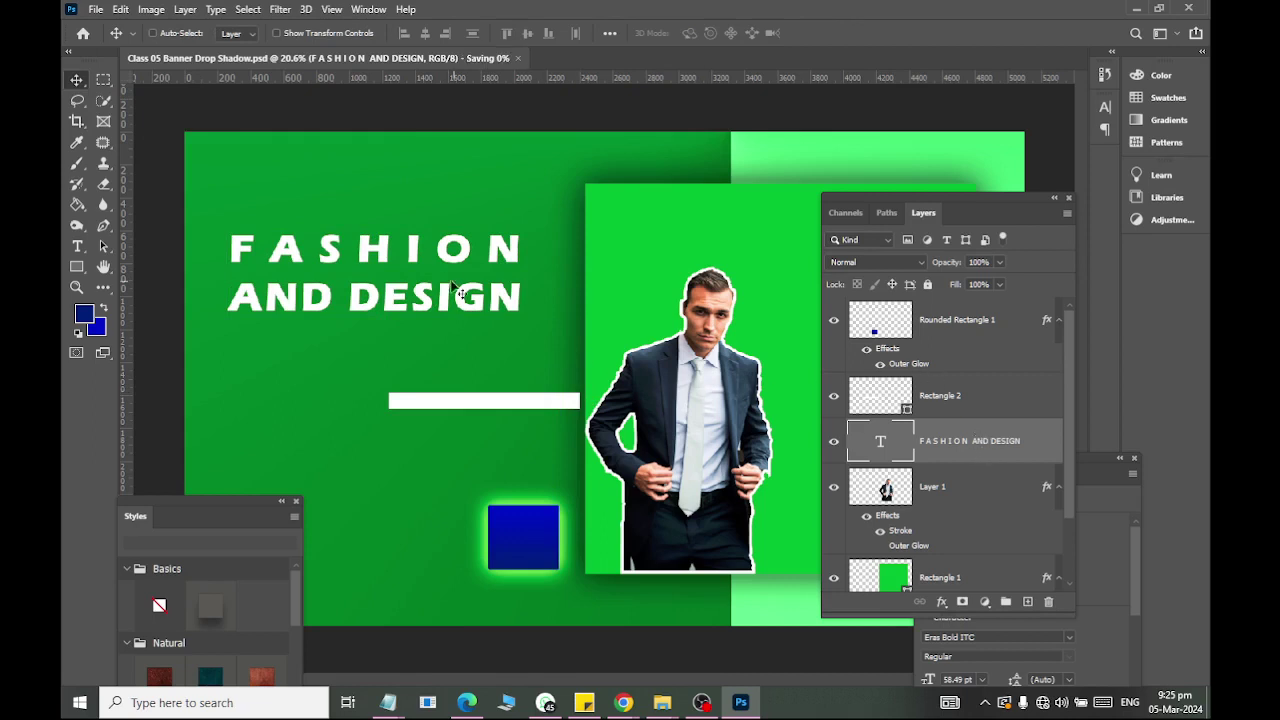
pyautogui.scroll(2, 306, 289)
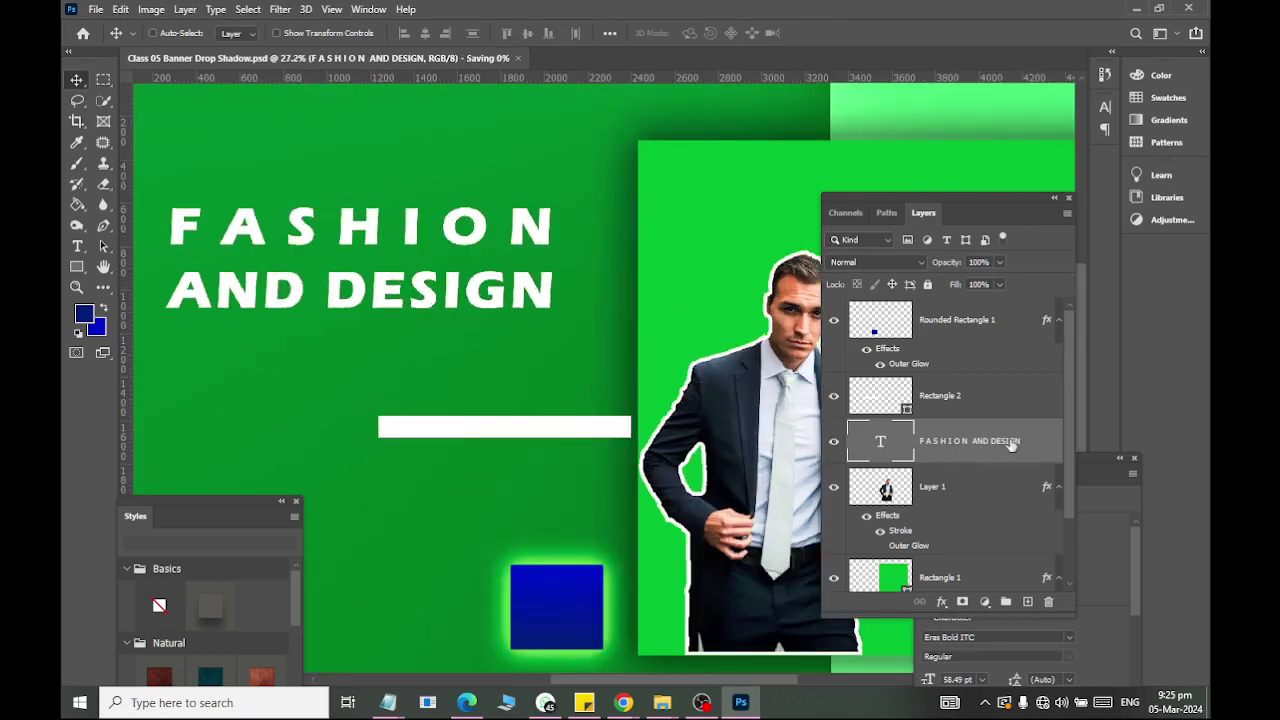
# Give the heading a black inside Stroke, settling its size at 16 px.
pyautogui.click(942, 604)
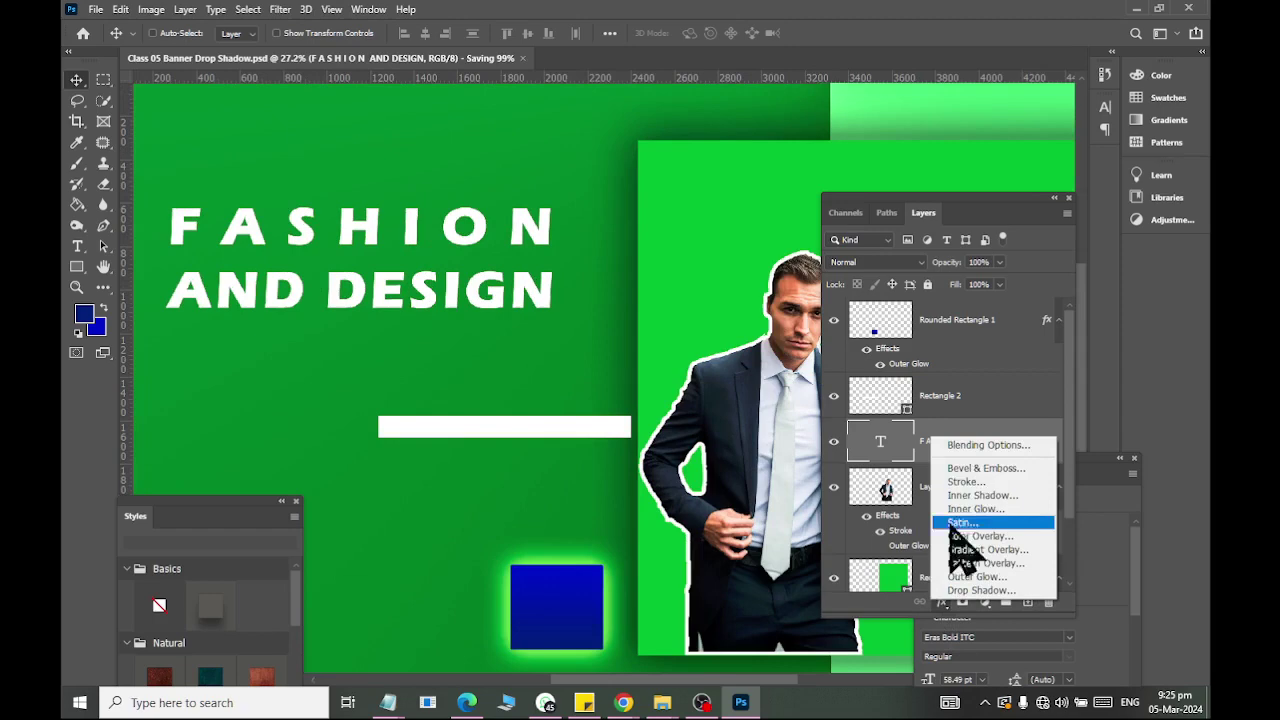
pyautogui.click(986, 443)
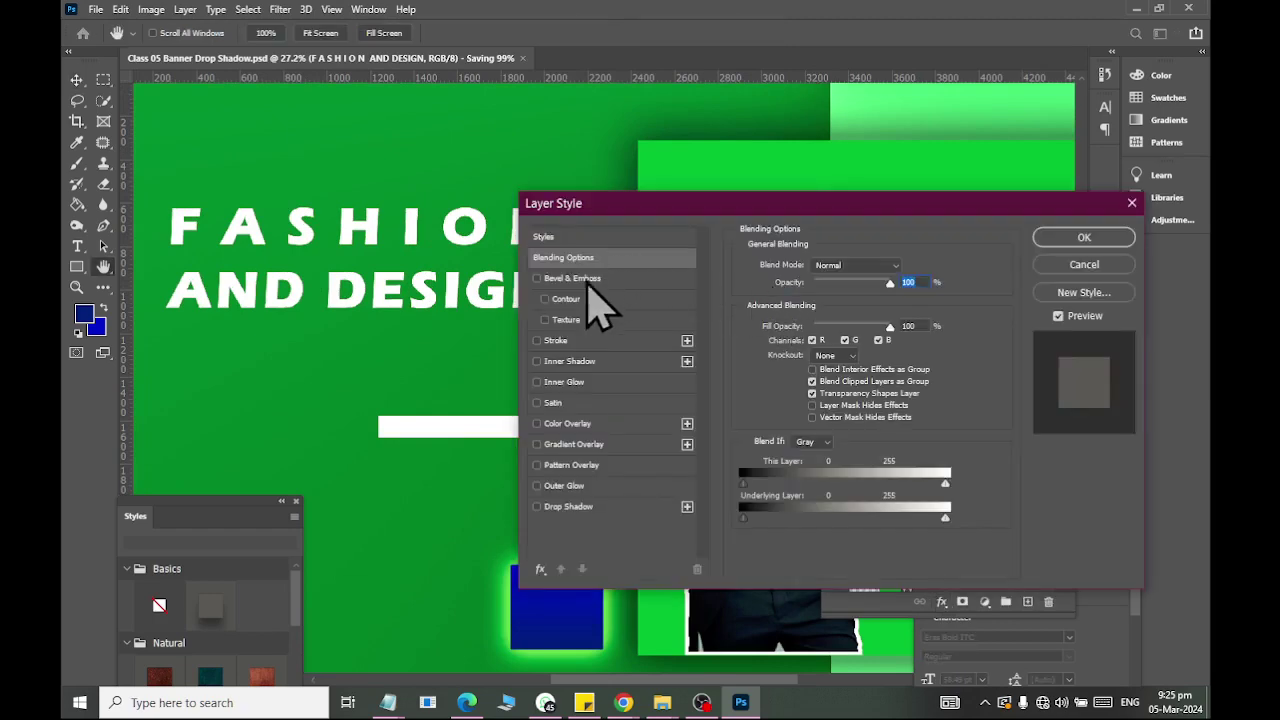
pyautogui.click(555, 341)
pyautogui.moveTo(607, 242); pyautogui.dragTo(437, 357)
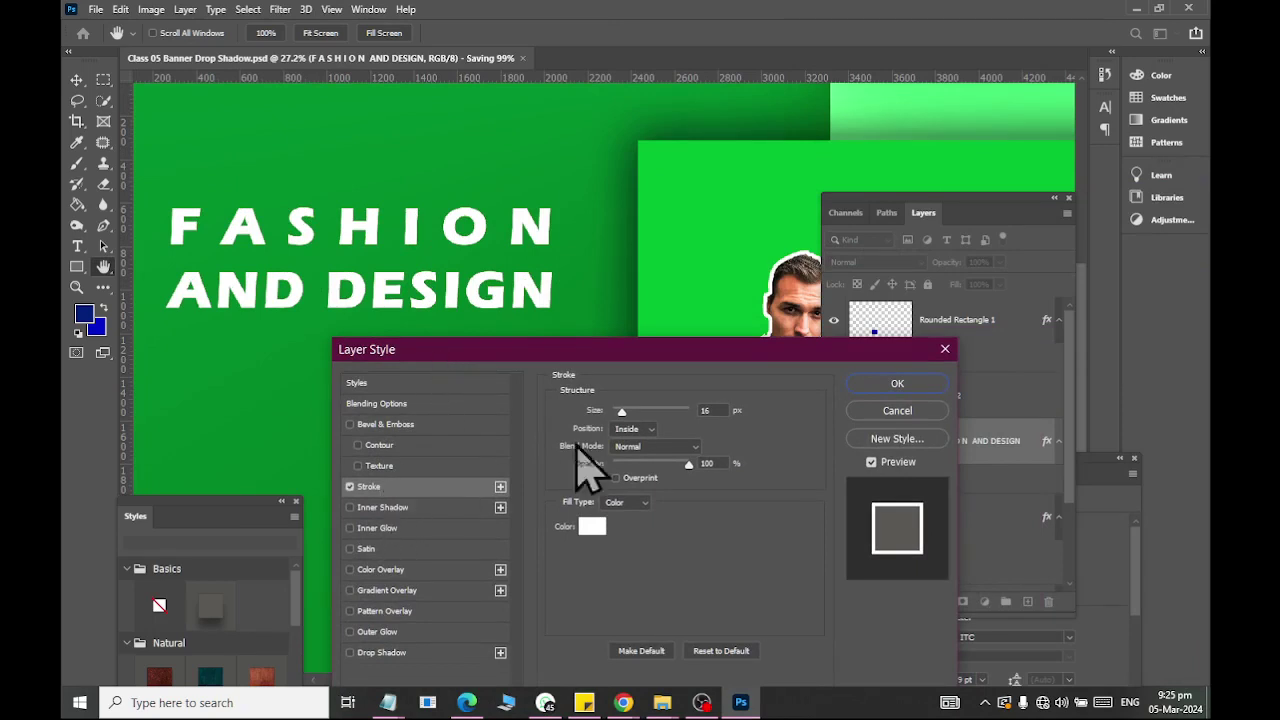
pyautogui.moveTo(625, 420); pyautogui.dragTo(638, 430)
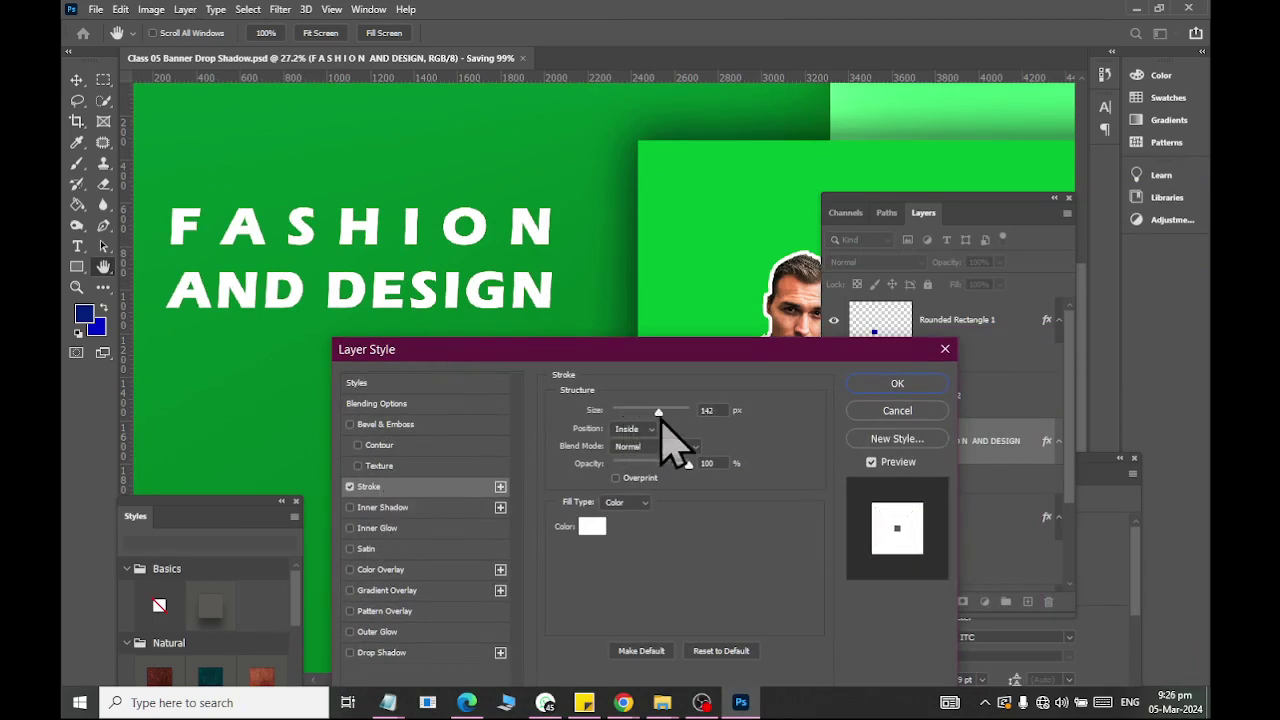
pyautogui.click(592, 526)
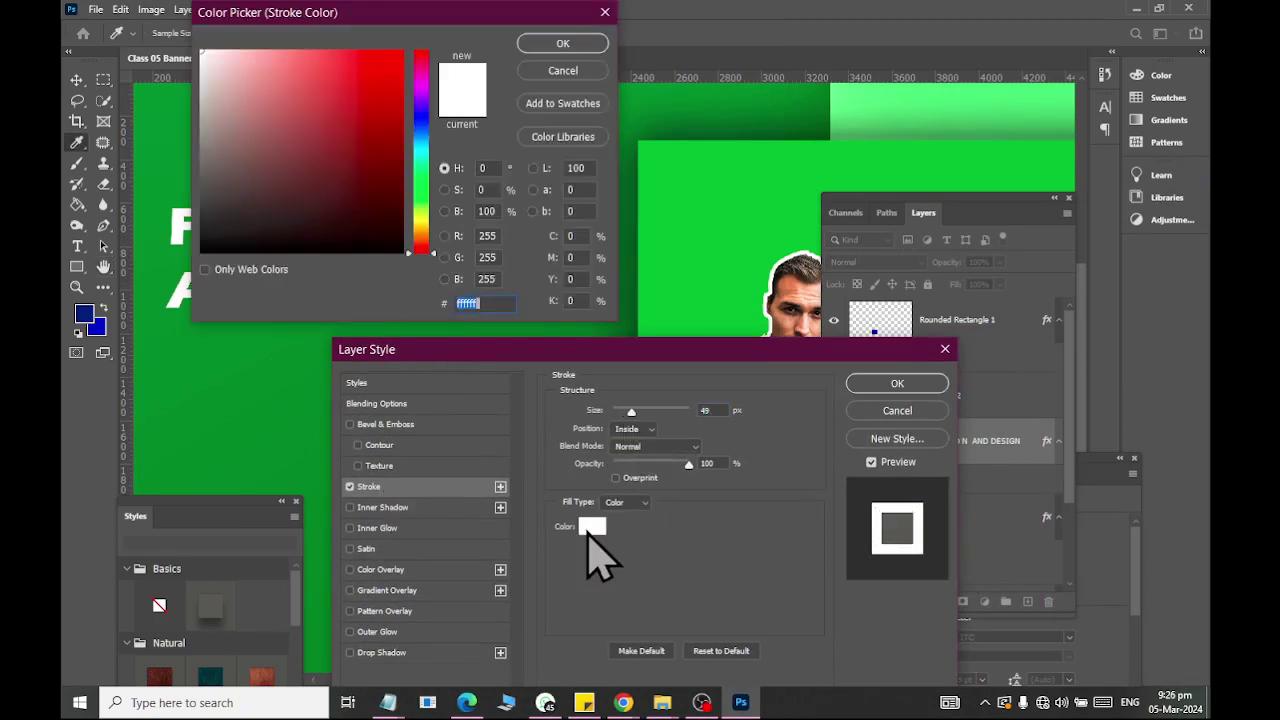
pyautogui.click(202, 252)
pyautogui.click(560, 45)
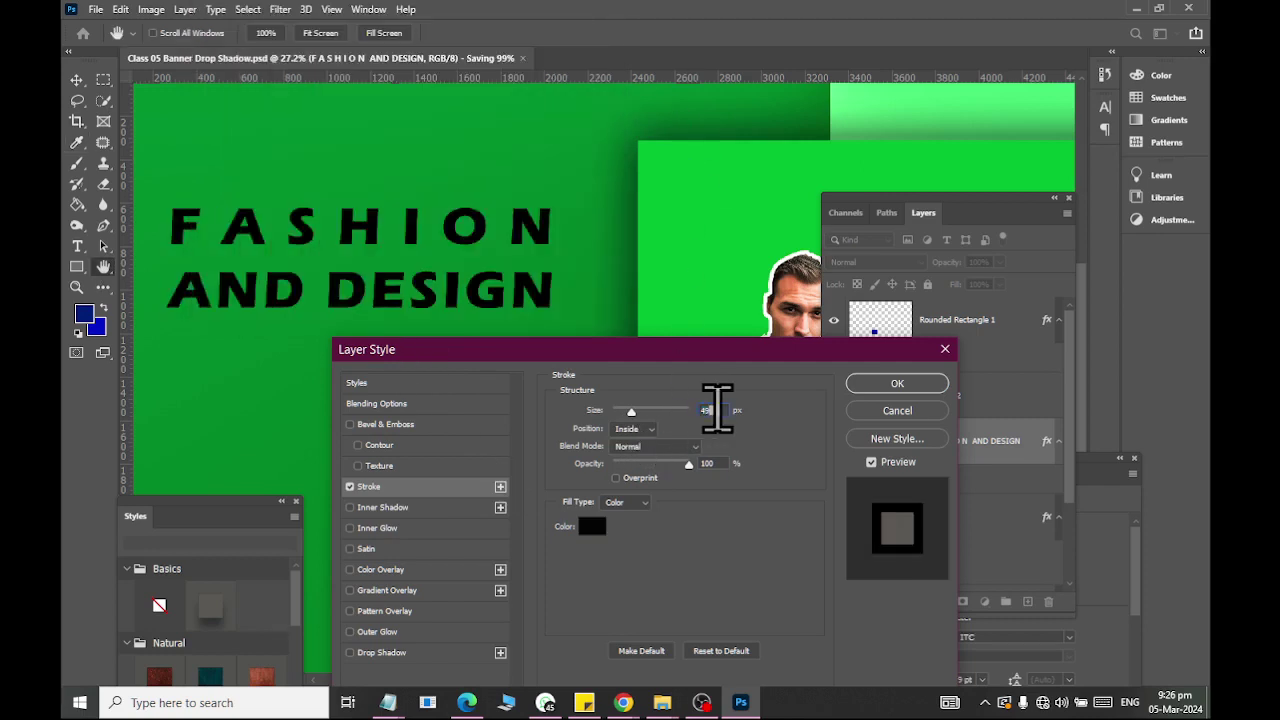
pyautogui.press('Down')
pyautogui.press('Down')
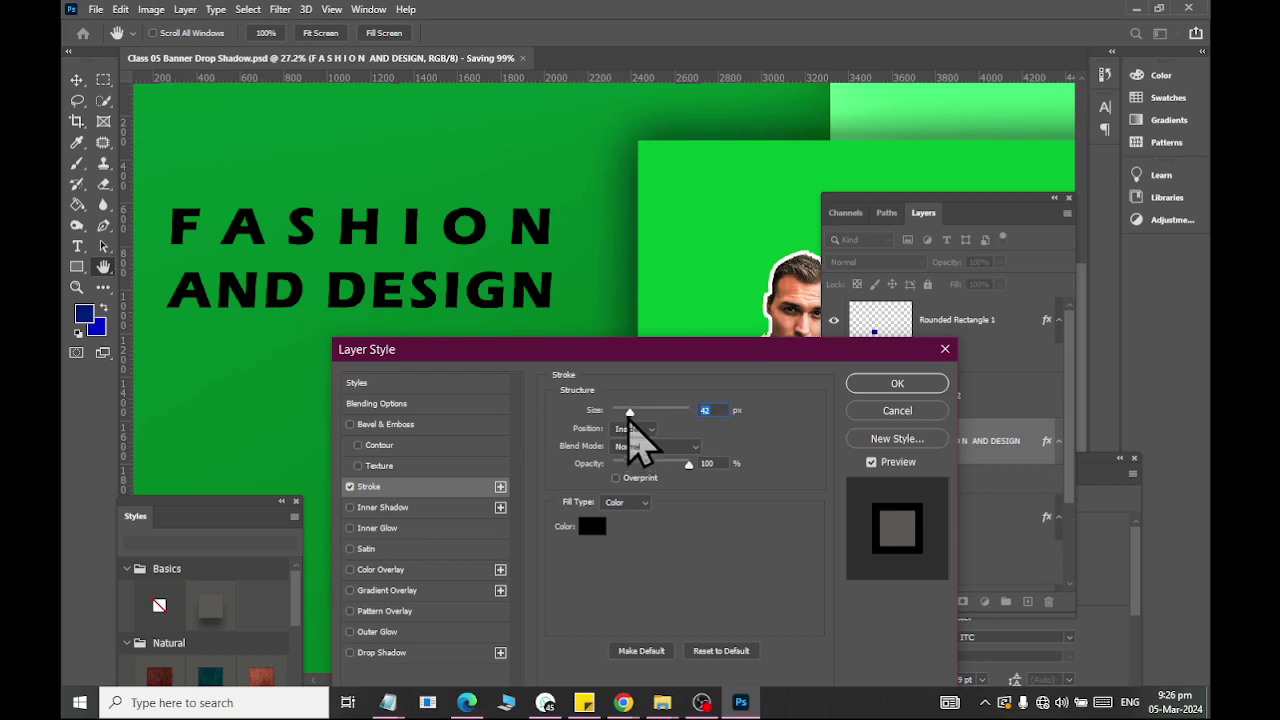
pyautogui.moveTo(629, 419); pyautogui.dragTo(620, 417)
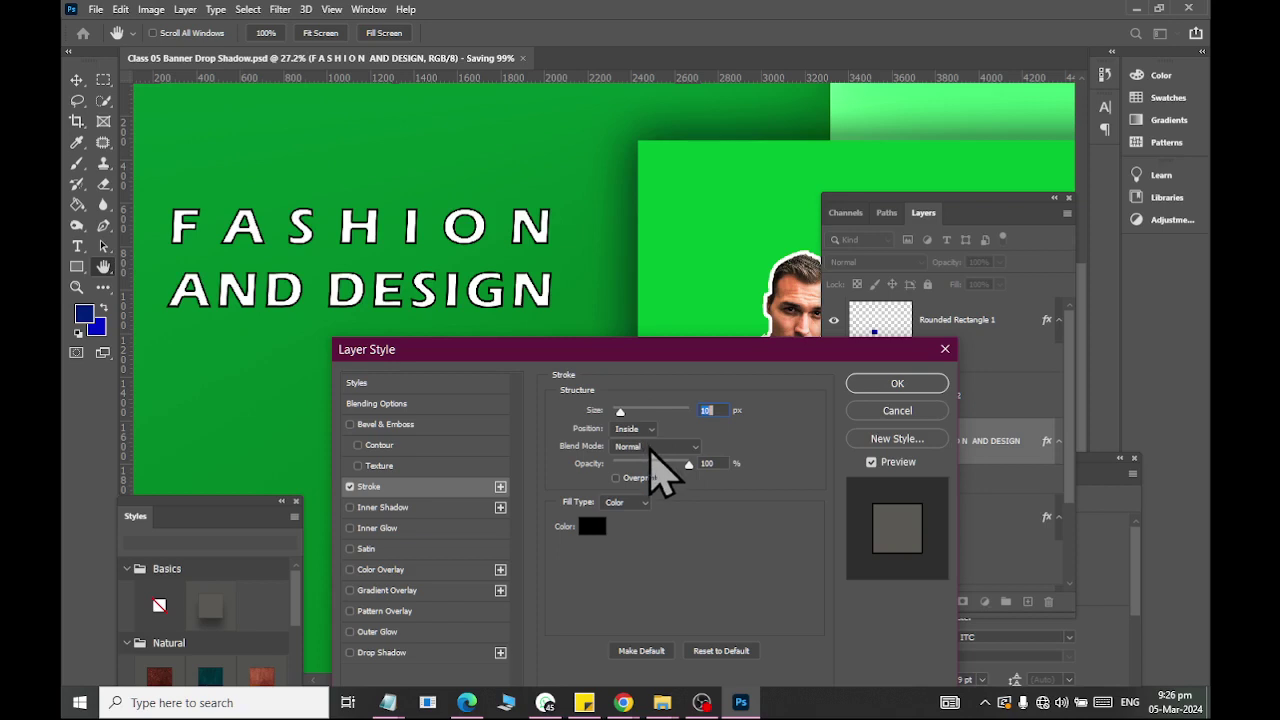
# Move the heading's stroke to the Outside position and make it much thicker.
pyautogui.click(643, 429)
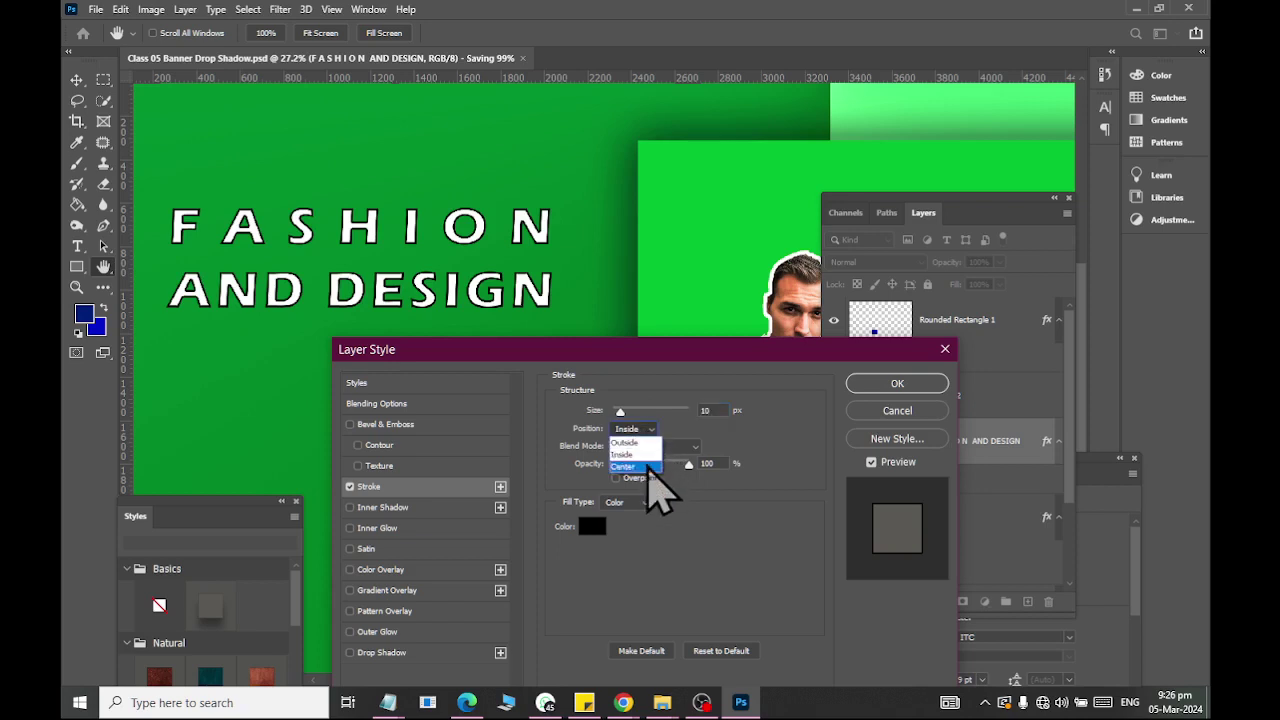
pyautogui.click(647, 466)
pyautogui.moveTo(619, 411); pyautogui.dragTo(630, 412)
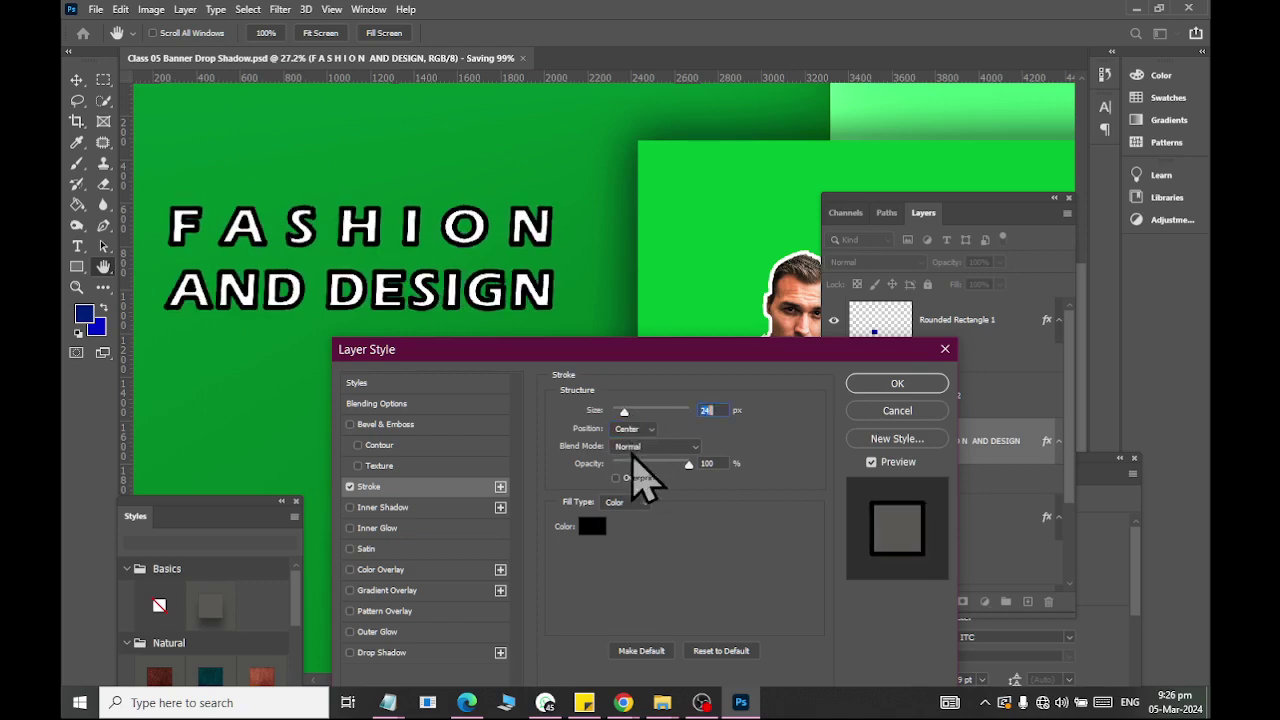
pyautogui.click(640, 447)
pyautogui.click(597, 462)
pyautogui.click(633, 428)
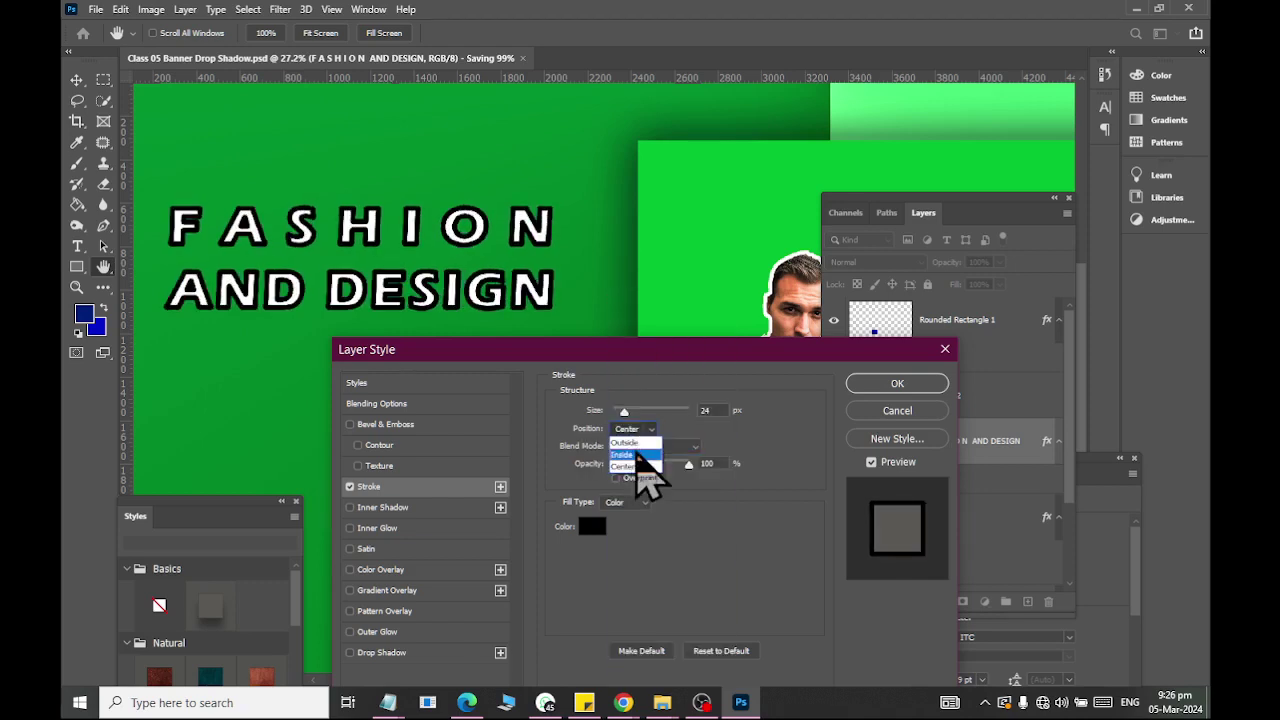
pyautogui.click(635, 440)
pyautogui.moveTo(627, 412); pyautogui.dragTo(645, 413)
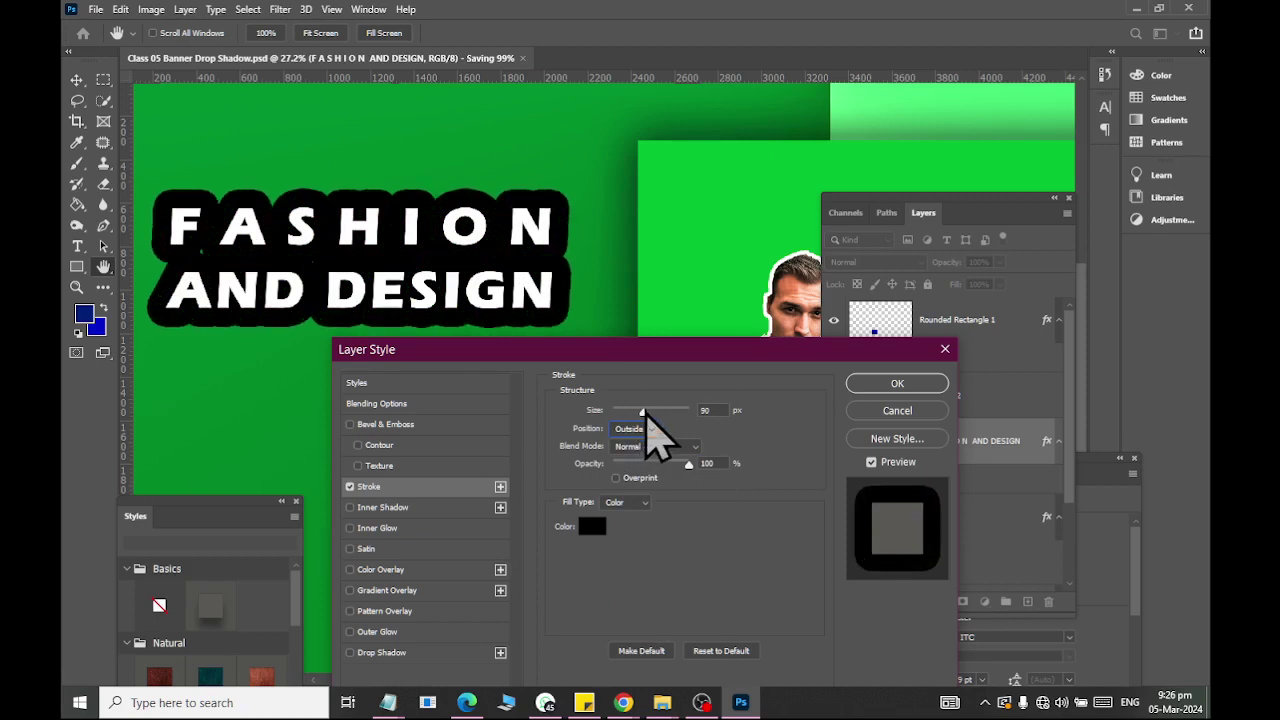
# Try stroke colours ee7070 and white ffffff, thinning the white stroke slightly.
pyautogui.click(585, 527)
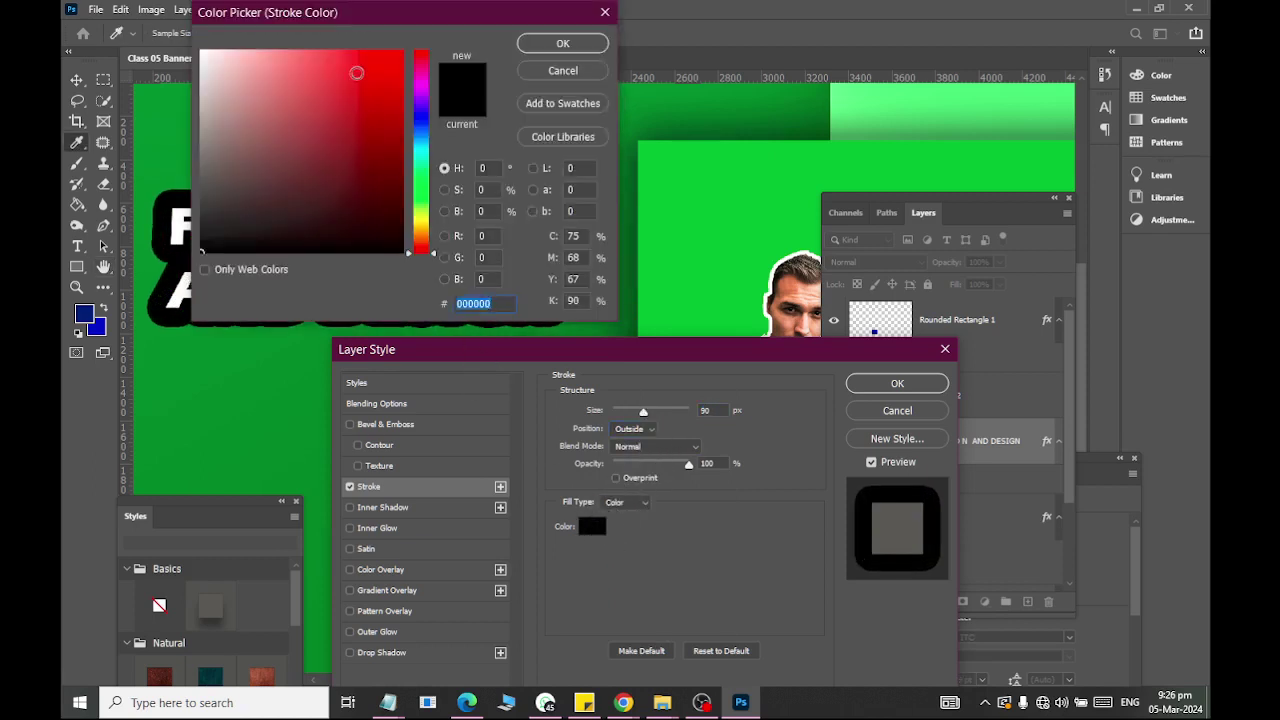
pyautogui.click(484, 95)
pyautogui.moveTo(508, 68); pyautogui.dragTo(715, 236)
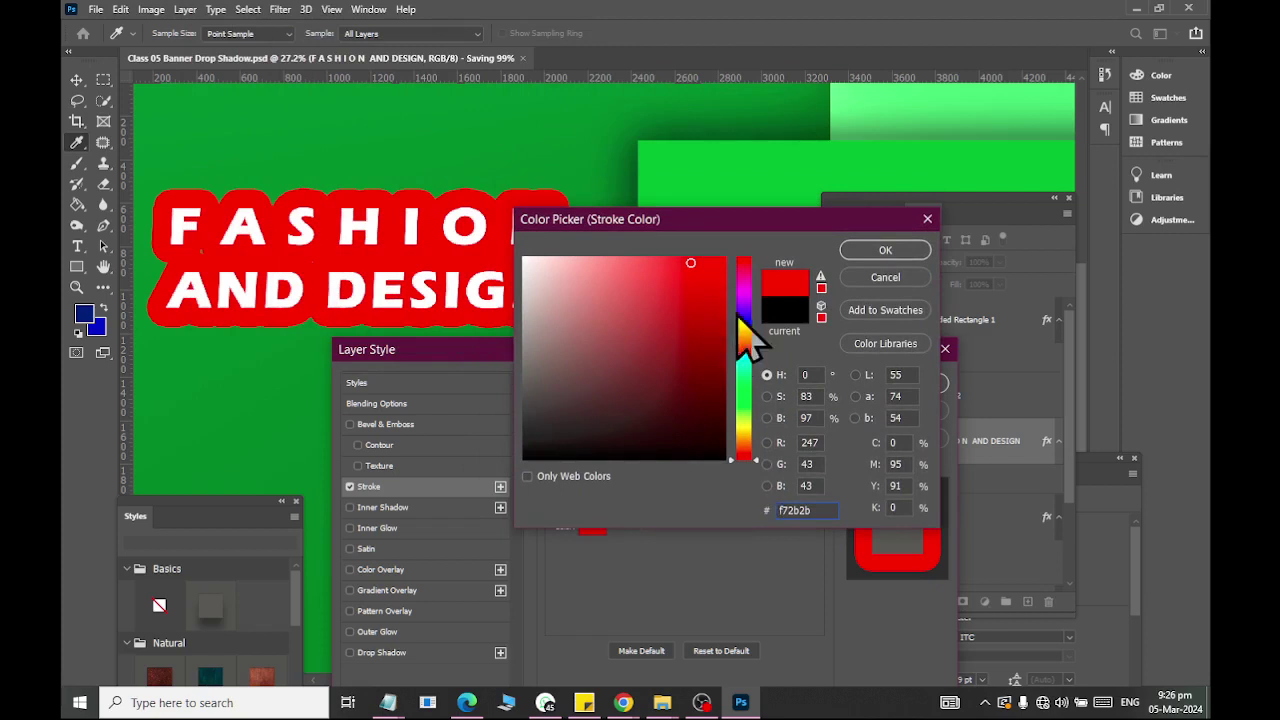
pyautogui.write('ee7070')
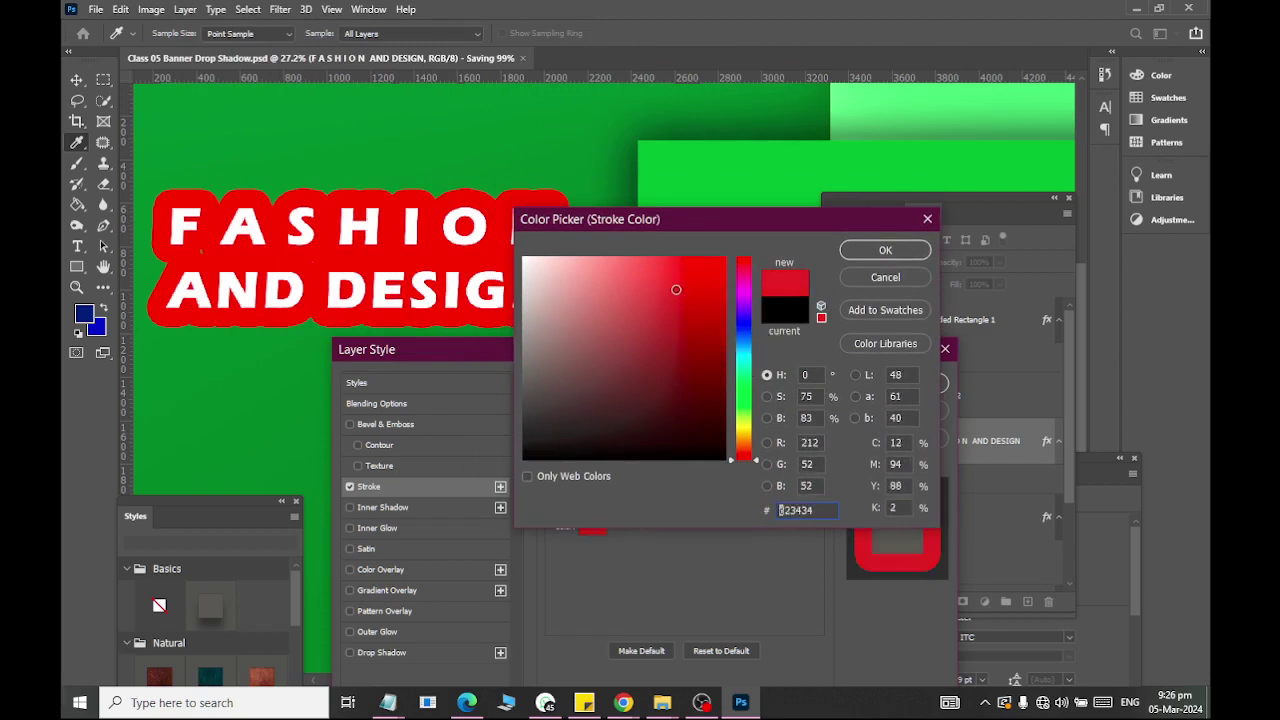
pyautogui.moveTo(740, 330); pyautogui.dragTo(743, 373)
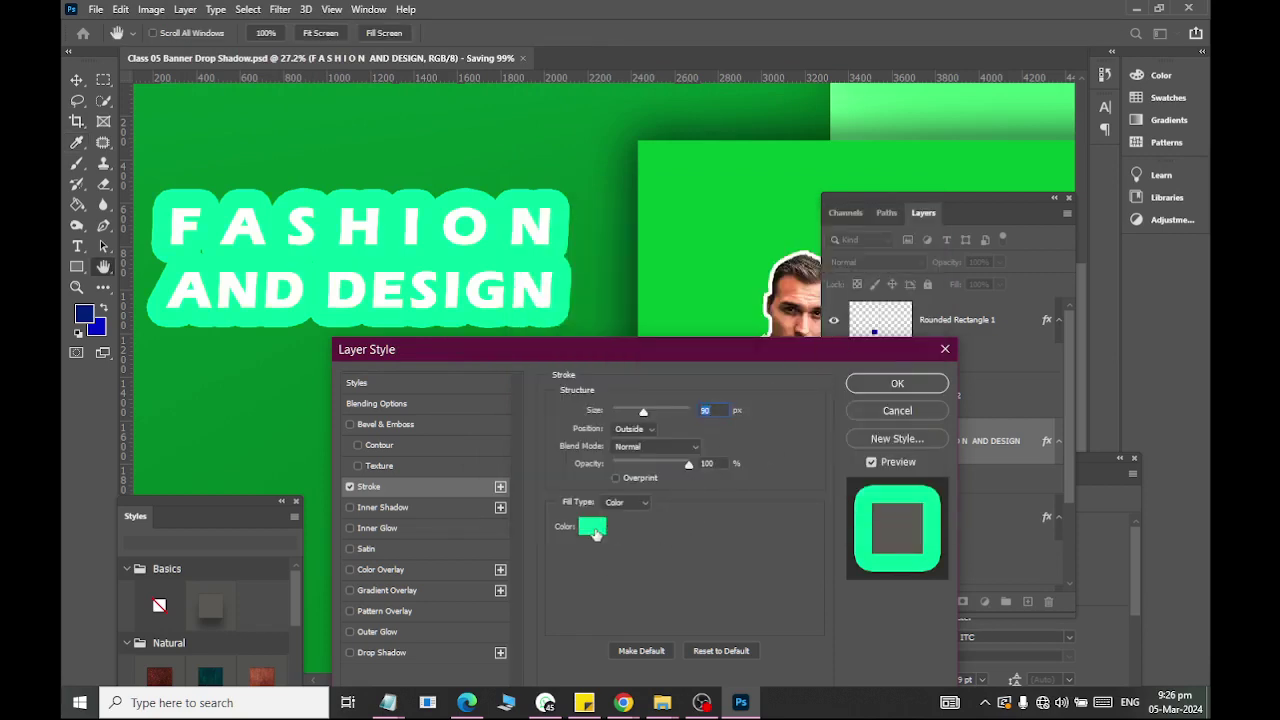
pyautogui.click(592, 526)
pyautogui.write('ffffff')
pyautogui.click(870, 255)
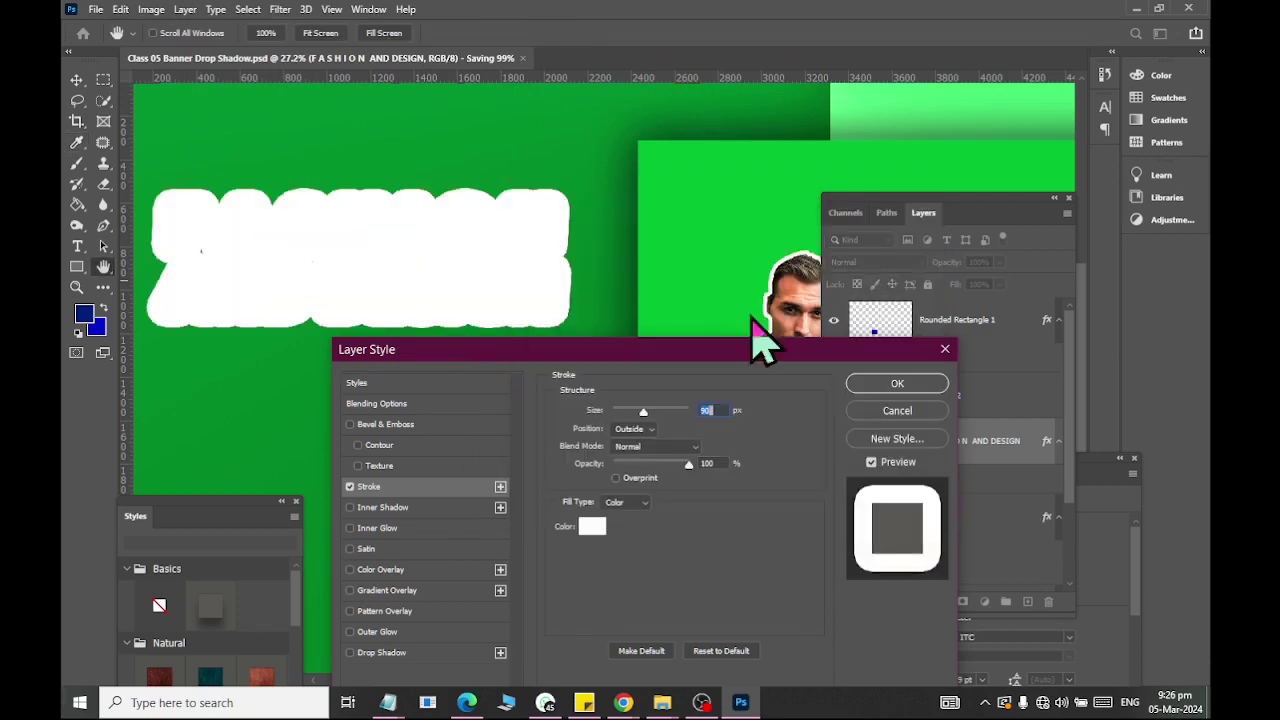
pyautogui.moveTo(642, 410); pyautogui.dragTo(627, 412)
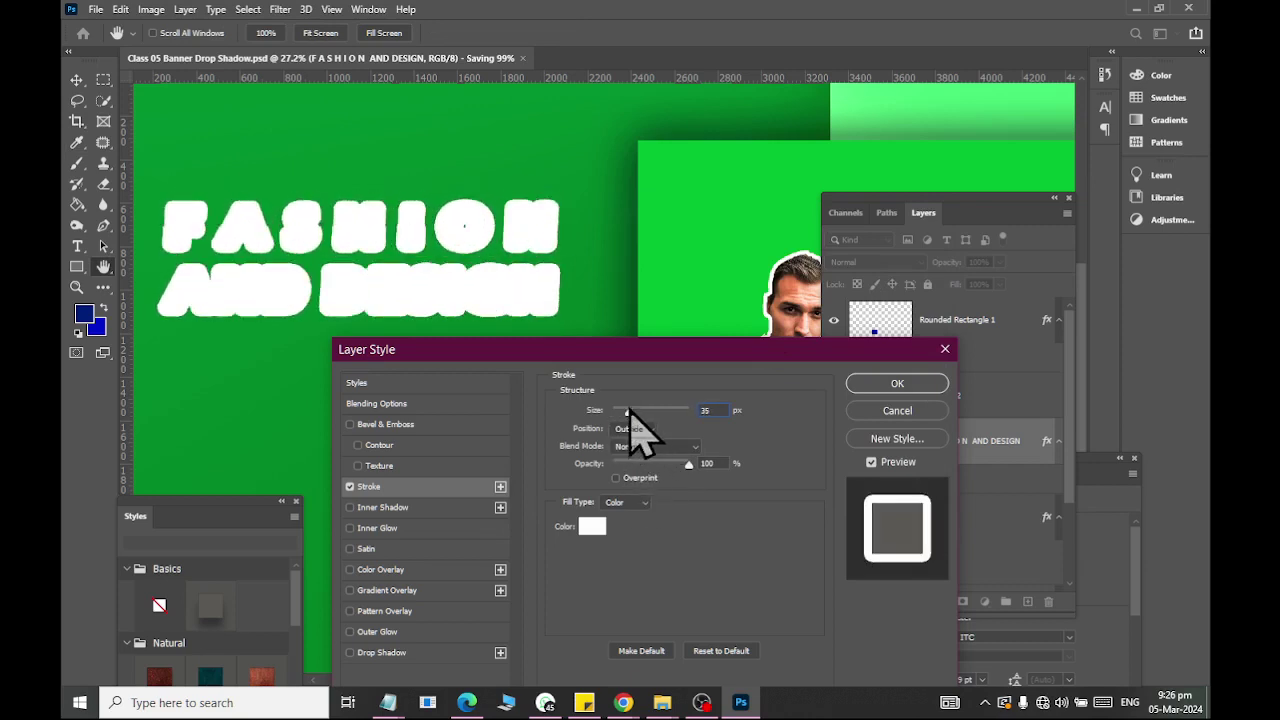
# Set the heading stroke to mint green and apply the layer style.
pyautogui.click(592, 526)
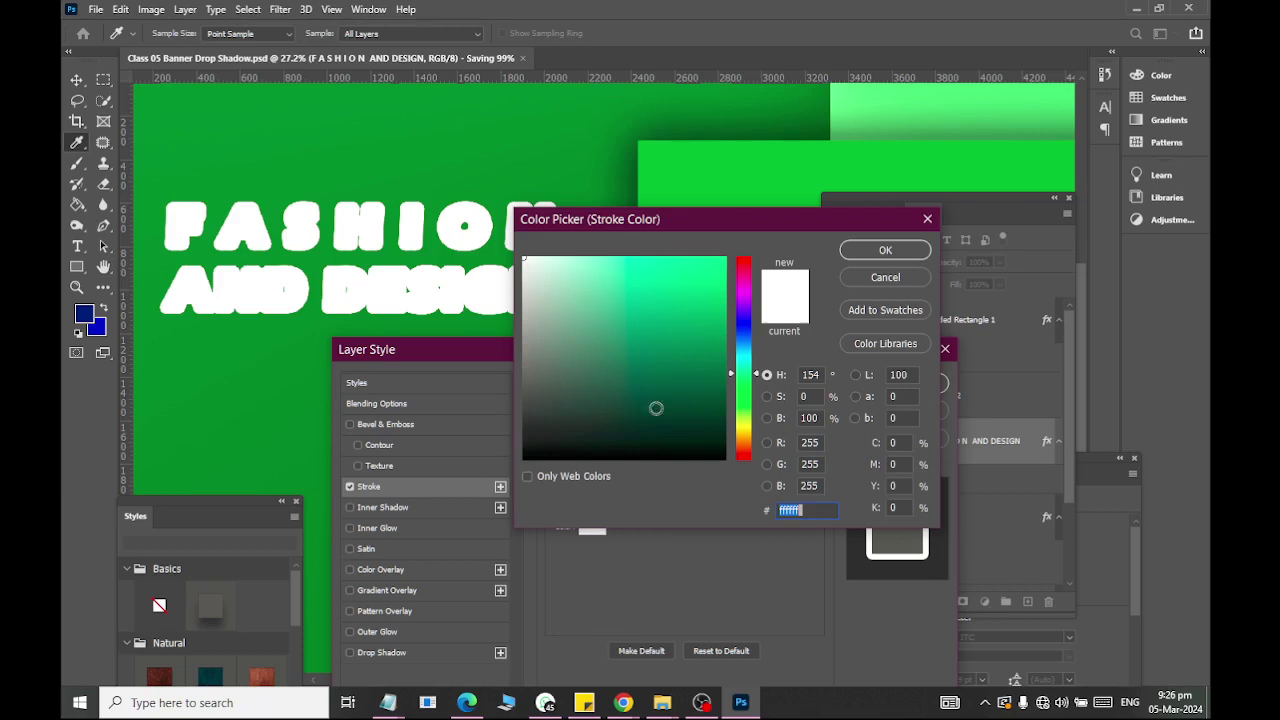
pyautogui.click(693, 295)
pyautogui.click(880, 252)
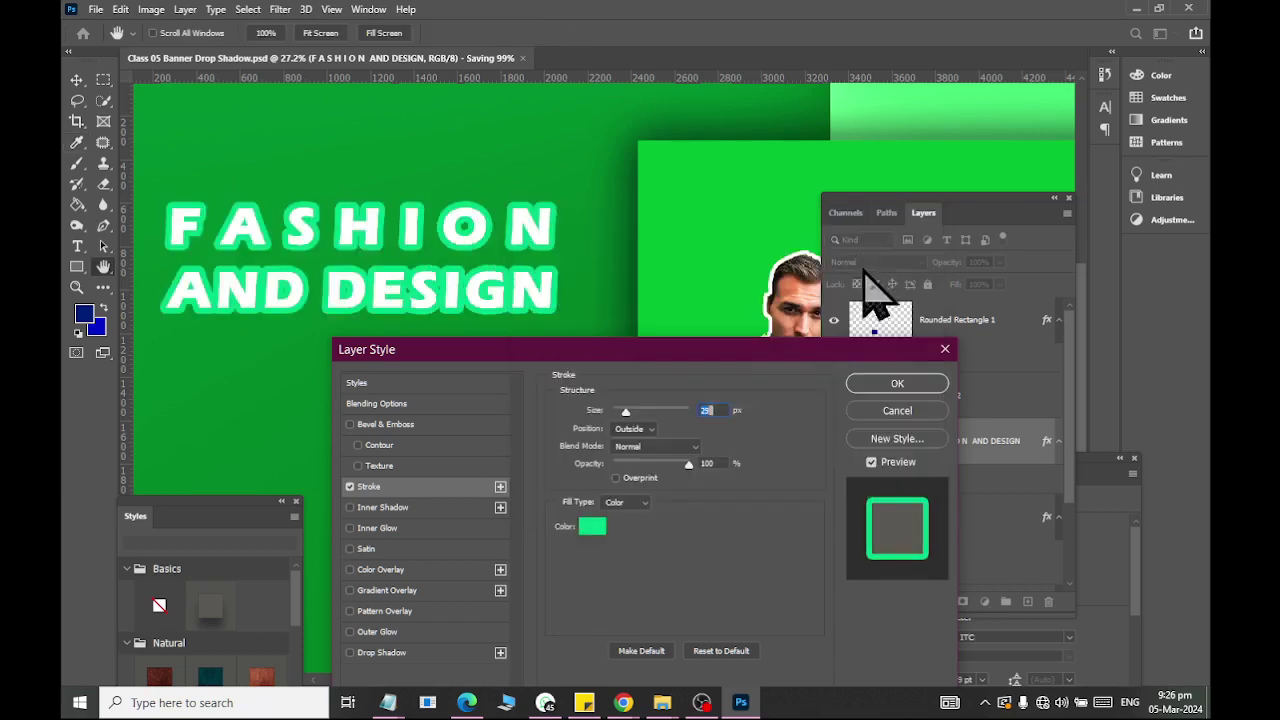
pyautogui.click(900, 384)
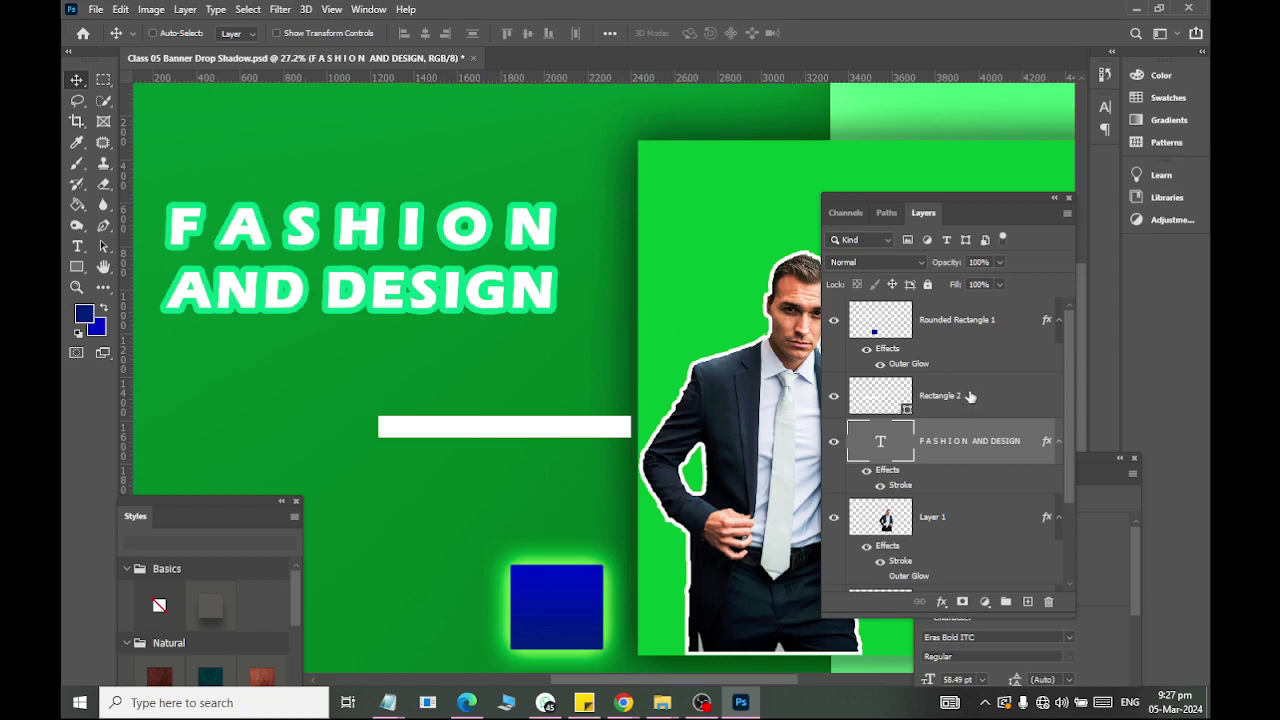
# Switch the heading stroke's Fill Type to Gradient using the blue Basics gradient.
pyautogui.doubleClick(830, 464)
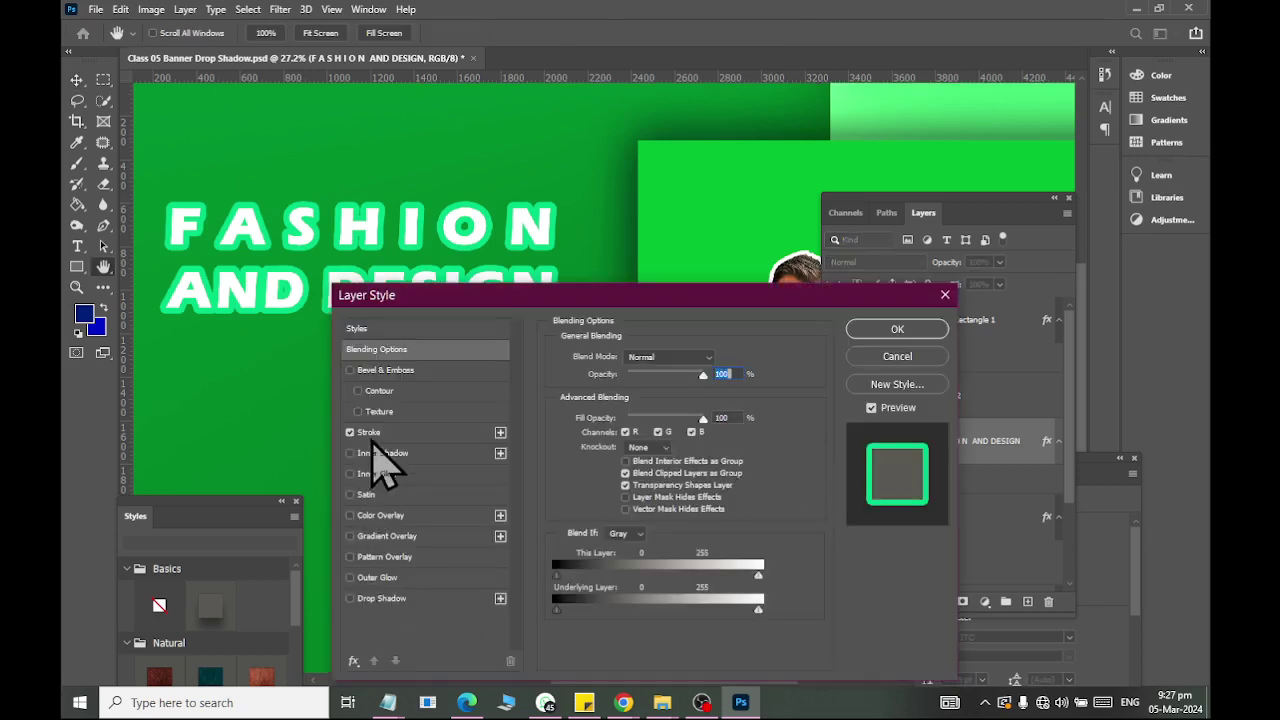
pyautogui.click(372, 436)
pyautogui.click(620, 448)
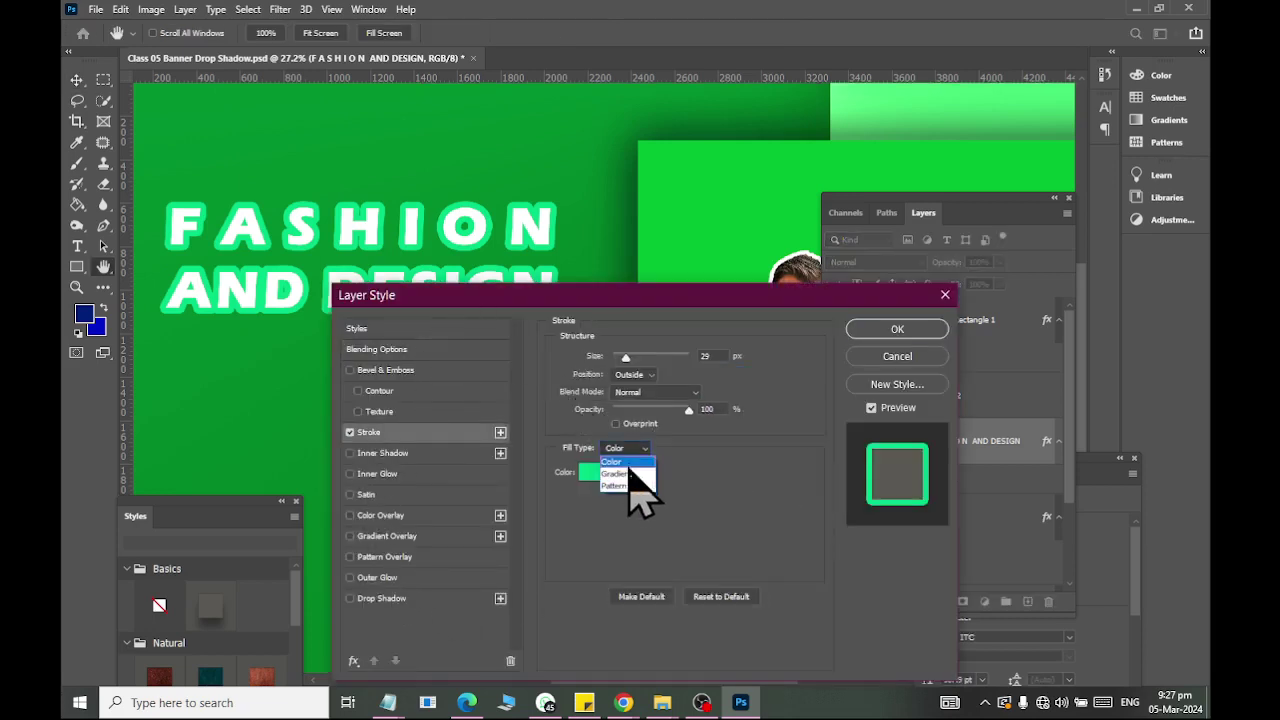
pyautogui.click(615, 473)
pyautogui.moveTo(605, 297); pyautogui.dragTo(614, 373)
pyautogui.click(695, 550)
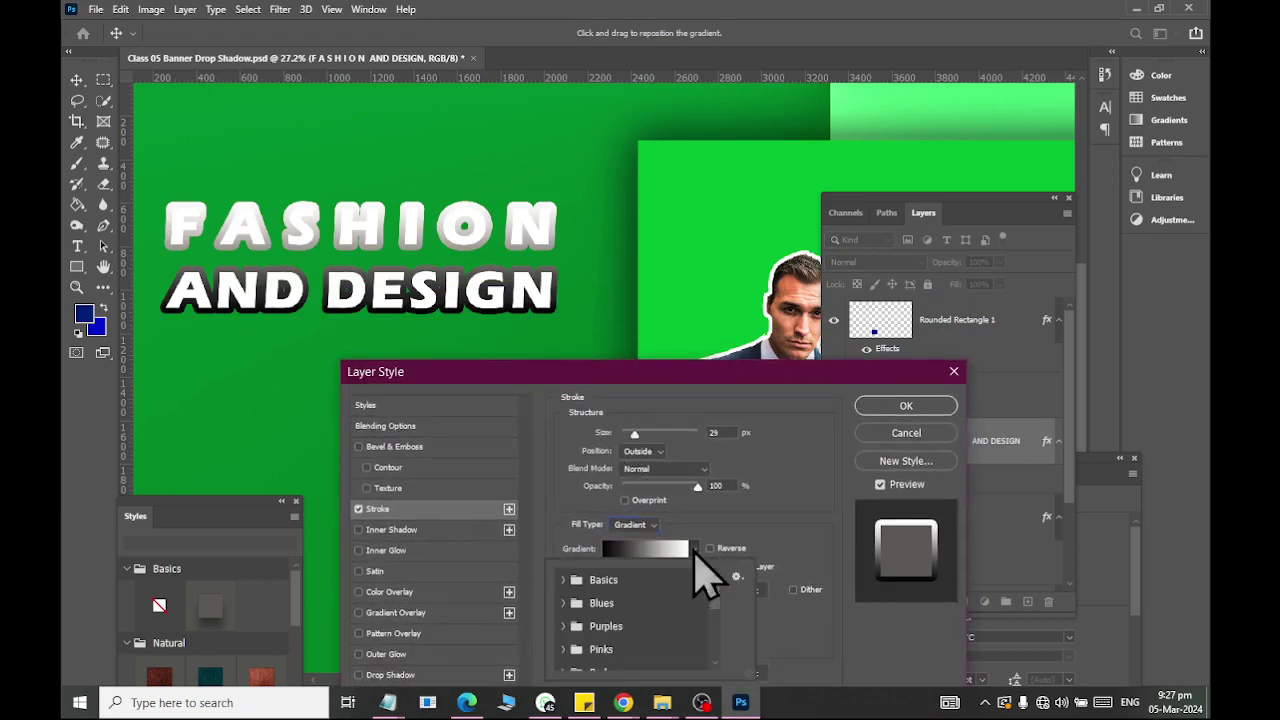
pyautogui.click(563, 580)
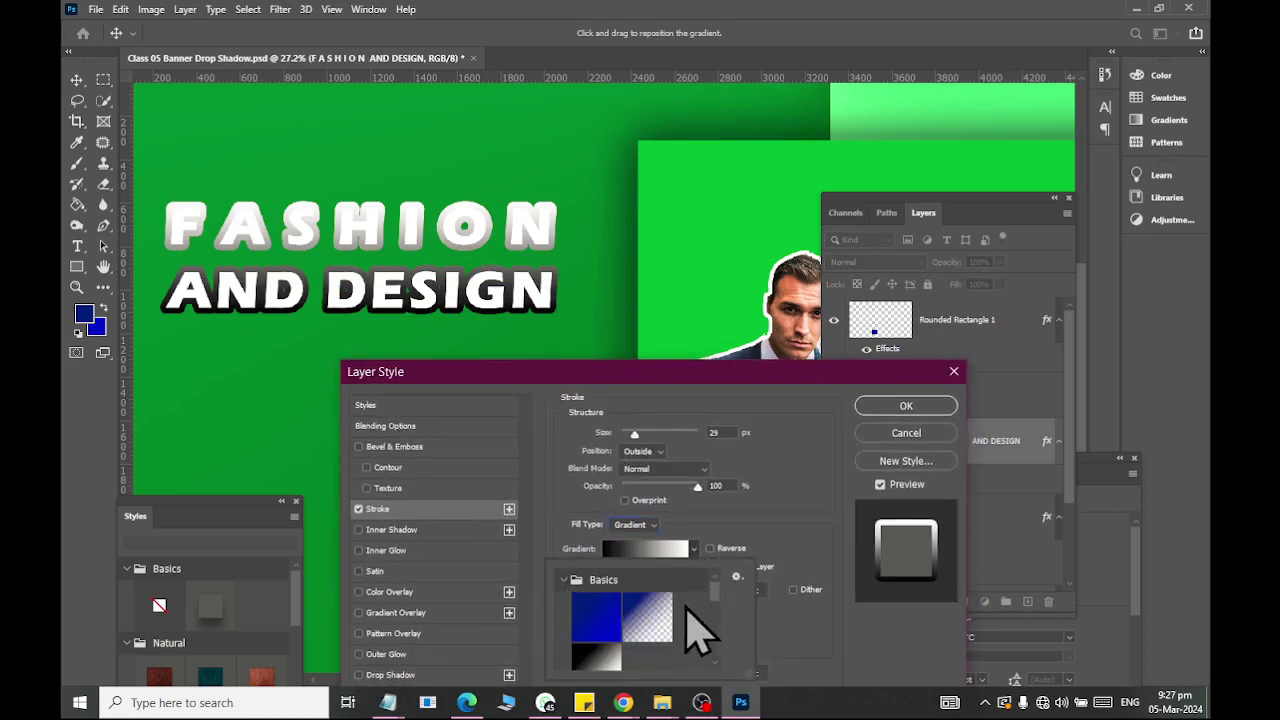
pyautogui.click(608, 622)
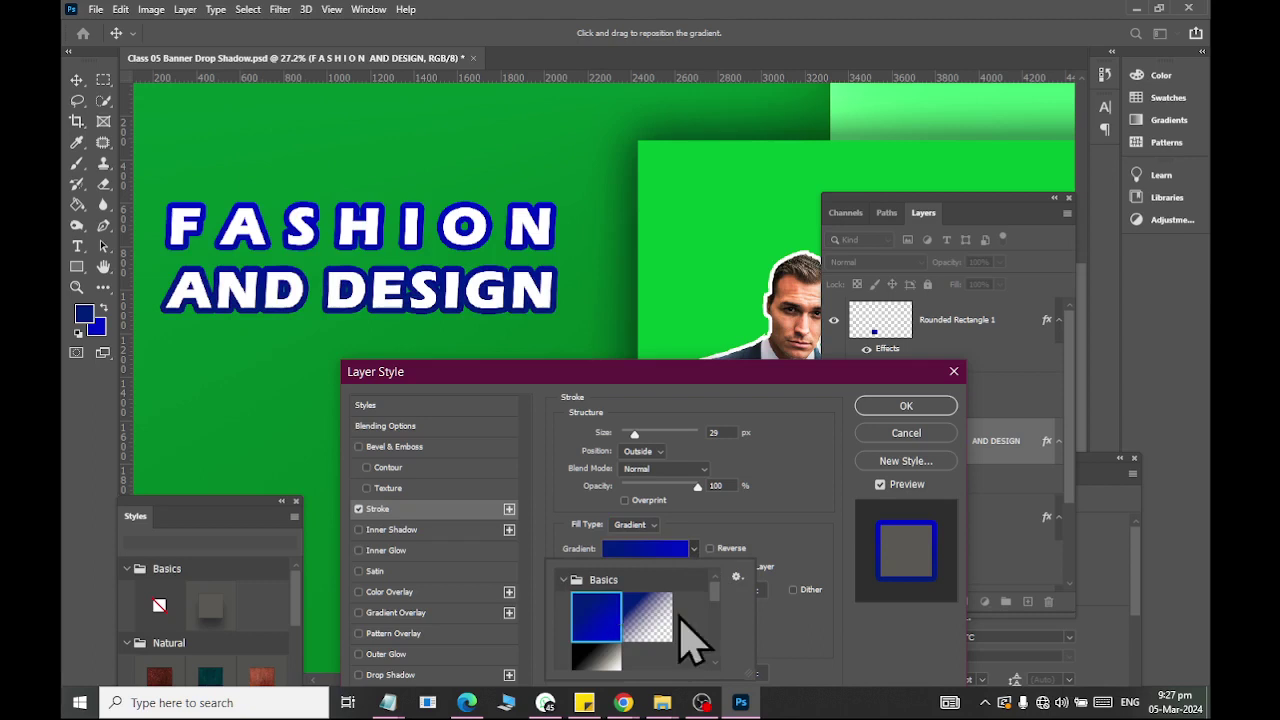
# Preview various Blues and Reds gradient presets on the heading stroke.
pyautogui.scroll(-2, 684, 624)
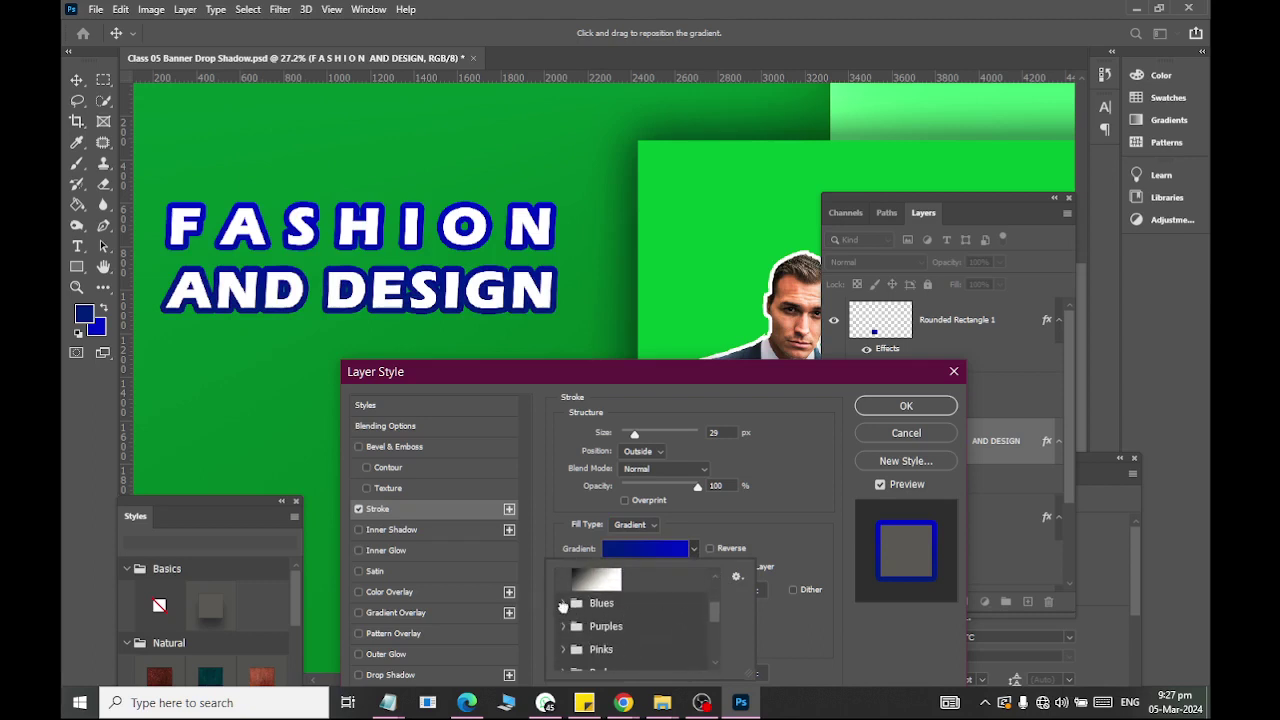
pyautogui.click(563, 604)
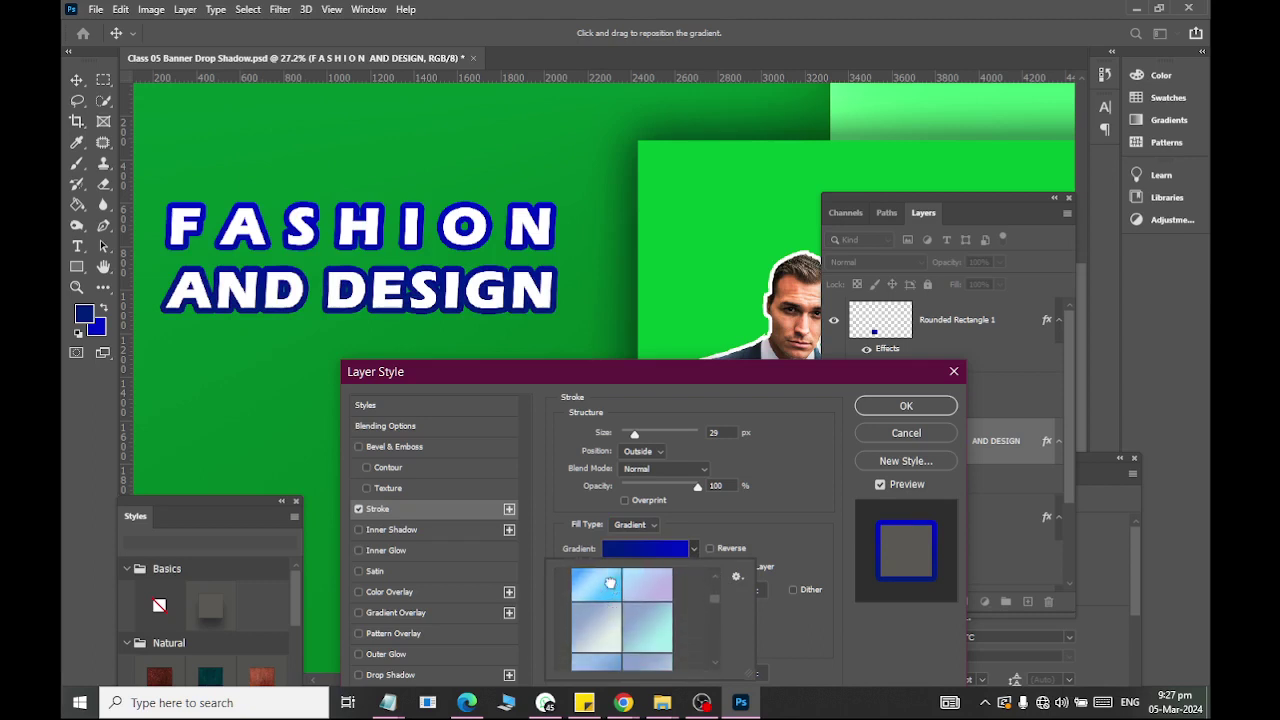
pyautogui.click(609, 621)
pyautogui.scroll(-1, 610, 615)
pyautogui.scroll(-1, 620, 612)
pyautogui.scroll(-1, 622, 611)
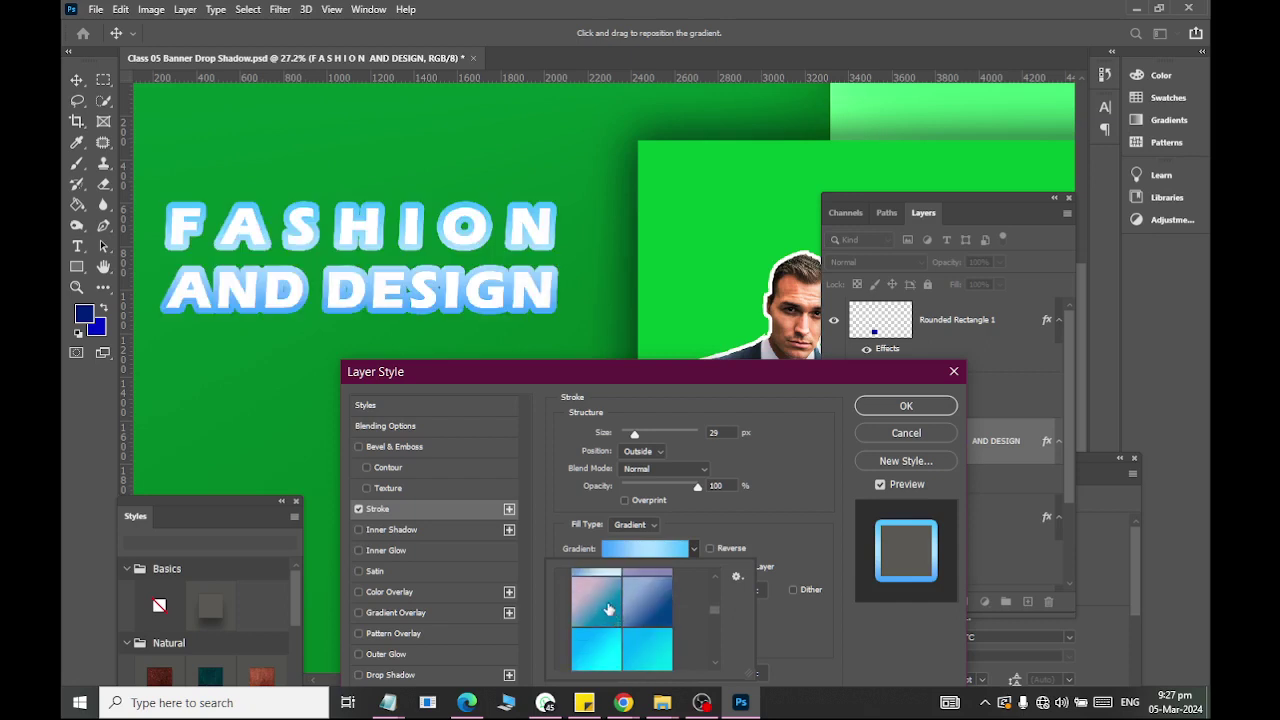
pyautogui.click(614, 615)
pyautogui.scroll(-1, 615, 616)
pyautogui.scroll(-1, 617, 618)
pyautogui.scroll(-1, 617, 617)
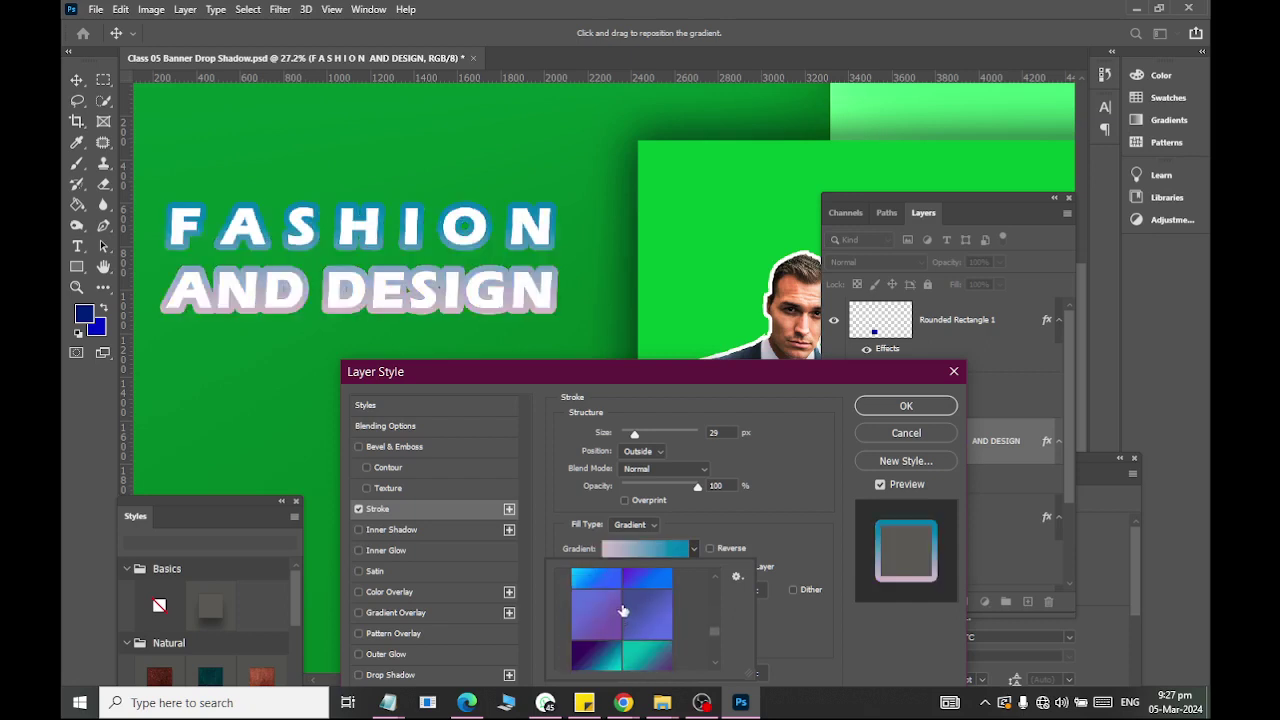
pyautogui.click(620, 610)
pyautogui.scroll(-2, 670, 631)
pyautogui.scroll(-2, 664, 630)
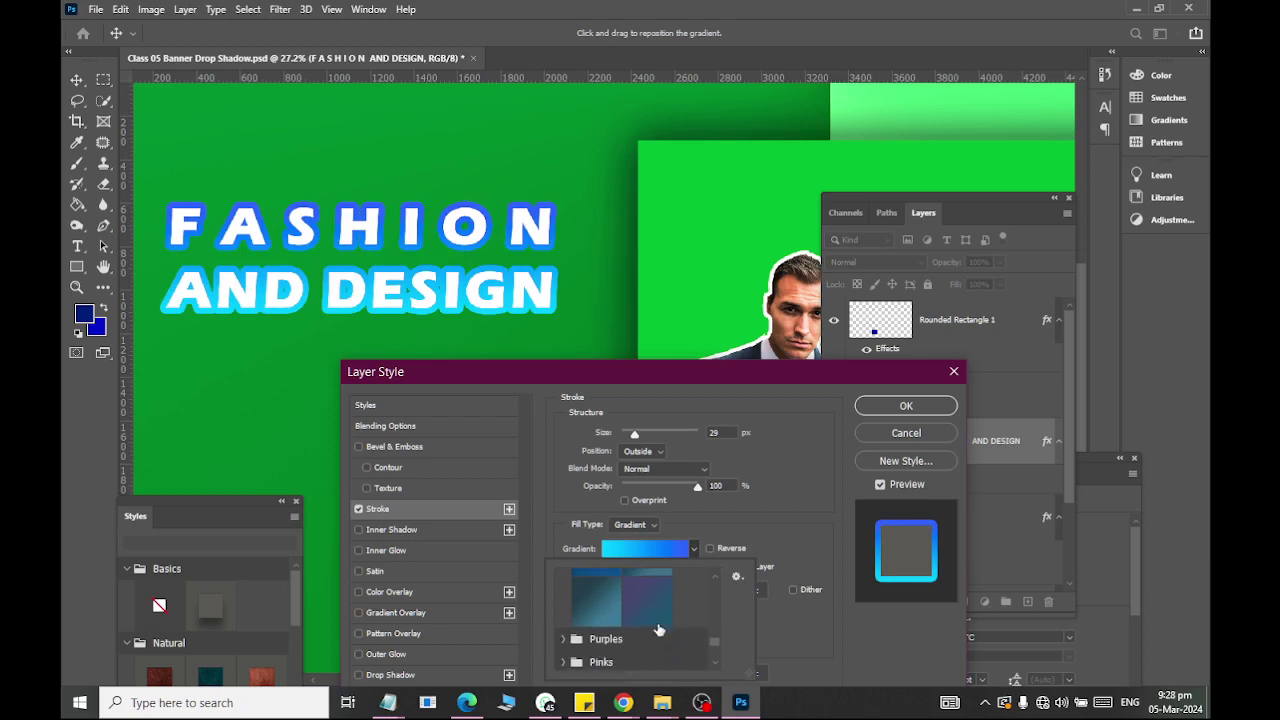
pyautogui.click(588, 592)
pyautogui.scroll(-2, 640, 605)
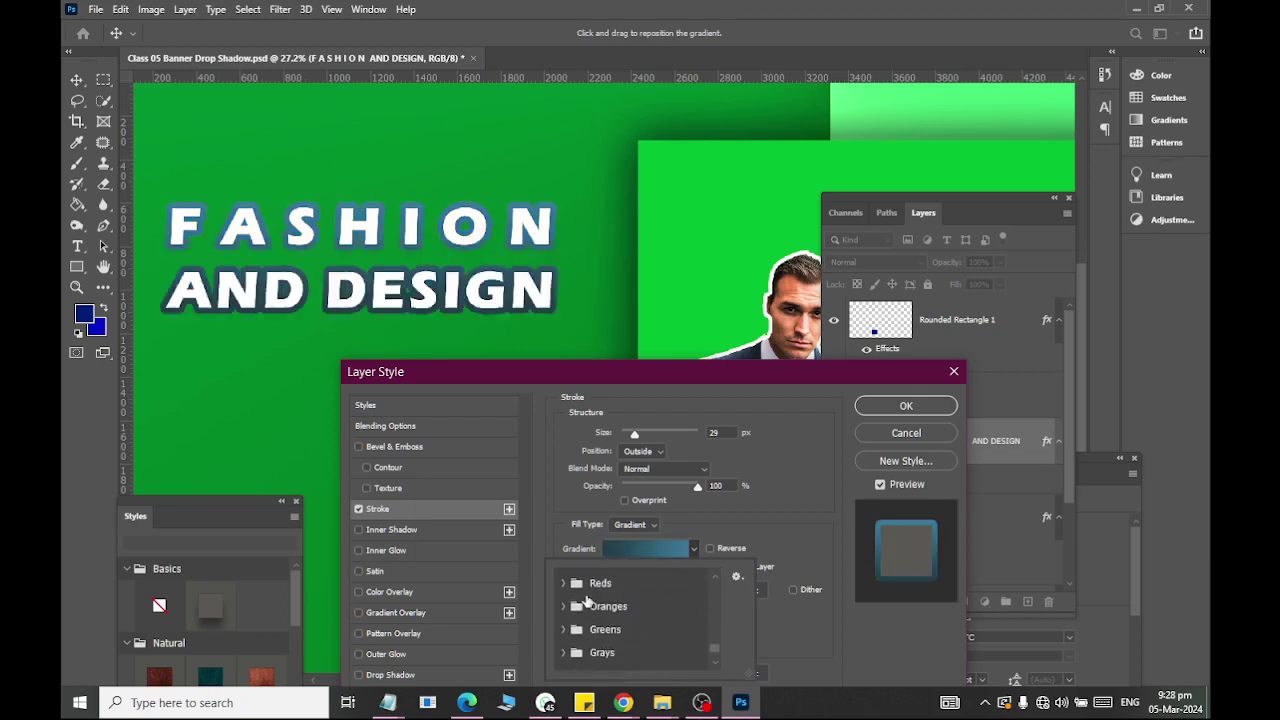
pyautogui.click(562, 582)
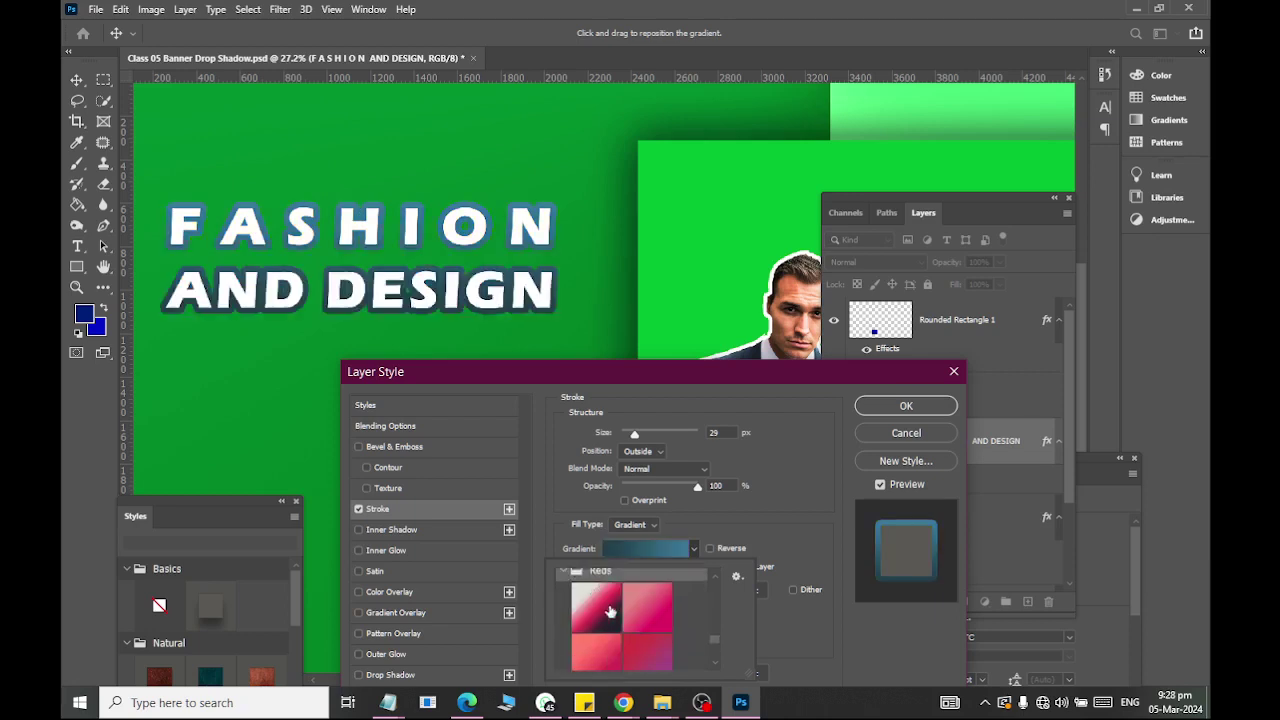
pyautogui.click(596, 594)
pyautogui.click(648, 594)
pyautogui.click(654, 650)
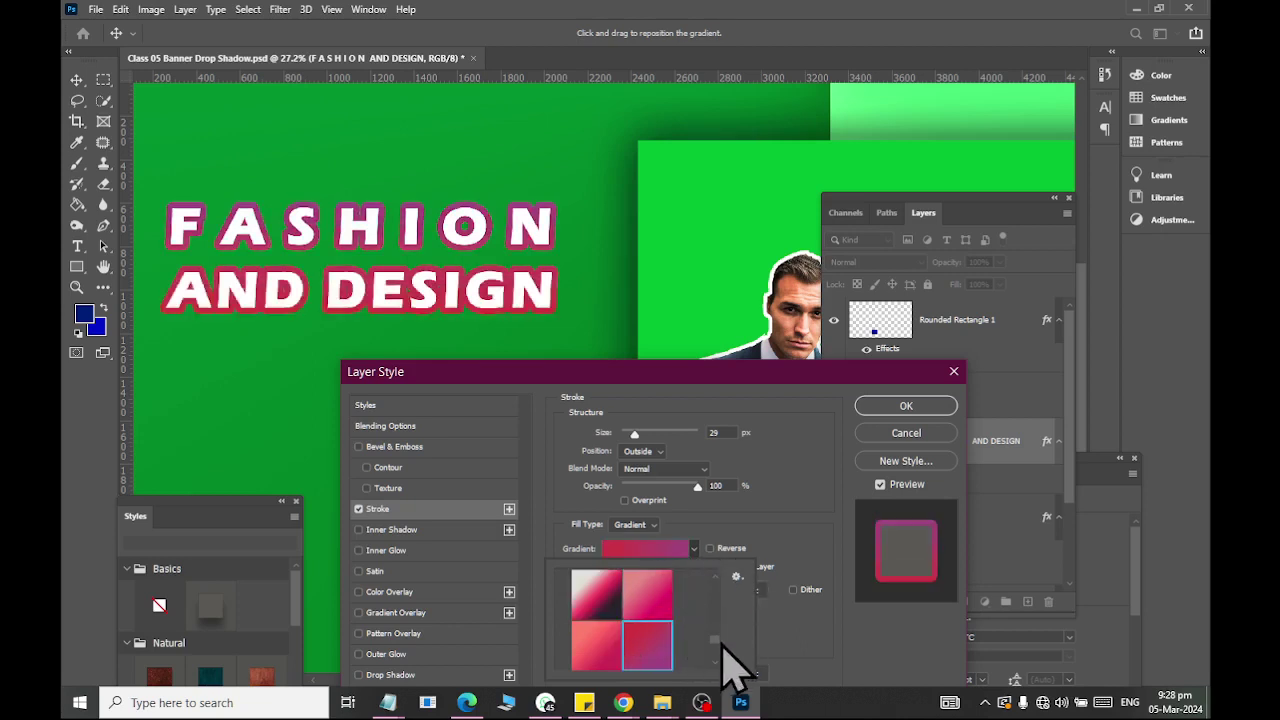
# Return the heading stroke to the blue Basics gradient.
pyautogui.scroll(3, 718, 630)
pyautogui.scroll(2, 720, 580)
pyautogui.scroll(2, 716, 600)
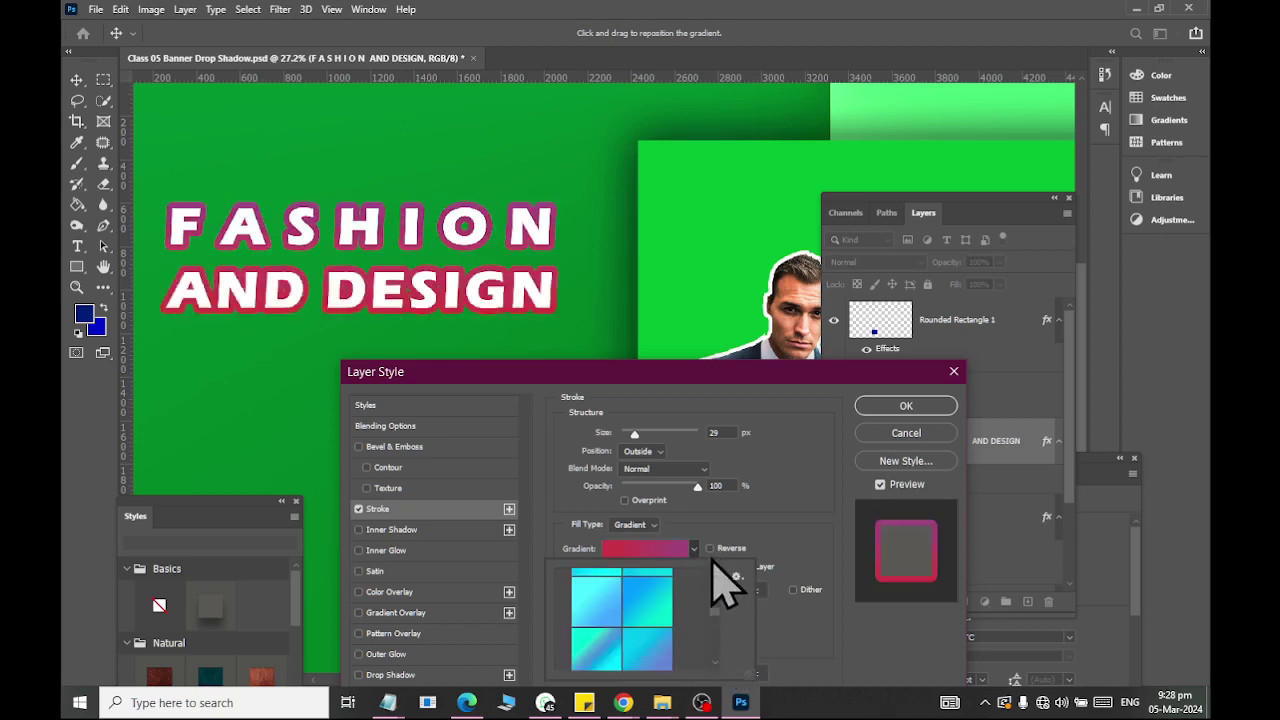
pyautogui.scroll(3, 716, 620)
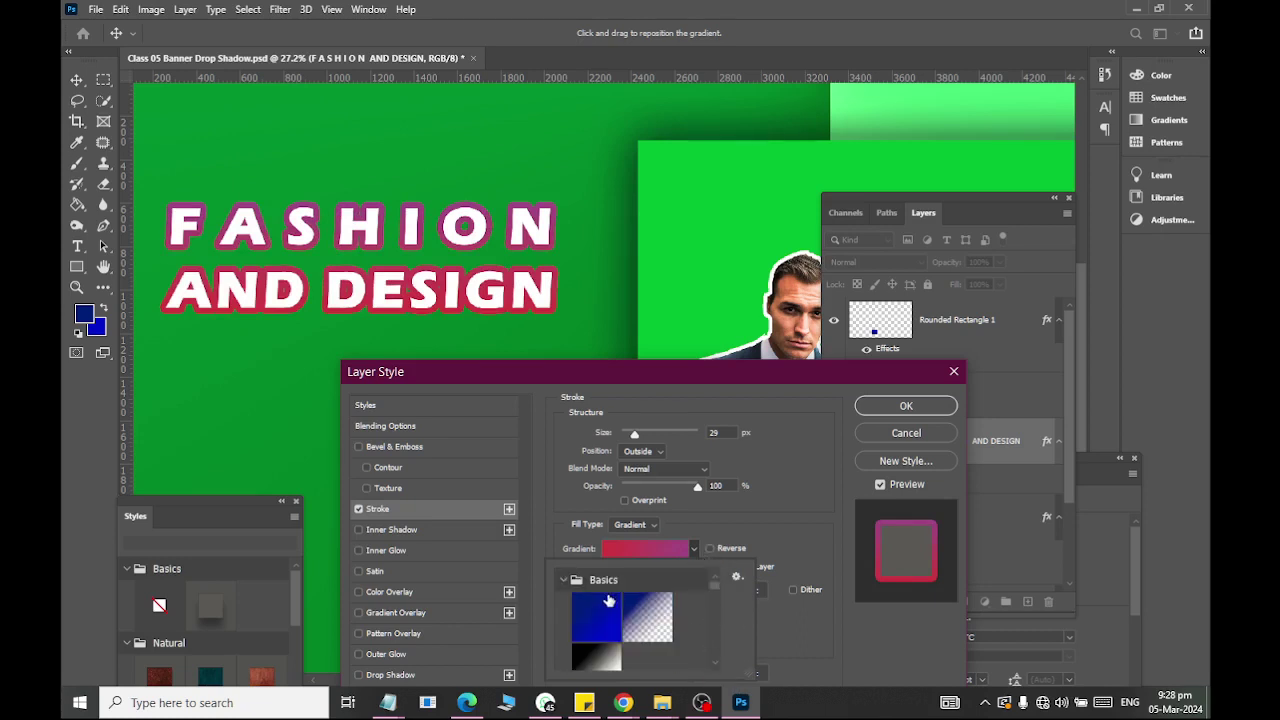
pyautogui.click(594, 613)
# Set the stroke gradient's left stop to near-black 01020b and the right stop to light periwinkle.
pyautogui.click(650, 552)
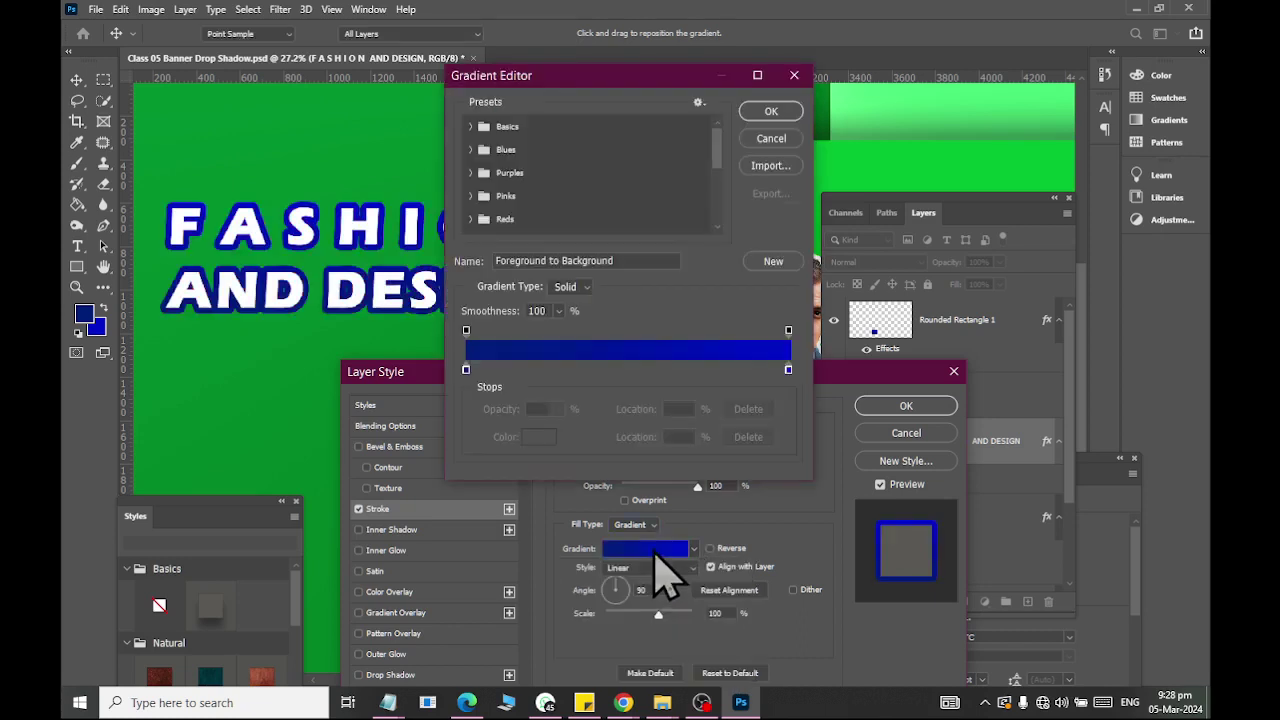
pyautogui.click(465, 372)
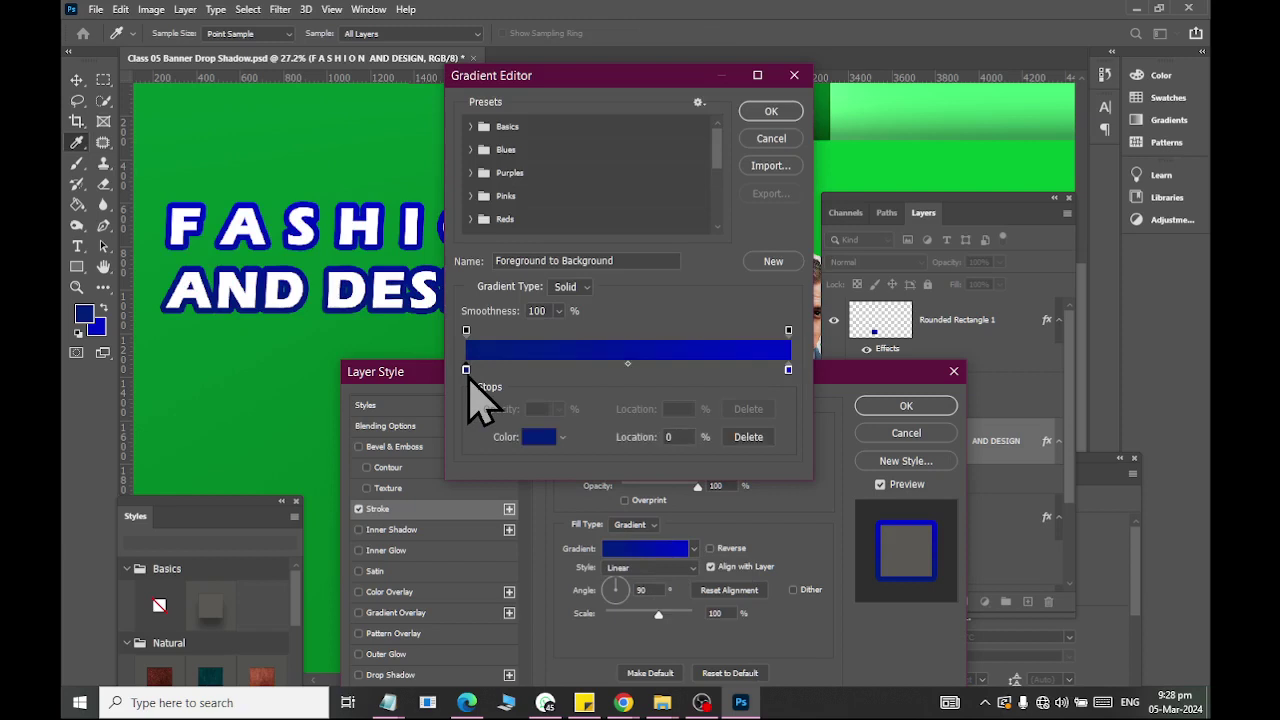
pyautogui.click(540, 438)
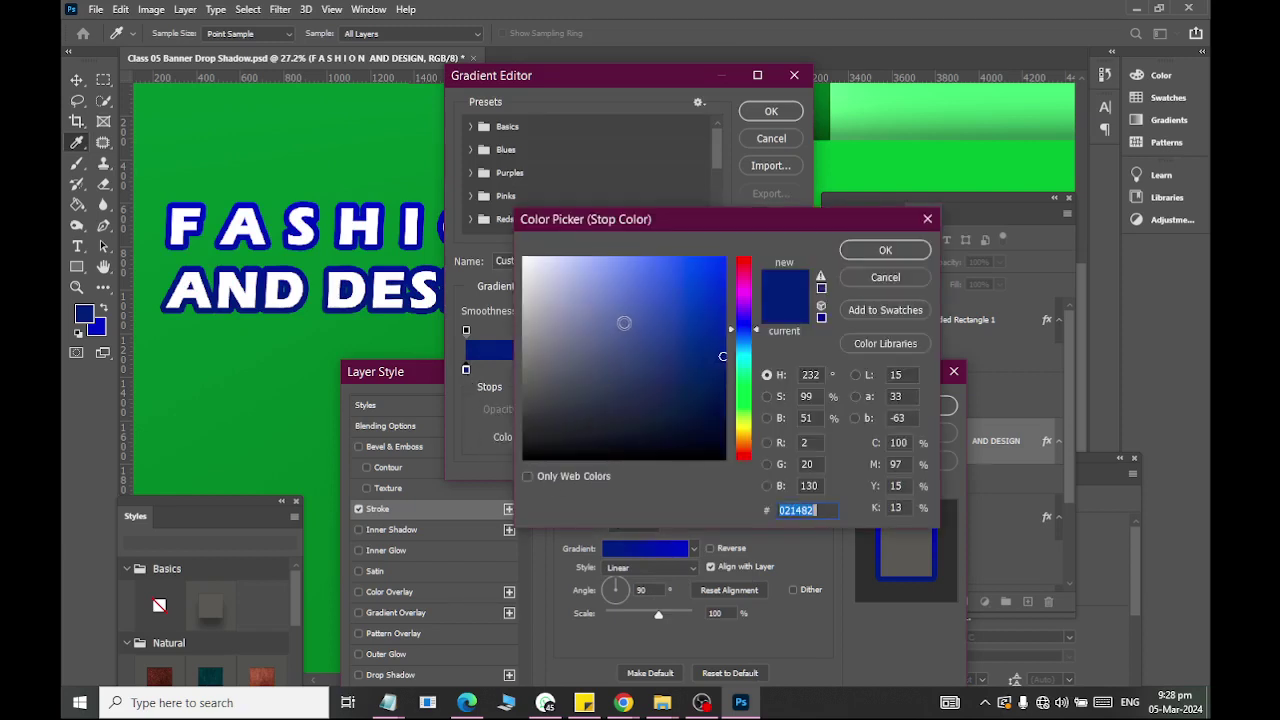
pyautogui.click(709, 451)
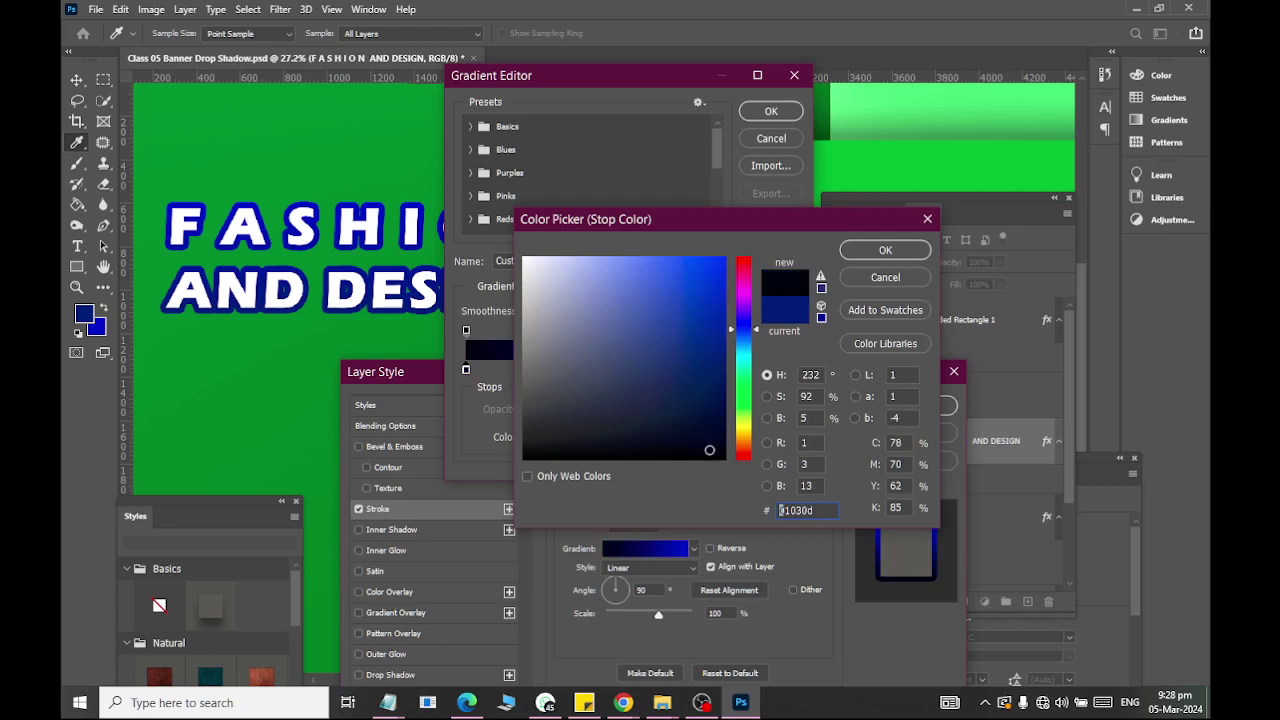
pyautogui.click(856, 254)
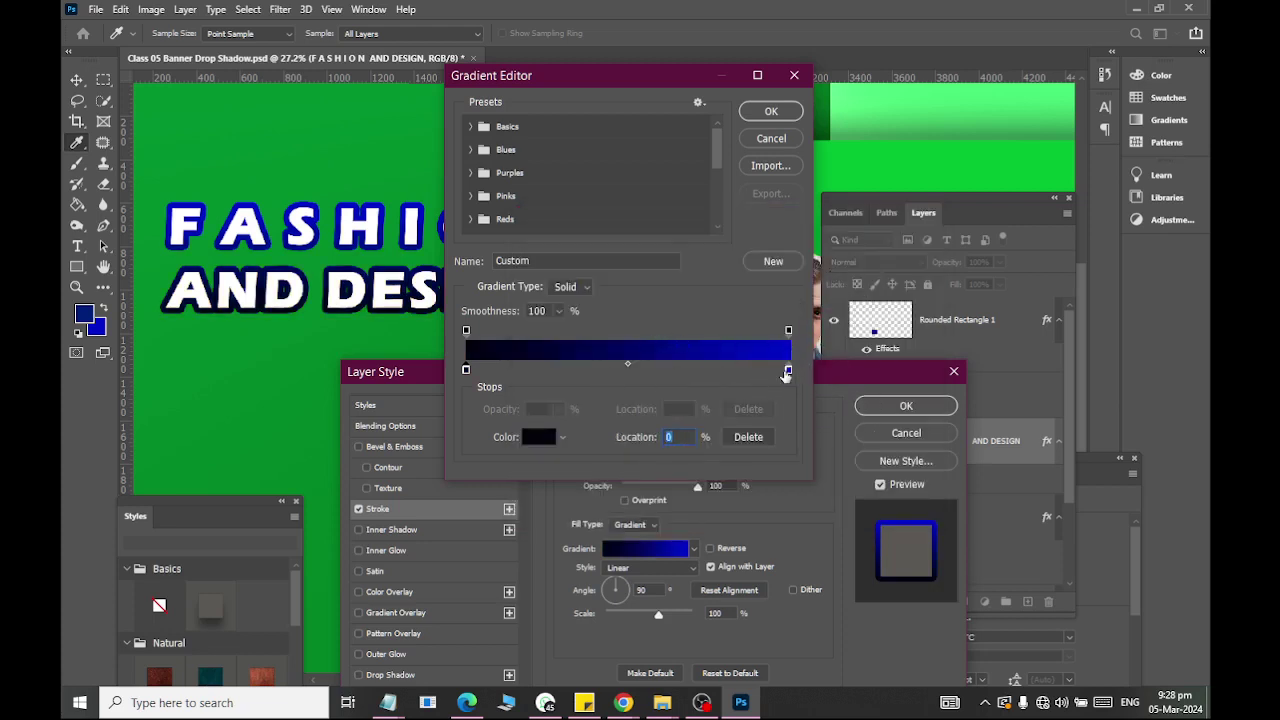
pyautogui.click(787, 372)
pyautogui.click(540, 437)
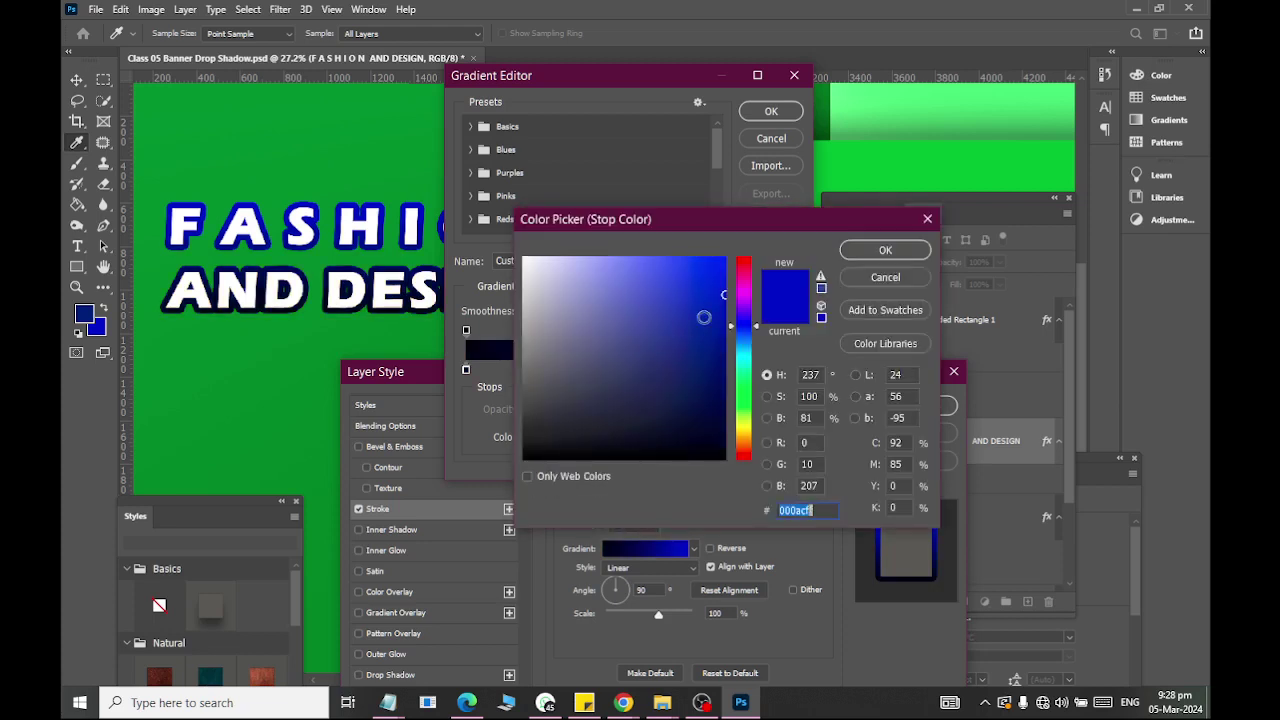
pyautogui.click(614, 270)
pyautogui.click(885, 250)
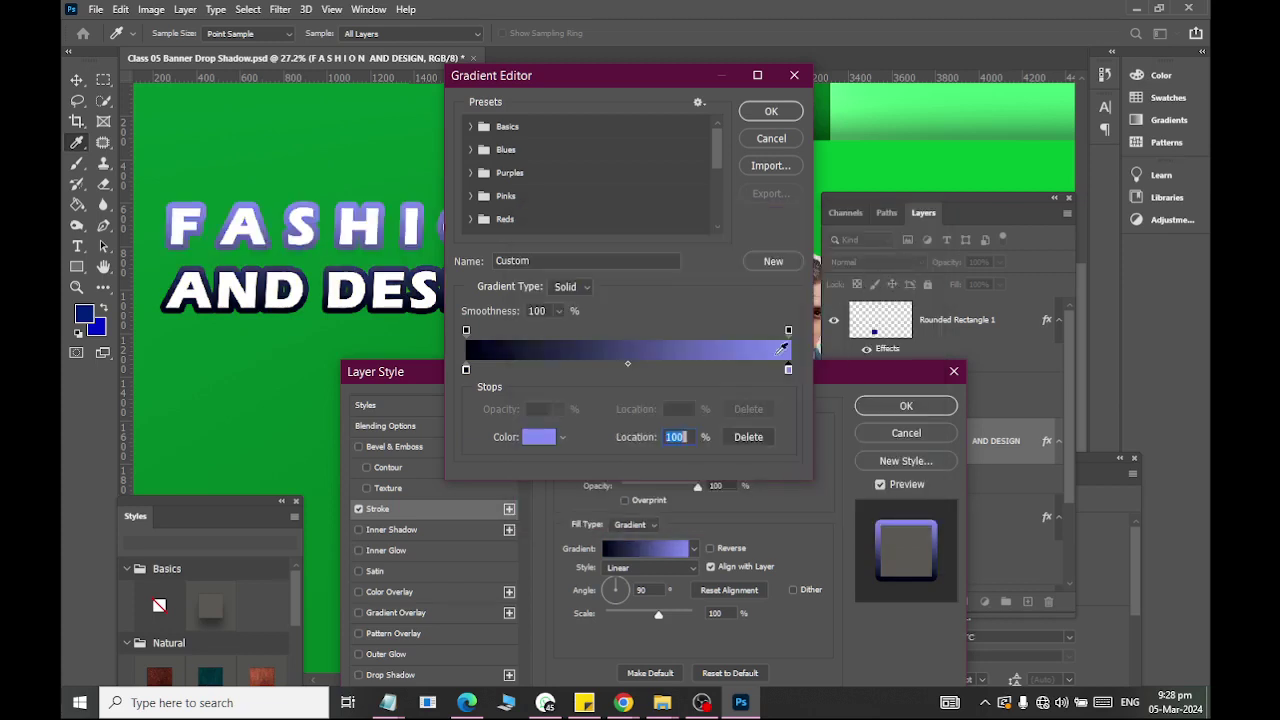
# Add a dark blue 060d97 stop in the middle of the gradient.
pyautogui.click(558, 369)
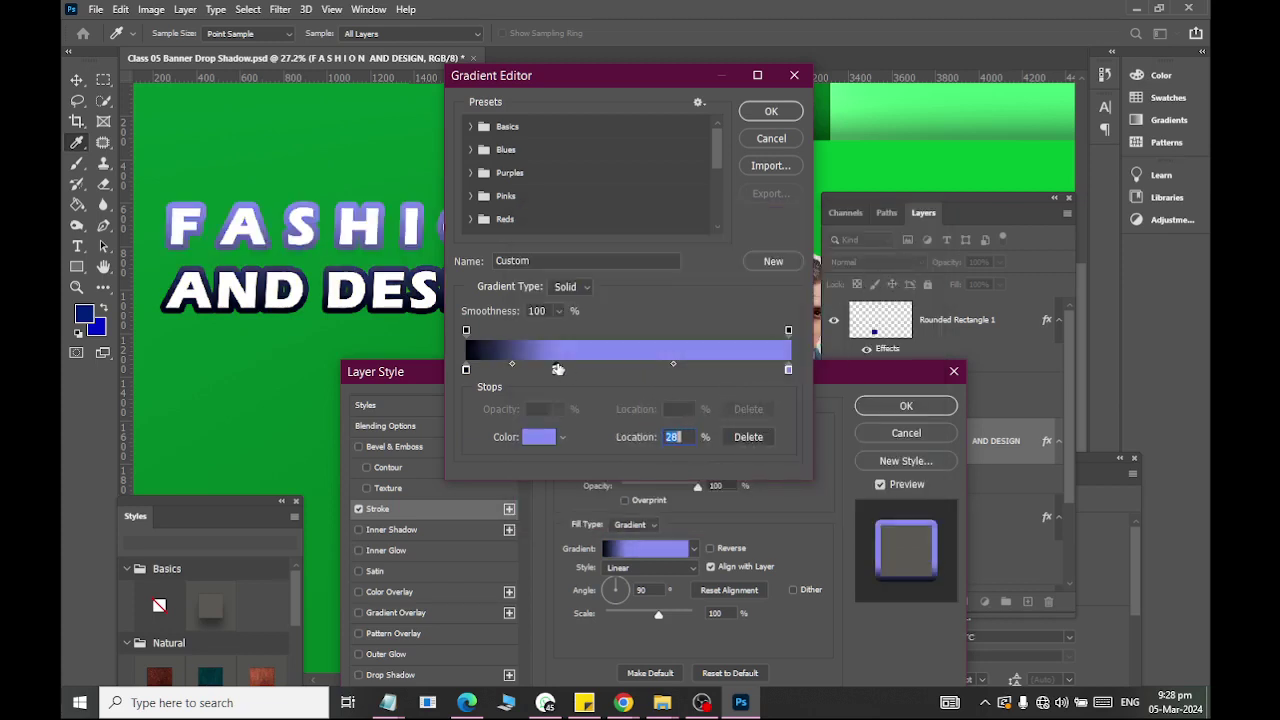
pyautogui.moveTo(556, 370); pyautogui.dragTo(665, 369)
pyautogui.click(538, 437)
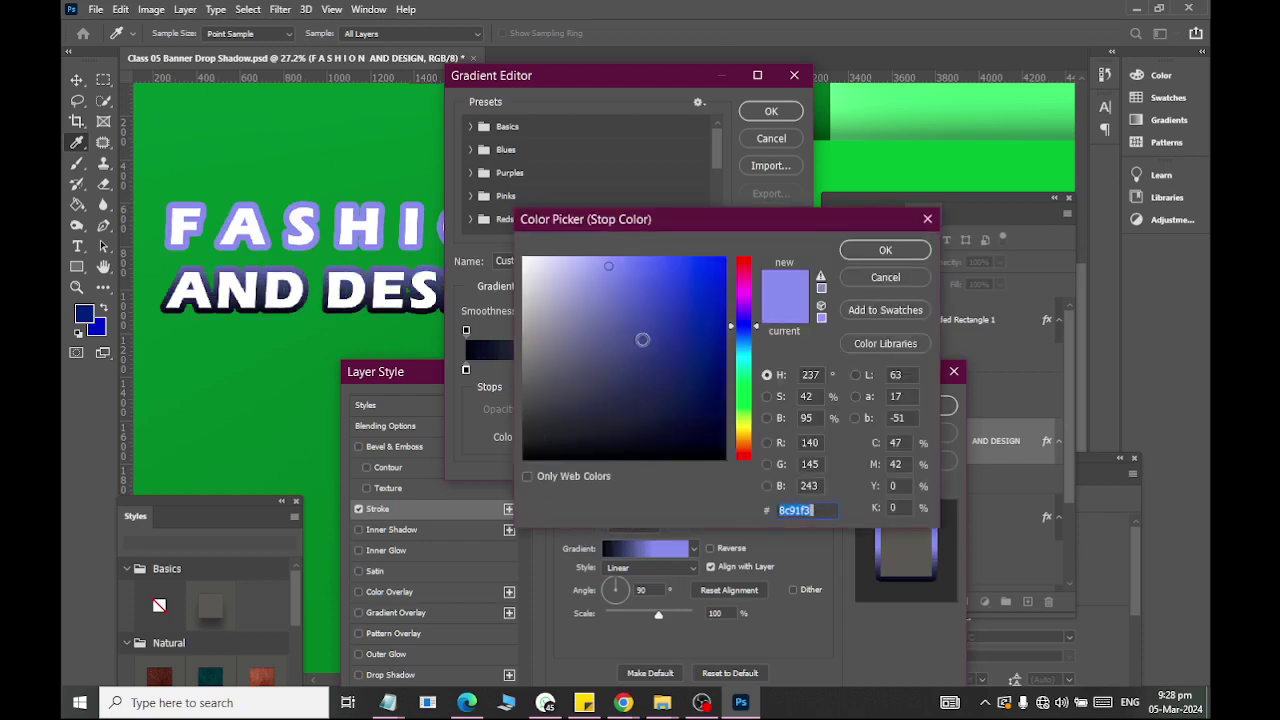
pyautogui.click(718, 339)
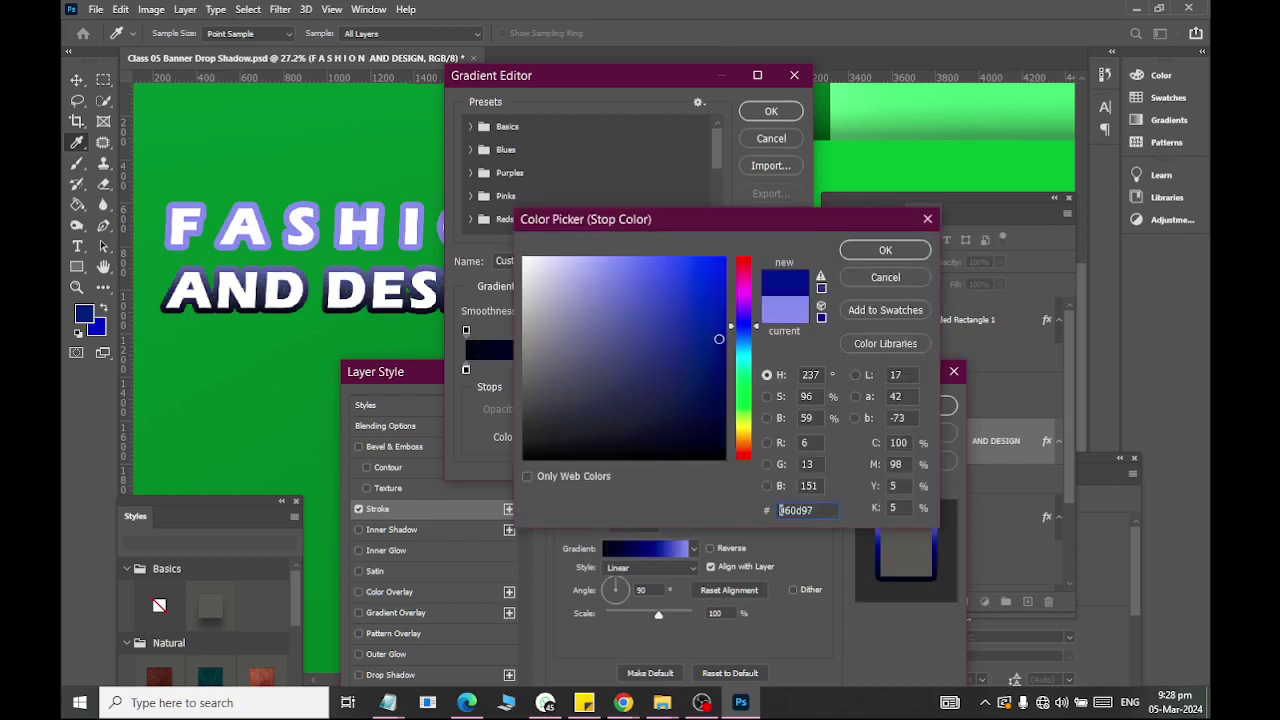
pyautogui.click(900, 251)
# Change the right stop to bright blue and accept the edited gradient.
pyautogui.click(788, 370)
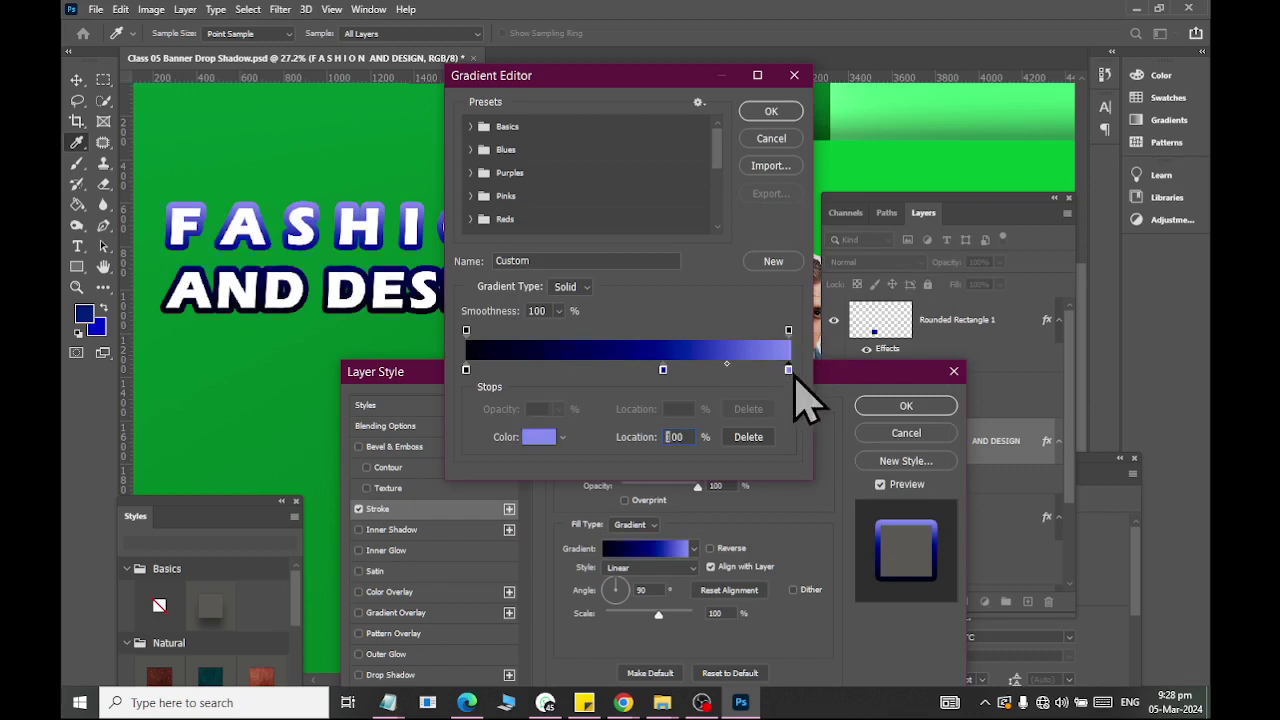
pyautogui.click(540, 437)
pyautogui.moveTo(715, 373); pyautogui.dragTo(703, 284)
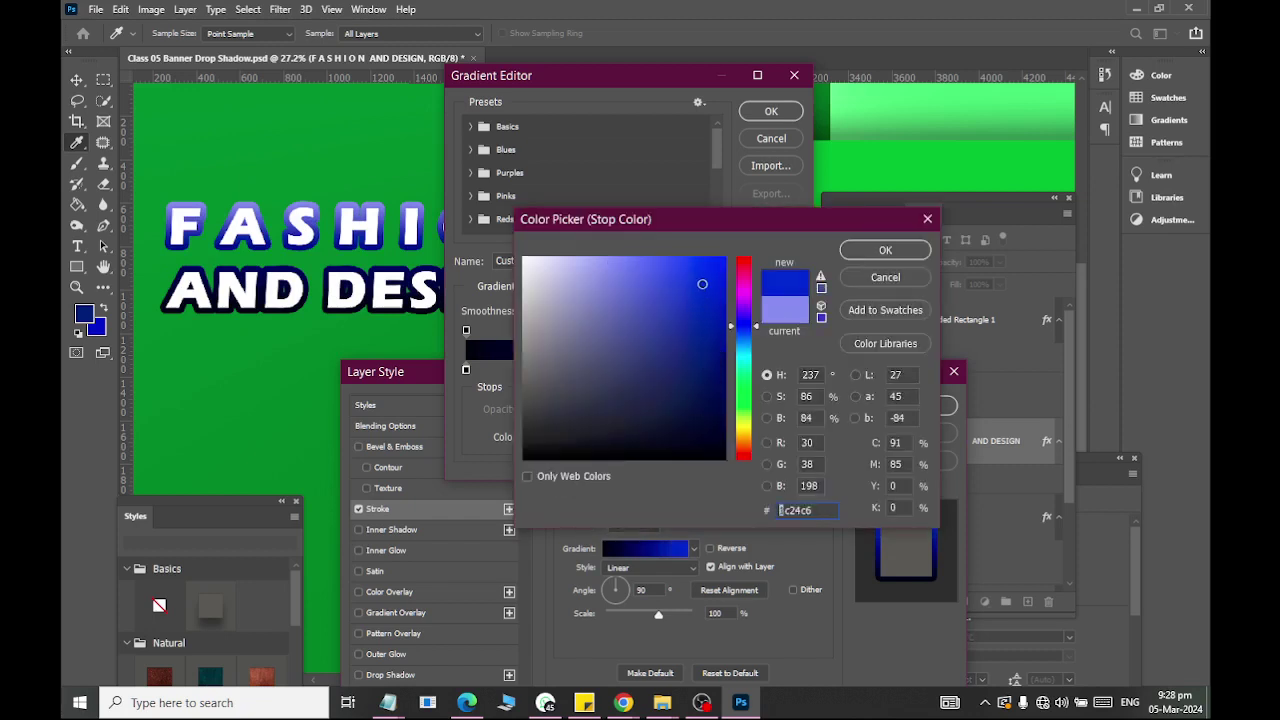
pyautogui.click(885, 250)
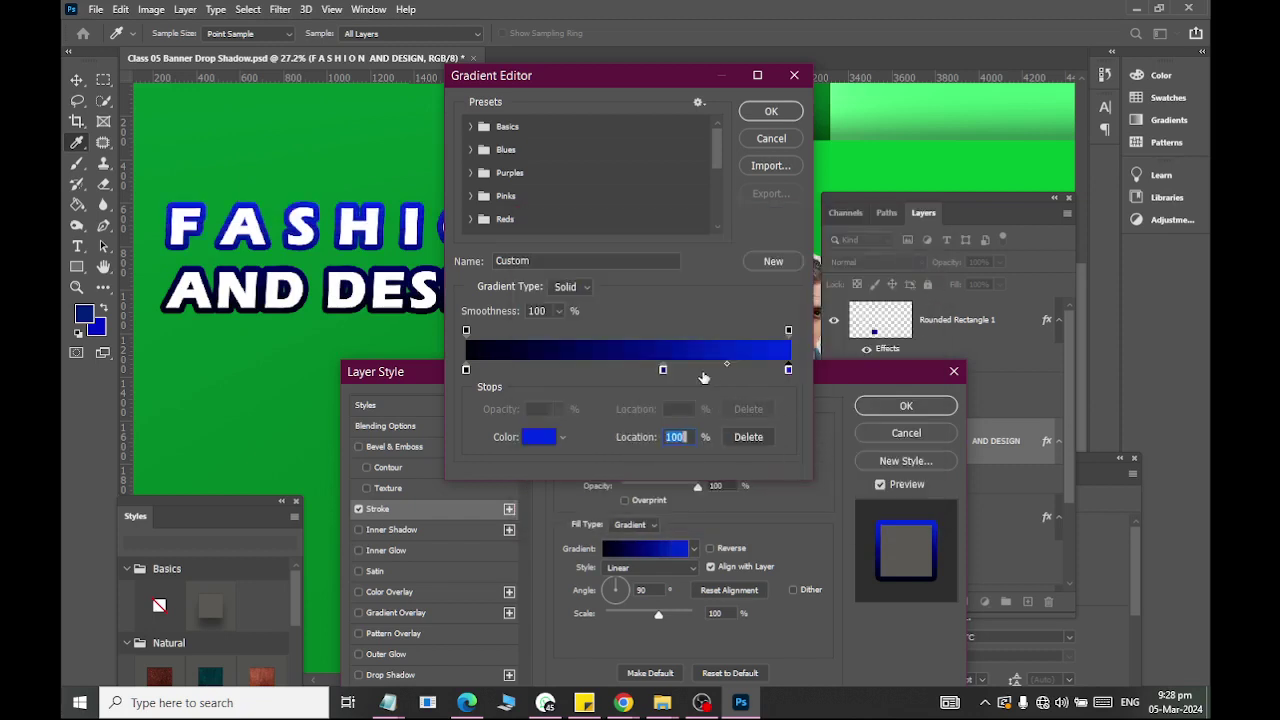
pyautogui.click(773, 110)
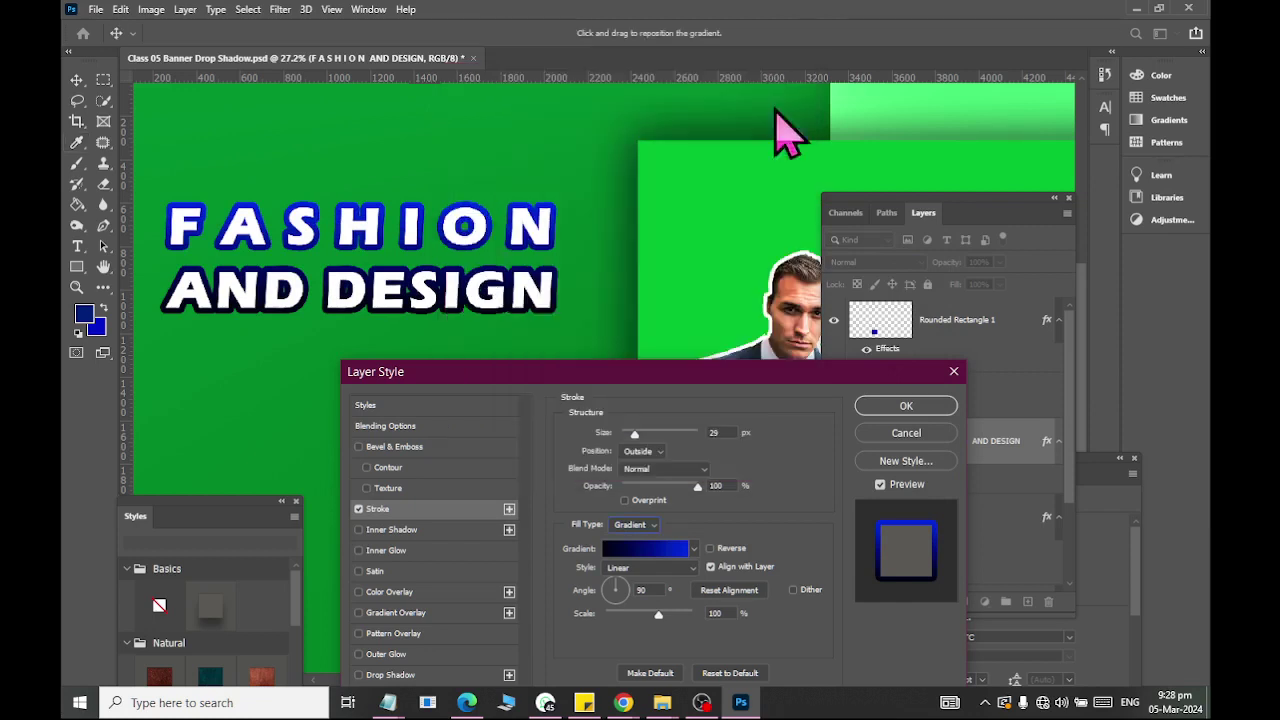
# Set the heading's gradient Stroke size to 90 px and confirm the Layer Style.
pyautogui.moveTo(634, 437); pyautogui.dragTo(655, 437)
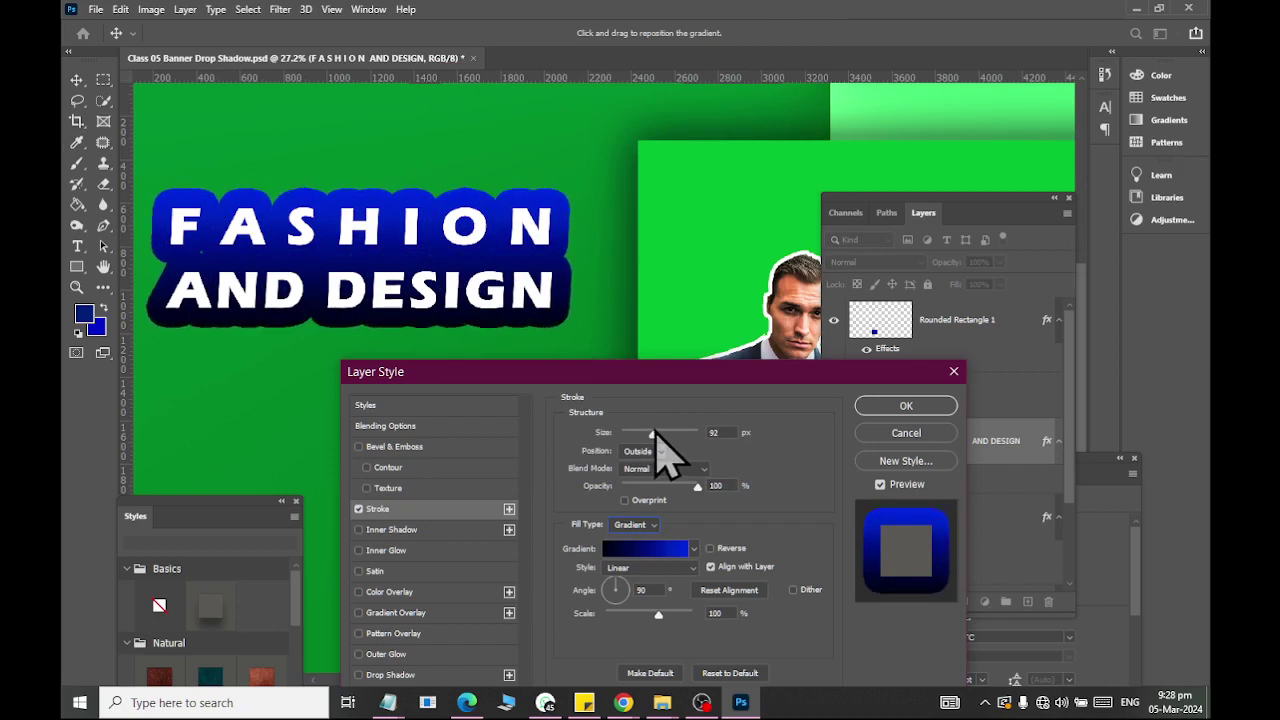
pyautogui.moveTo(656, 435); pyautogui.dragTo(653, 437)
pyautogui.click(906, 406)
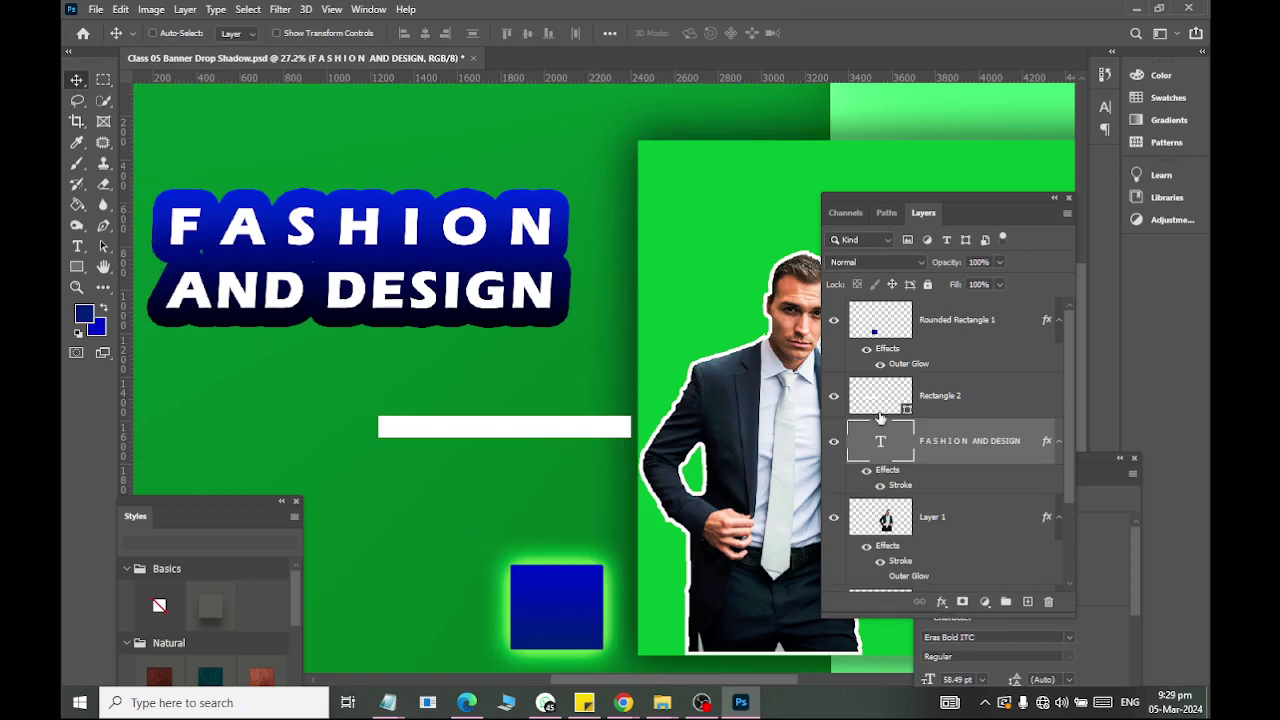
# Reopen the heading's Blending Options and duplicate its Stroke effect with the + button.
pyautogui.click(941, 601)
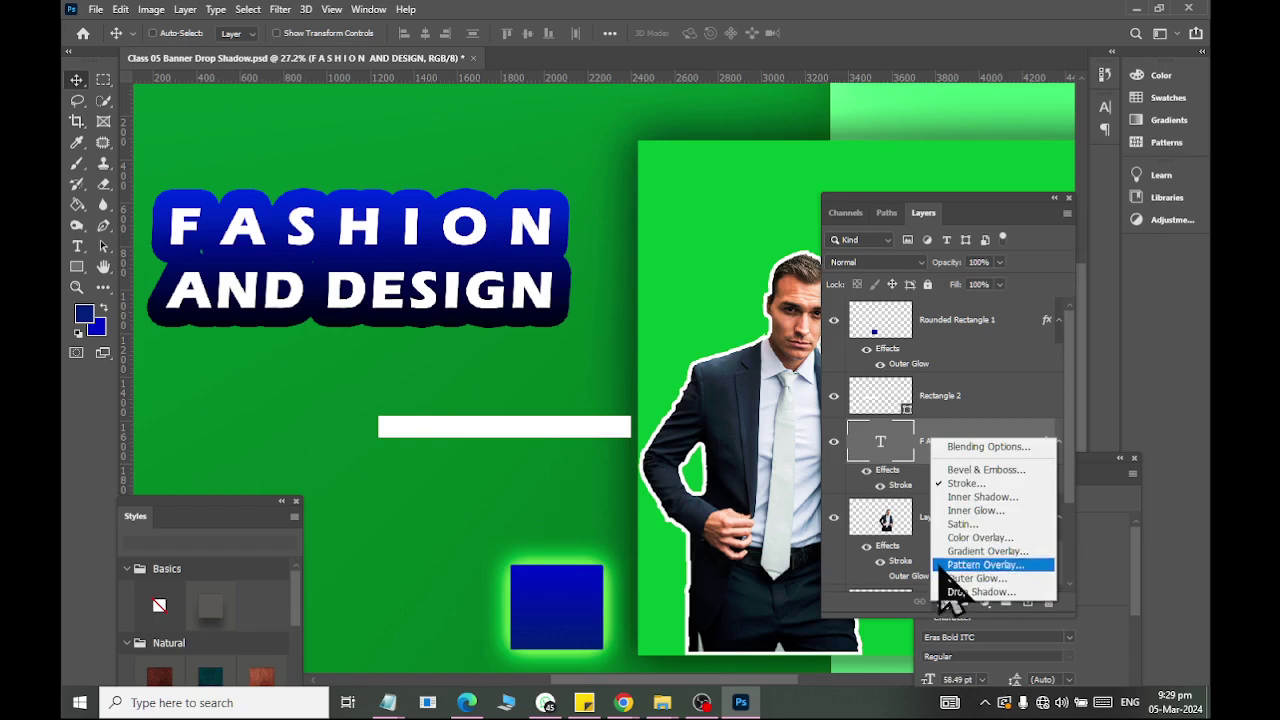
pyautogui.click(970, 450)
pyautogui.doubleClick(950, 455)
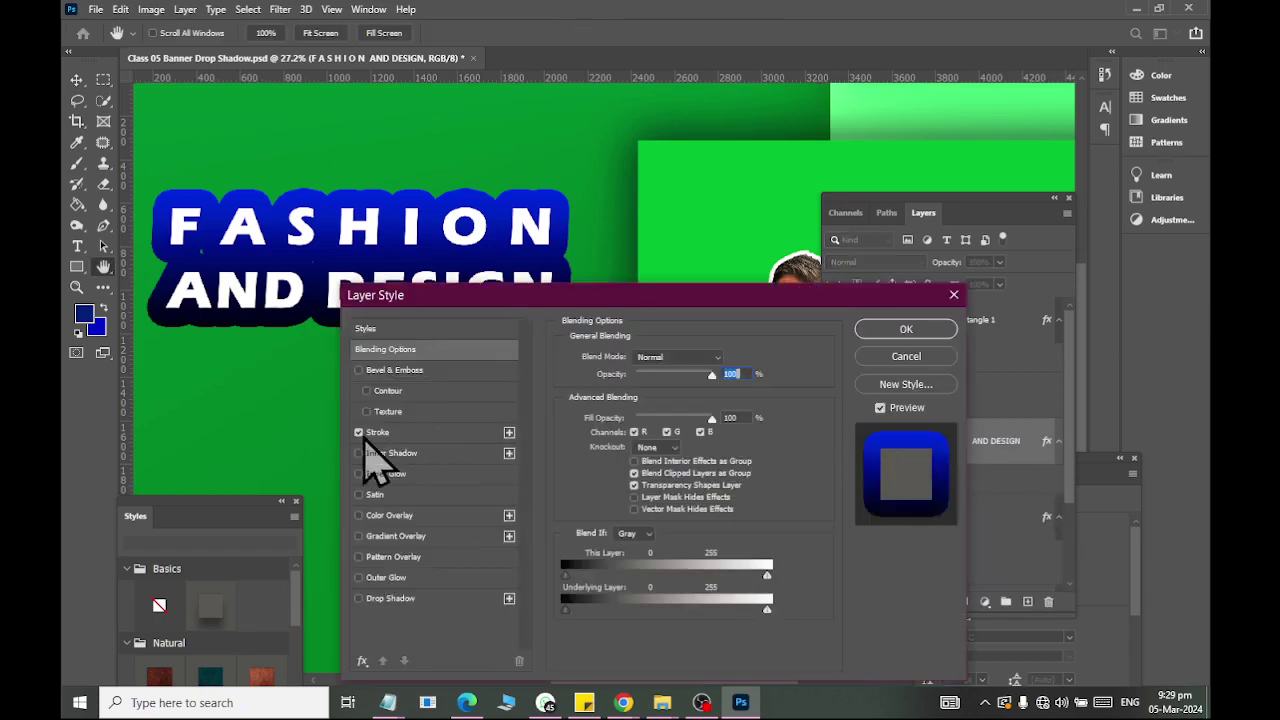
pyautogui.click(358, 432)
pyautogui.click(358, 434)
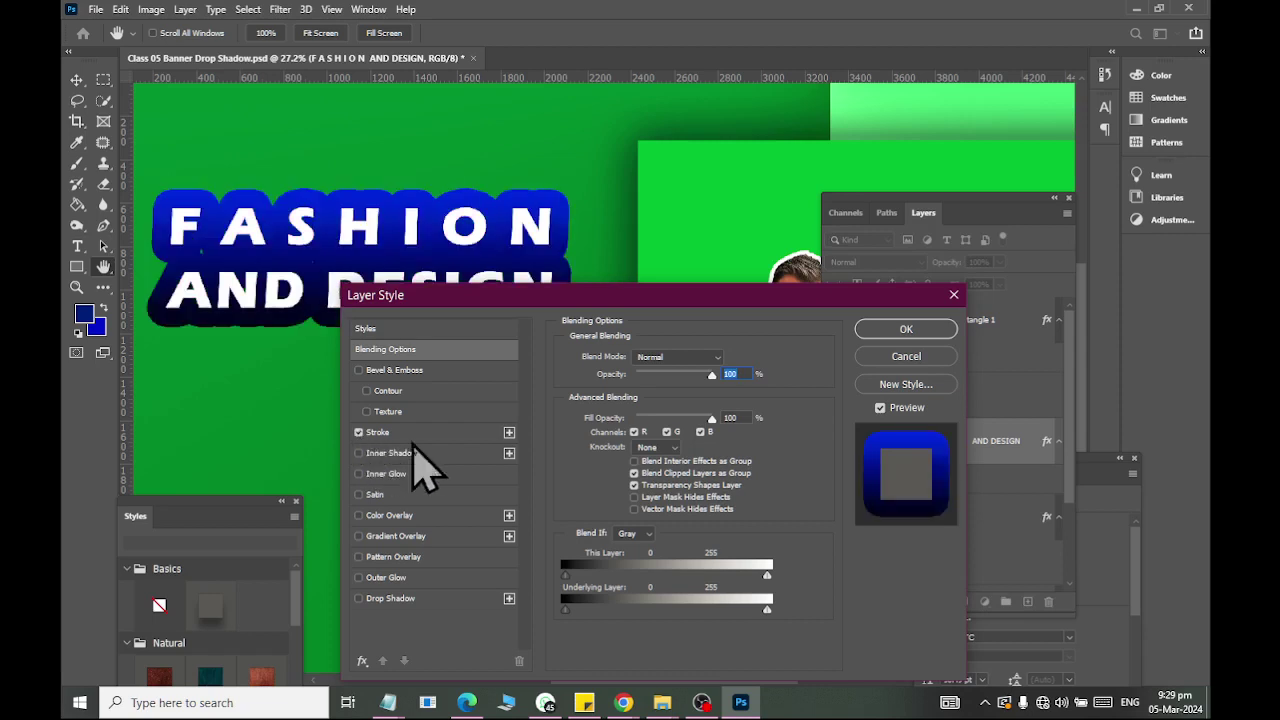
pyautogui.click(509, 433)
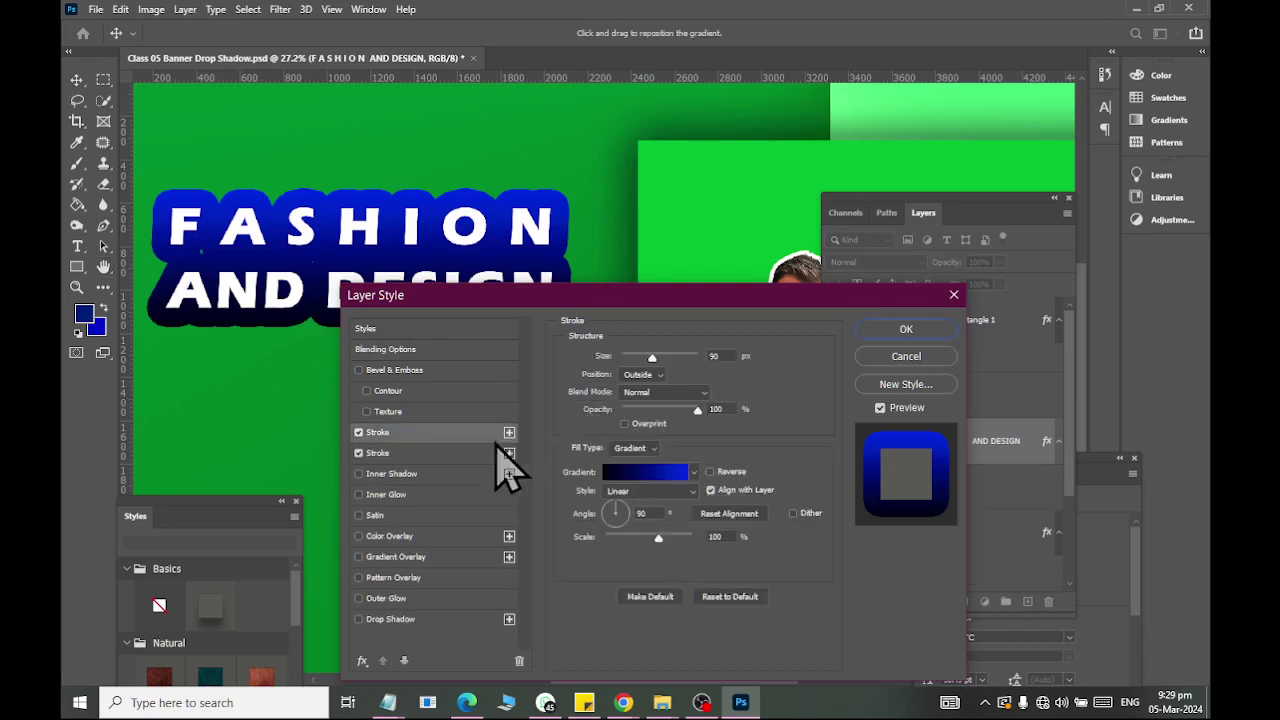
# Sort out the two Stroke effects, keeping the first stroke's gradient fill.
pyautogui.click(391, 452)
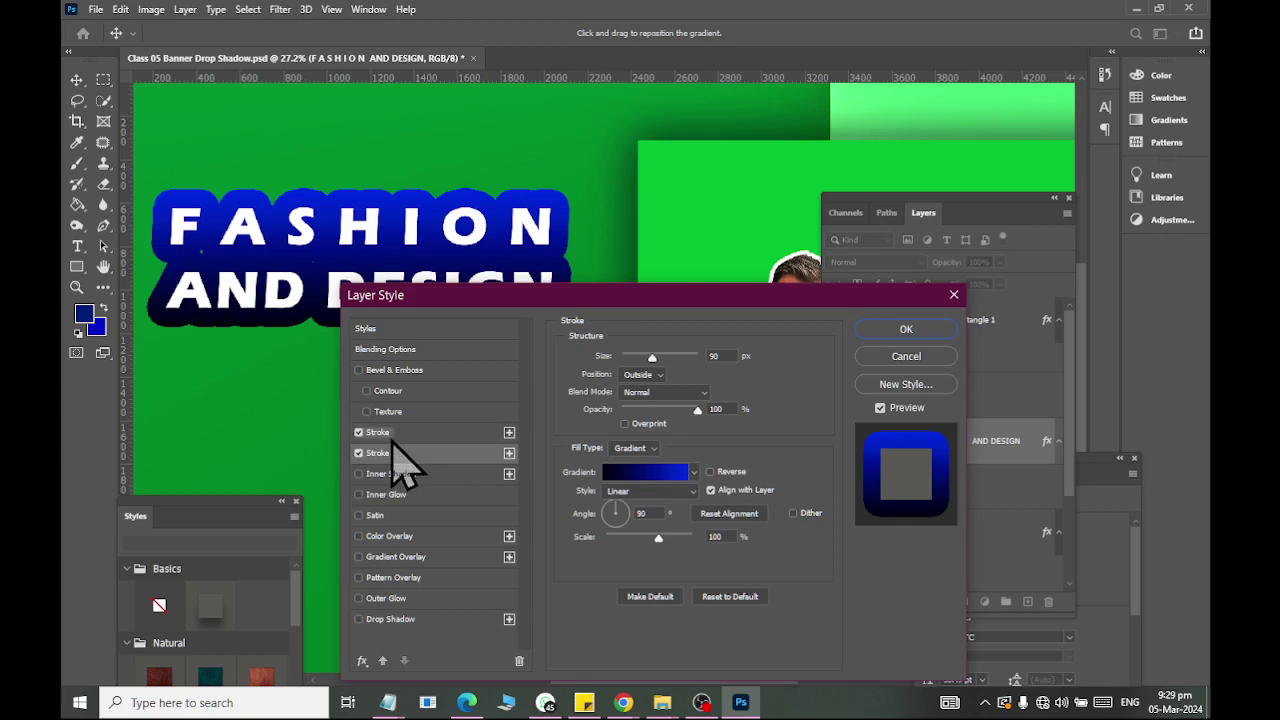
pyautogui.click(395, 433)
pyautogui.click(694, 472)
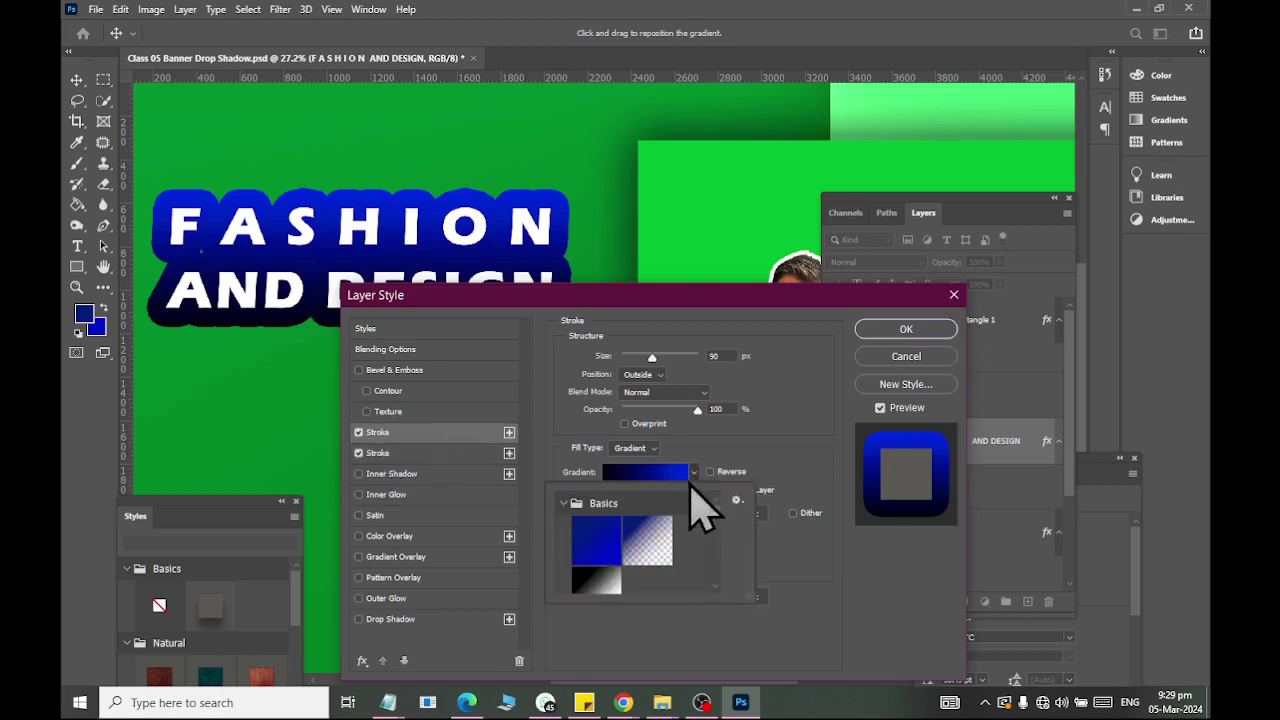
pyautogui.click(636, 448)
pyautogui.click(625, 462)
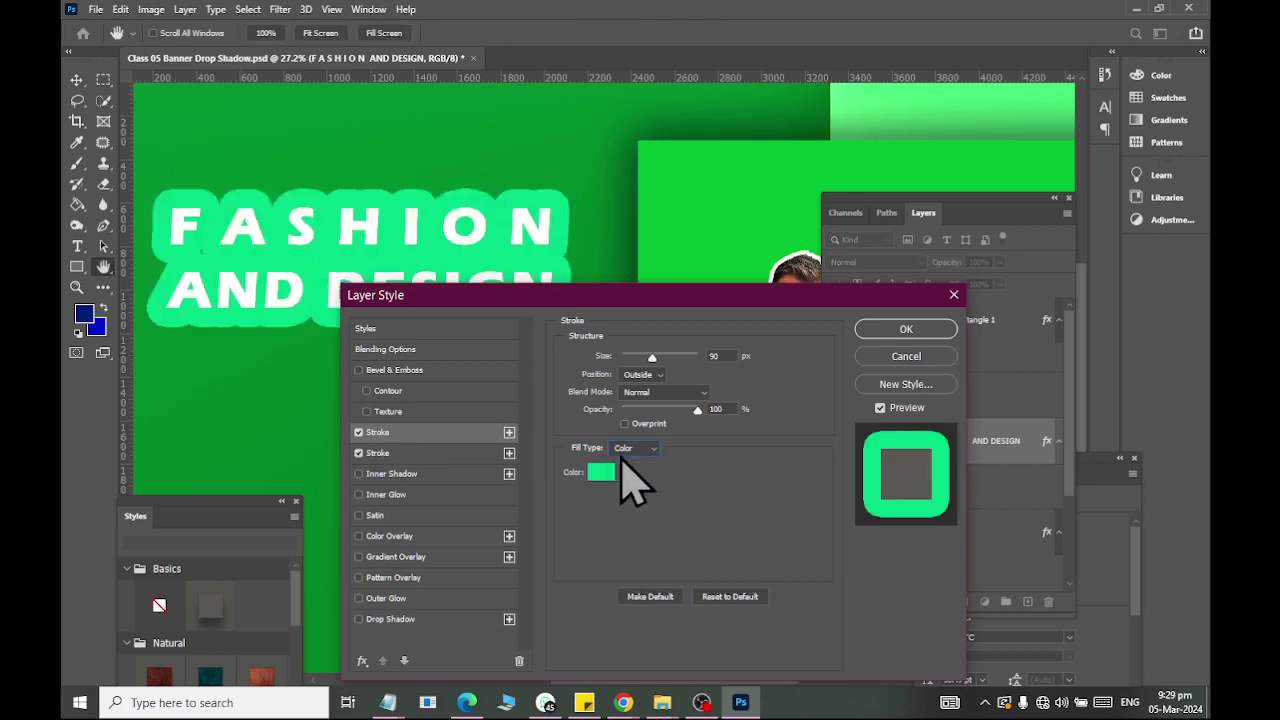
pyautogui.click(636, 450)
pyautogui.click(637, 472)
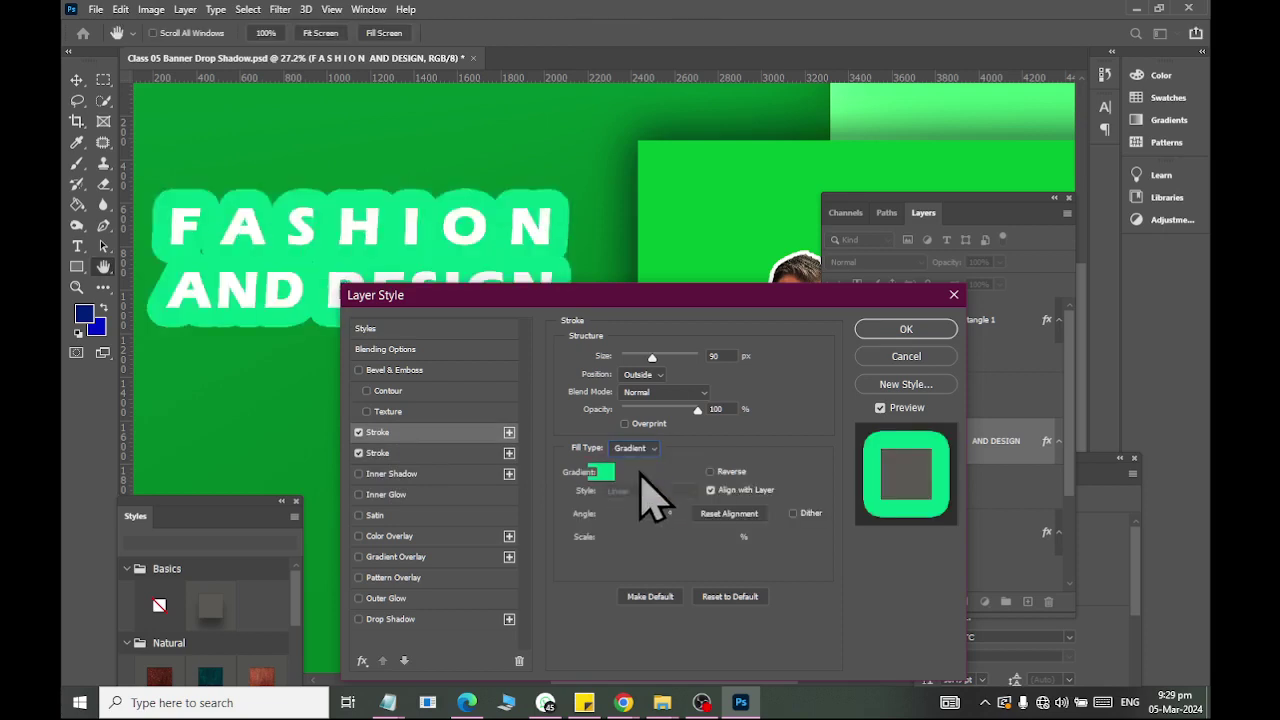
# Make the second stroke a solid white ffffff colour fill, 109 px wide.
pyautogui.click(410, 456)
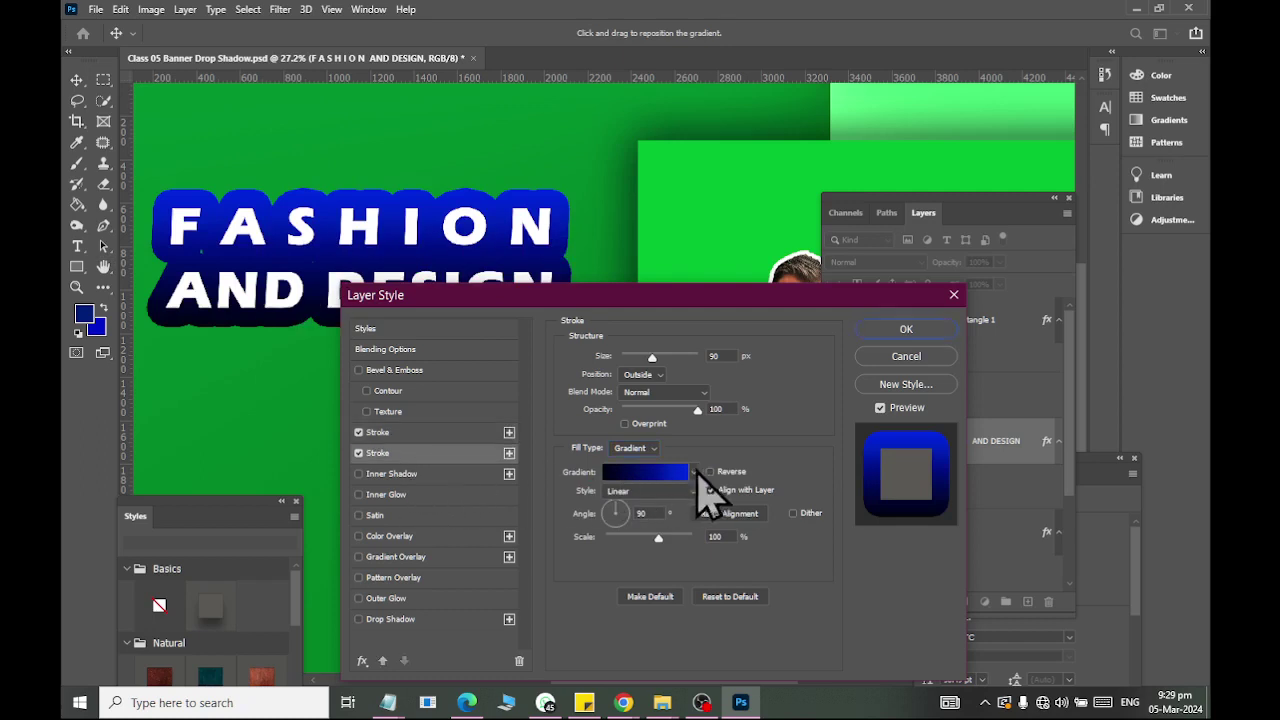
pyautogui.click(636, 448)
pyautogui.click(631, 462)
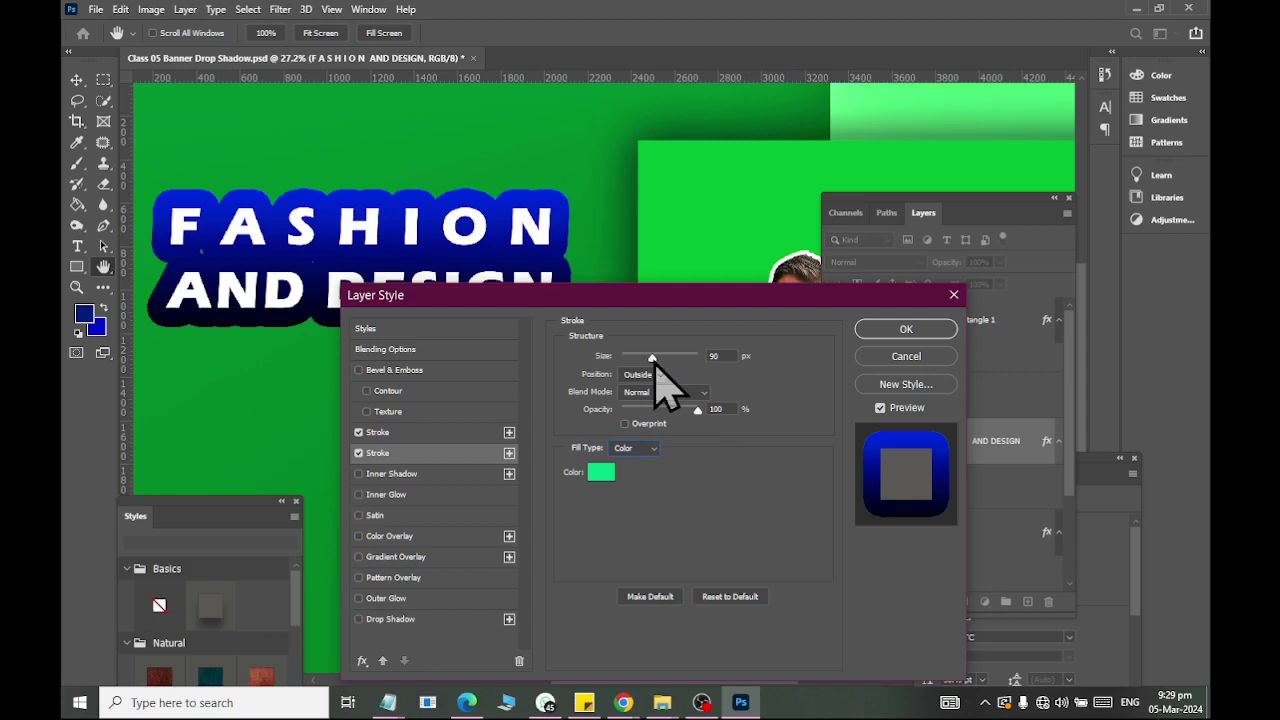
pyautogui.moveTo(655, 363); pyautogui.dragTo(661, 368)
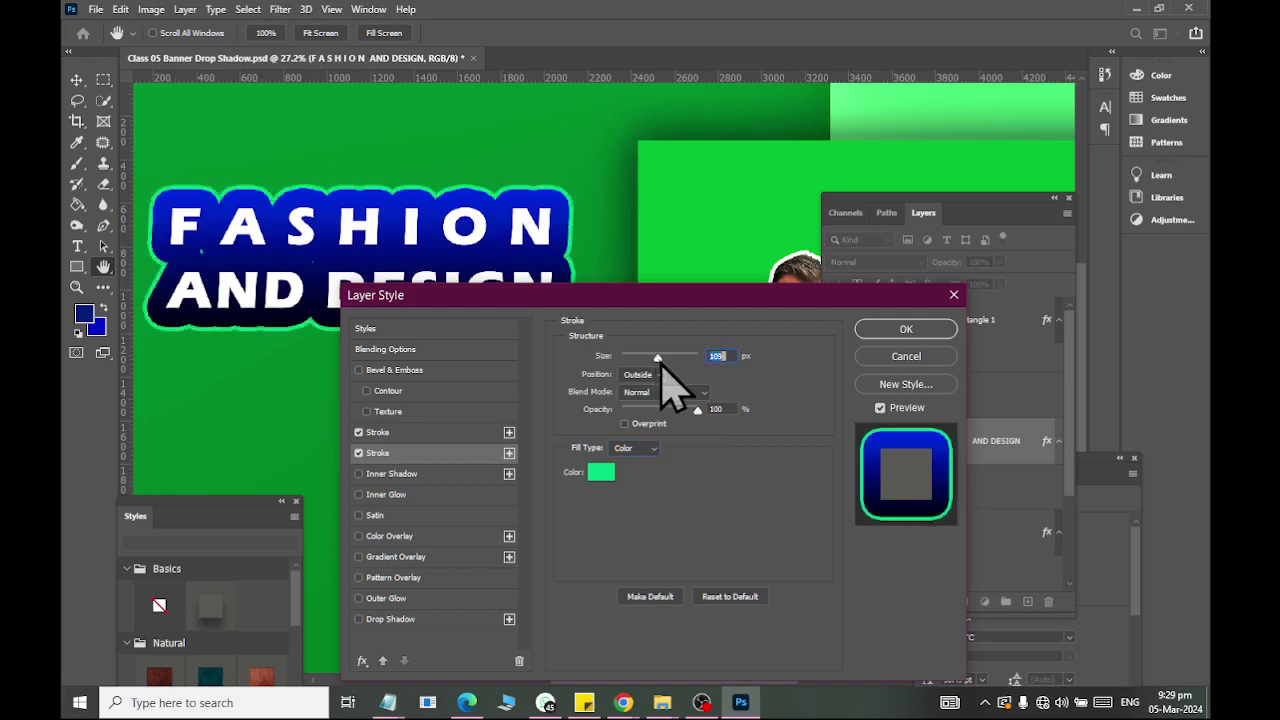
pyautogui.click(598, 480)
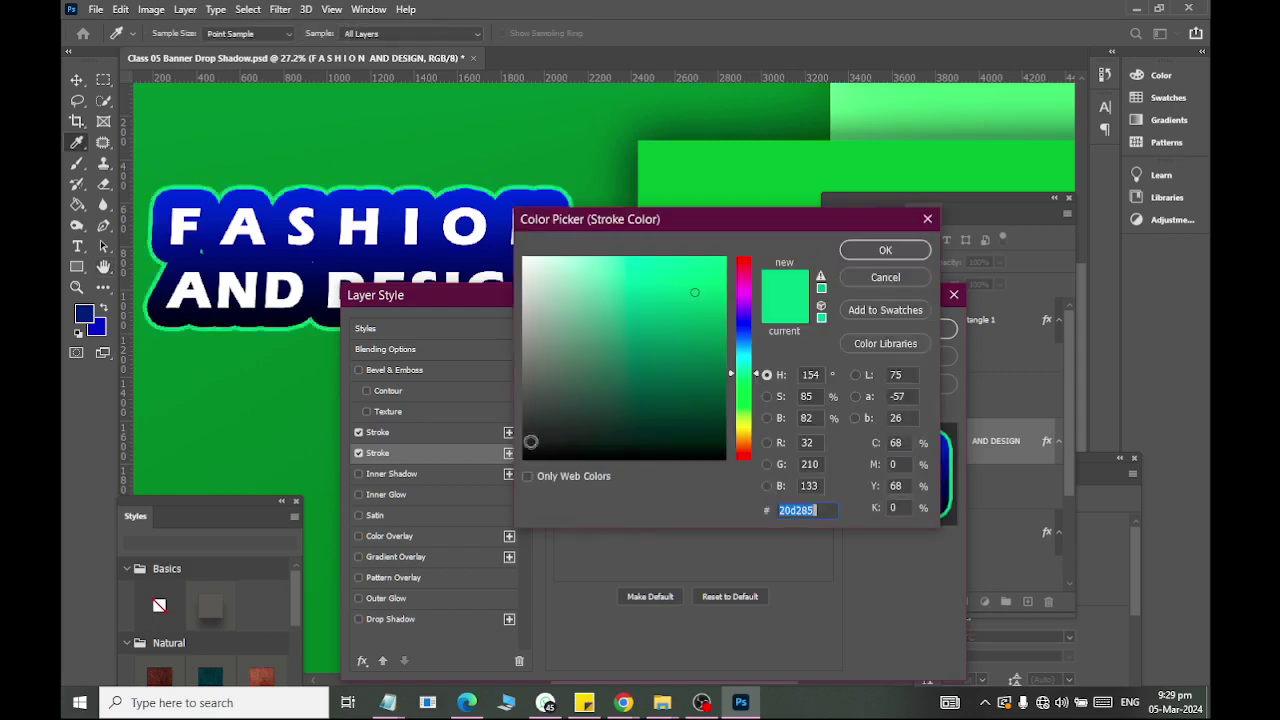
pyautogui.write('ffffff')
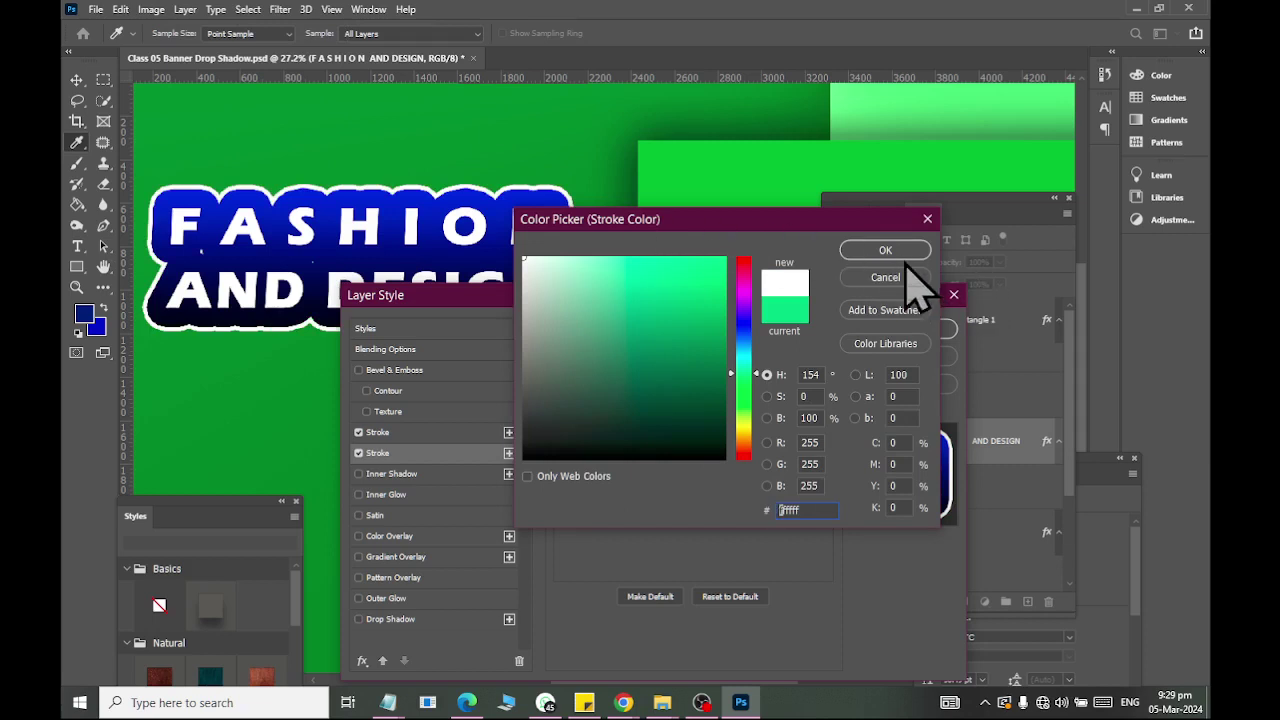
pyautogui.click(900, 250)
pyautogui.click(899, 328)
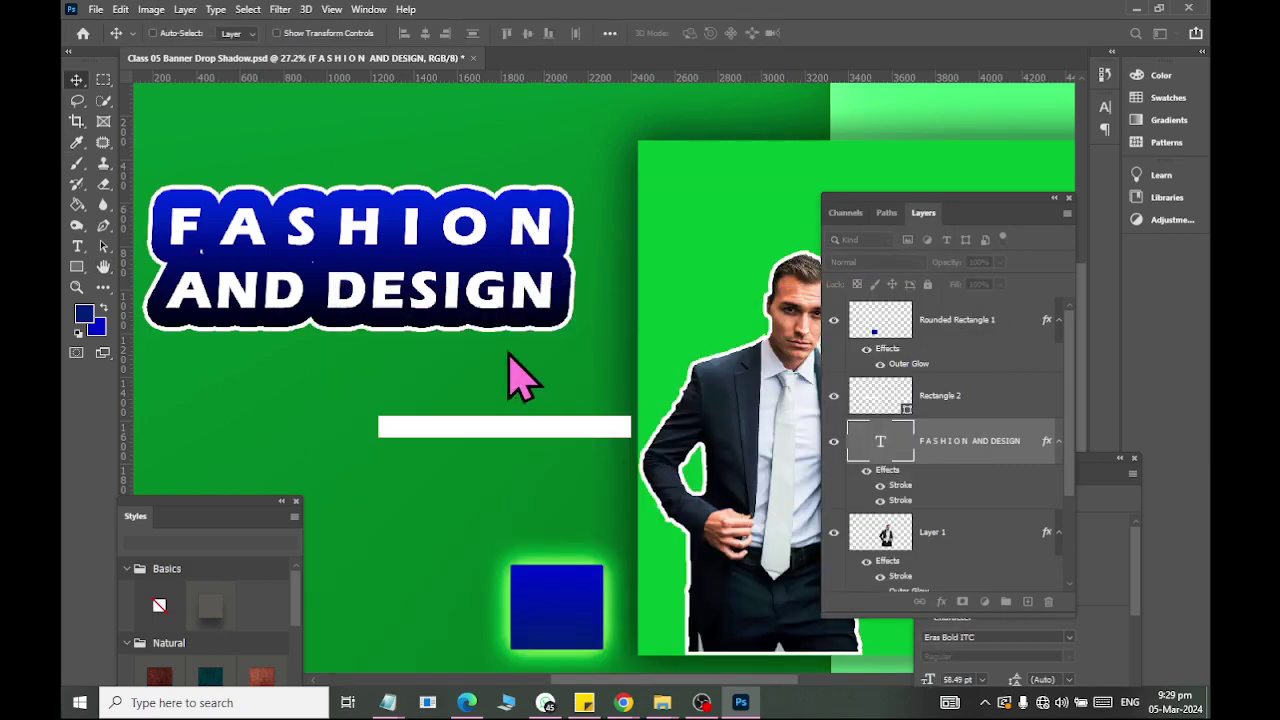
pyautogui.scroll(-2, 506, 225)
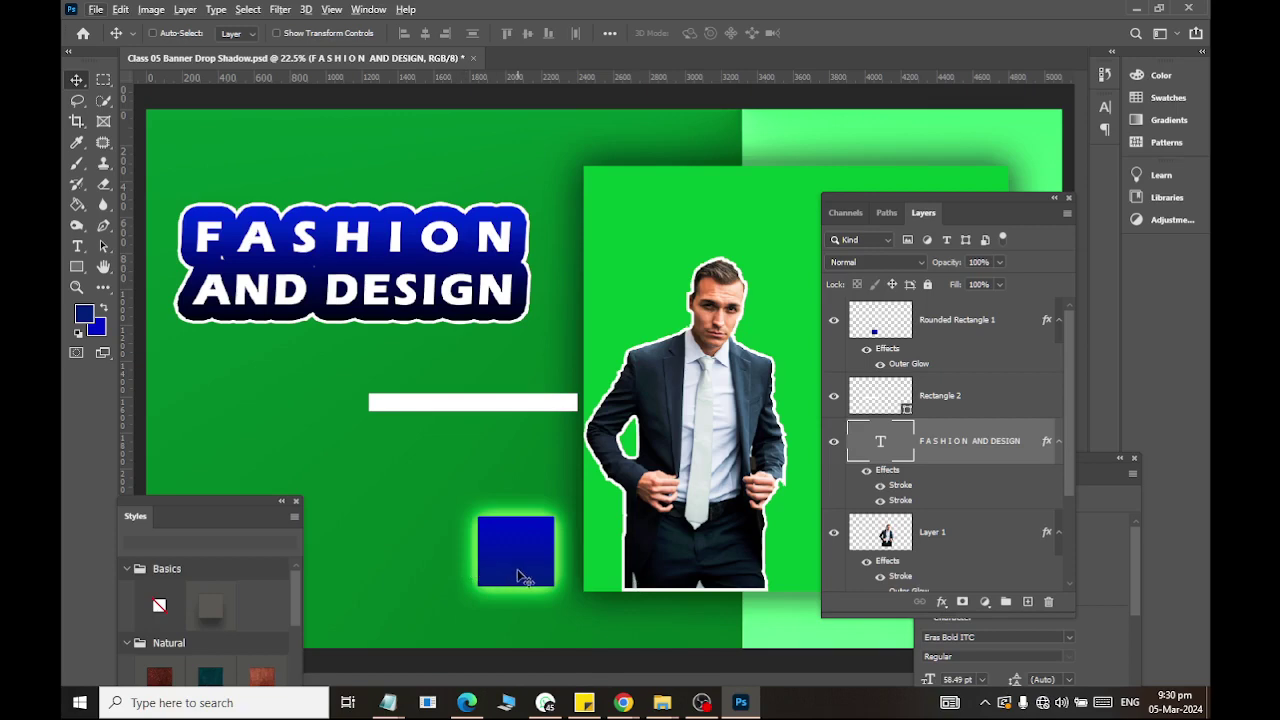
# Give Rounded Rectangle 1 a Stroke effect positioned Outside at 16 px.
pyautogui.click(930, 328)
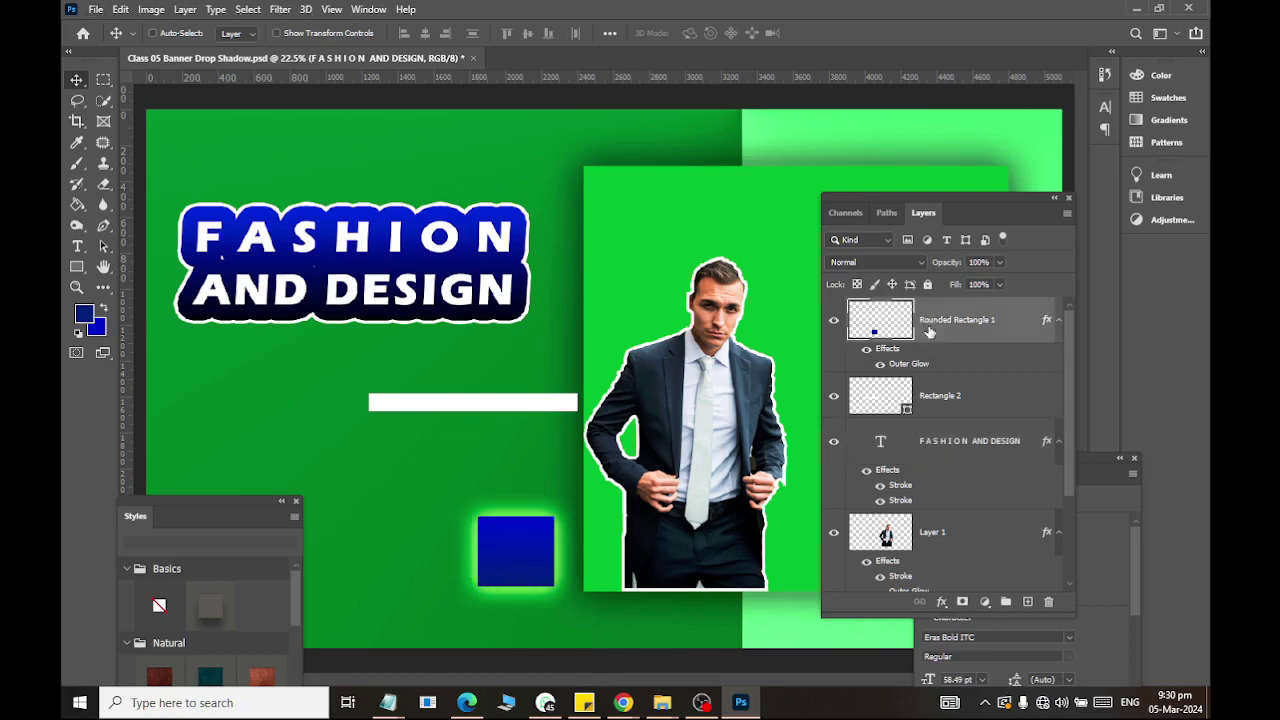
pyautogui.click(942, 603)
pyautogui.press('Escape')
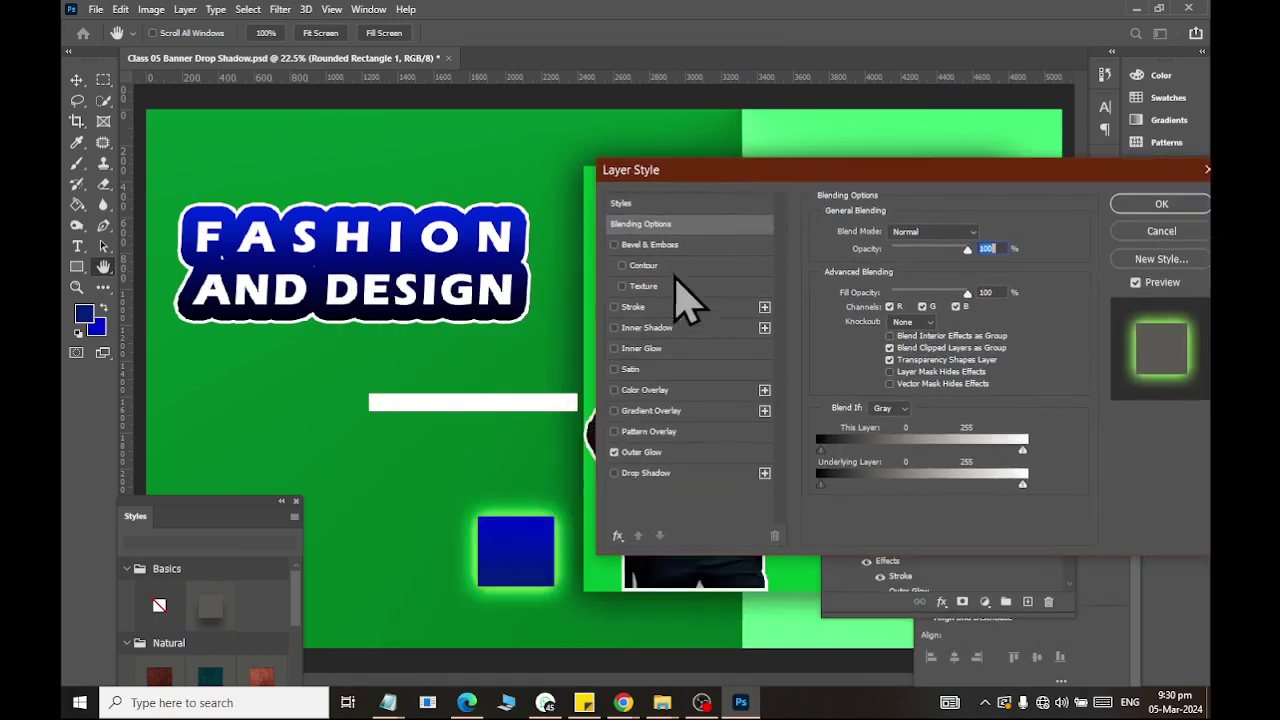
pyautogui.click(630, 308)
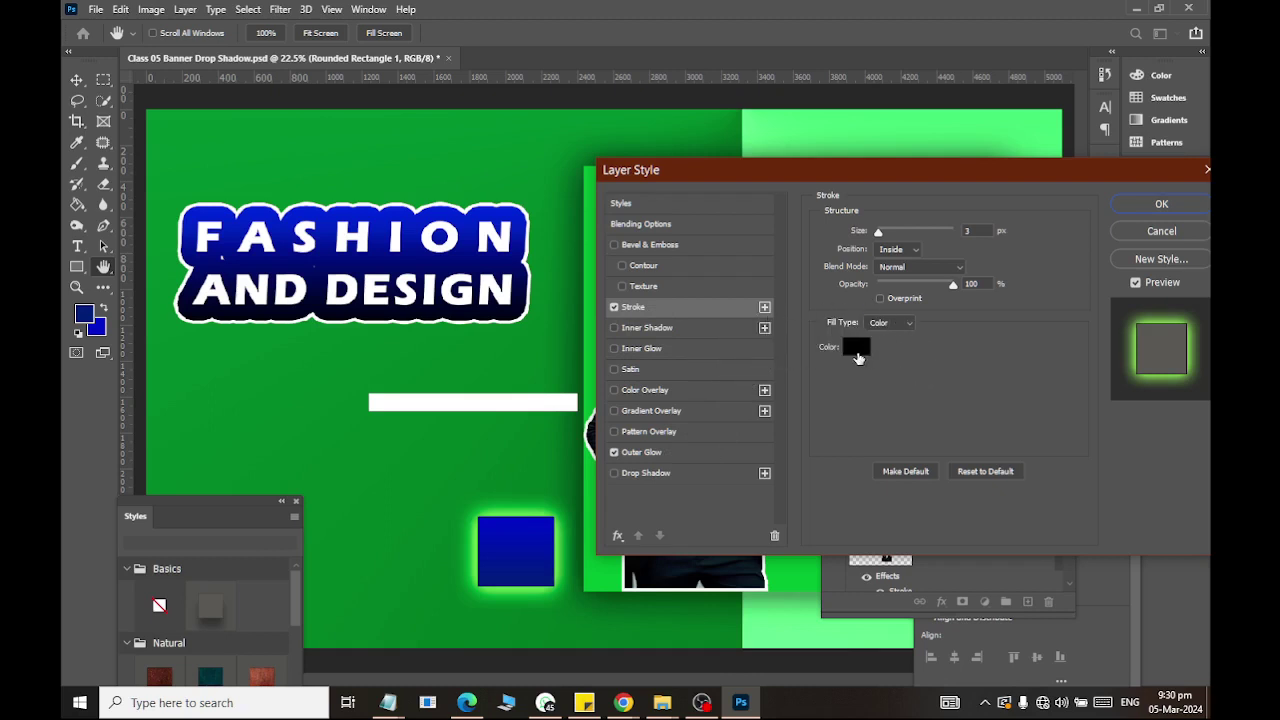
pyautogui.click(912, 250)
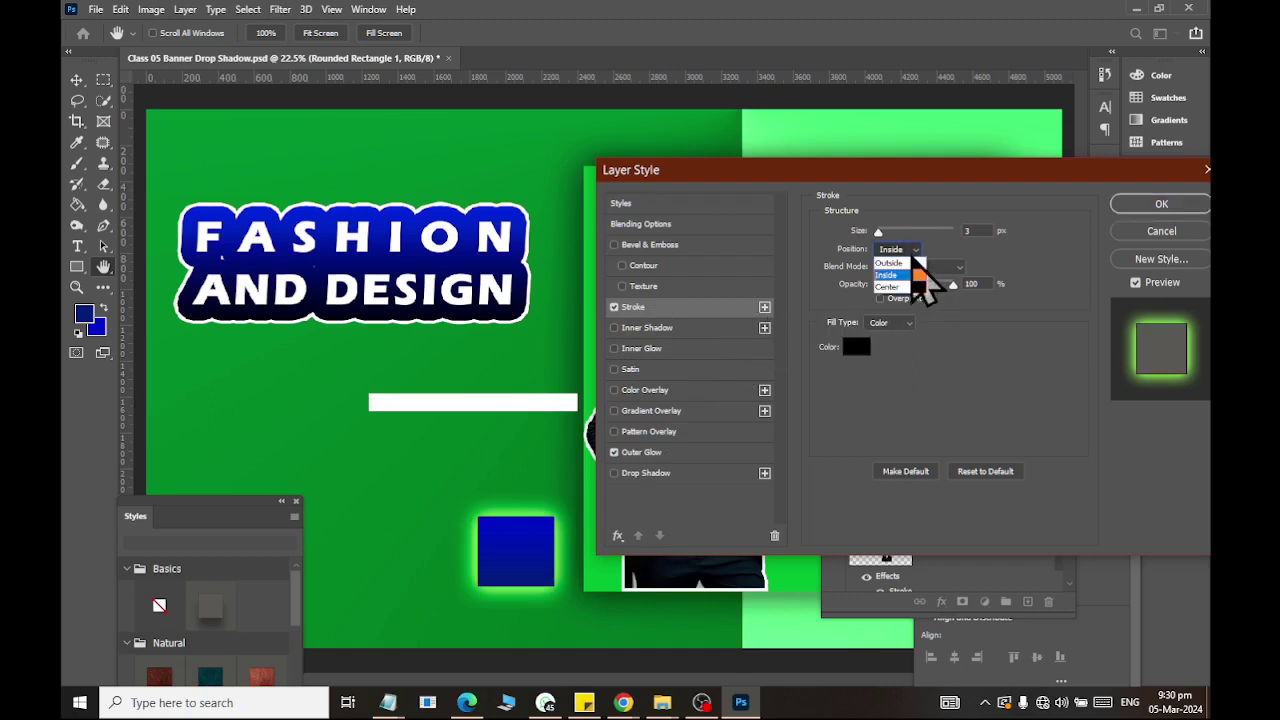
pyautogui.click(912, 263)
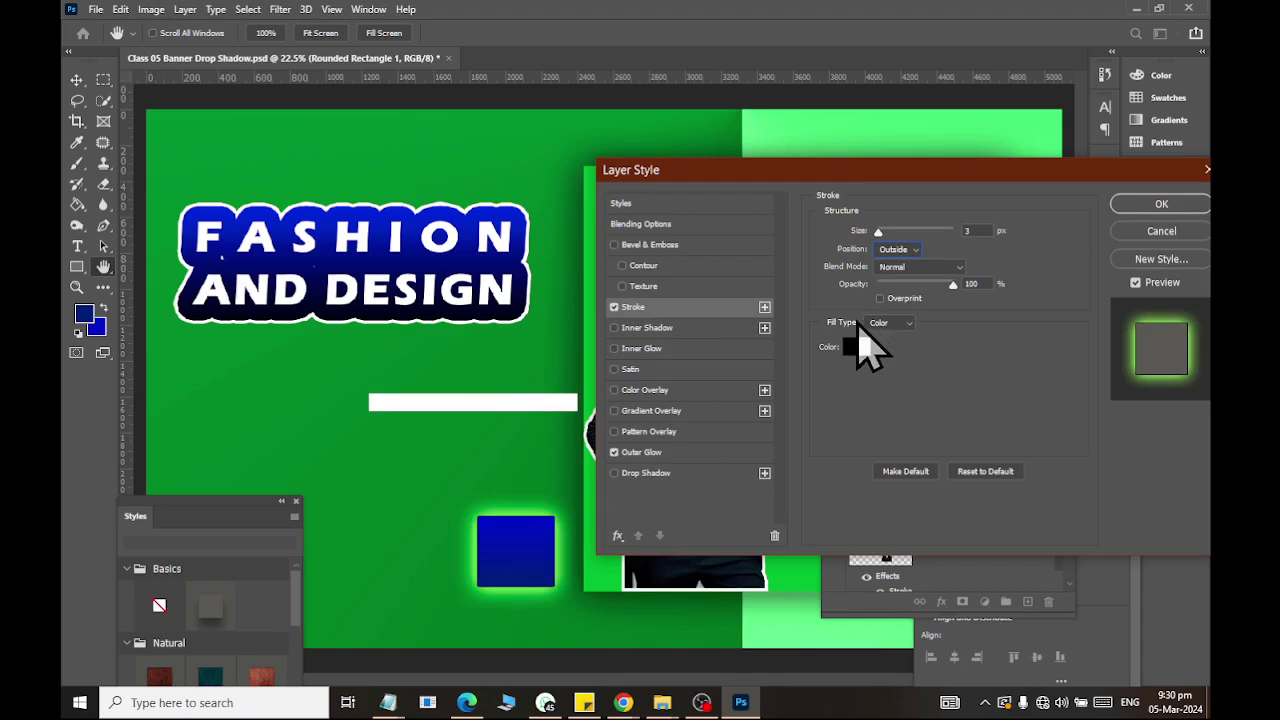
pyautogui.moveTo(878, 231); pyautogui.dragTo(886, 231)
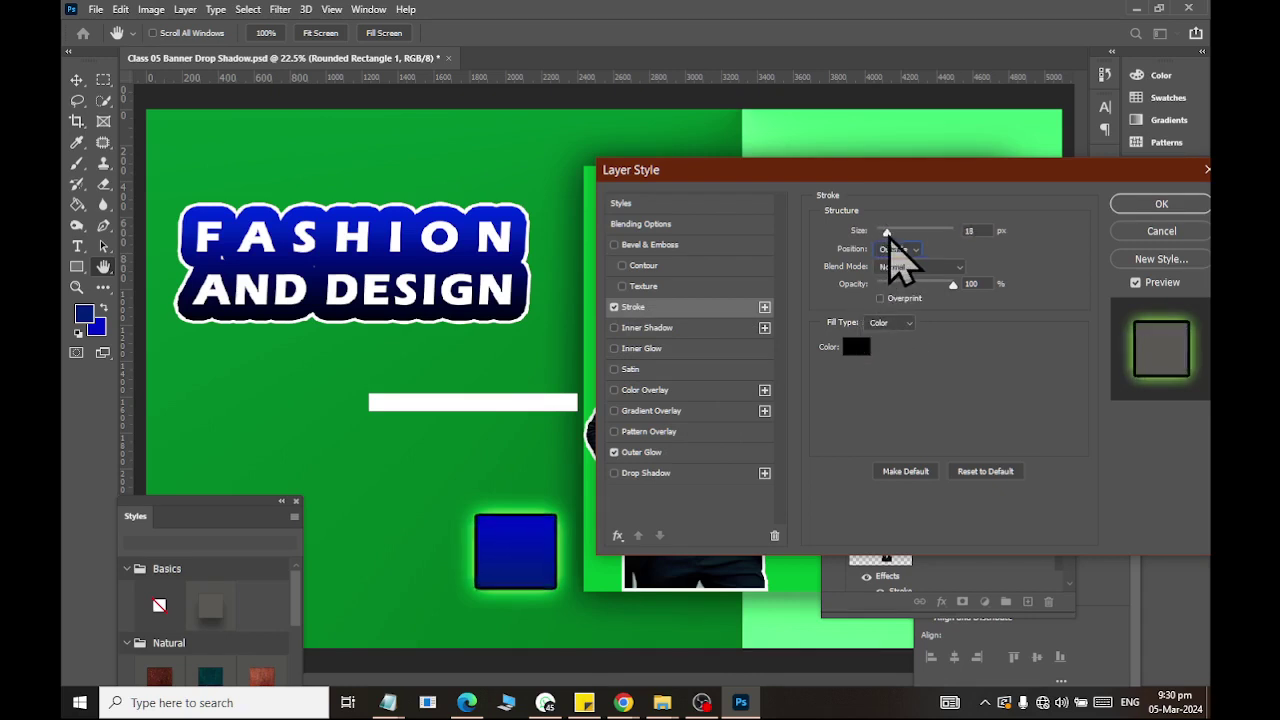
pyautogui.moveTo(886, 230)
pyautogui.mouseDown()
pyautogui.moveTo(916, 242)
pyautogui.moveTo(894, 248)
pyautogui.moveTo(887, 230)
pyautogui.mouseUp()
pyautogui.click(886, 230)
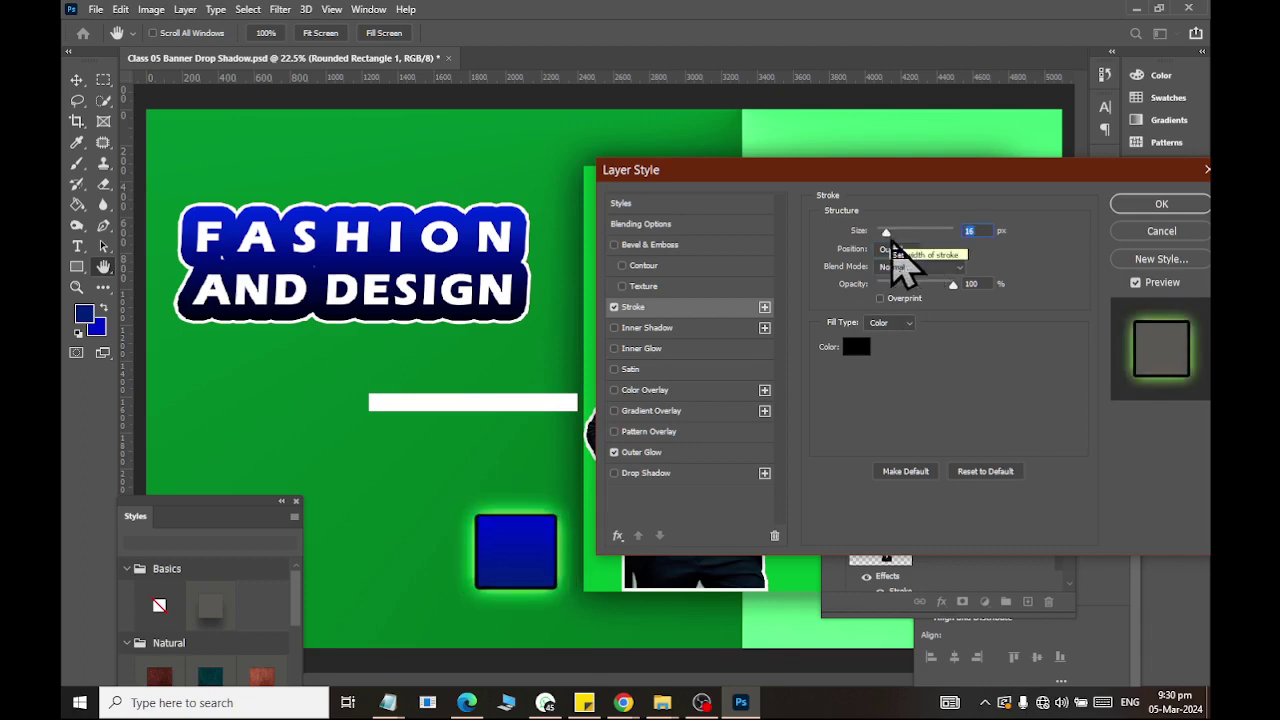
pyautogui.click(893, 323)
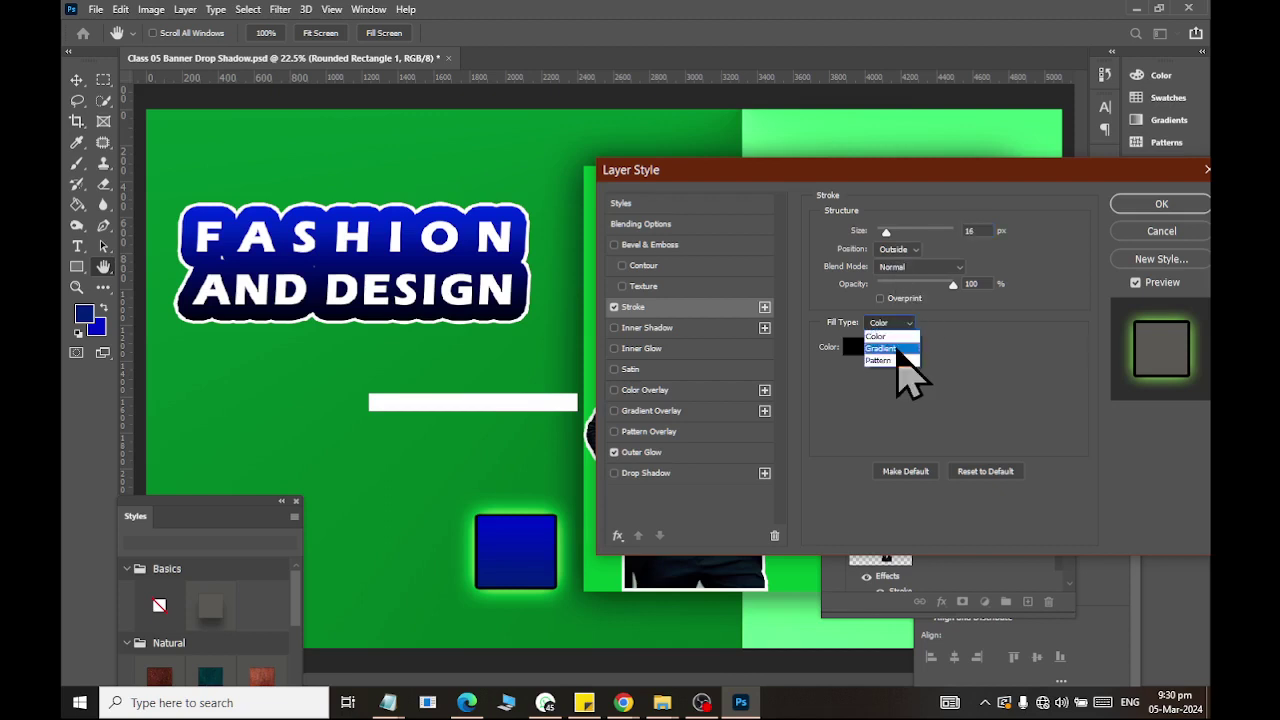
# Switch the square's stroke fill to Gradient, trying a purple-teal preset at reduced scale.
pyautogui.click(893, 348)
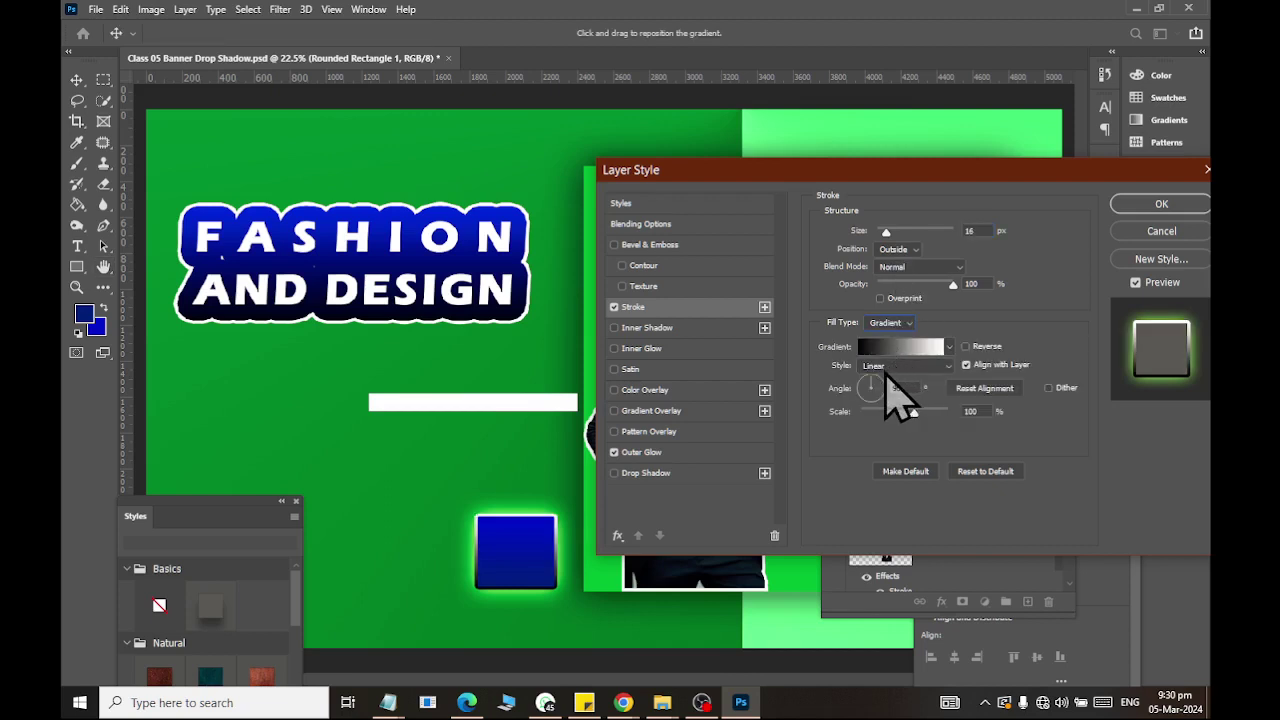
pyautogui.click(949, 348)
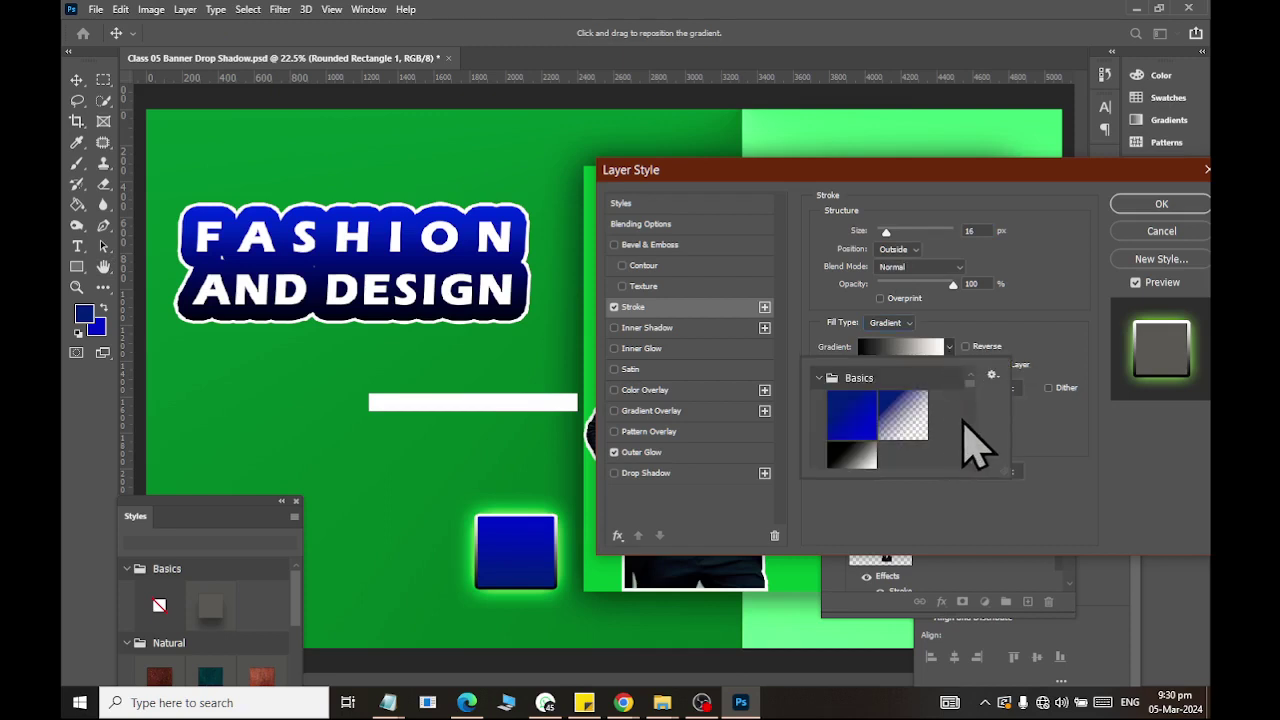
pyautogui.scroll(-2, 970, 425)
pyautogui.scroll(-2, 975, 429)
pyautogui.scroll(-1, 965, 412)
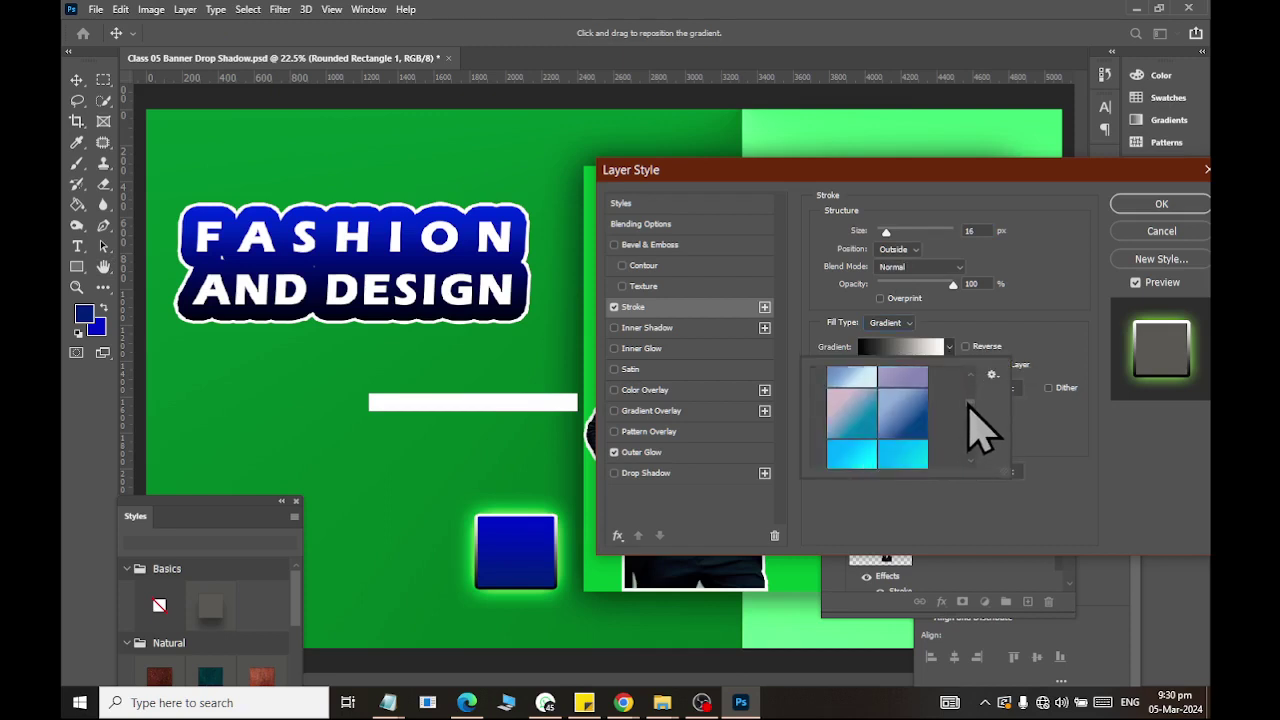
pyautogui.scroll(-1, 968, 416)
pyautogui.scroll(-1, 971, 420)
pyautogui.scroll(-1, 978, 440)
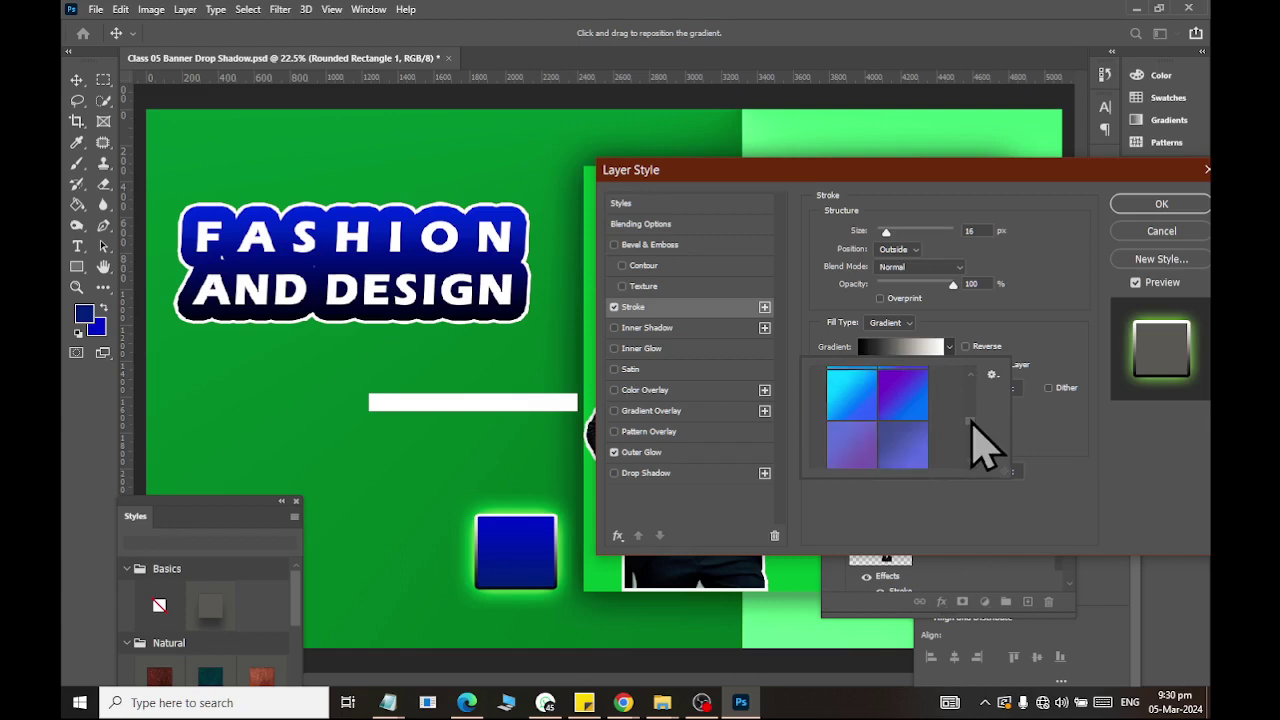
pyautogui.scroll(-1, 978, 440)
pyautogui.scroll(-1, 978, 440)
pyautogui.click(861, 393)
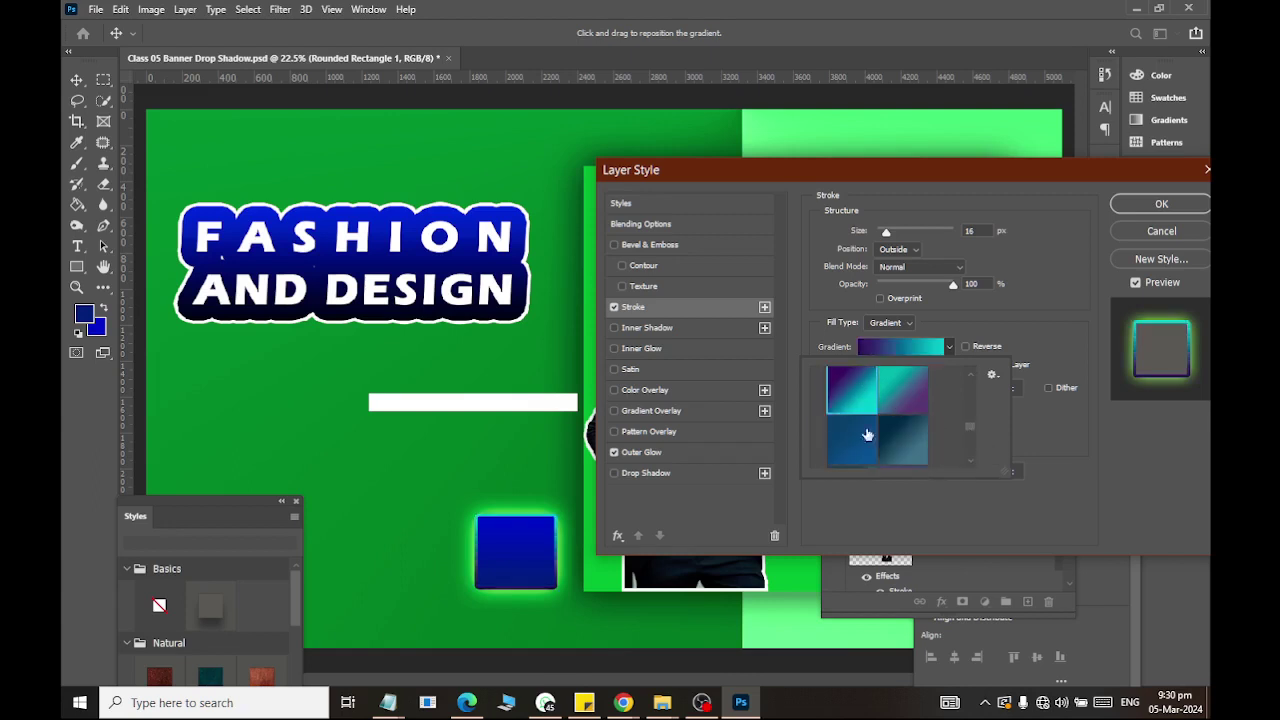
pyautogui.click(858, 545)
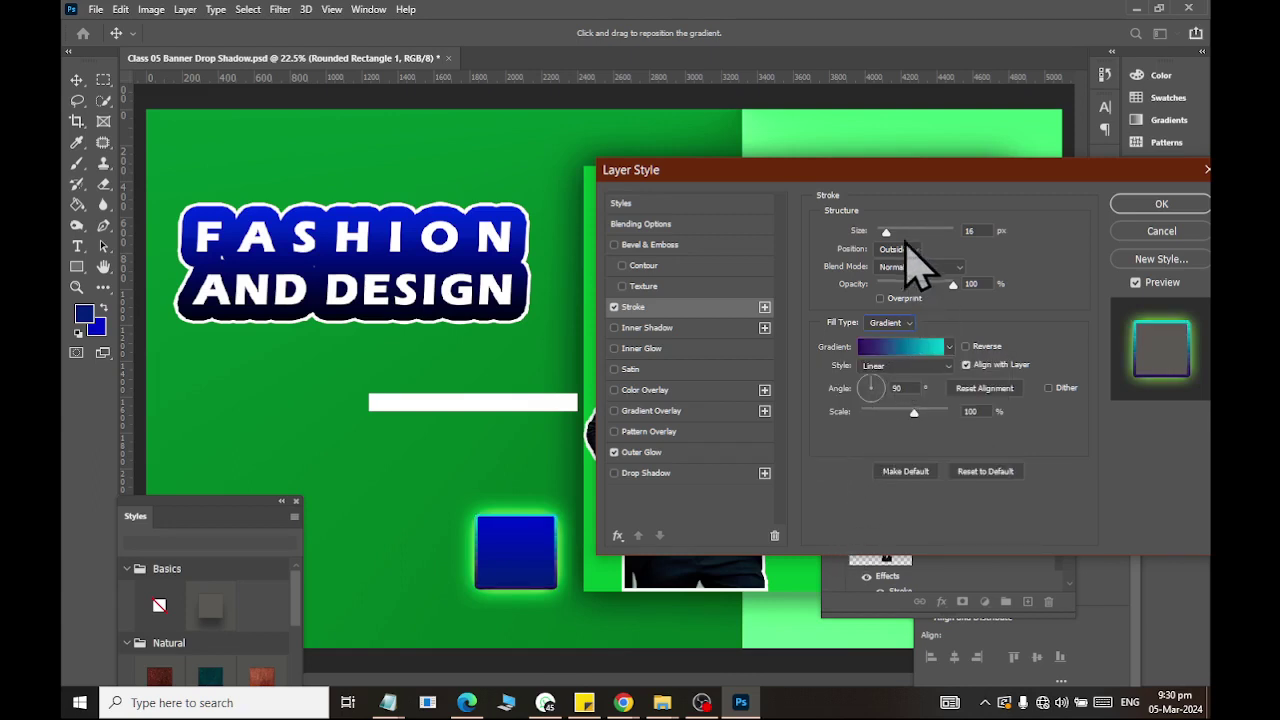
pyautogui.moveTo(888, 232); pyautogui.dragTo(890, 234)
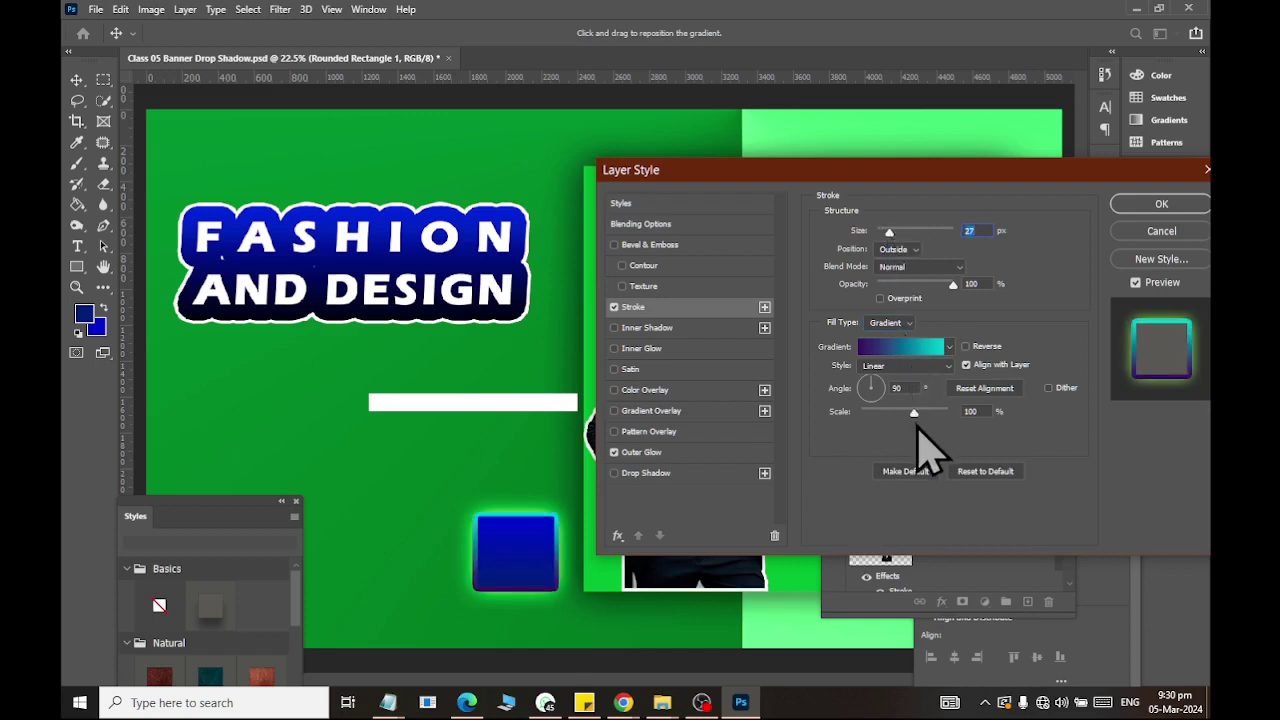
pyautogui.moveTo(913, 412)
pyautogui.mouseDown()
pyautogui.moveTo(880, 412)
pyautogui.moveTo(932, 413)
pyautogui.mouseUp()
# Apply the first Cloud gradient preset and thin the stroke to 8 px.
pyautogui.click(949, 347)
pyautogui.moveTo(972, 414)
pyautogui.mouseDown()
pyautogui.moveTo(970, 447)
pyautogui.moveTo(893, 448)
pyautogui.mouseUp()
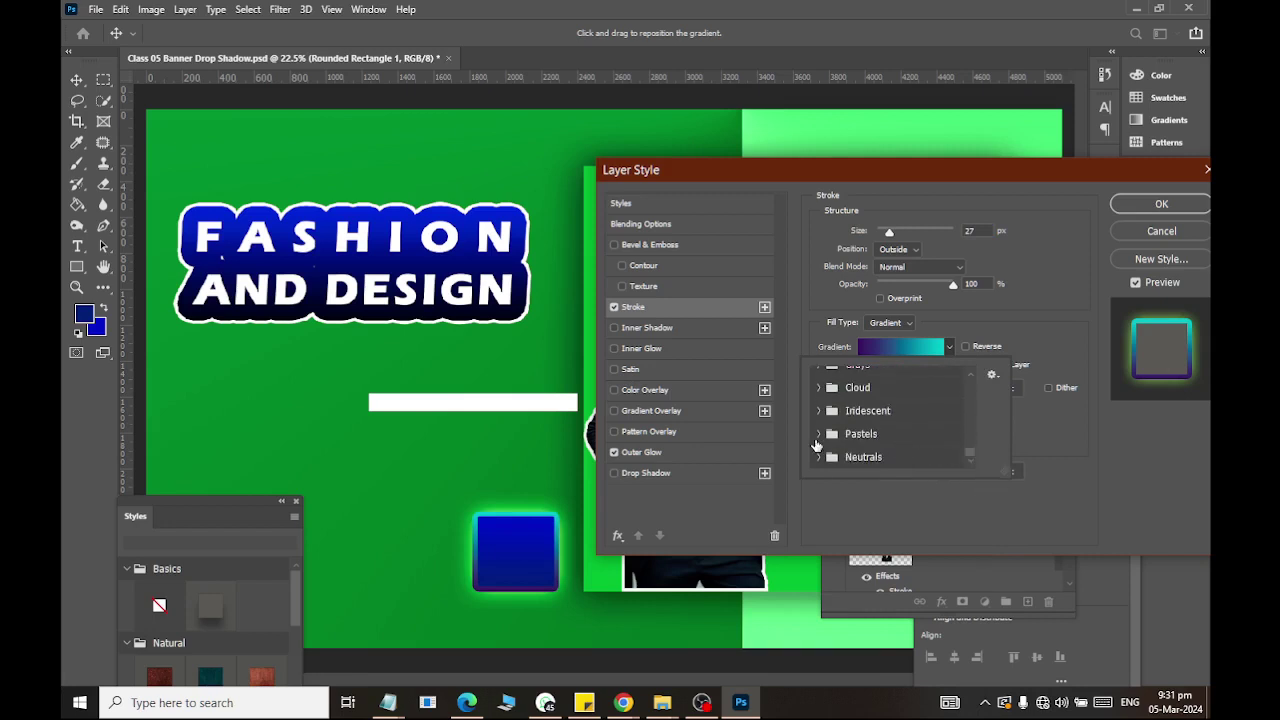
pyautogui.click(818, 389)
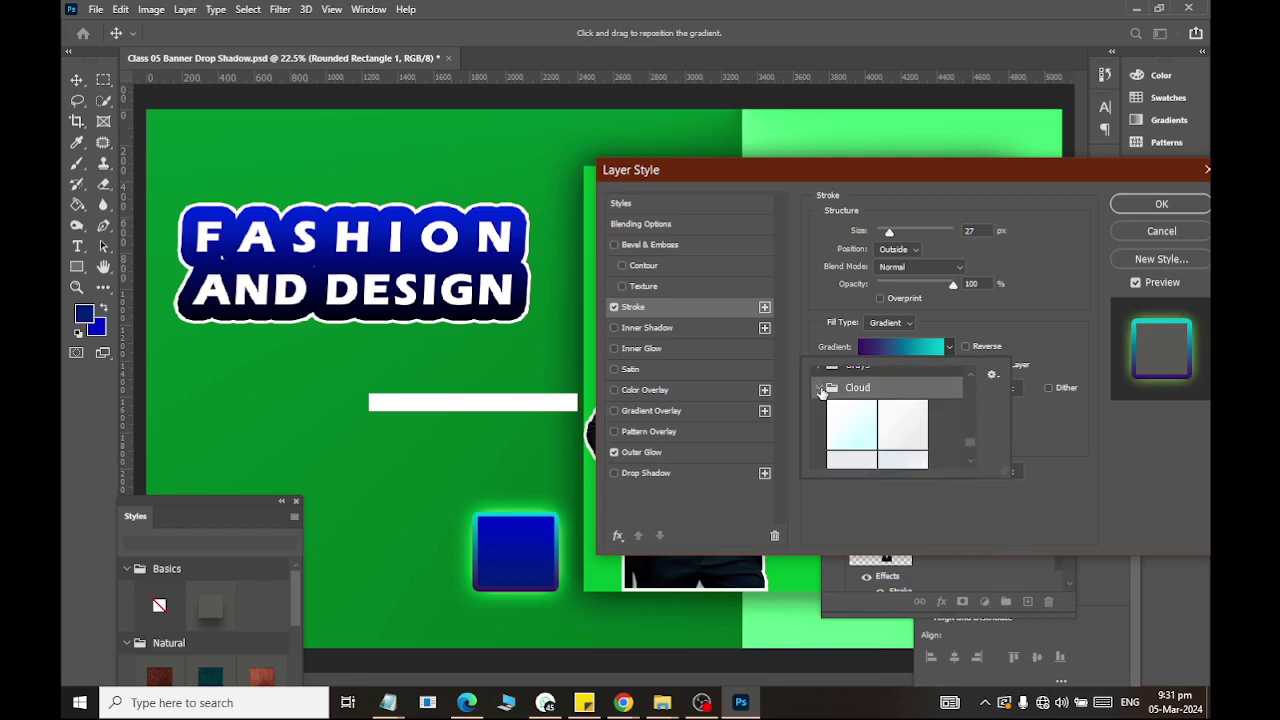
pyautogui.click(841, 419)
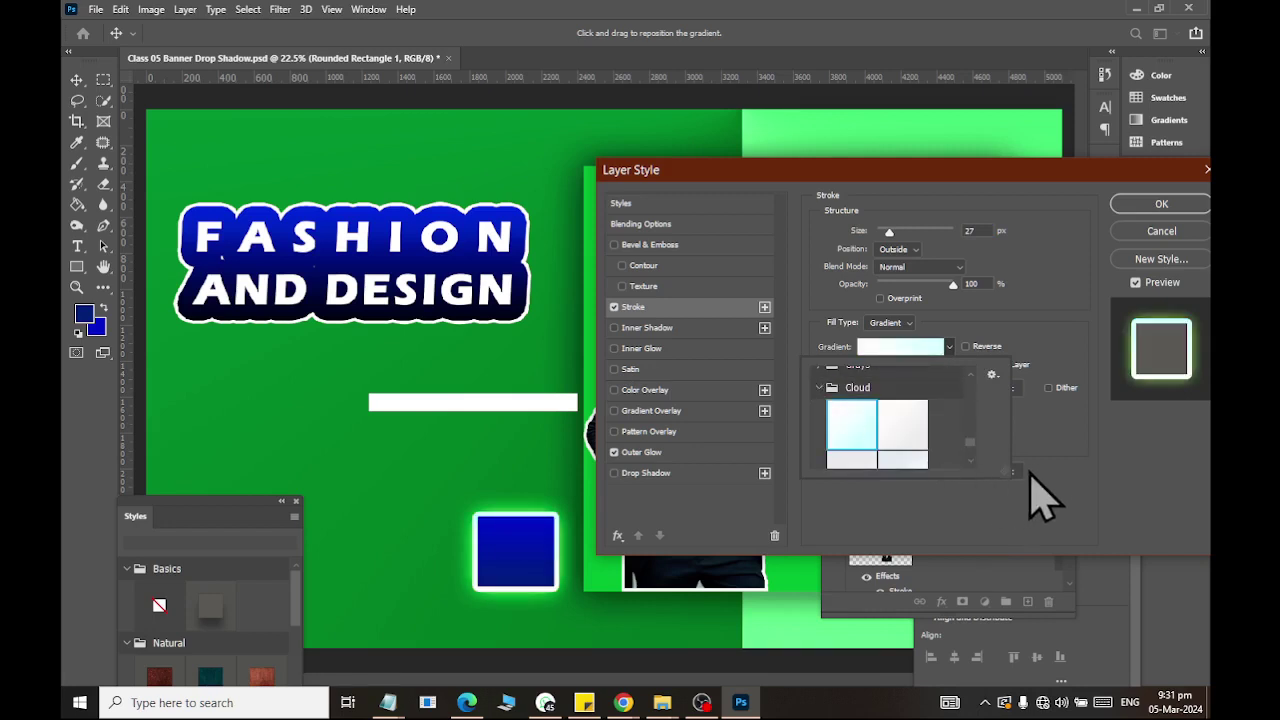
pyautogui.click(1068, 476)
pyautogui.moveTo(893, 234); pyautogui.dragTo(884, 234)
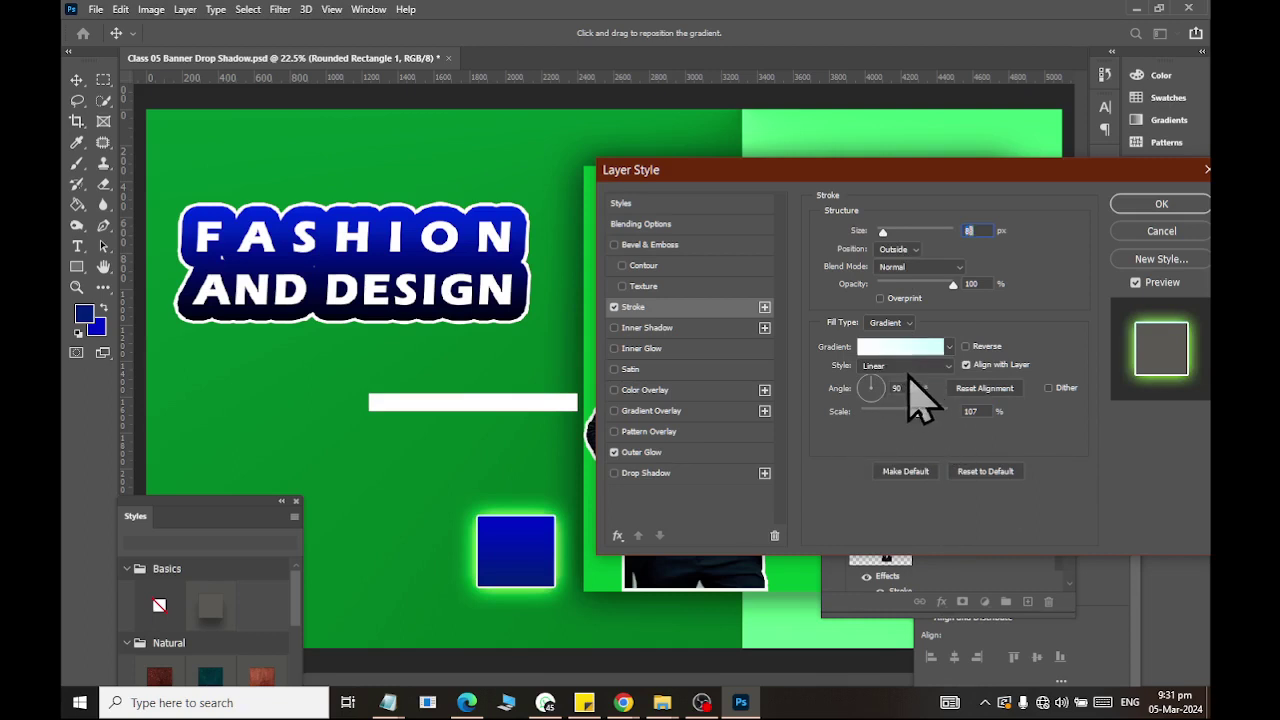
# Set the square's stroke gradient Style to Radial and confirm the Layer Style.
pyautogui.click(905, 365)
pyautogui.click(915, 382)
pyautogui.click(905, 365)
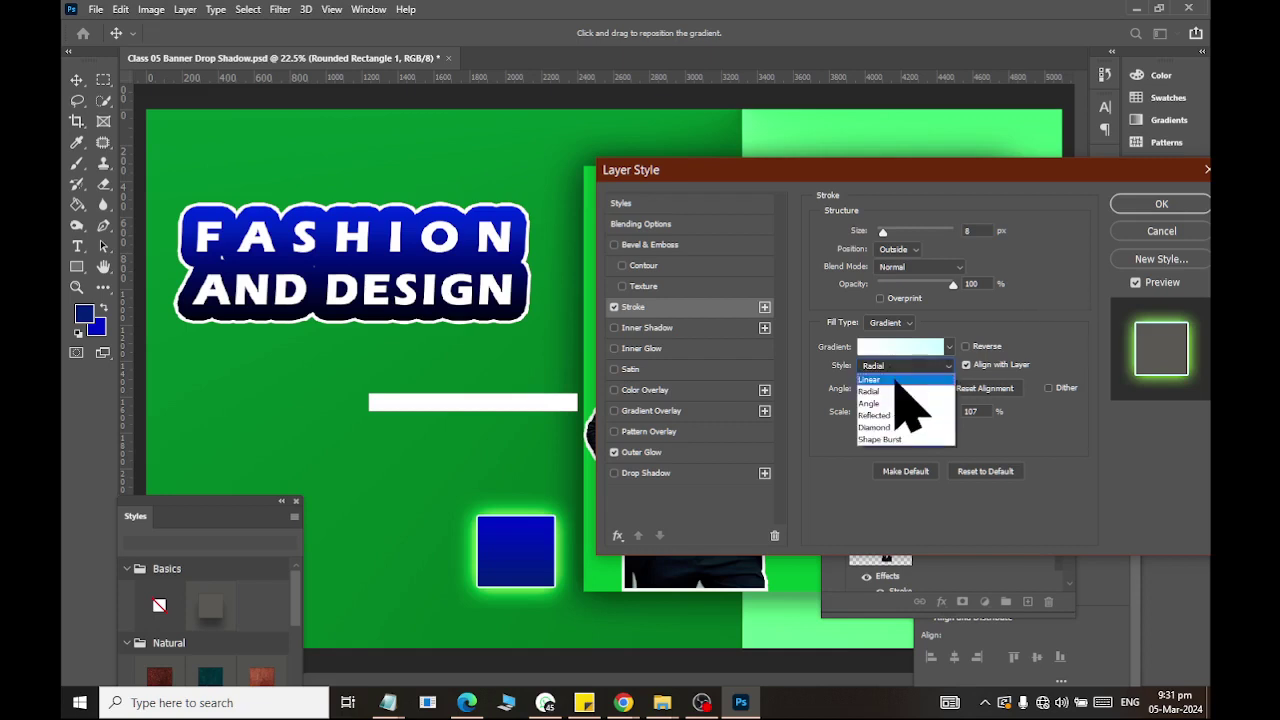
pyautogui.click(900, 400)
pyautogui.click(1160, 204)
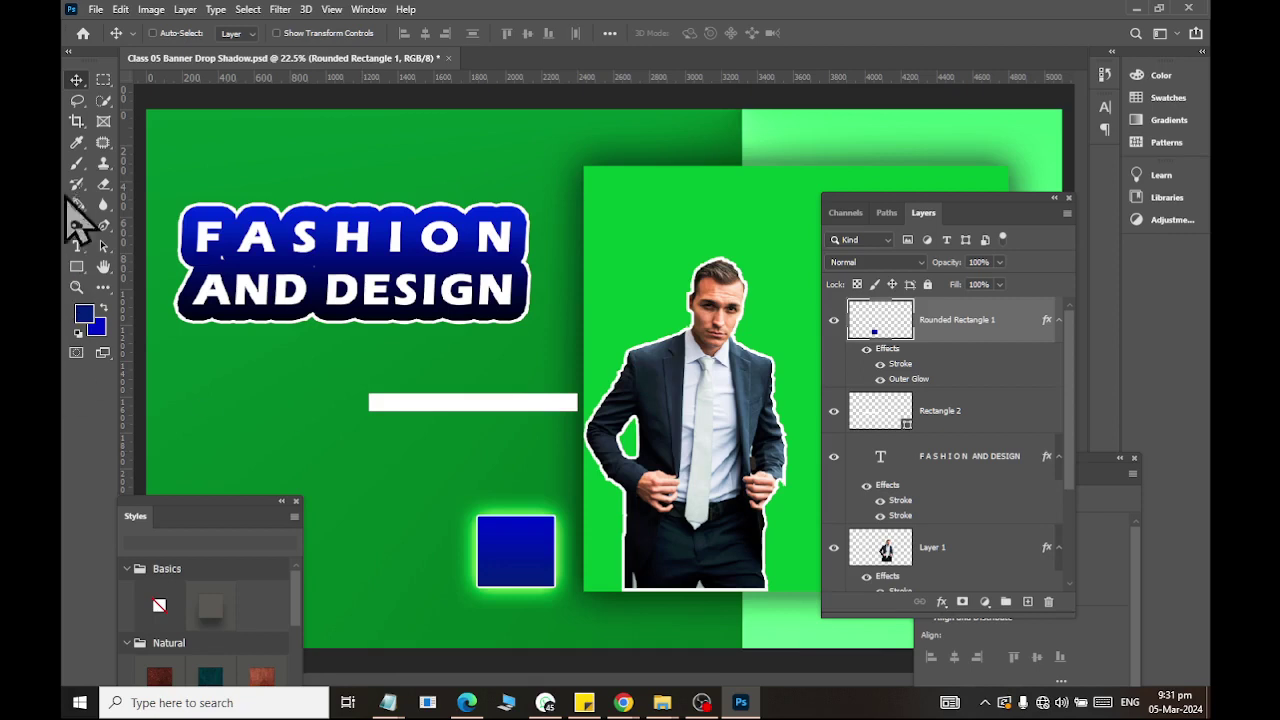
# Draw a dark blue circle with the Ellipse Tool left of the glowing square.
pyautogui.rightClick(80, 272)
pyautogui.click(130, 266)
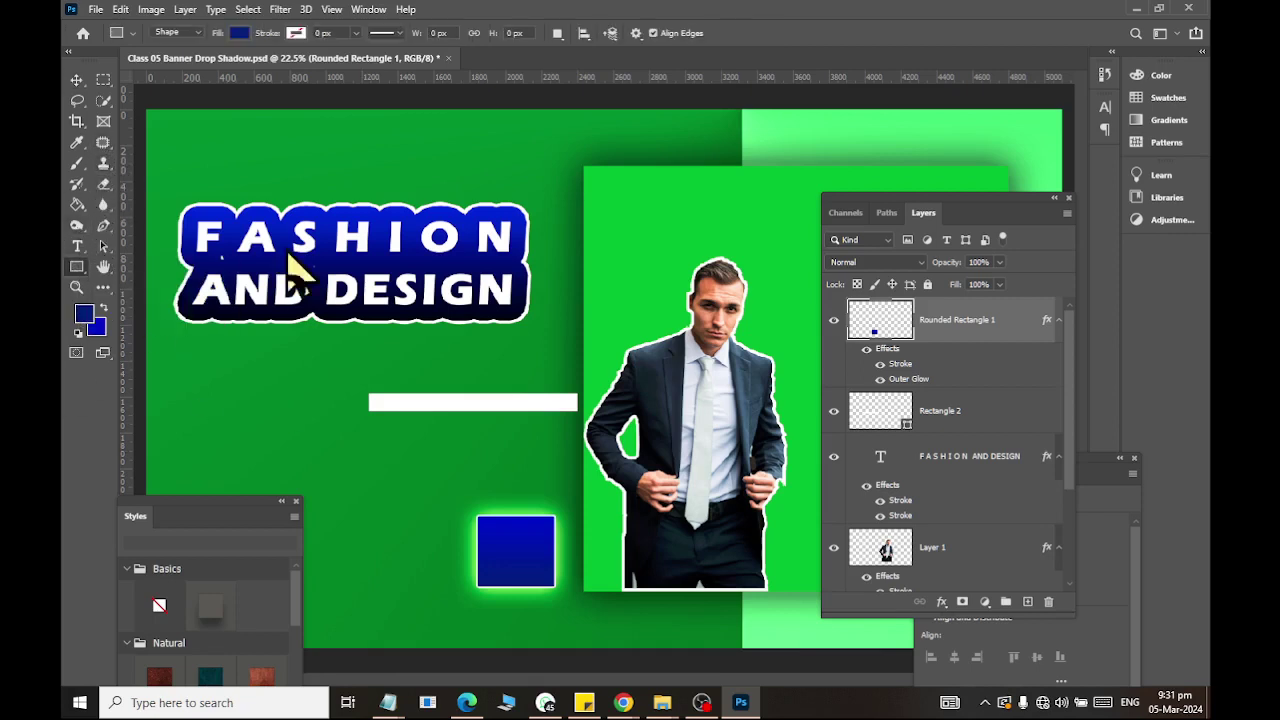
pyautogui.moveTo(280, 422); pyautogui.dragTo(426, 568)
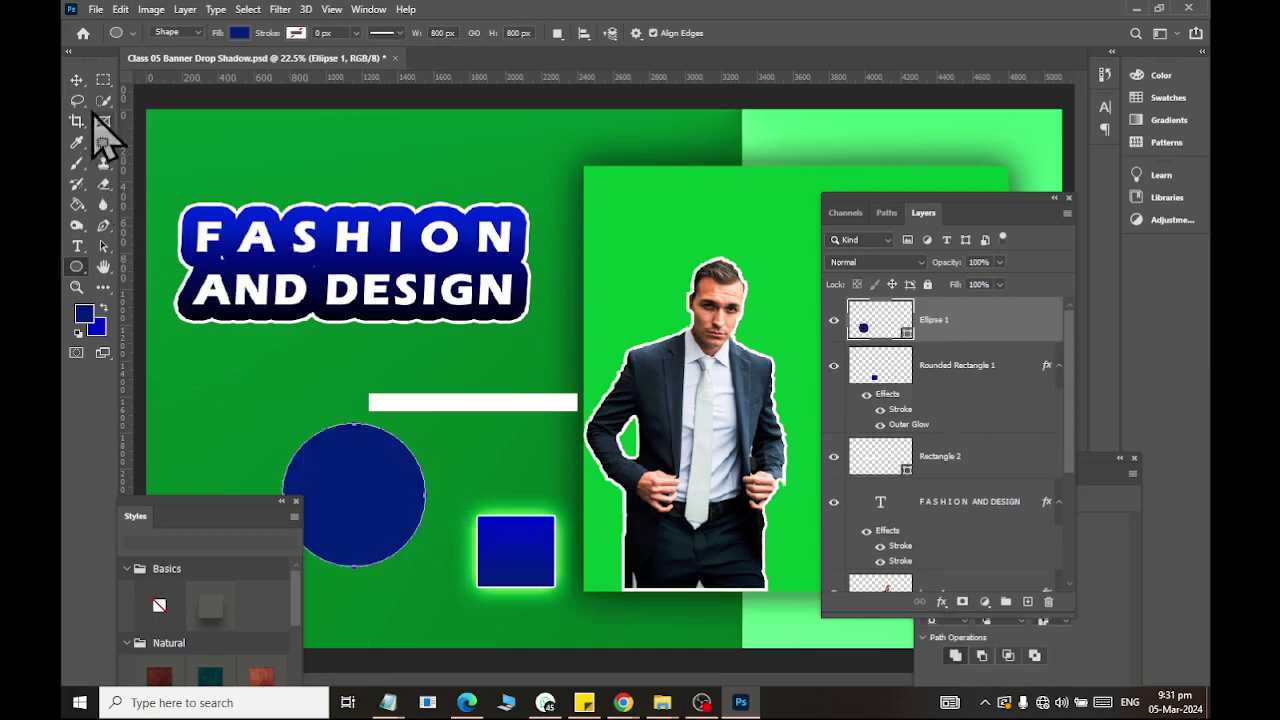
# Rasterize the Ellipse 1 layer.
pyautogui.click(77, 81)
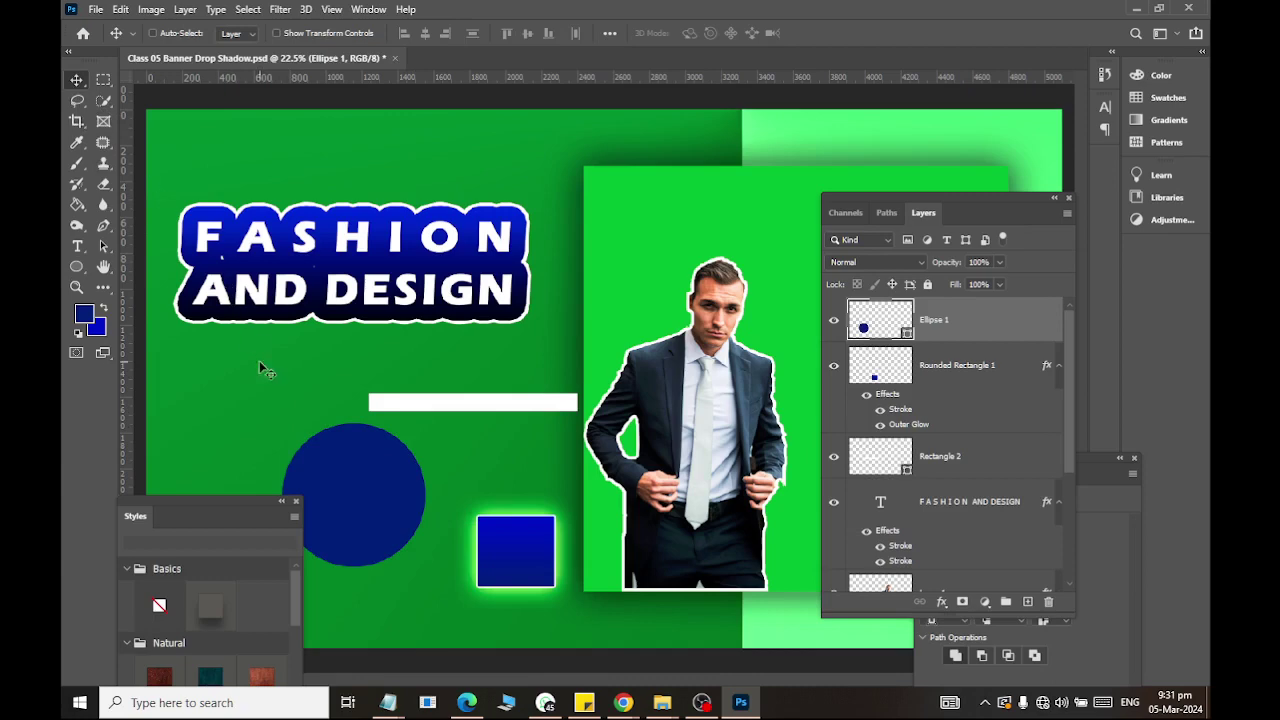
pyautogui.rightClick(978, 317)
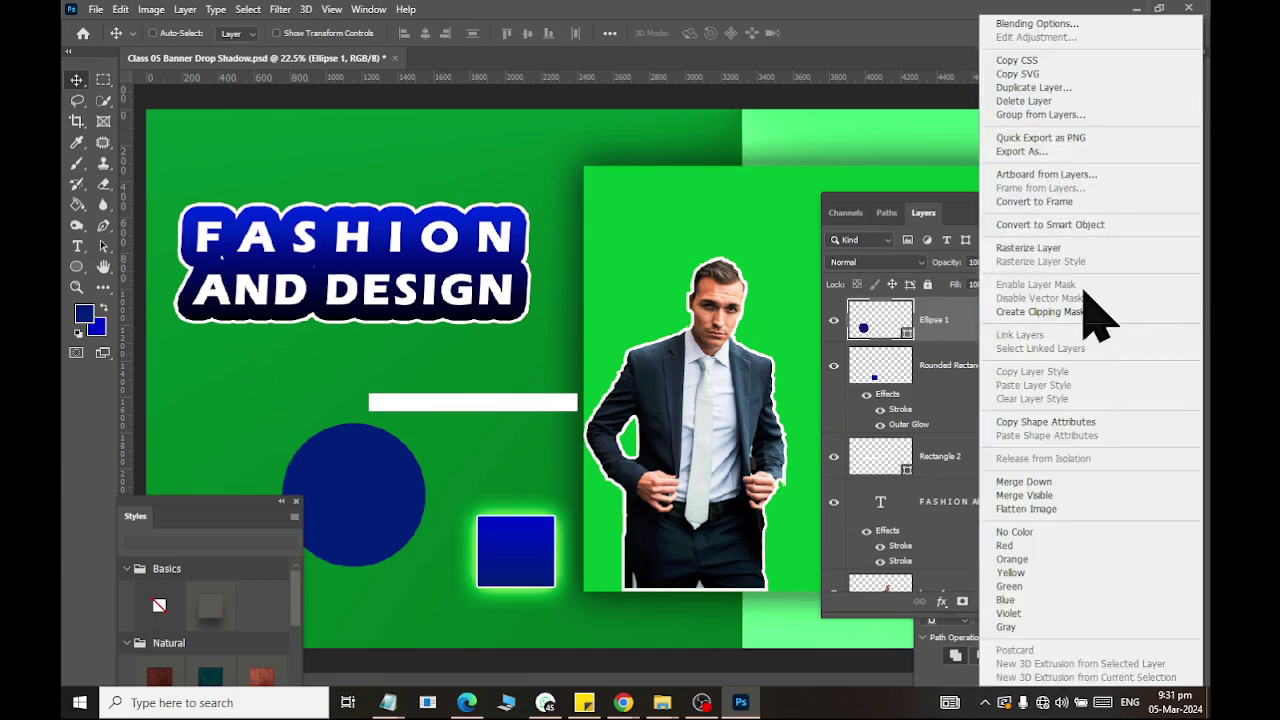
pyautogui.click(1090, 250)
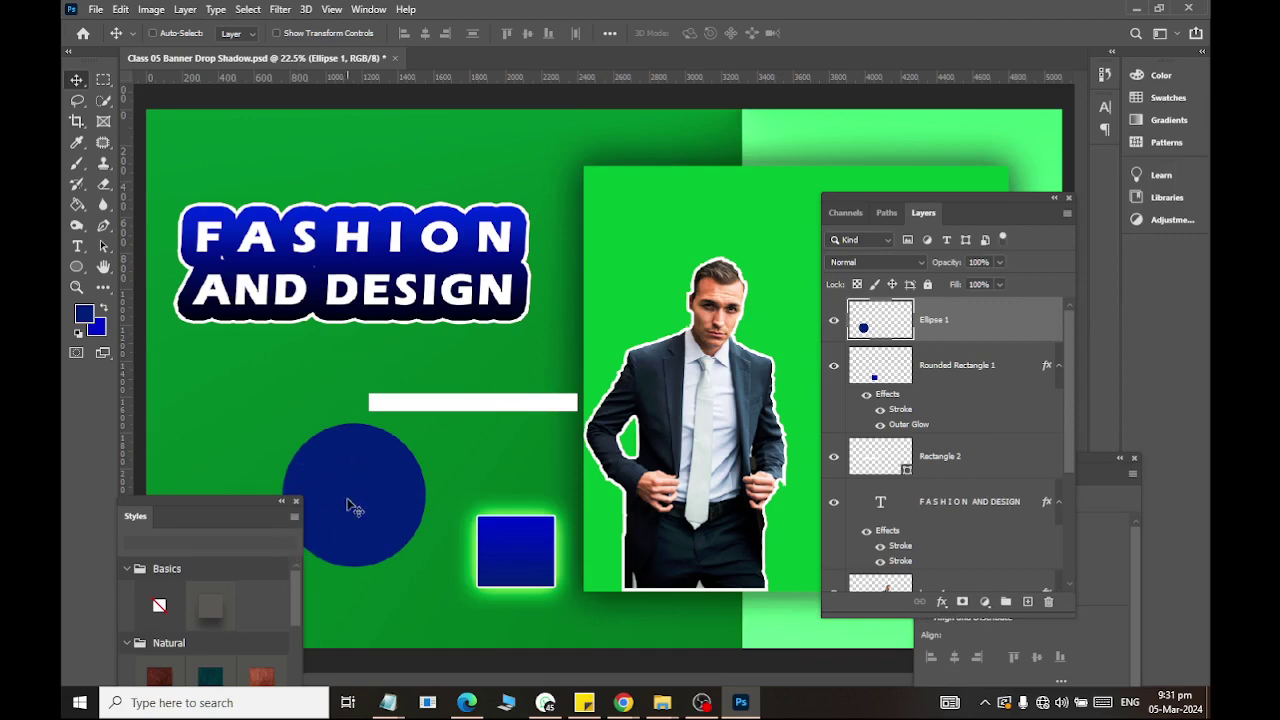
pyautogui.keyDown('alt'); pyautogui.scroll(3, 335, 575); pyautogui.keyUp('alt')
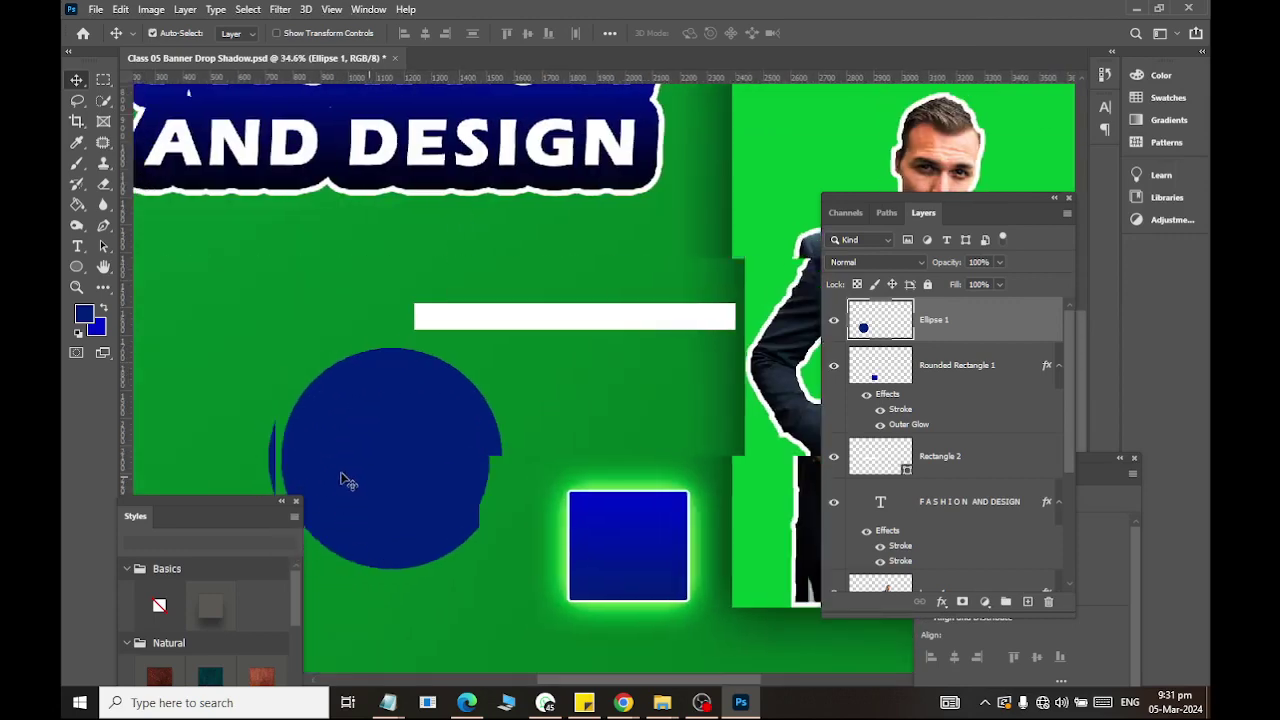
# Load the circle's pixel selection and drag a blue radial gradient across it.
pyautogui.click(78, 206)
pyautogui.click(135, 205)
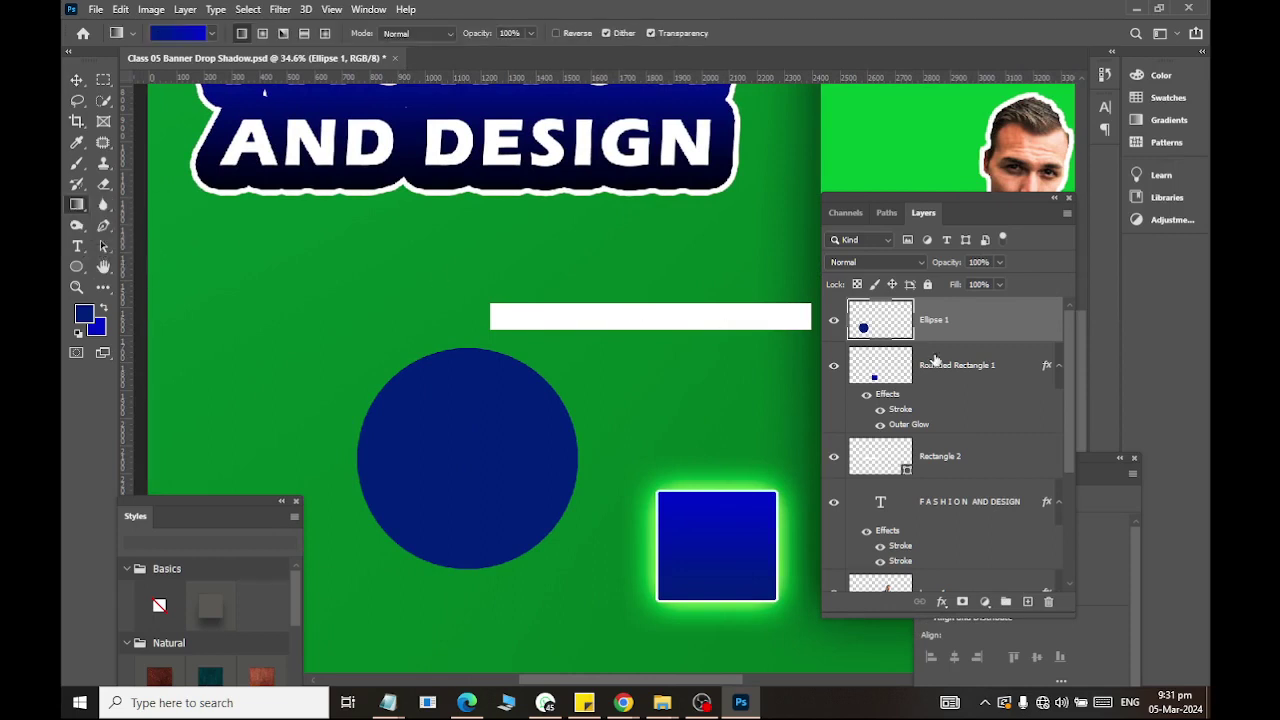
pyautogui.keyDown('ctrl'); pyautogui.click(860, 338); pyautogui.keyUp('ctrl')
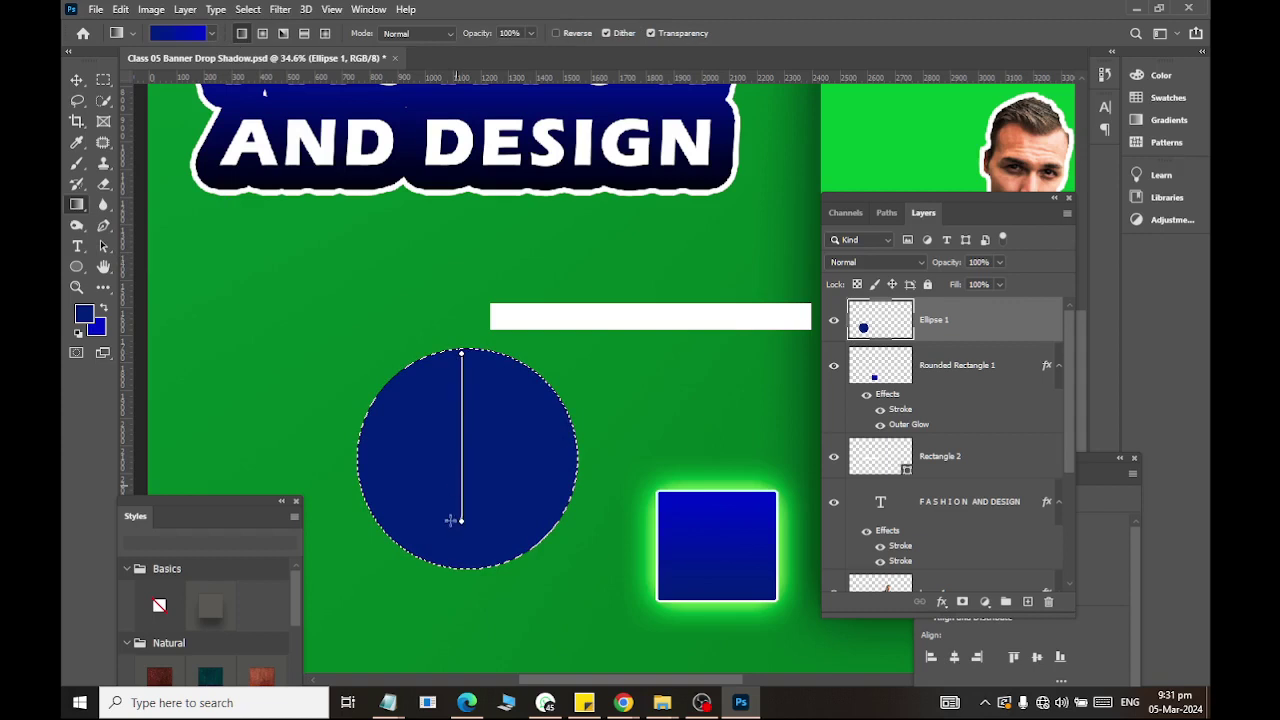
pyautogui.moveTo(451, 562); pyautogui.dragTo(455, 546)
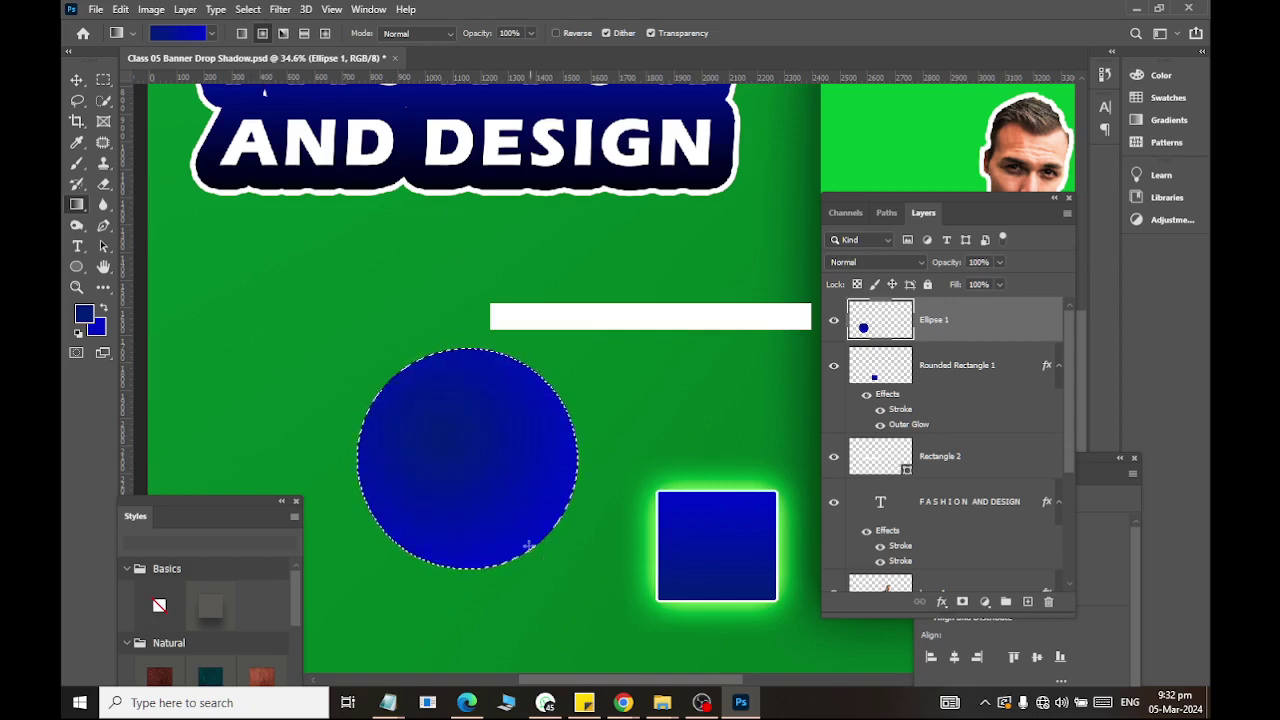
pyautogui.moveTo(469, 457); pyautogui.dragTo(544, 524)
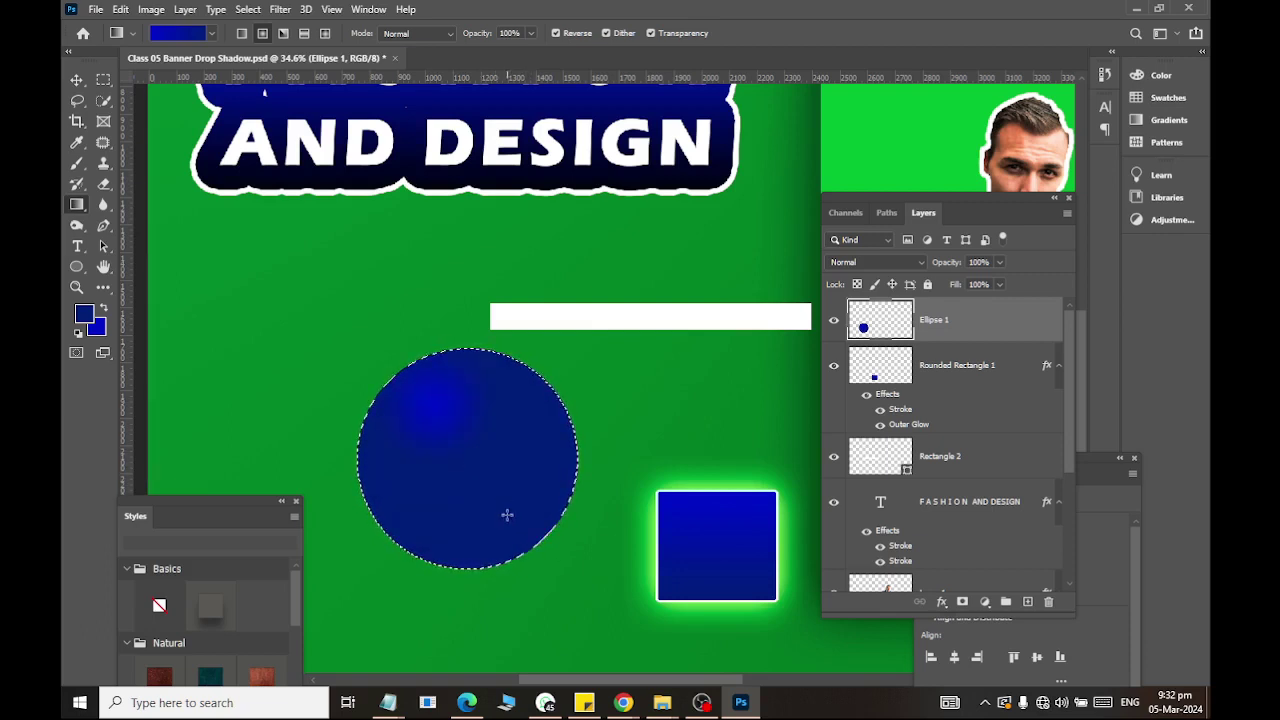
# Change the gradient's right stop colour to bright blue 0000ff.
pyautogui.click(178, 34)
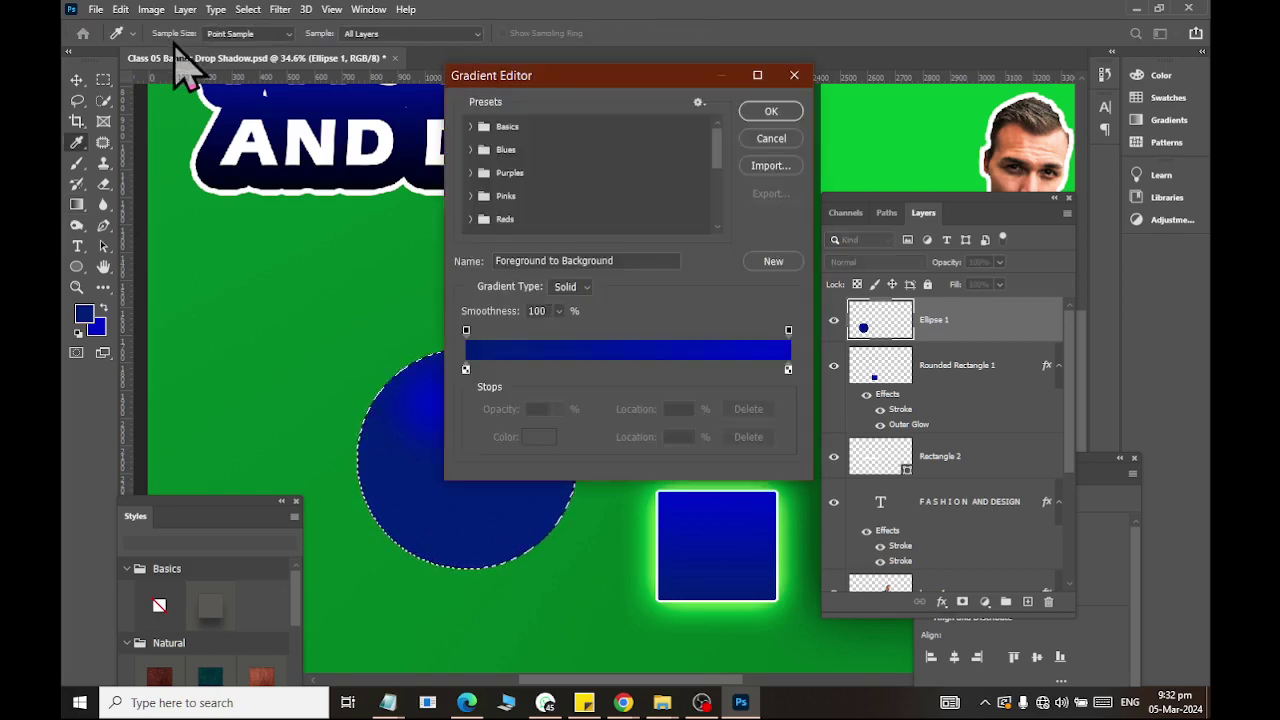
pyautogui.click(788, 369)
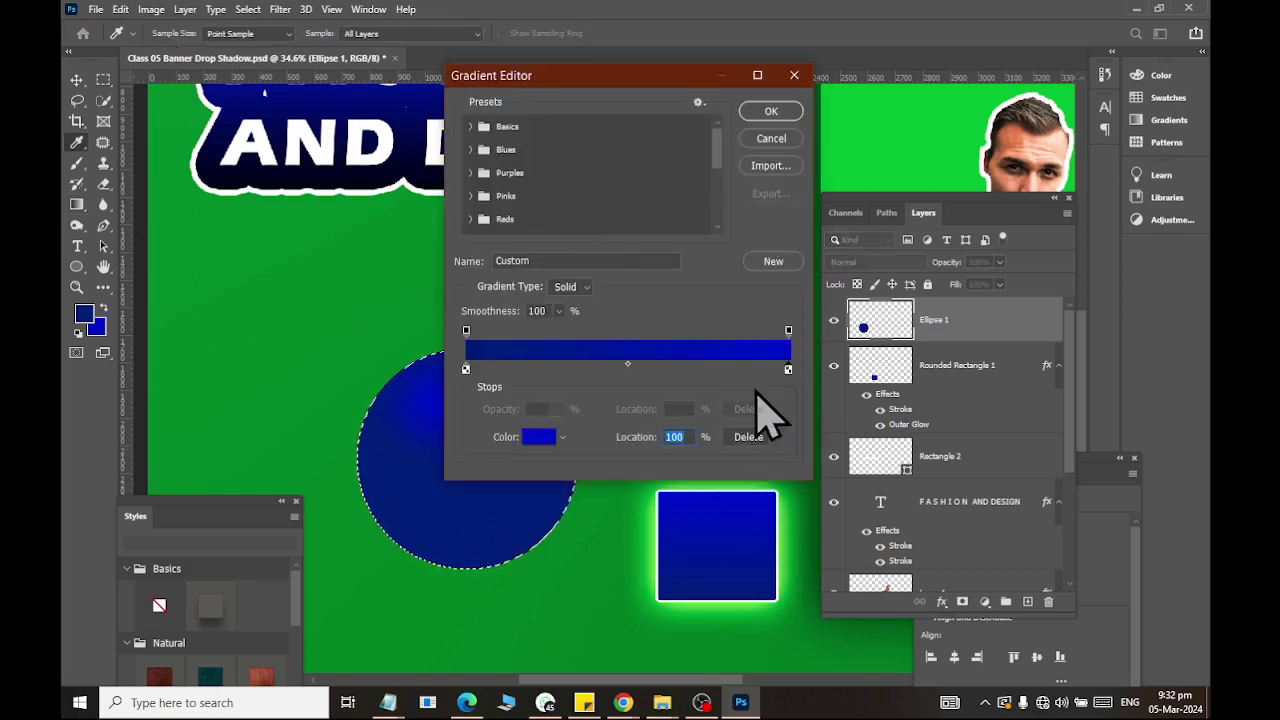
pyautogui.click(533, 442)
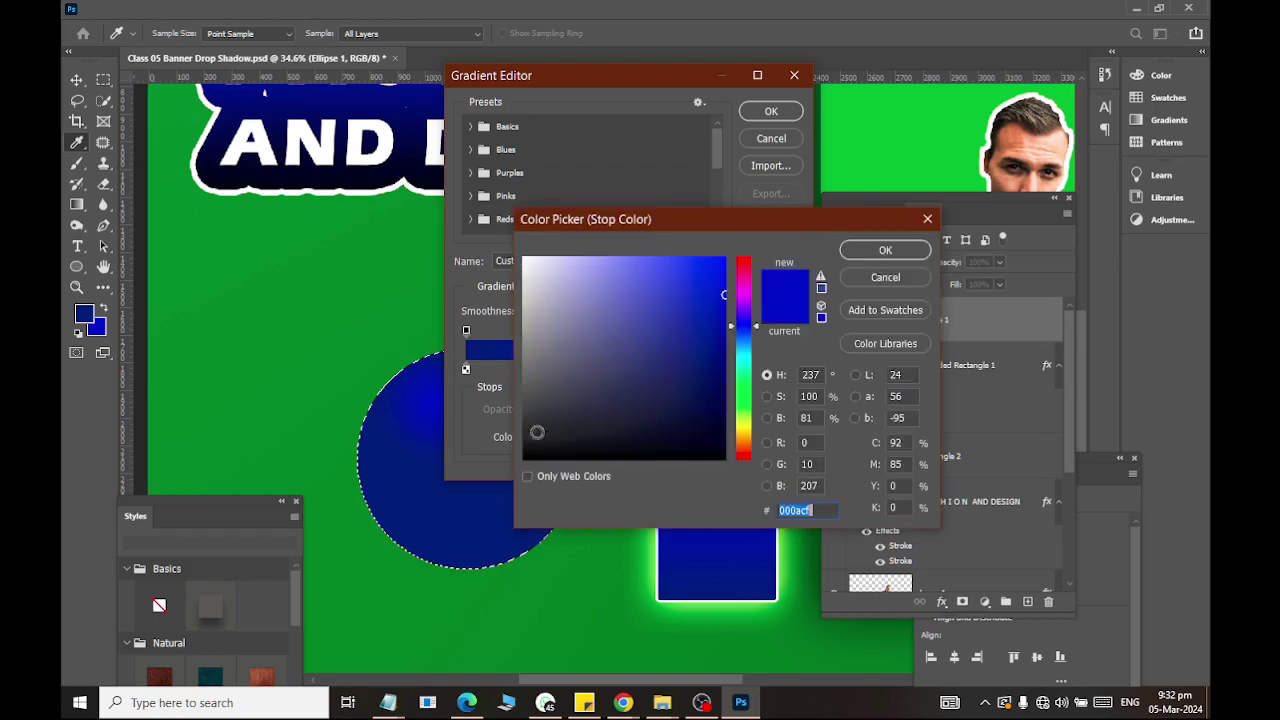
pyautogui.write('0000ff')
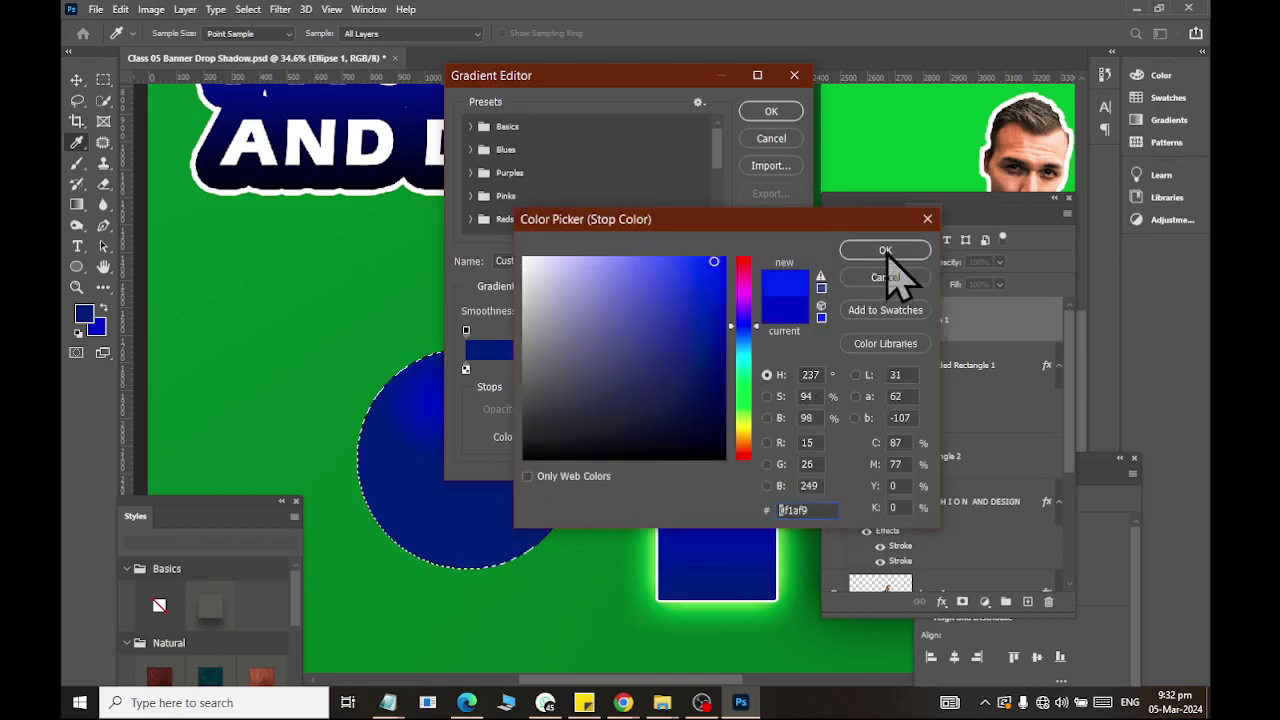
pyautogui.click(885, 250)
pyautogui.click(771, 112)
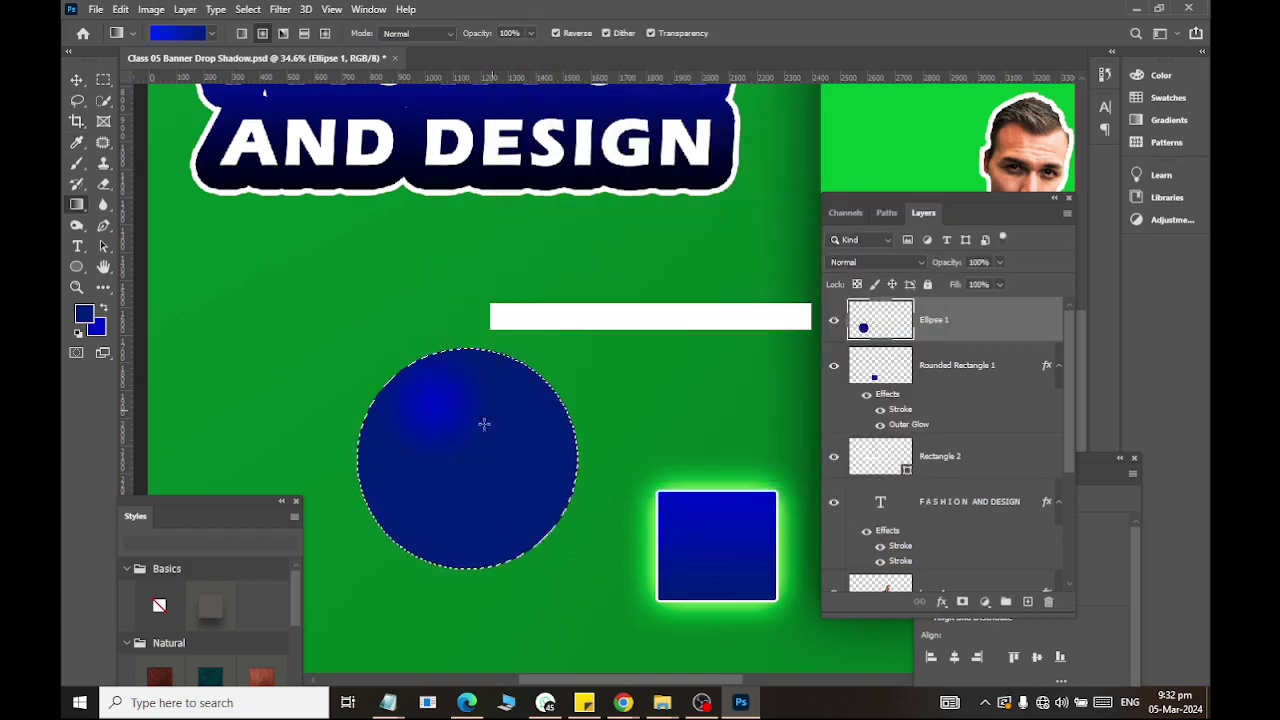
# Drag the bright blue radial gradient across the circle and deselect with Ctrl+D.
pyautogui.moveTo(572, 568); pyautogui.dragTo(571, 539)
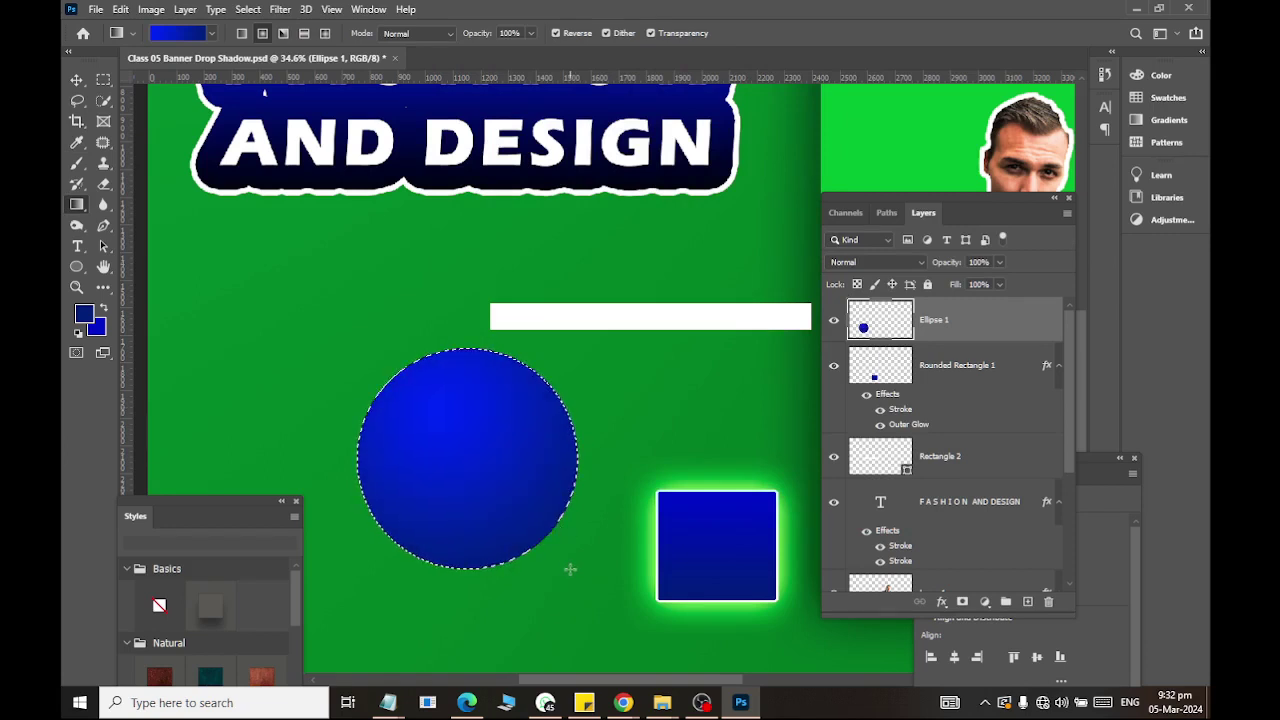
pyautogui.hotkey('ctrl', 'd')
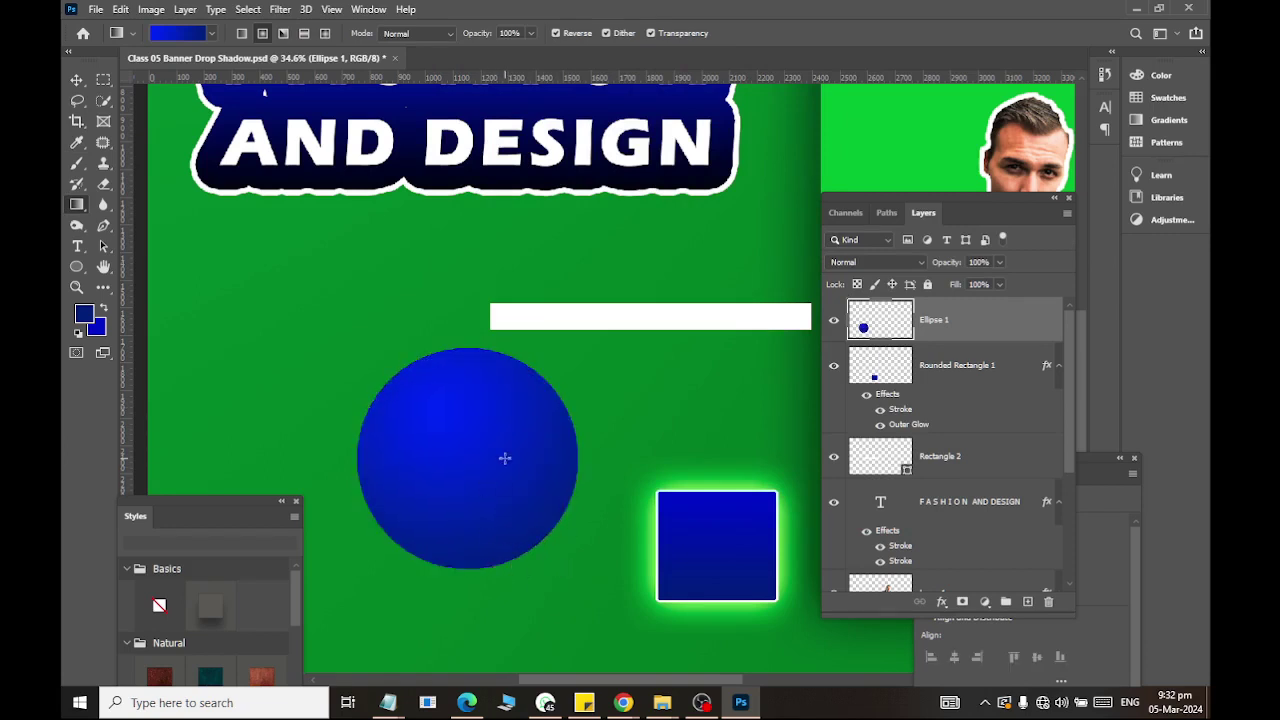
pyautogui.scroll(-2, 552, 423)
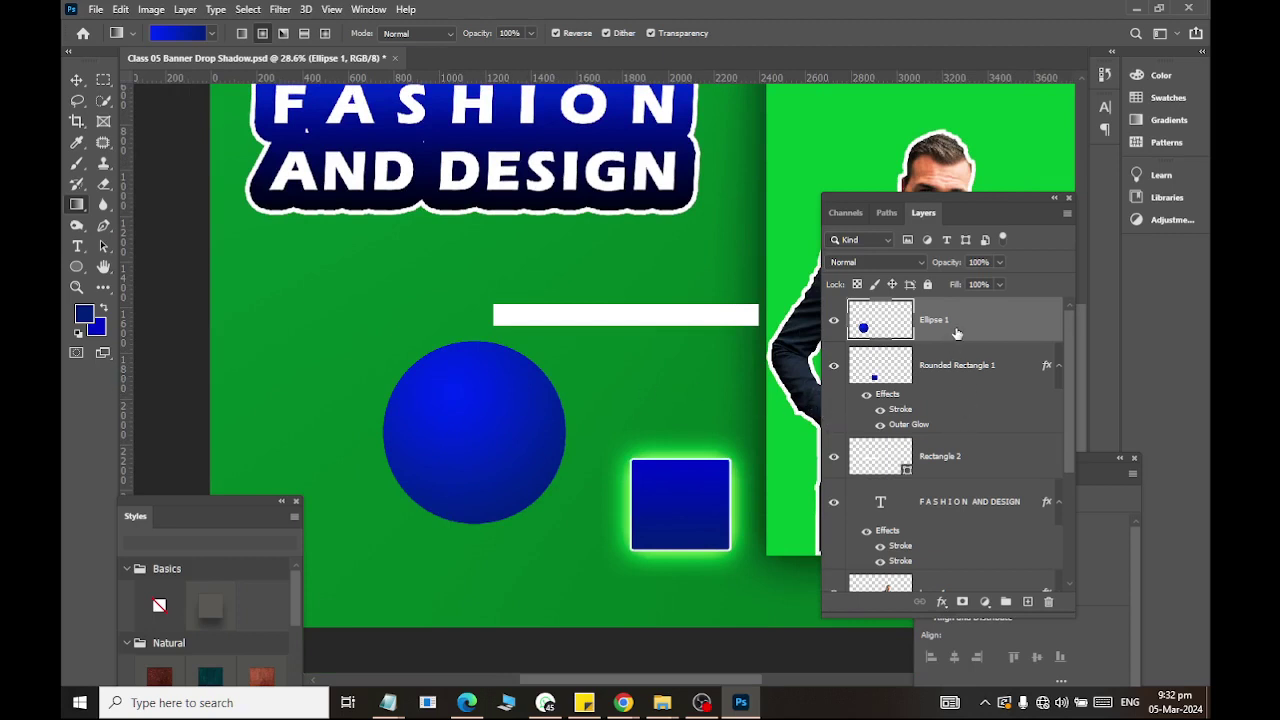
# Duplicate the blue circle layer and move the copy to the upper left.
pyautogui.hotkey('ctrl', 'j')
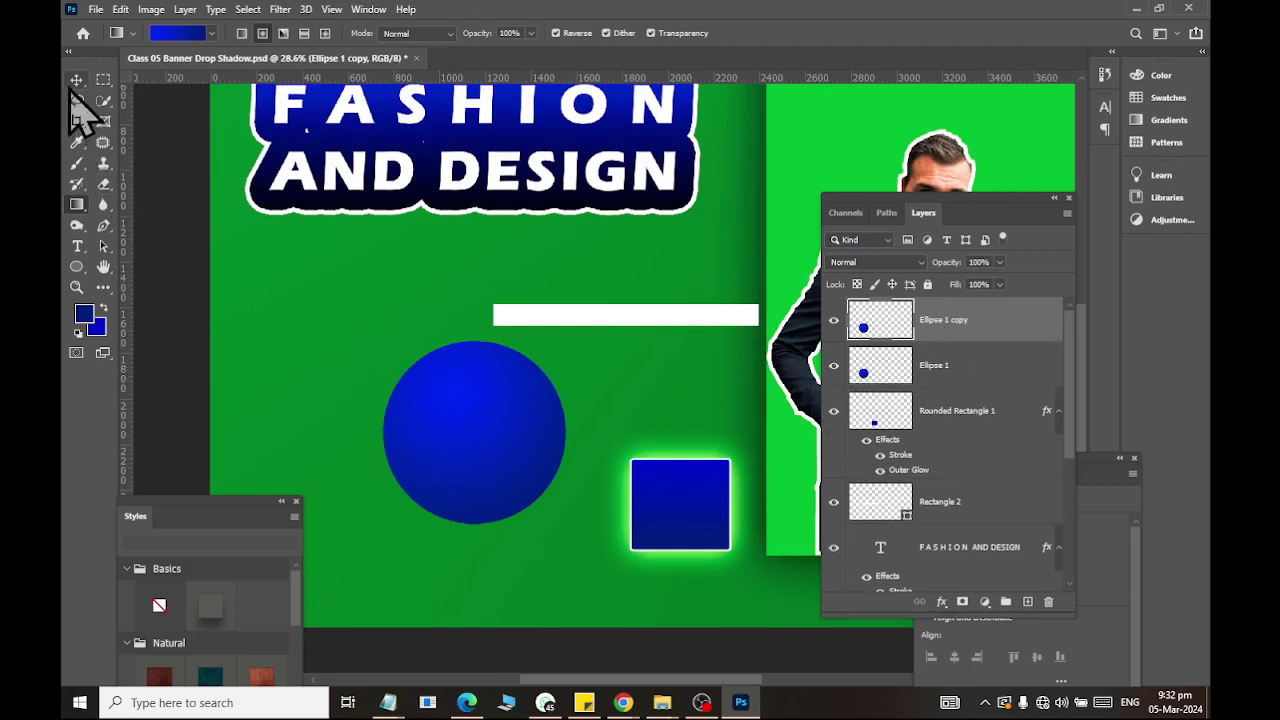
pyautogui.click(76, 79)
pyautogui.moveTo(443, 423)
pyautogui.mouseDown()
pyautogui.moveTo(272, 313)
pyautogui.moveTo(286, 319)
pyautogui.mouseUp()
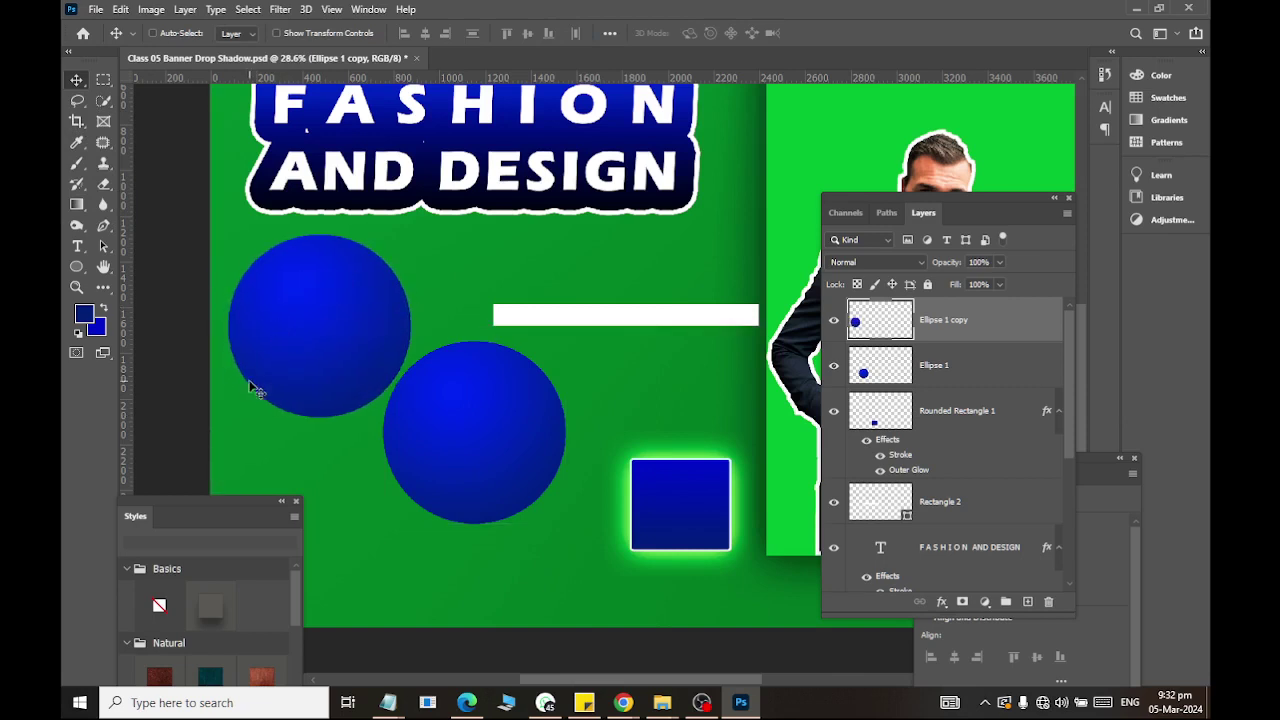
pyautogui.click(84, 314)
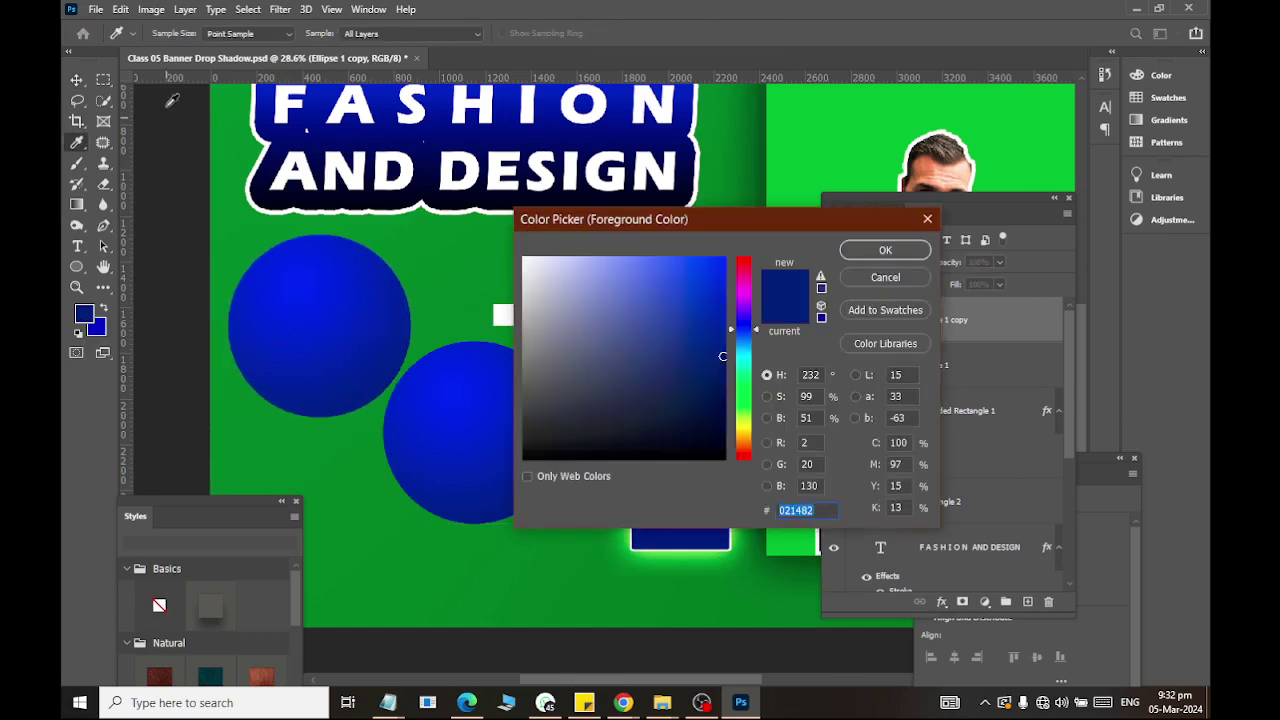
pyautogui.press('Return')
# In the gradient editor, set the left colour stop to dark red.
pyautogui.click(77, 206)
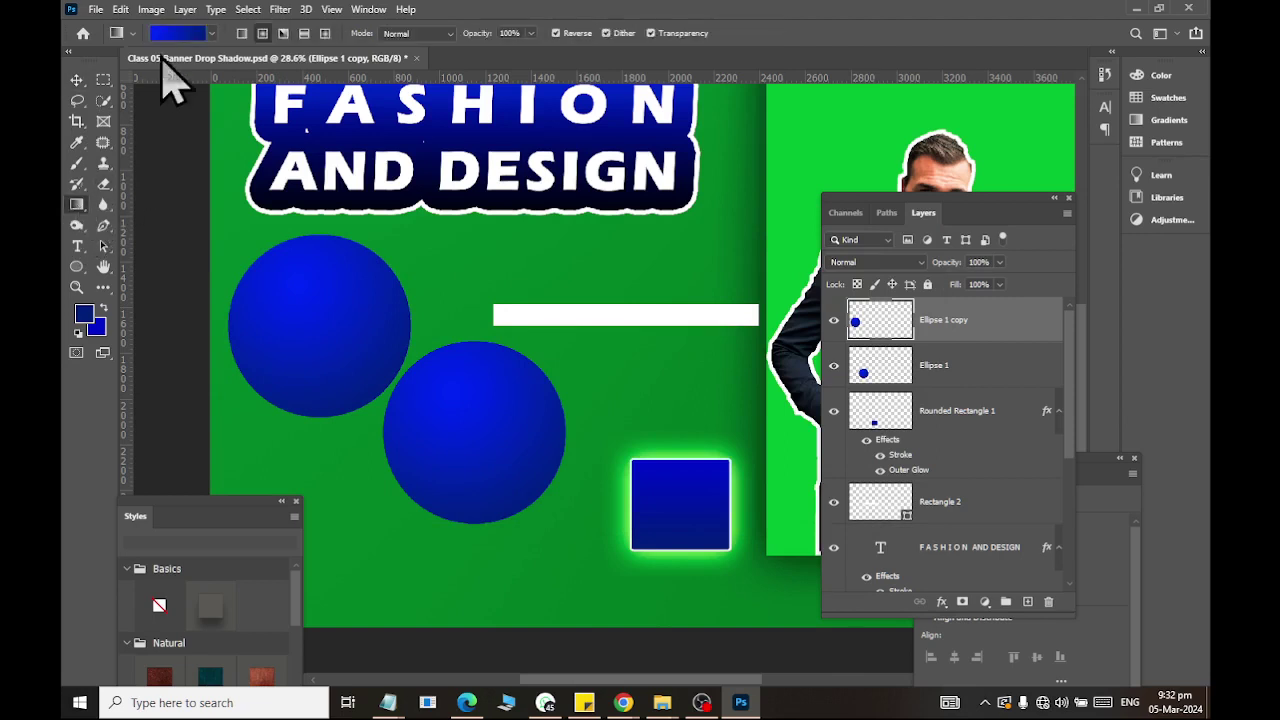
pyautogui.click(166, 38)
pyautogui.click(468, 372)
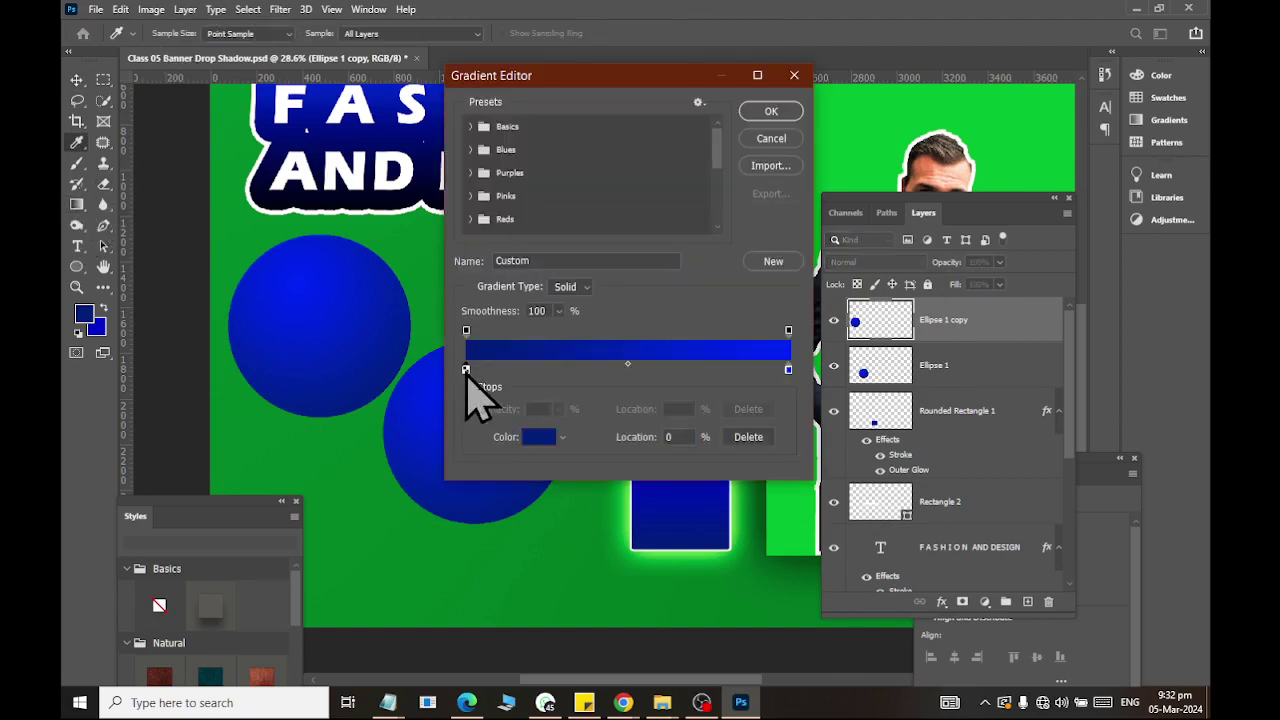
pyautogui.click(538, 437)
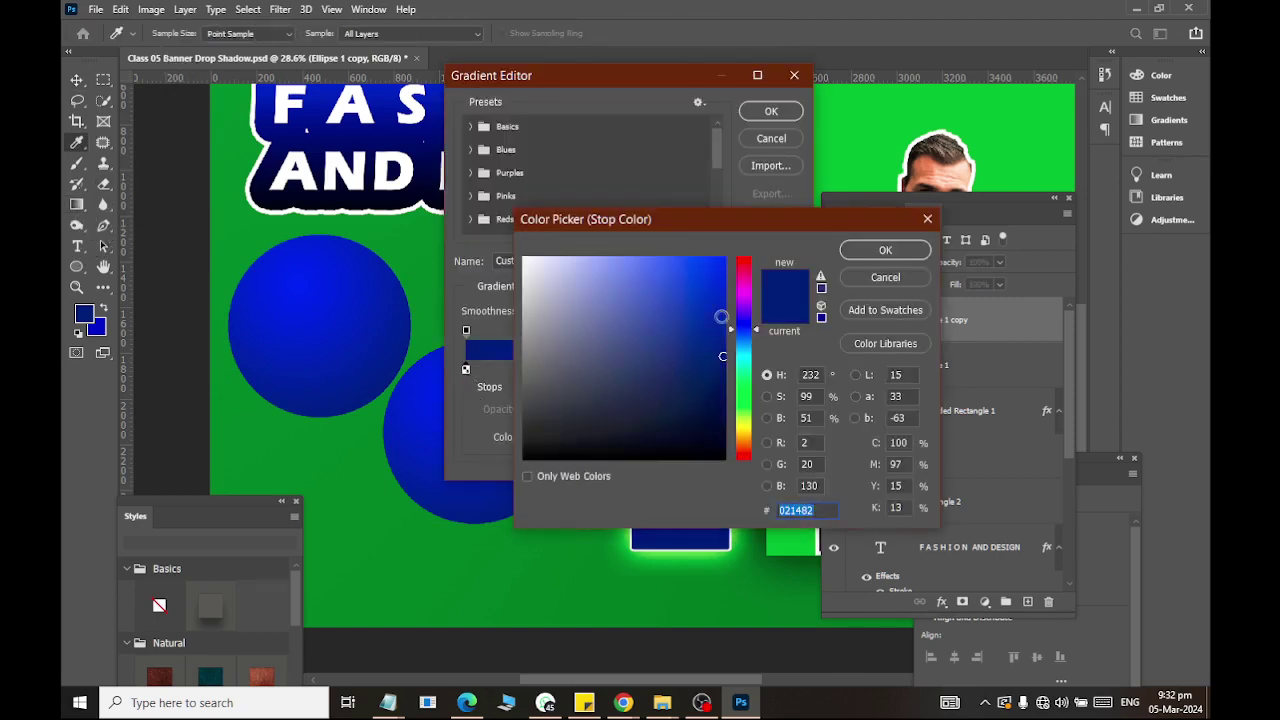
pyautogui.moveTo(743, 330); pyautogui.dragTo(743, 262)
pyautogui.click(719, 383)
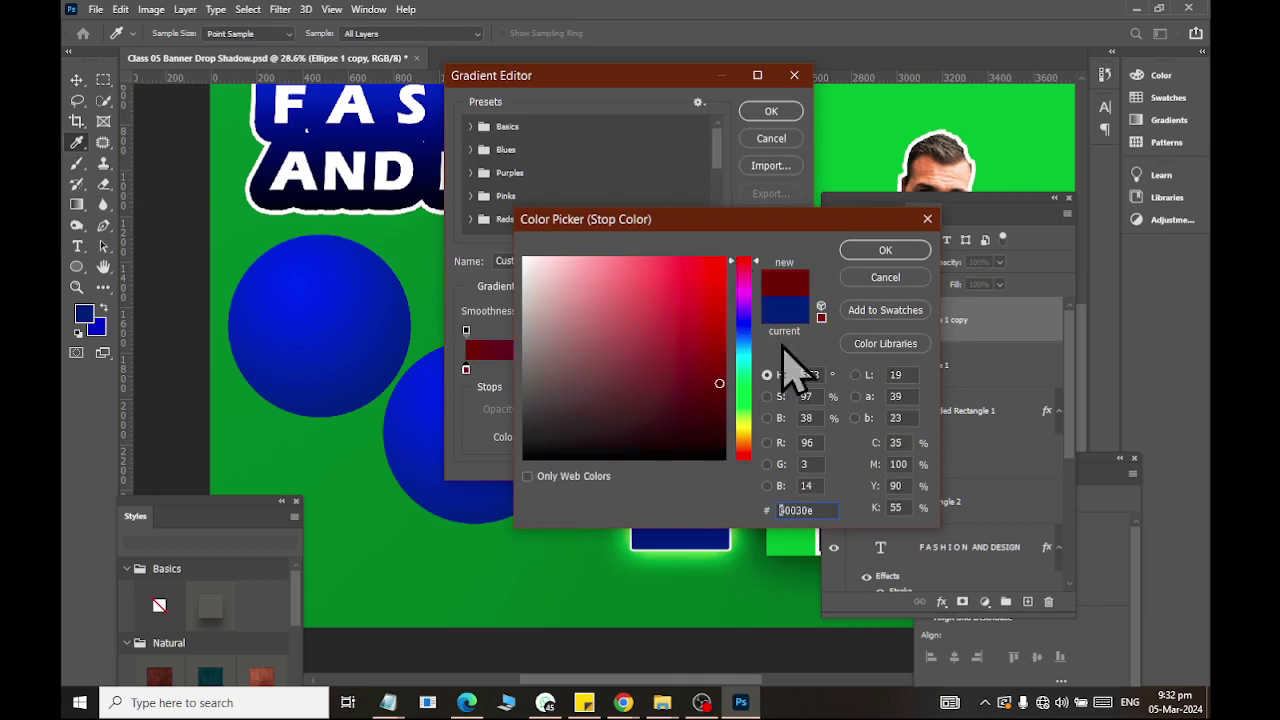
pyautogui.click(880, 251)
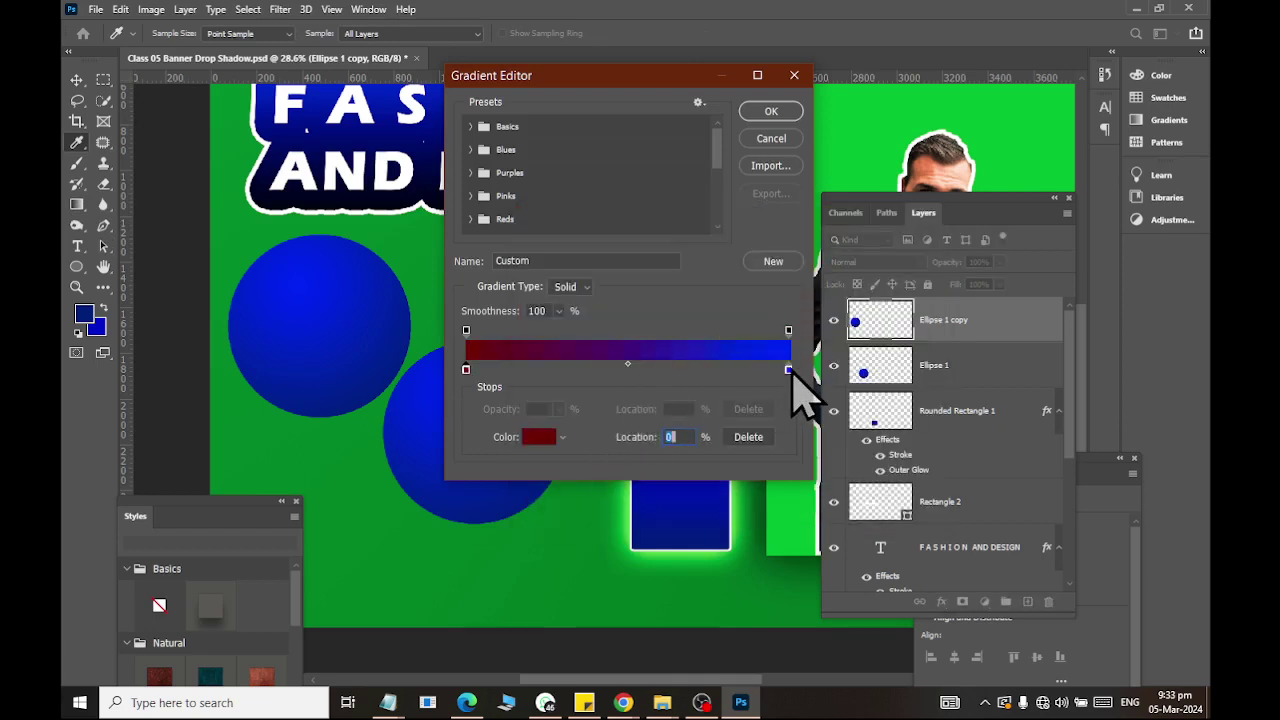
# Set the right colour stop to bright red and accept the dark-red-to-red gradient.
pyautogui.click(789, 370)
pyautogui.click(540, 437)
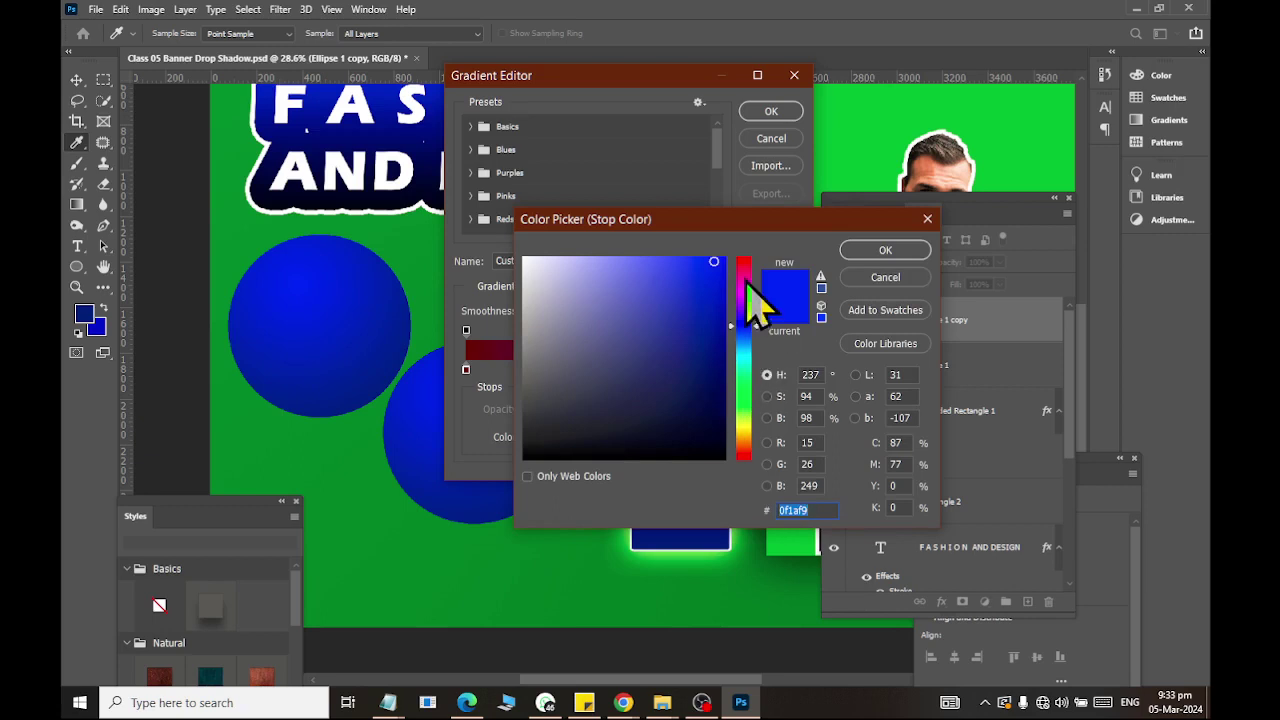
pyautogui.moveTo(746, 277); pyautogui.dragTo(744, 264)
pyautogui.click(716, 263)
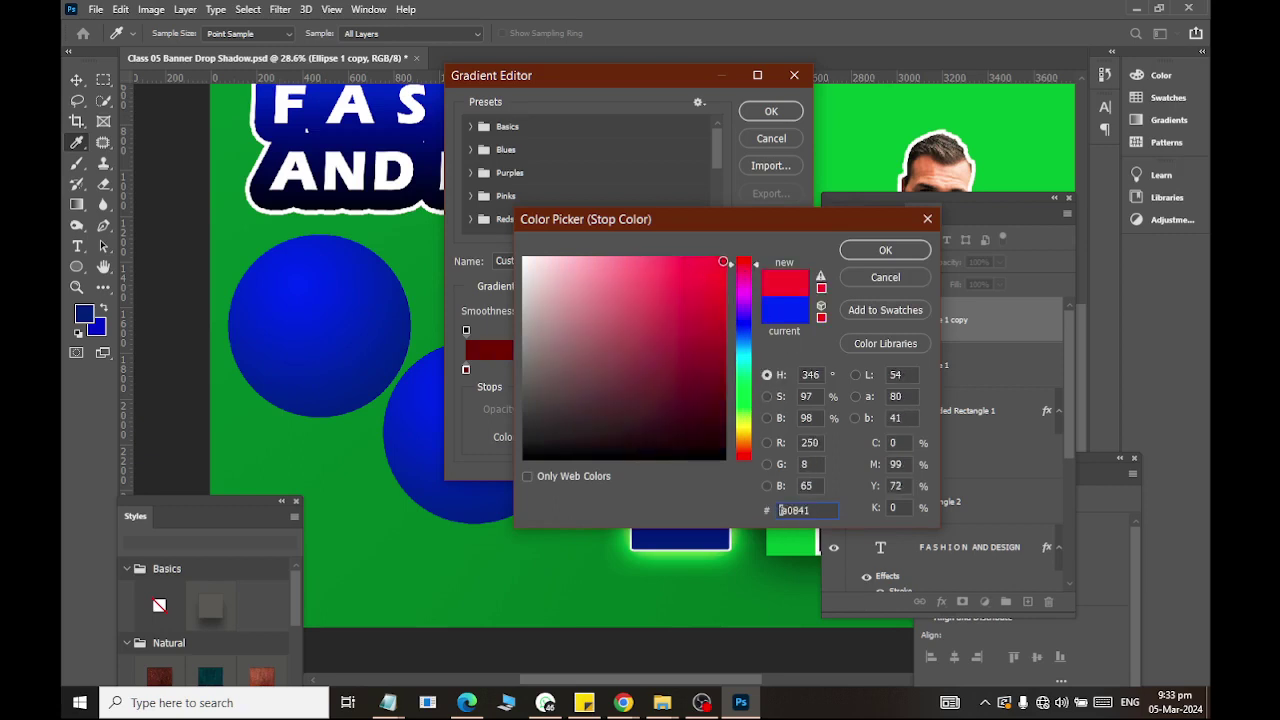
pyautogui.click(885, 250)
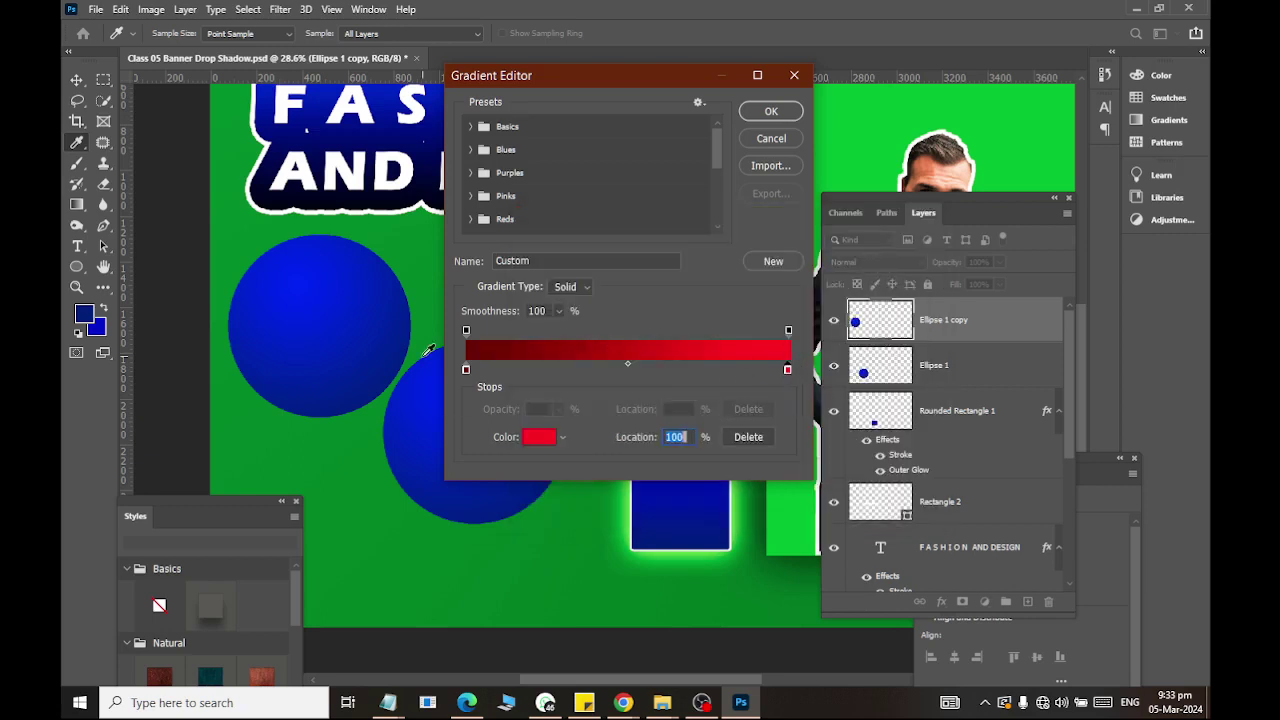
pyautogui.click(789, 112)
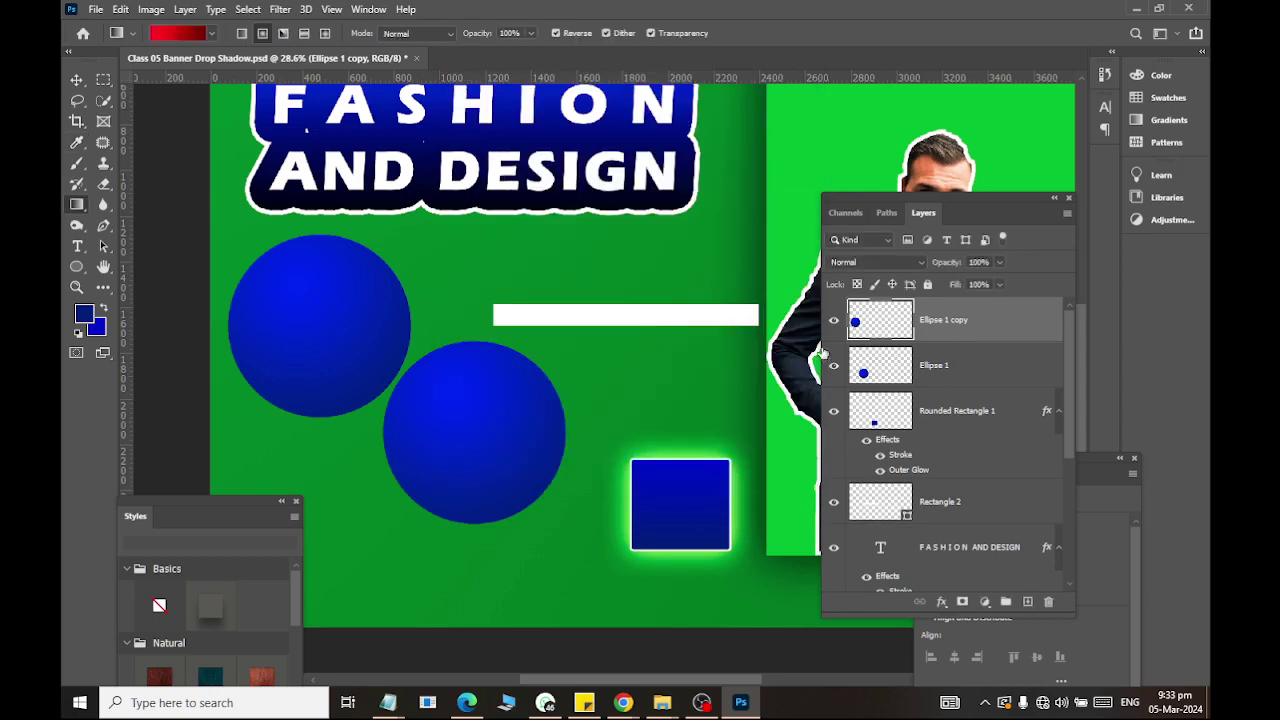
# Fill the Ellipse 1 copy circle with the red radial gradient.
pyautogui.keyDown('ctrl'); pyautogui.click(874, 333); pyautogui.keyUp('ctrl')
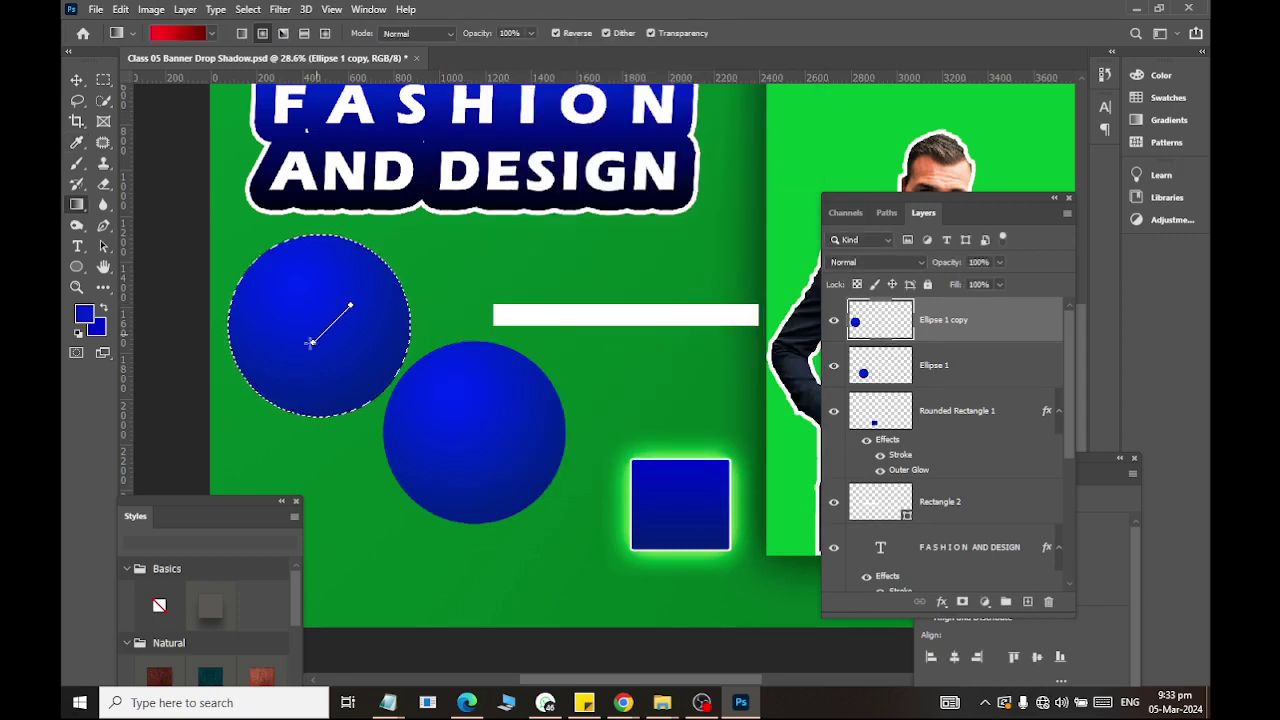
pyautogui.moveTo(268, 375); pyautogui.dragTo(258, 380)
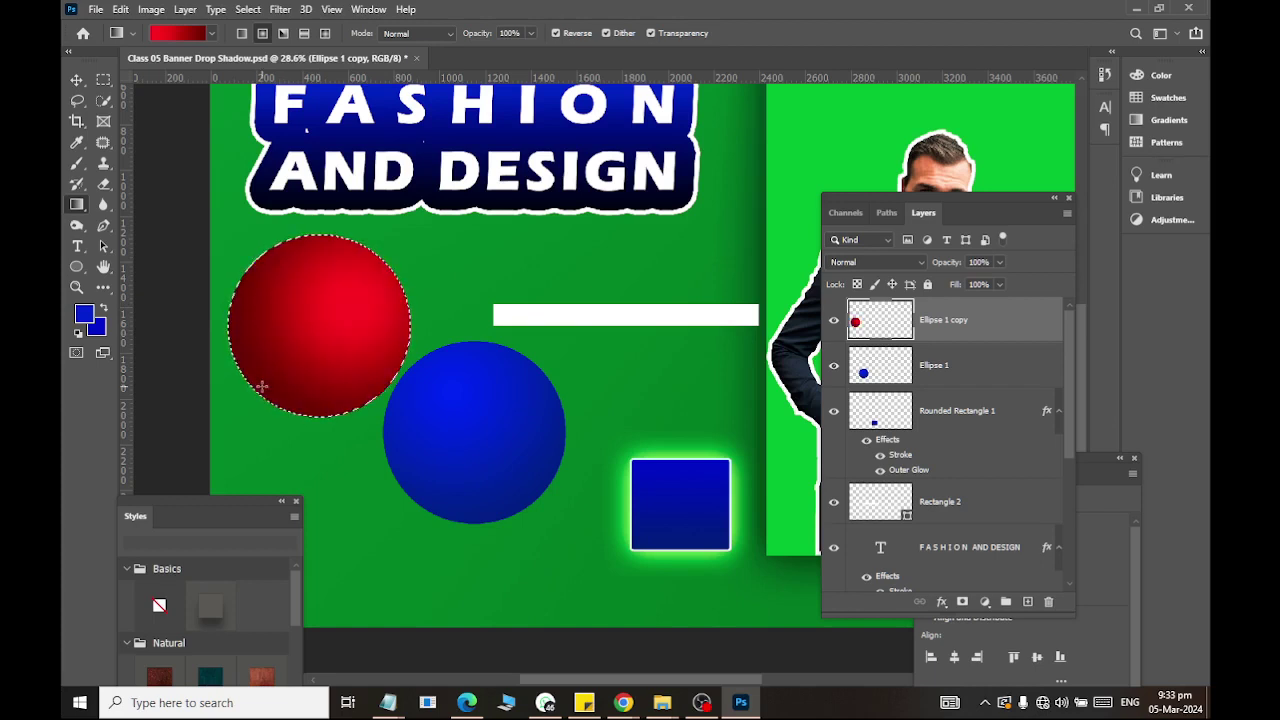
pyautogui.click(76, 80)
# Deselect, nudge the Ellipse 1 blue circle down-right, and open its Layer Style at Blending Options.
pyautogui.hotkey('ctrl', 'd')
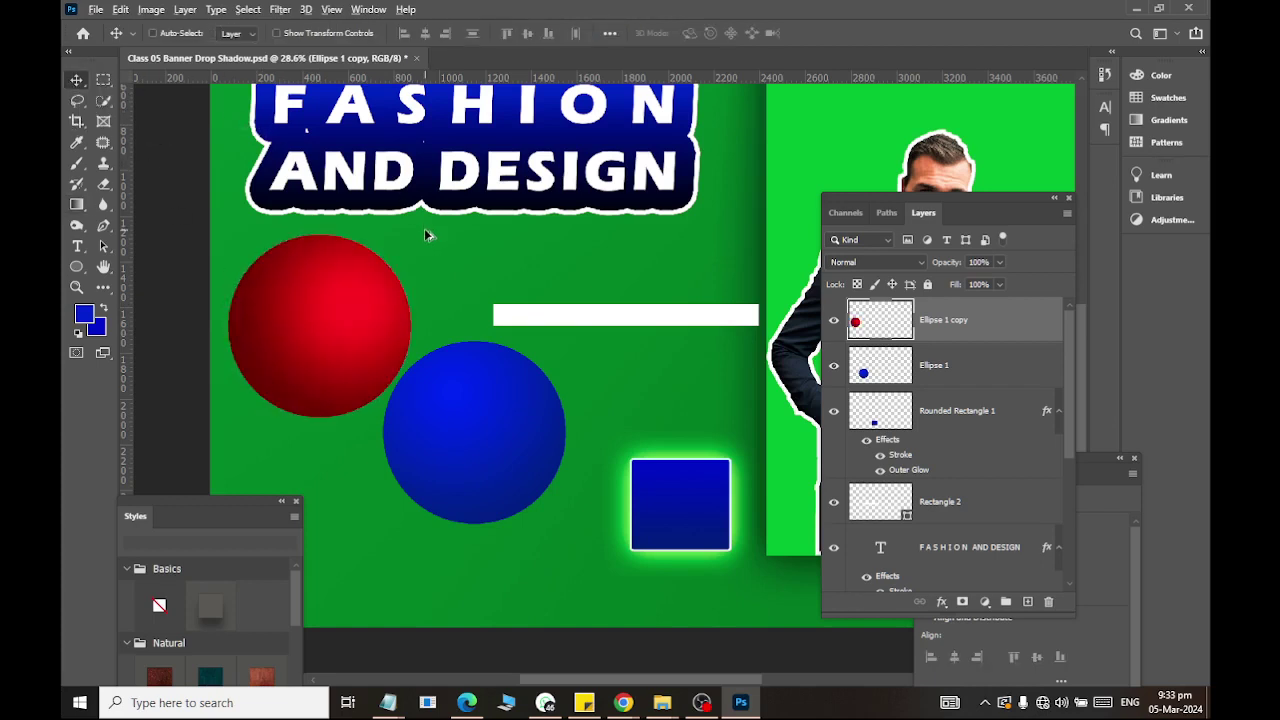
pyautogui.scroll(-1, 424, 229)
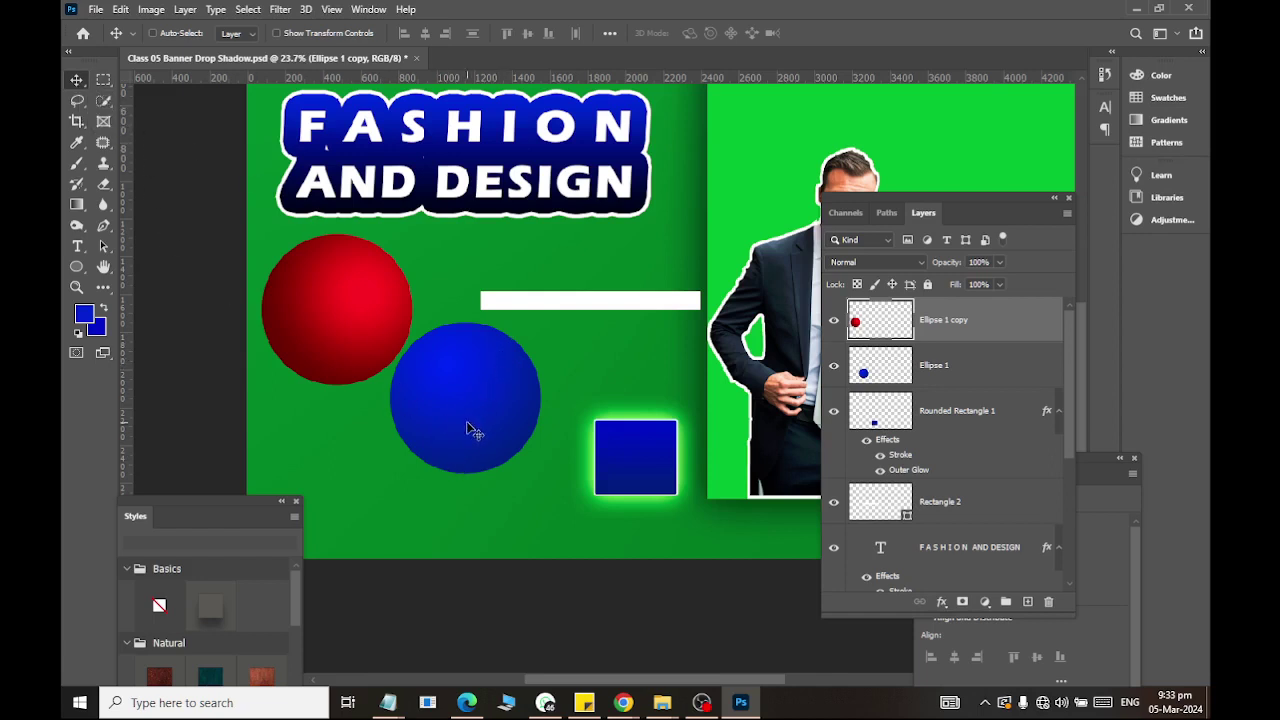
pyautogui.click(882, 371)
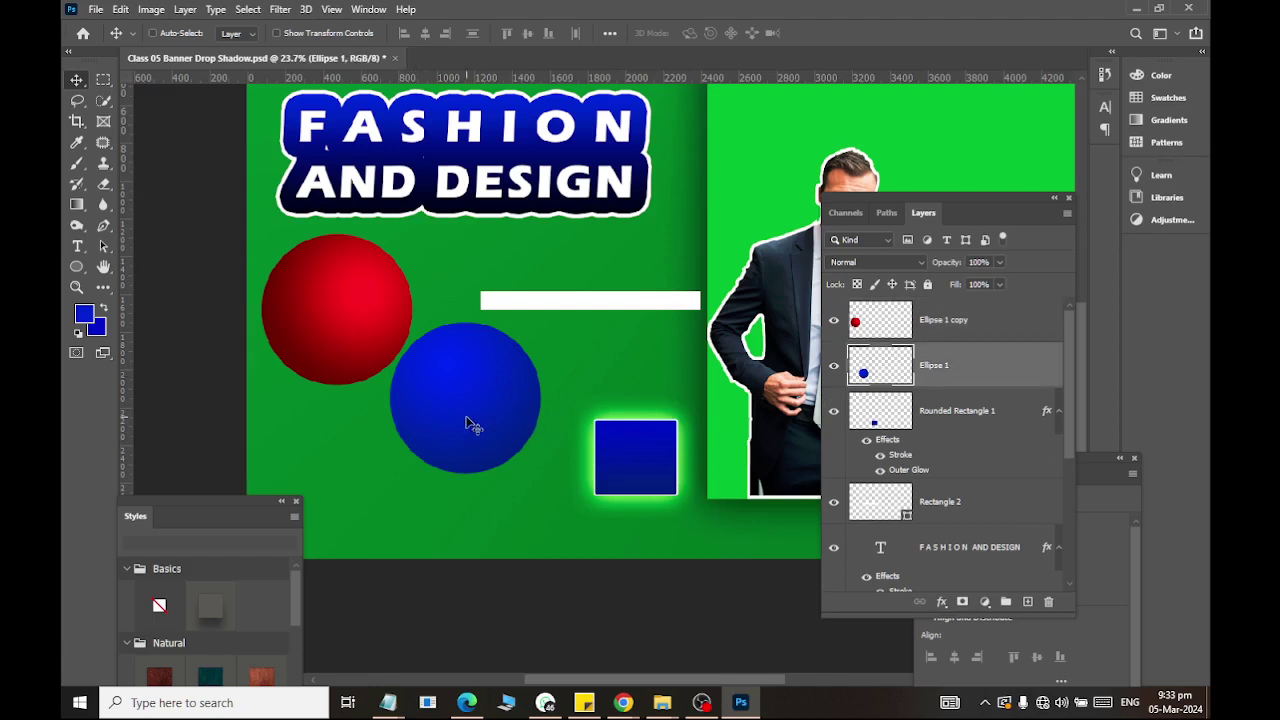
pyautogui.moveTo(471, 423); pyautogui.dragTo(494, 458)
pyautogui.click(941, 601)
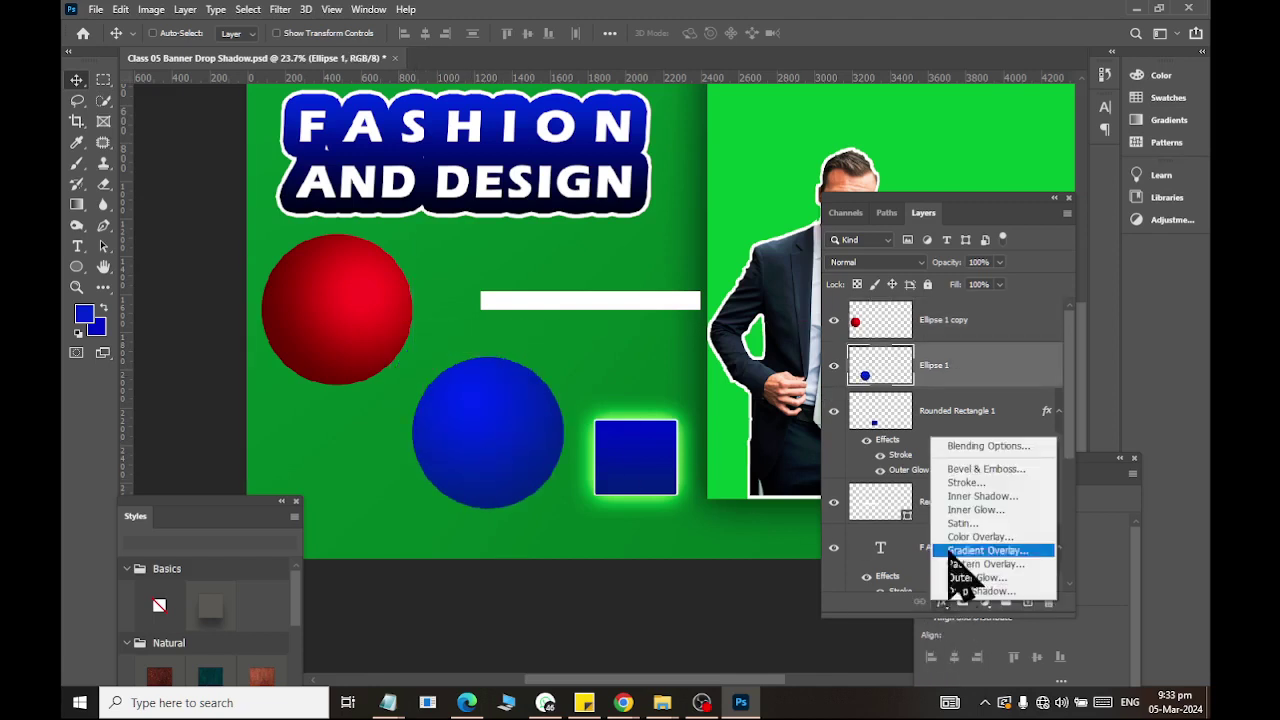
pyautogui.press('Escape')
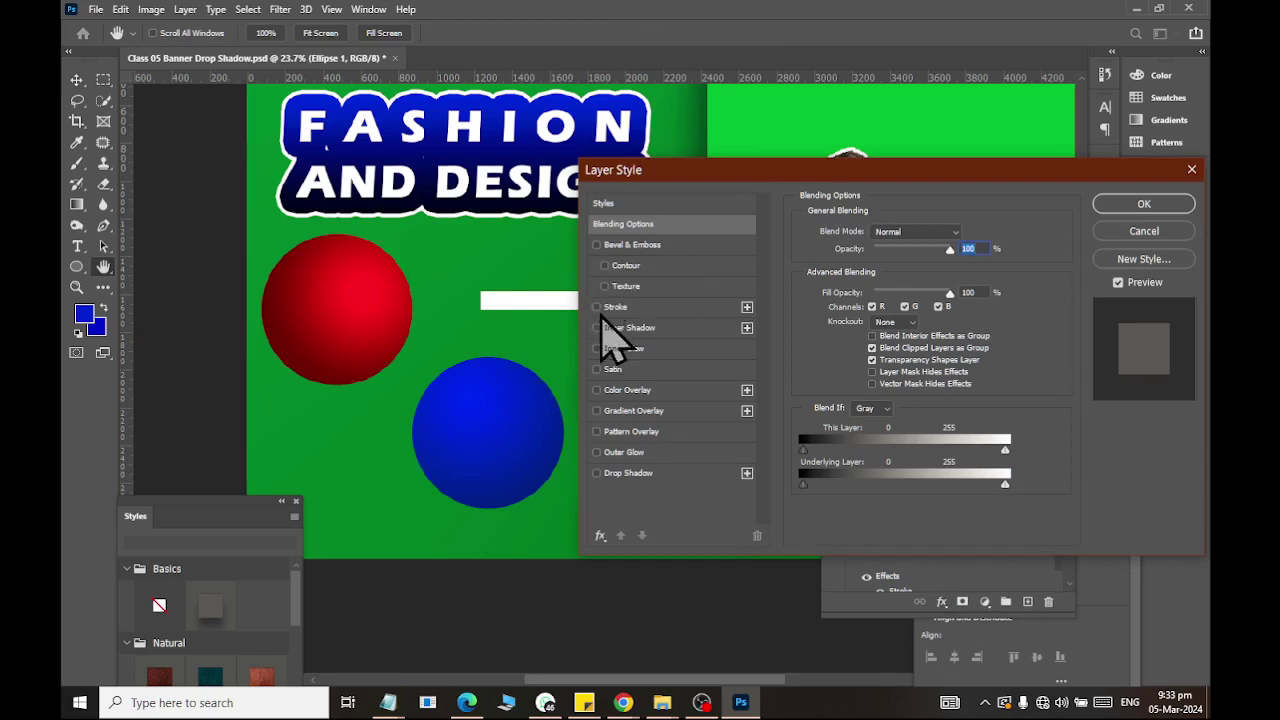
# Enable a Stroke on the blue circle and widen it to about 62 px.
pyautogui.click(597, 307)
pyautogui.moveTo(743, 194); pyautogui.dragTo(835, 201)
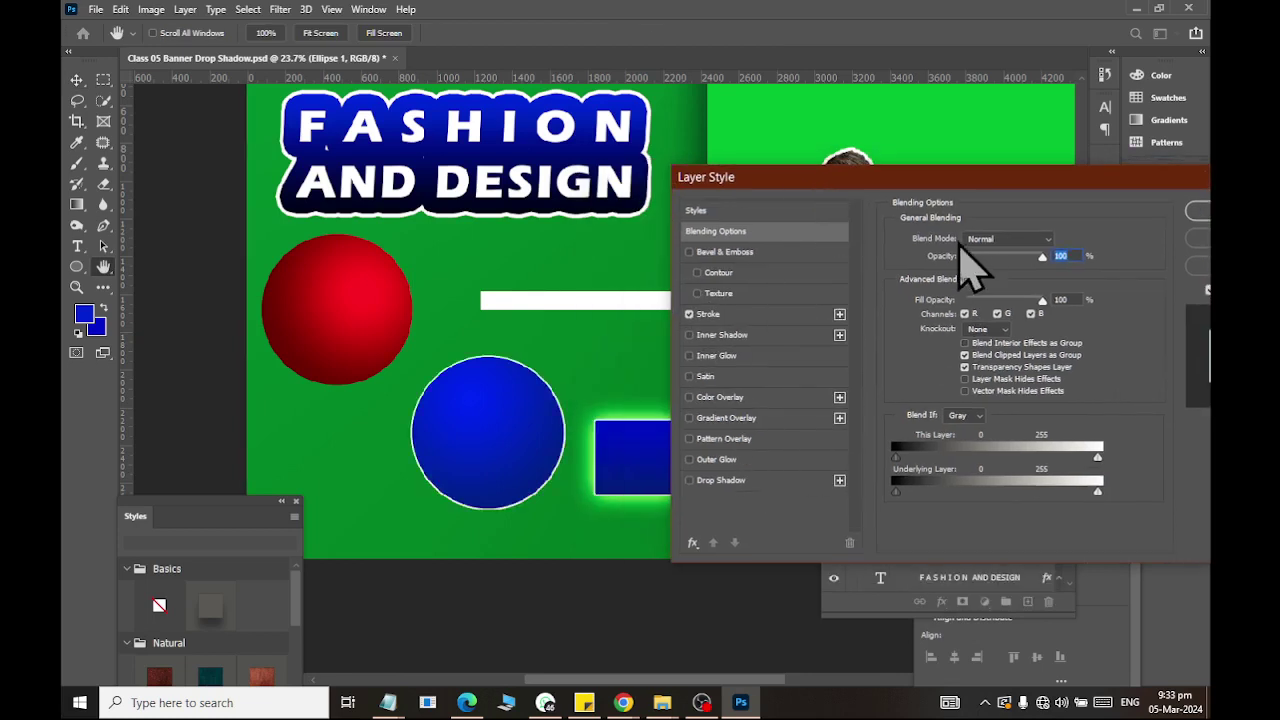
pyautogui.click(730, 316)
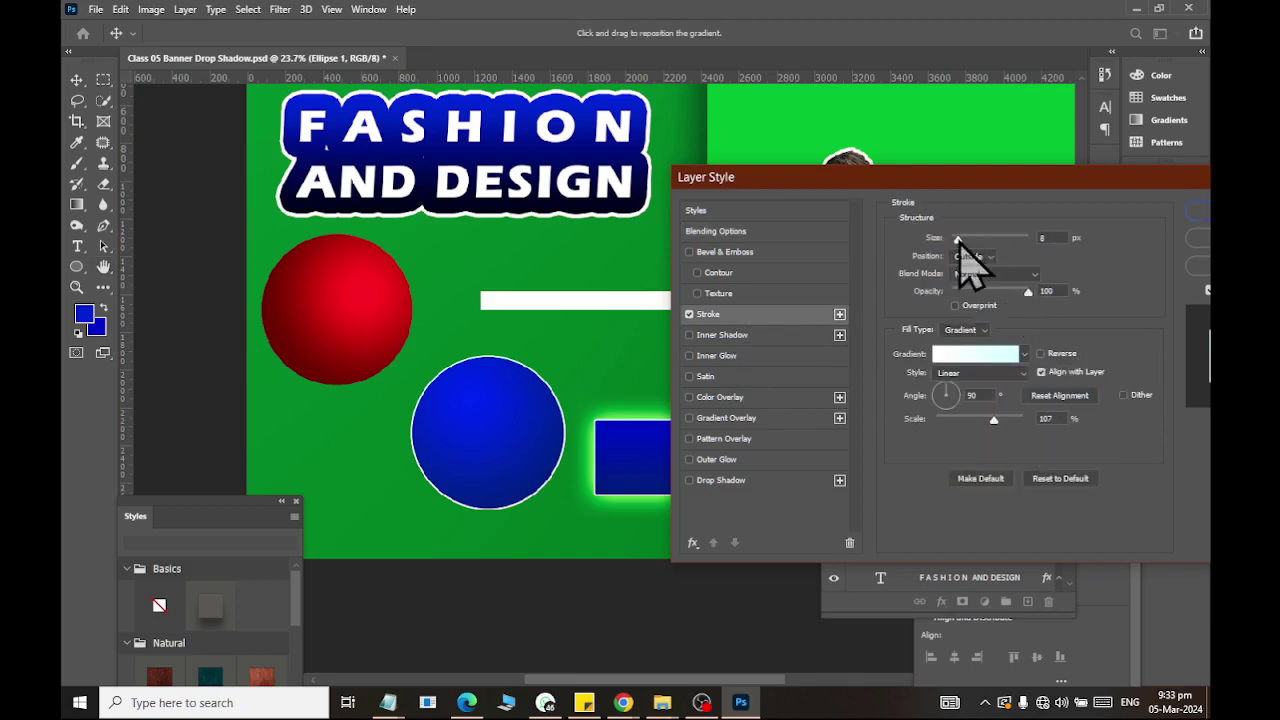
pyautogui.moveTo(956, 238); pyautogui.dragTo(975, 240)
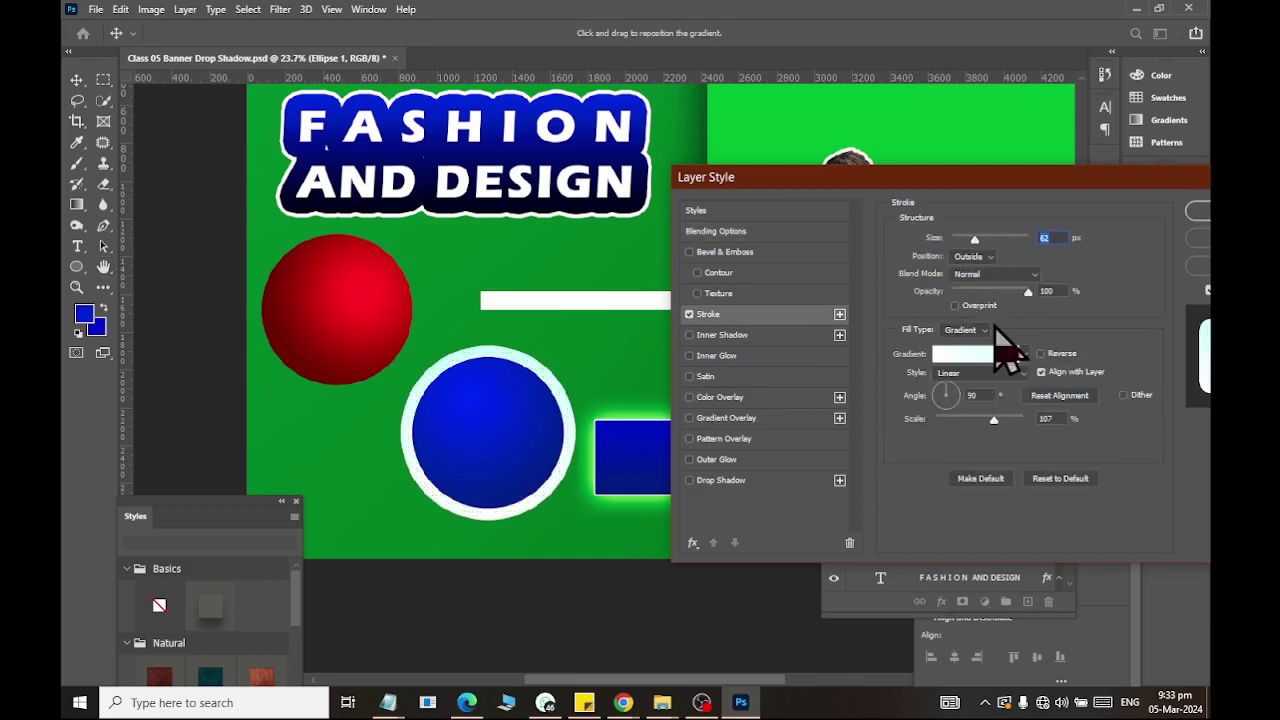
# Give the stroke a solid blue gradient preset with Radial style.
pyautogui.click(984, 330)
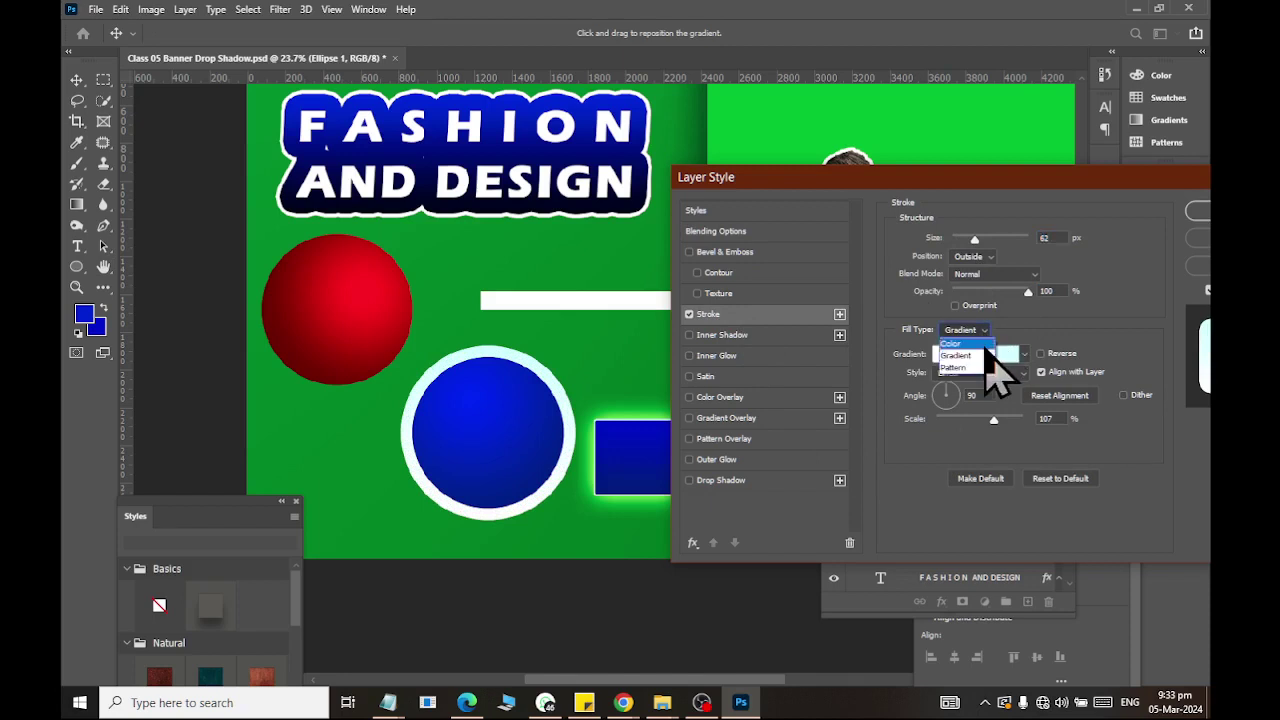
pyautogui.click(1000, 352)
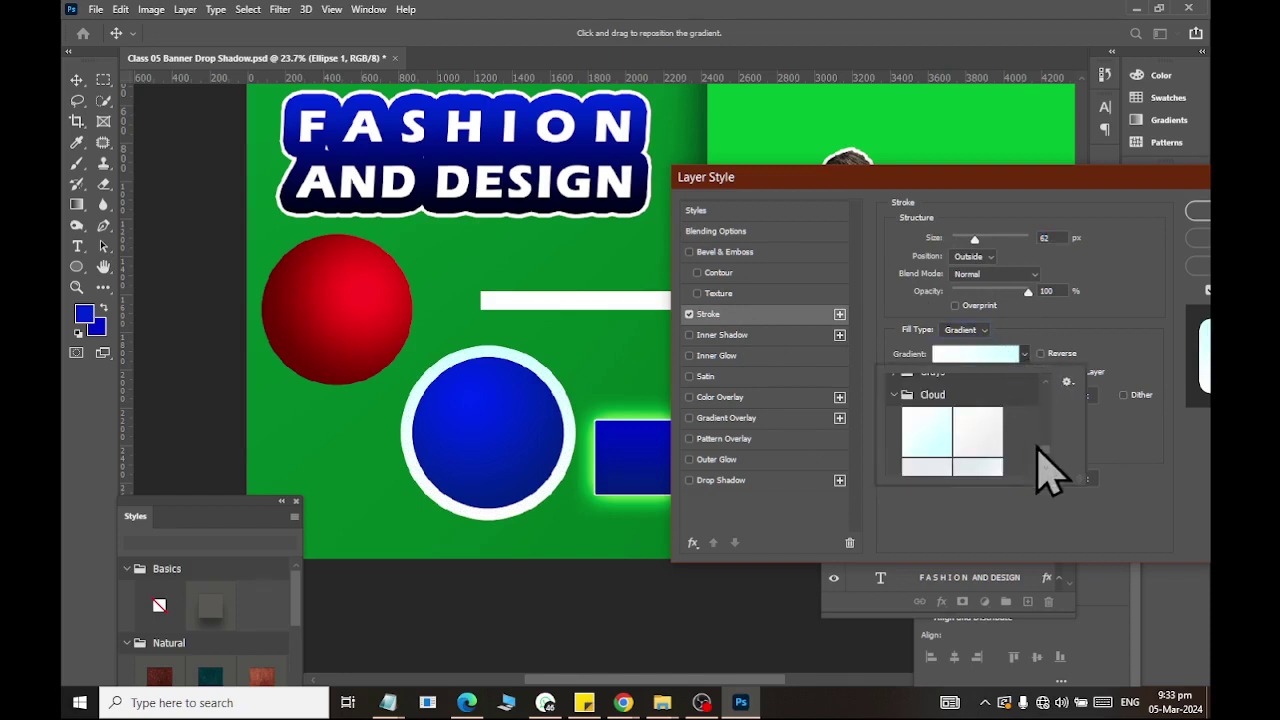
pyautogui.moveTo(1044, 452); pyautogui.dragTo(1039, 371)
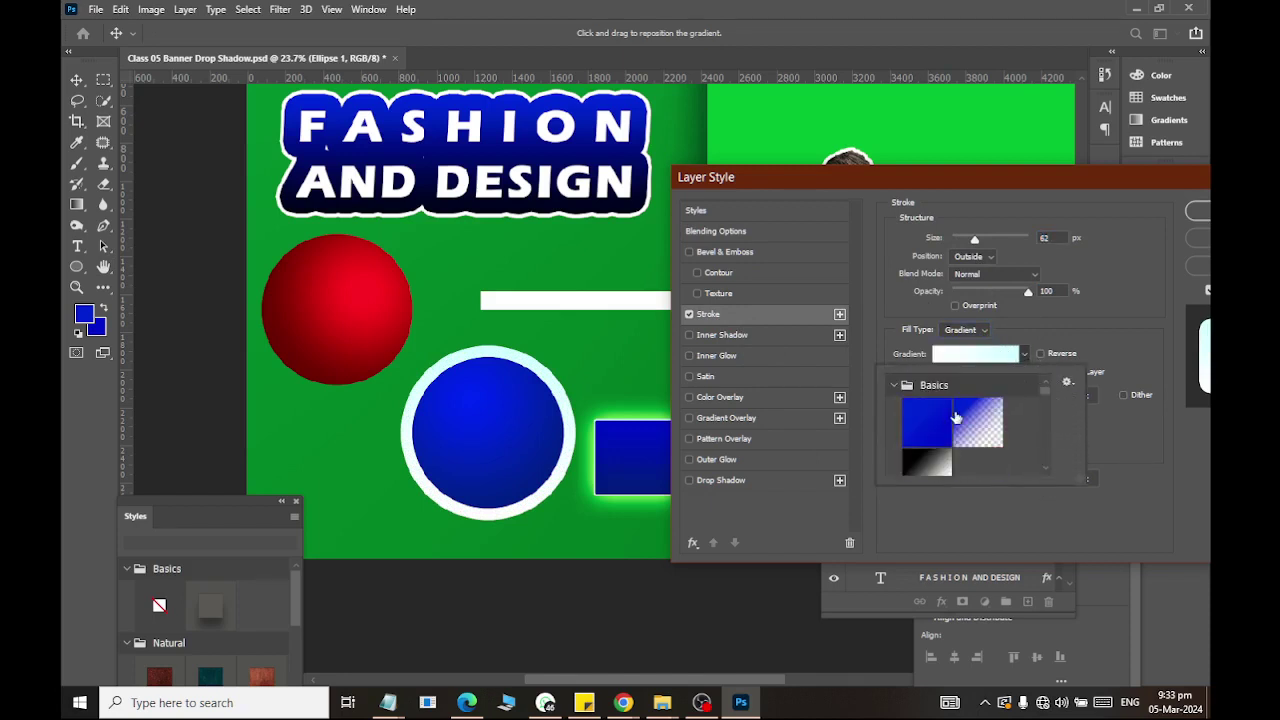
pyautogui.click(918, 423)
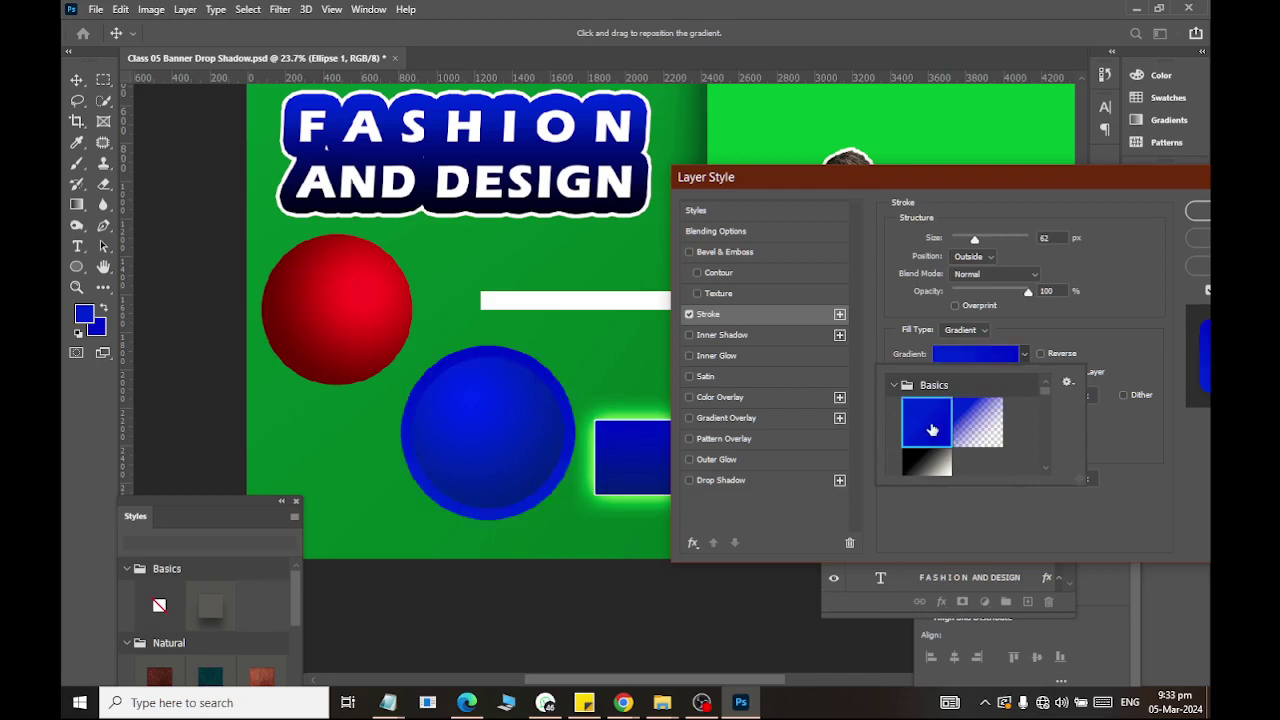
pyautogui.click(968, 347)
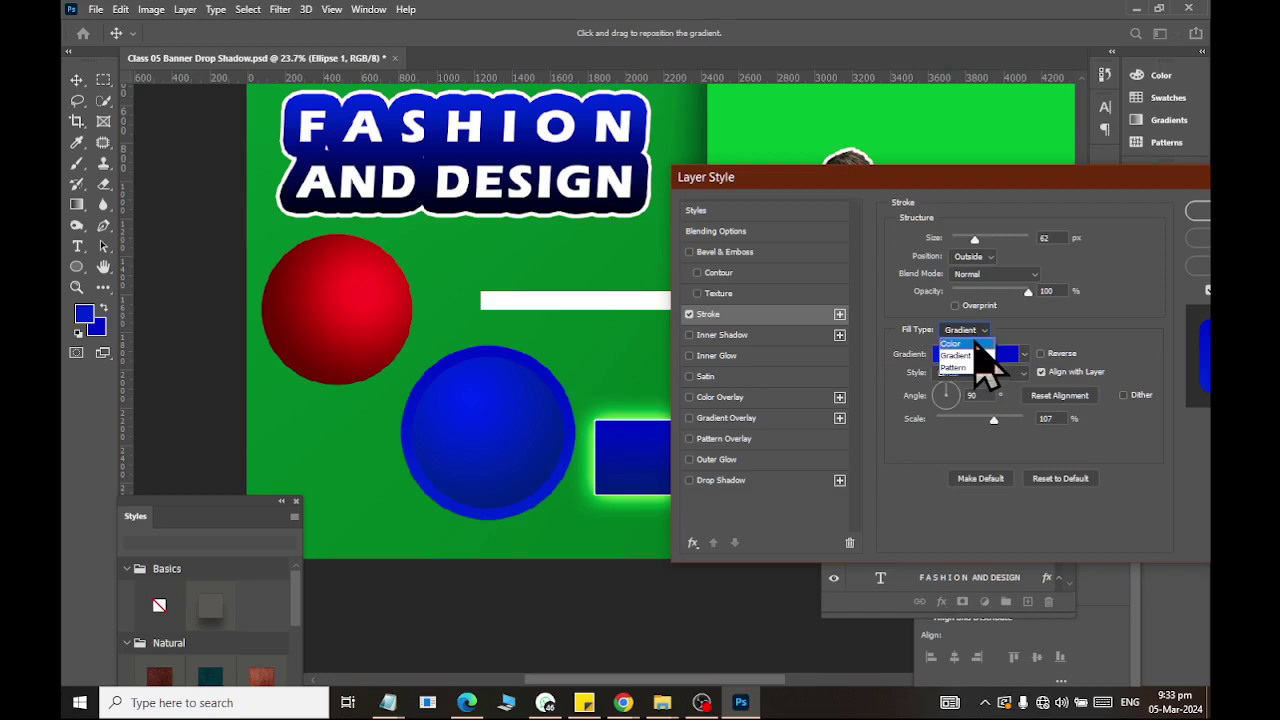
pyautogui.click(980, 375)
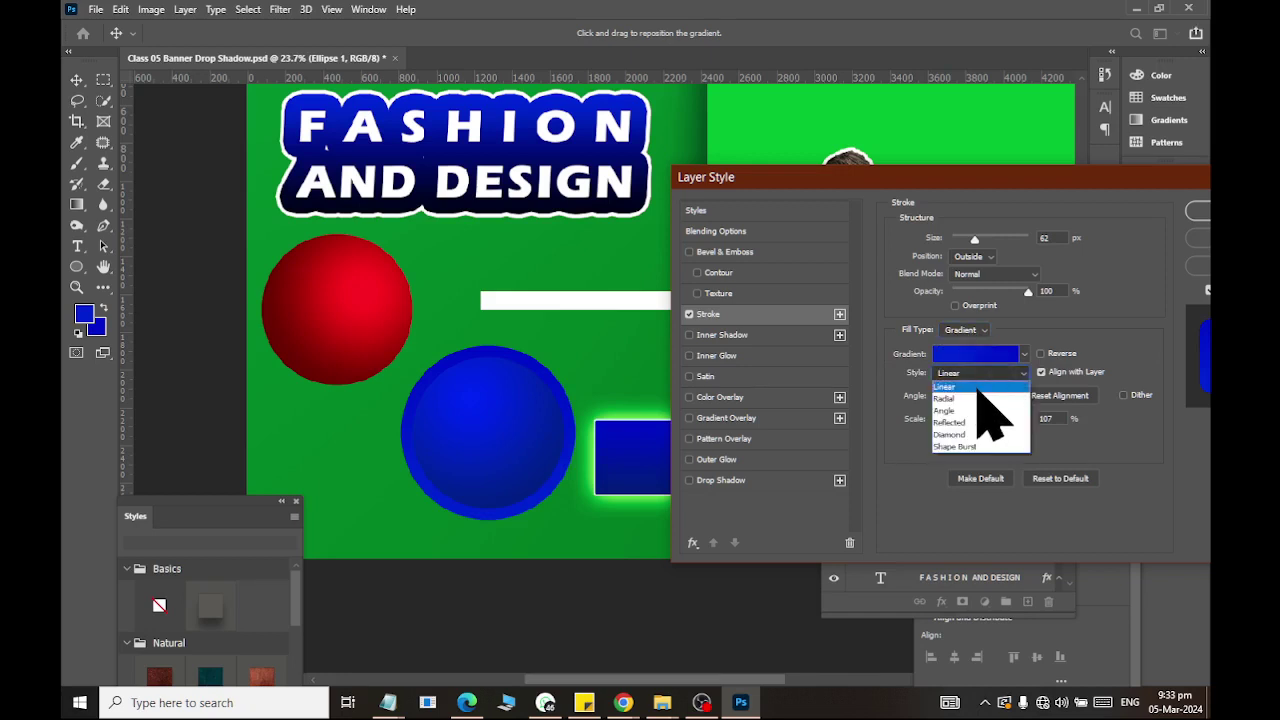
pyautogui.click(977, 397)
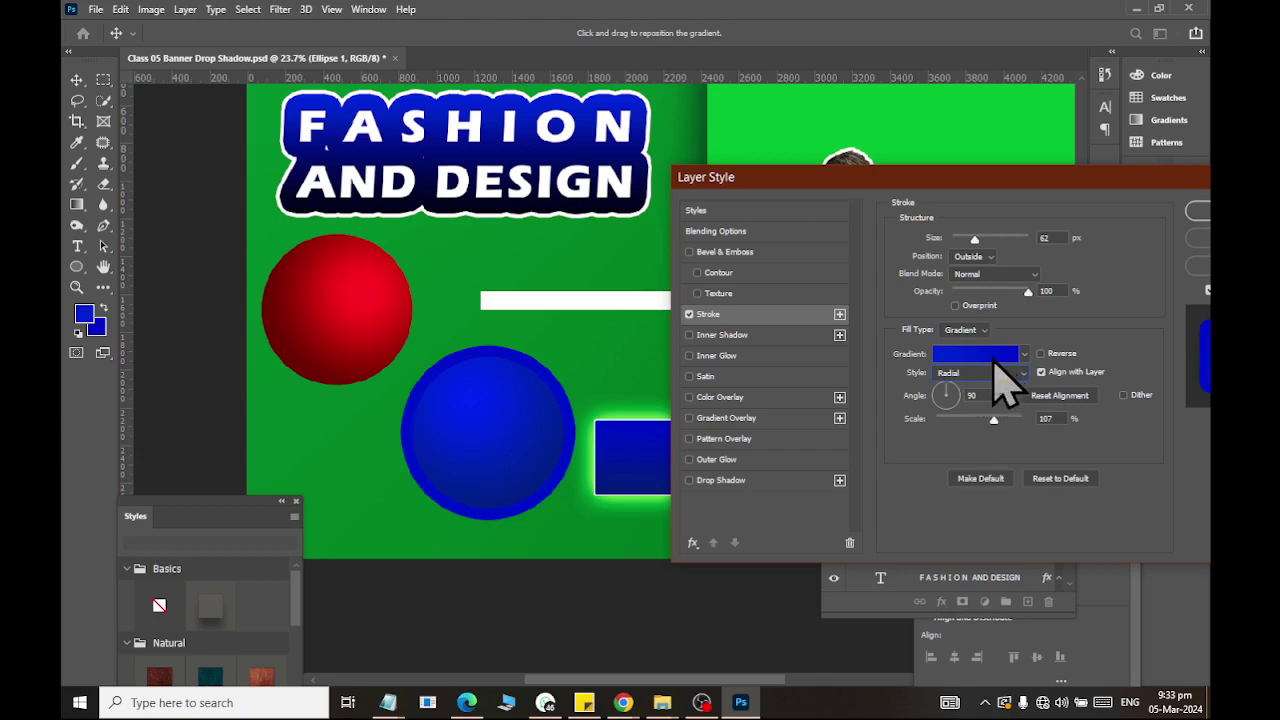
# Try a red gradient sampled from the red circle, then revert the style to Linear.
pyautogui.click(995, 356)
pyautogui.click(467, 370)
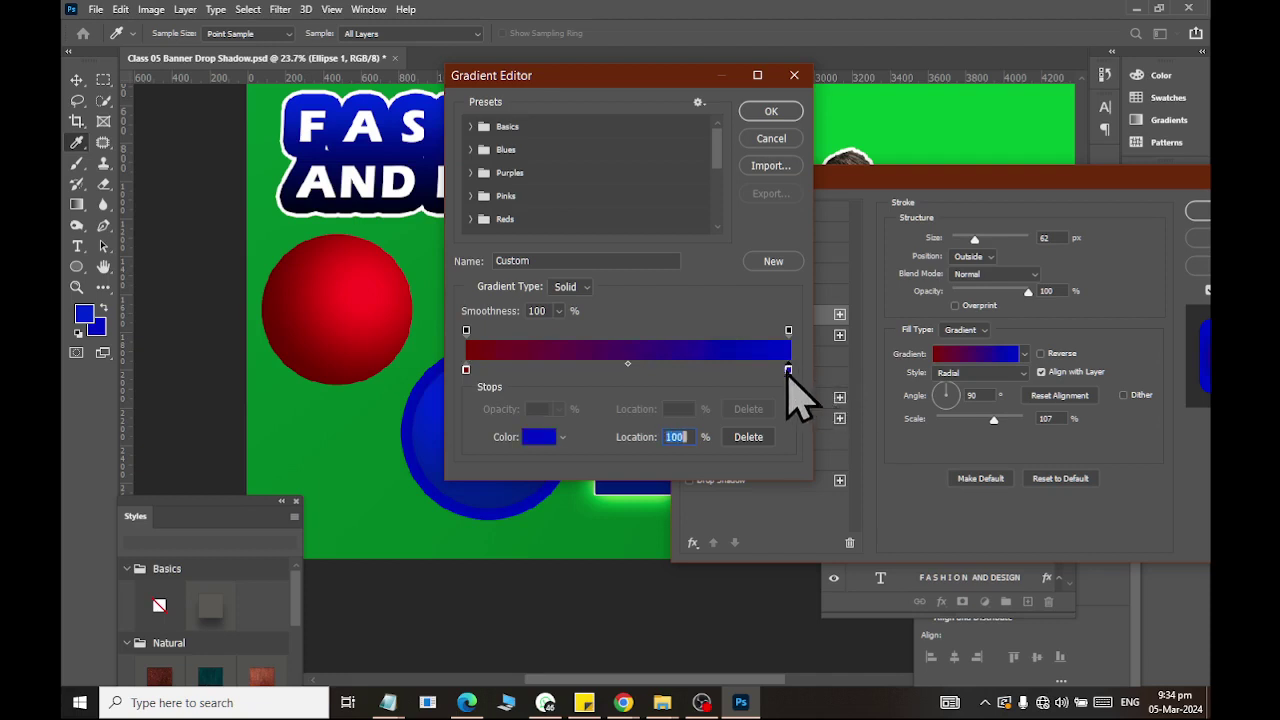
pyautogui.click(358, 276)
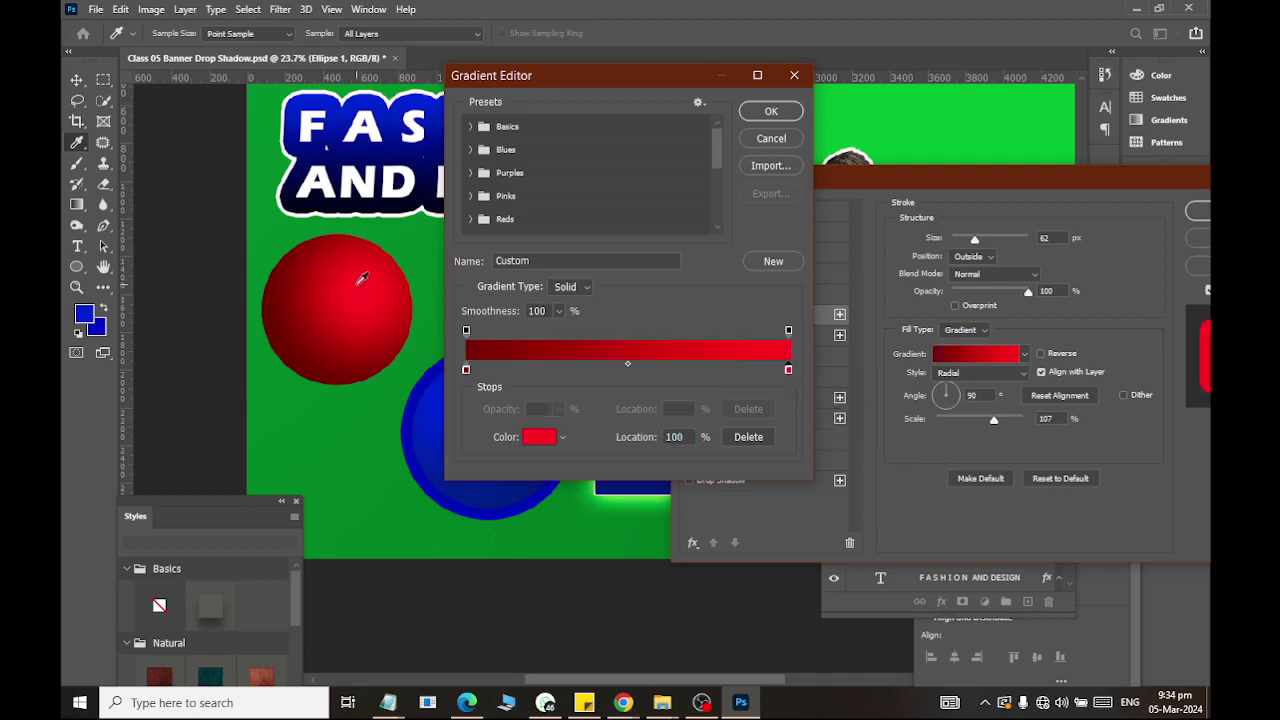
pyautogui.click(772, 112)
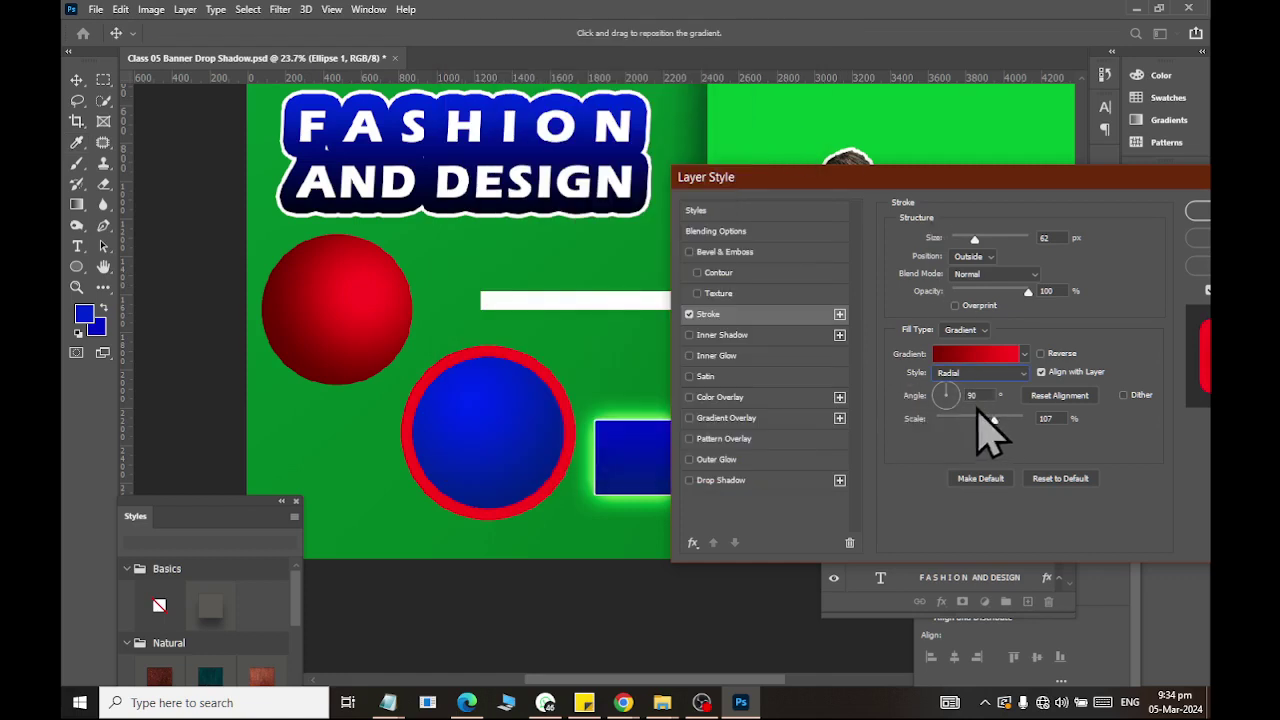
pyautogui.click(1004, 372)
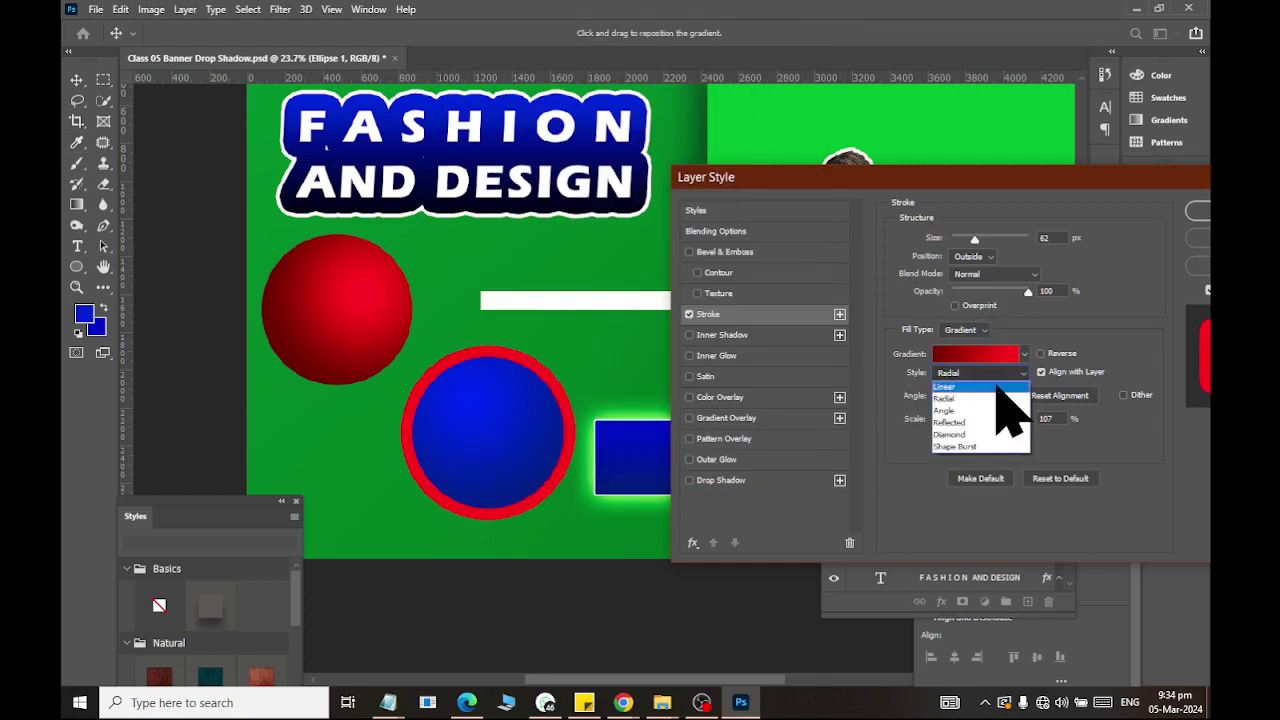
pyautogui.click(997, 387)
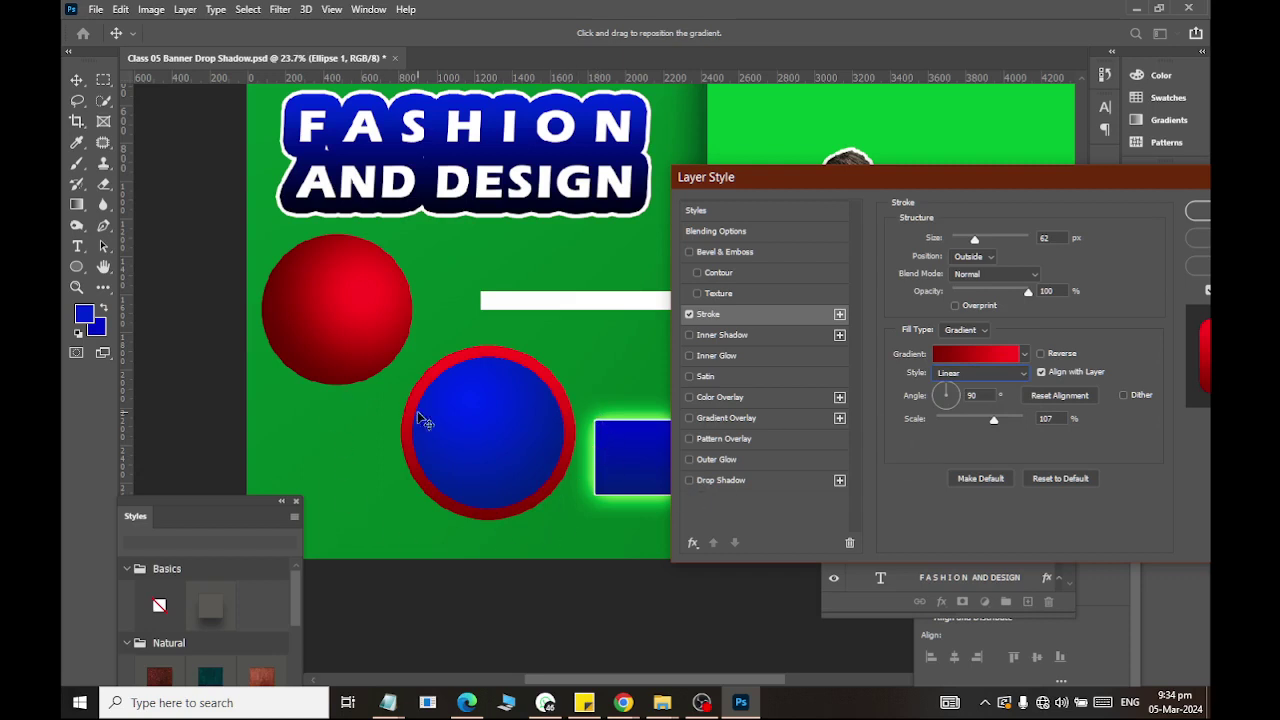
# Apply the light-blue gradient preset to the stroke and set its style to Radial.
pyautogui.click(1025, 356)
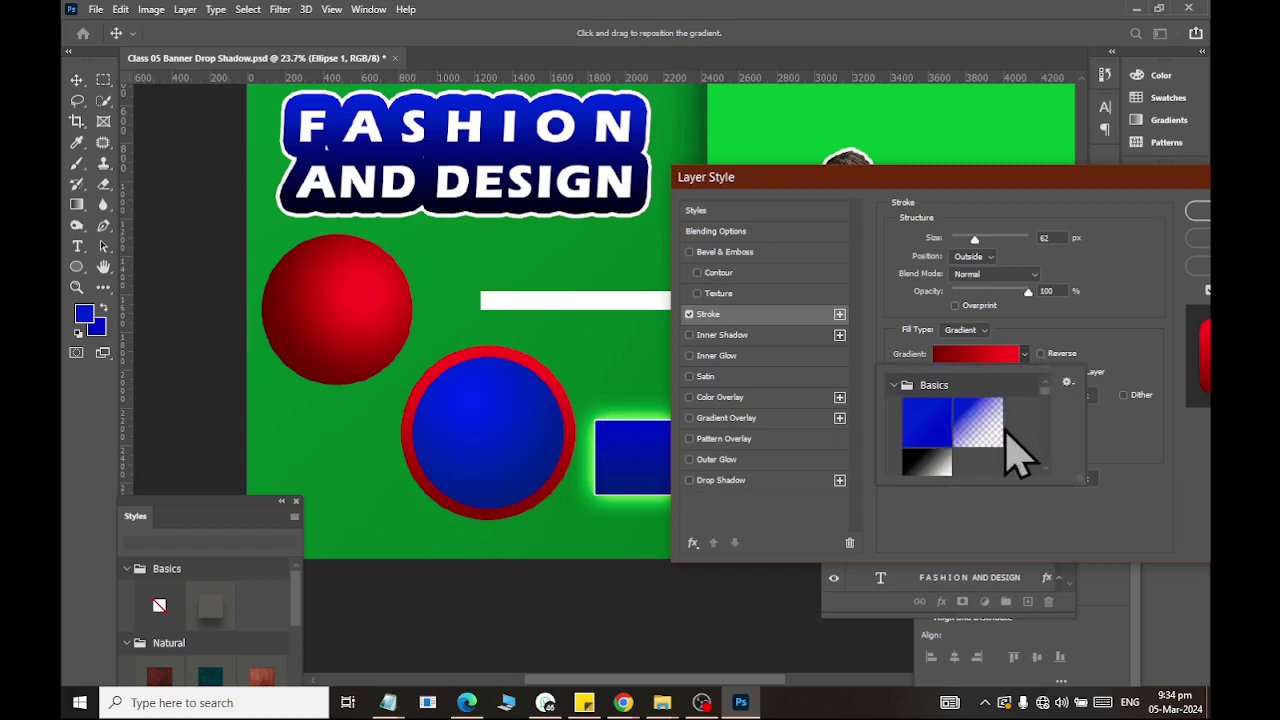
pyautogui.click(1002, 430)
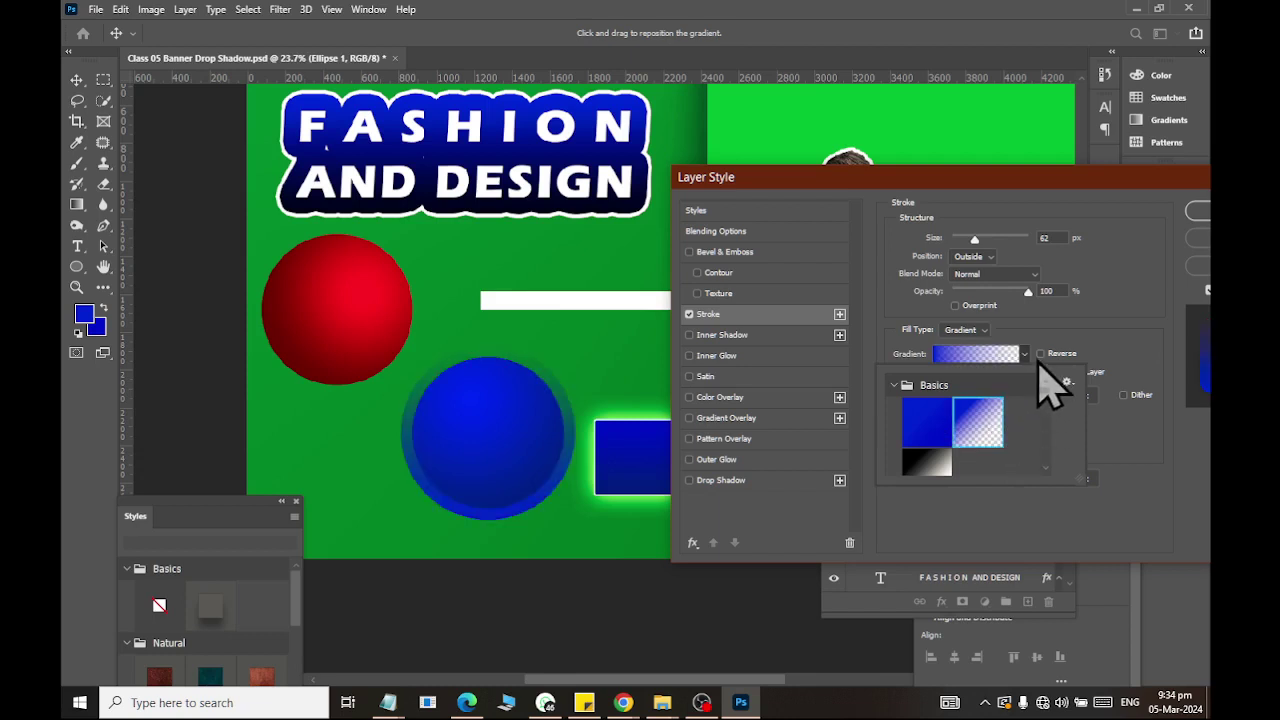
pyautogui.click(1028, 356)
pyautogui.scroll(-3, 1043, 440)
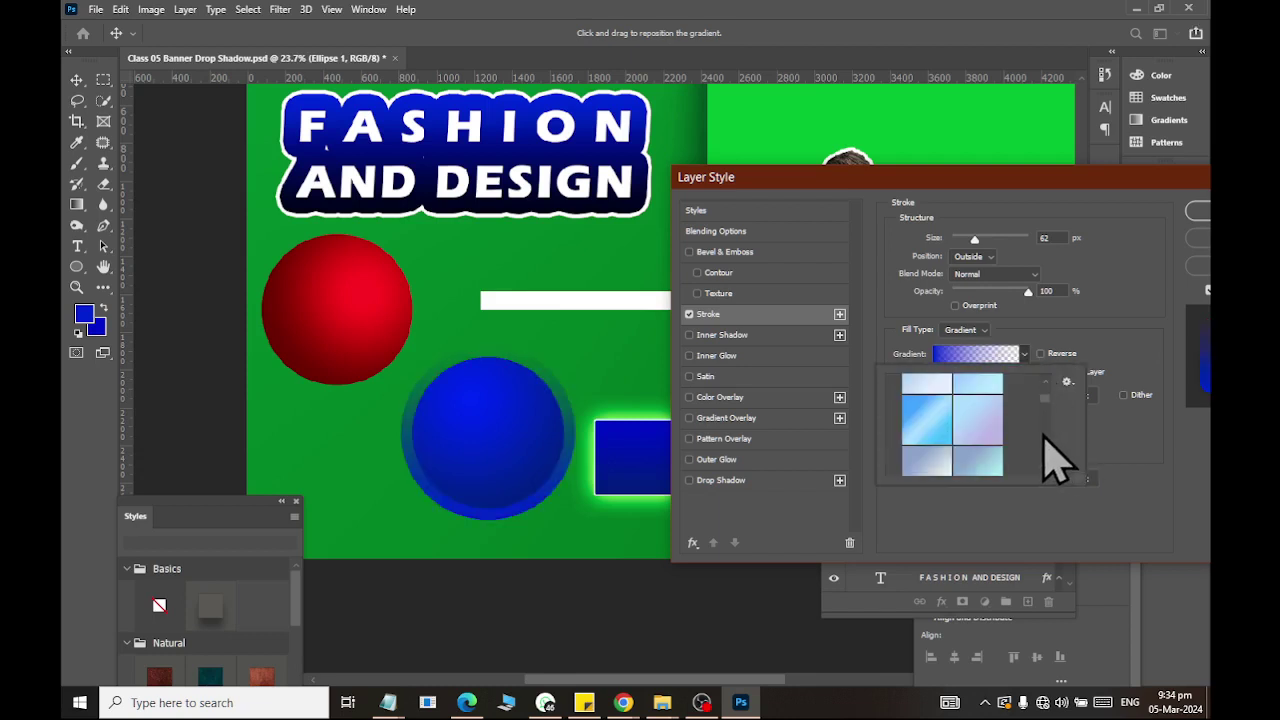
pyautogui.click(927, 421)
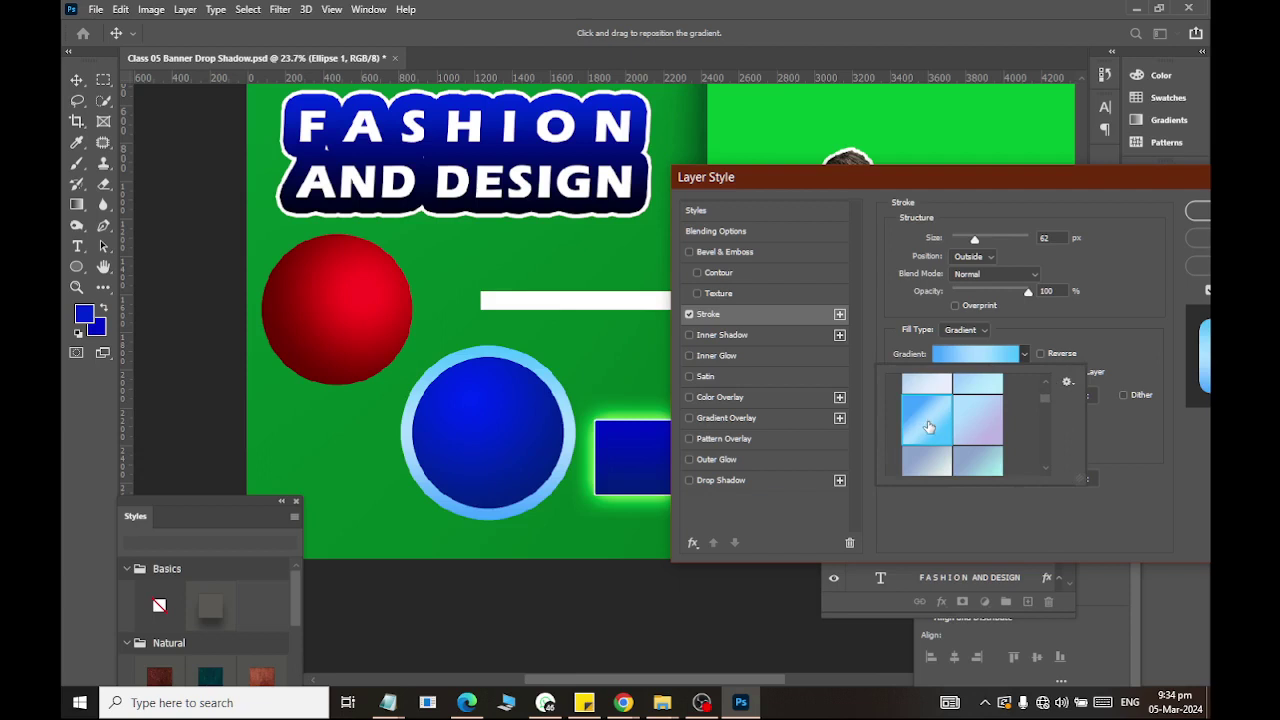
pyautogui.click(905, 345)
pyautogui.click(975, 372)
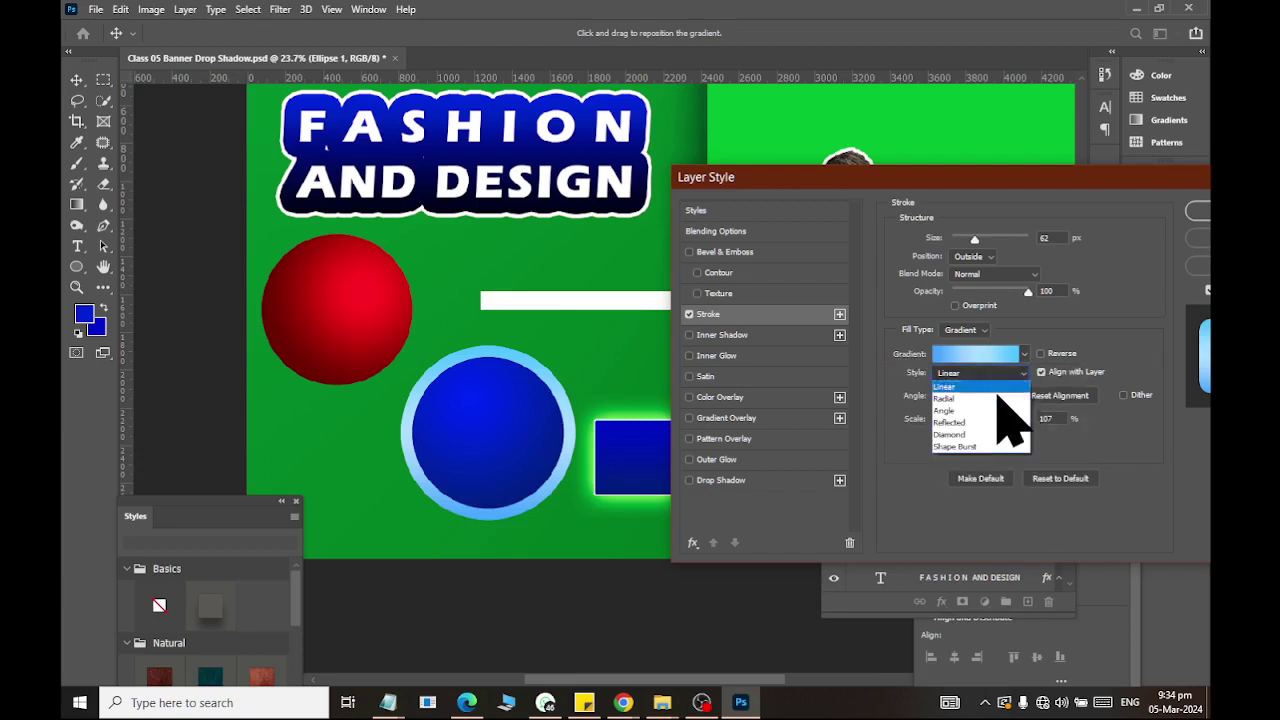
pyautogui.click(998, 398)
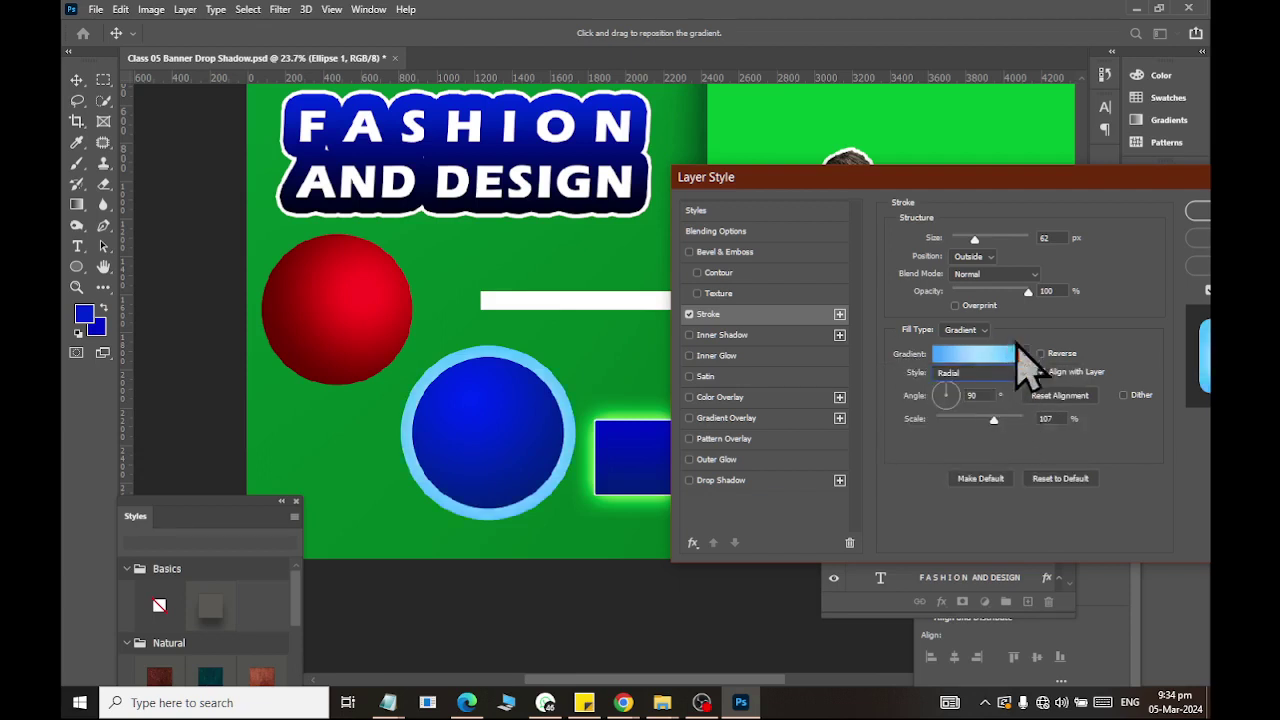
# Lower the gradient scale, add a second solid blue 120 px stroke, and click OK.
pyautogui.moveTo(993, 418); pyautogui.dragTo(944, 421)
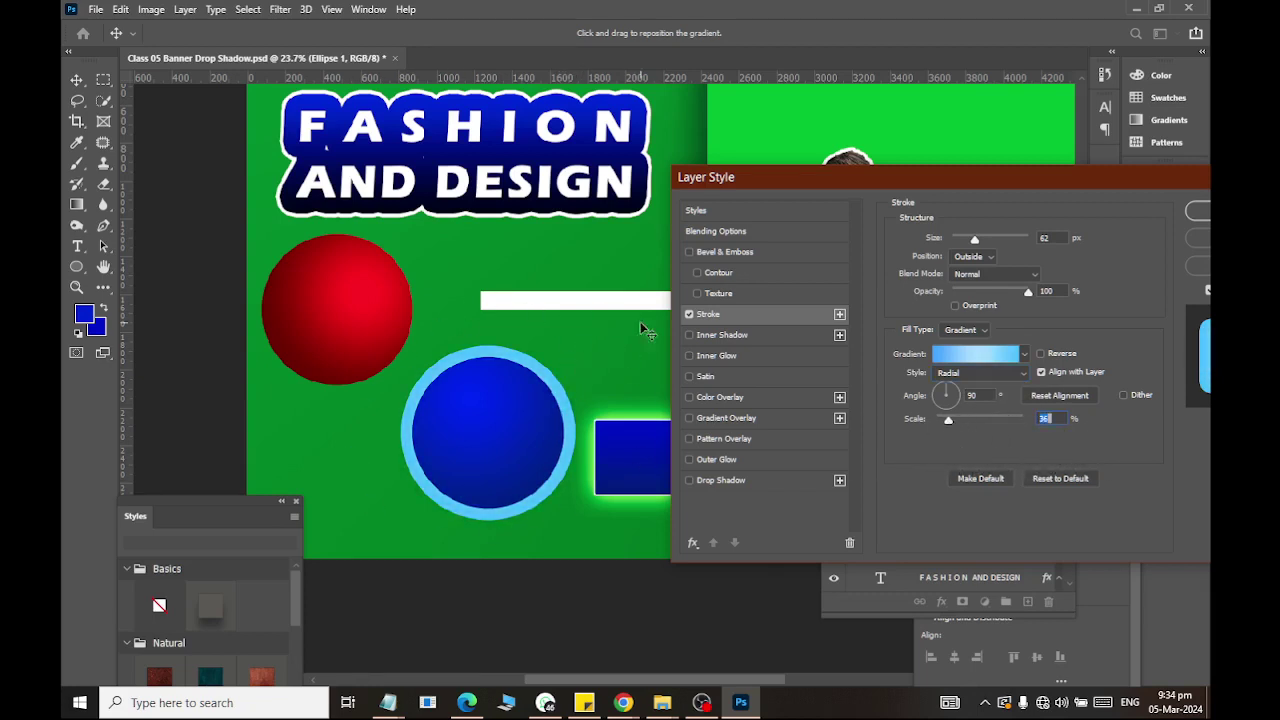
pyautogui.click(839, 314)
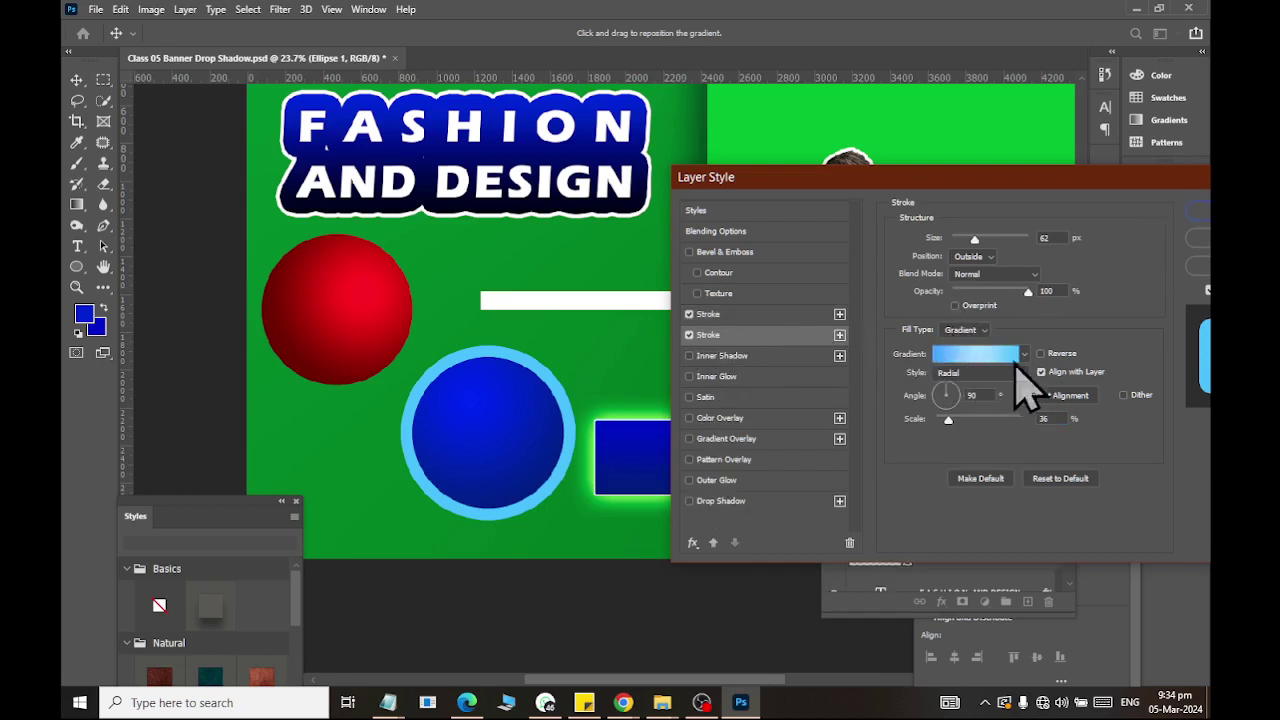
pyautogui.click(1023, 355)
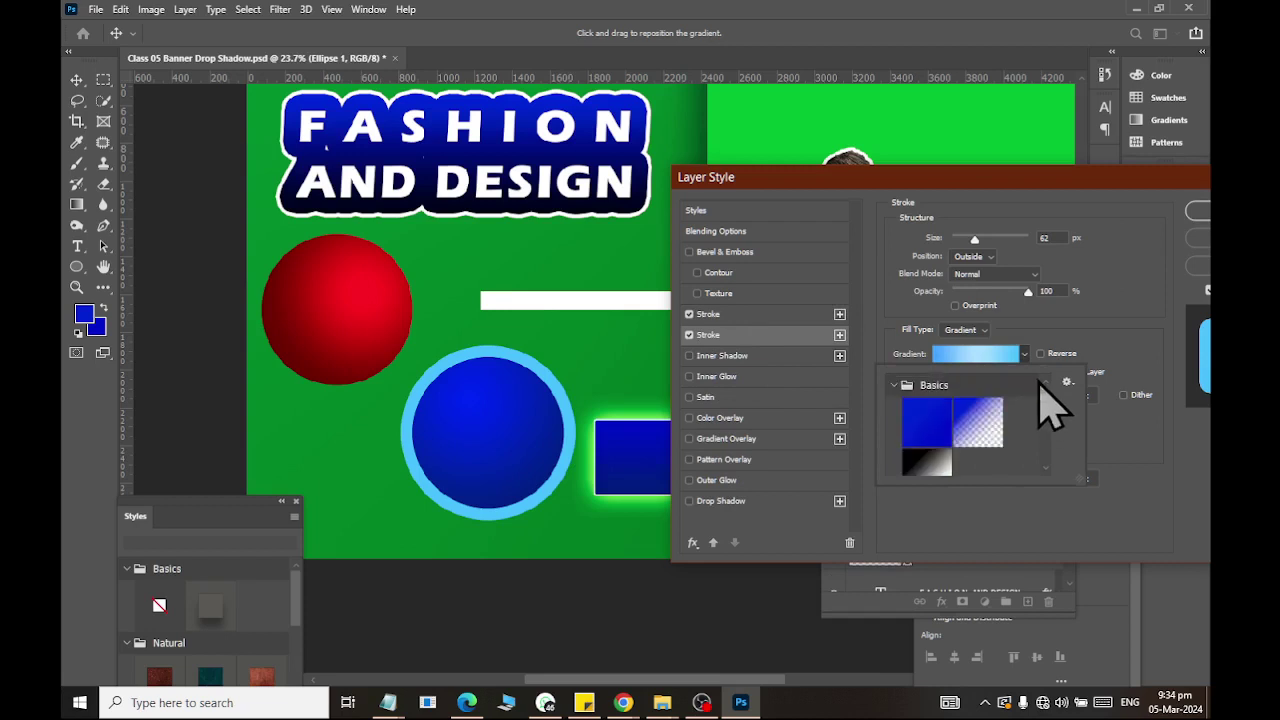
pyautogui.click(928, 425)
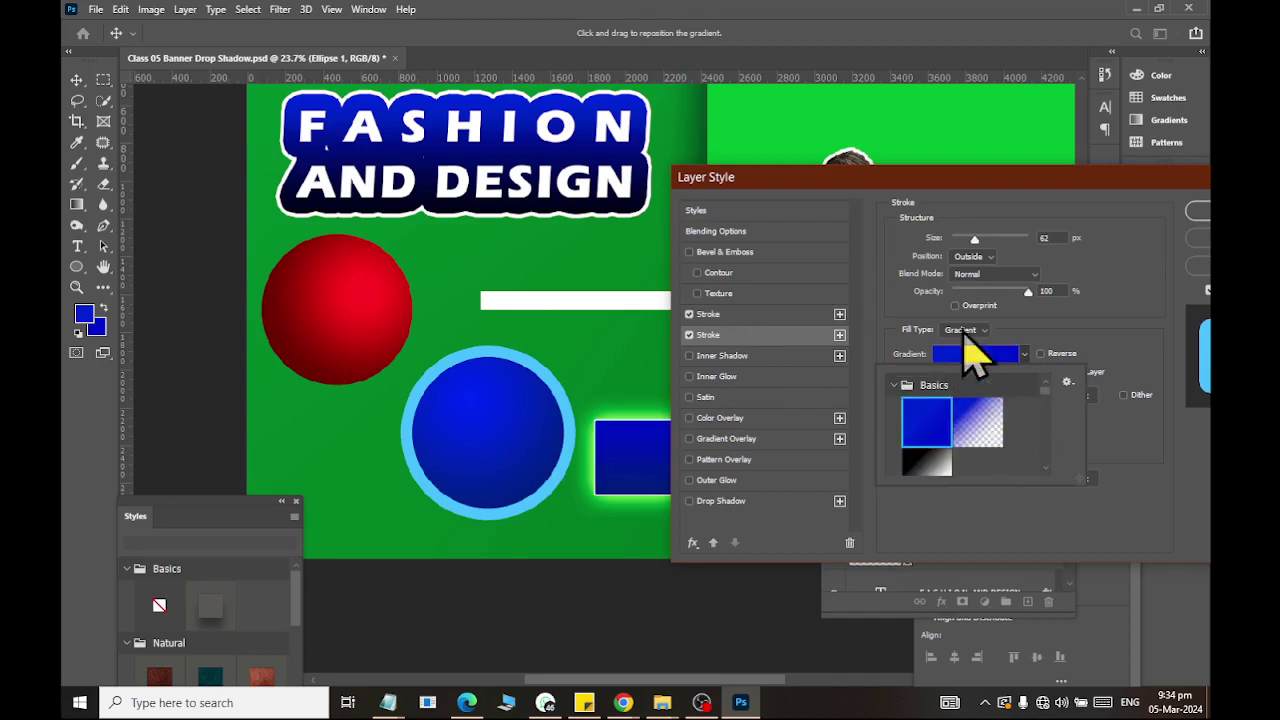
pyautogui.click(895, 305)
pyautogui.moveTo(975, 240); pyautogui.dragTo(994, 242)
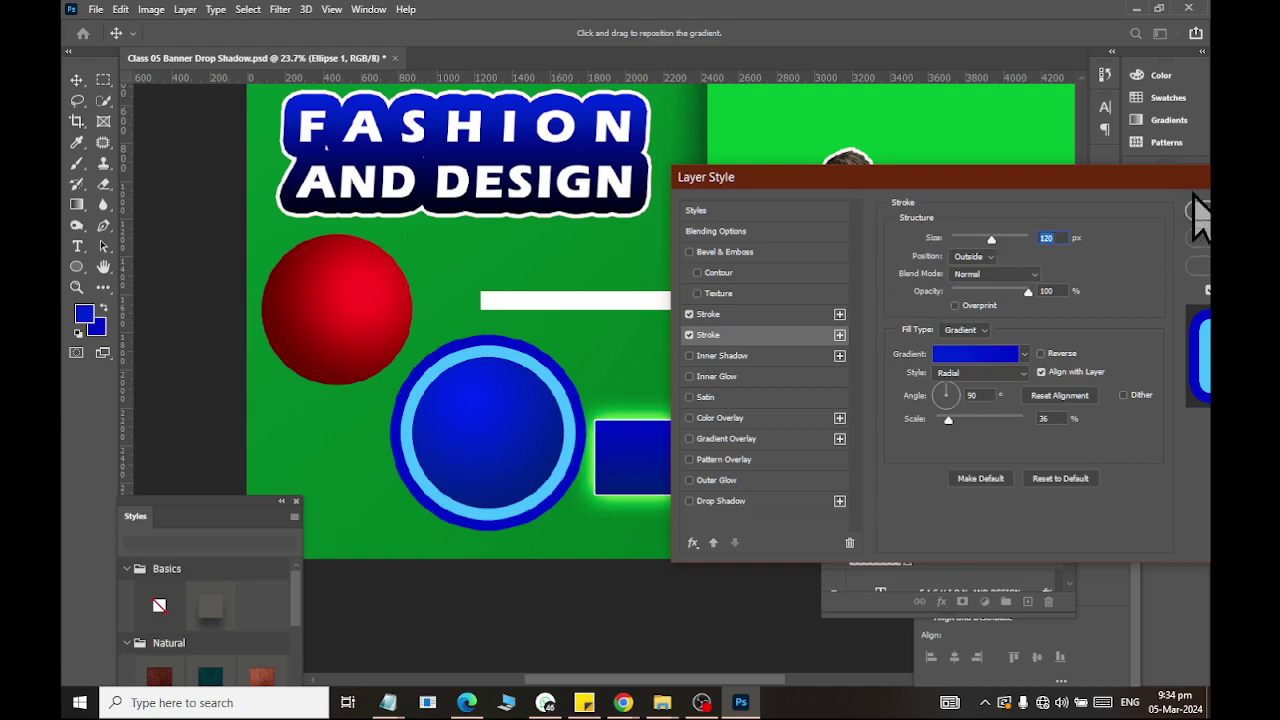
pyautogui.click(1199, 212)
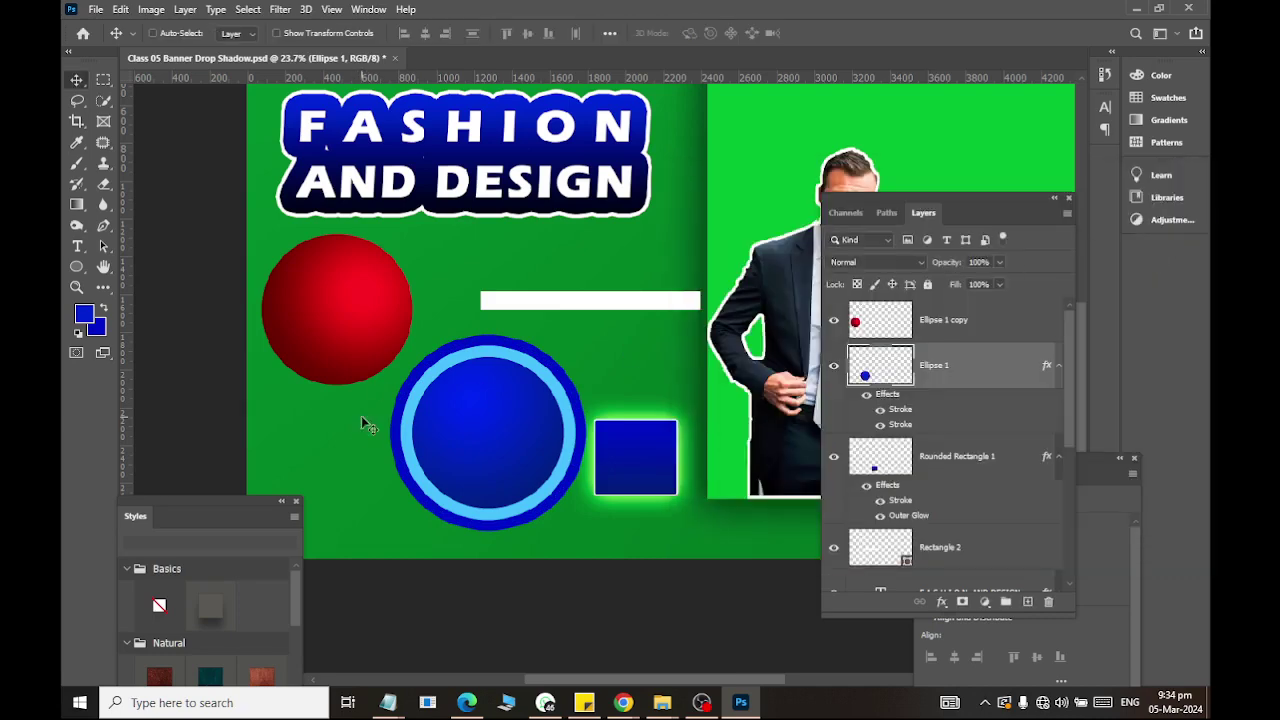
# Select the red circle's Ellipse 1 copy layer and open its fx effects list.
pyautogui.scroll(-2, 530, 372)
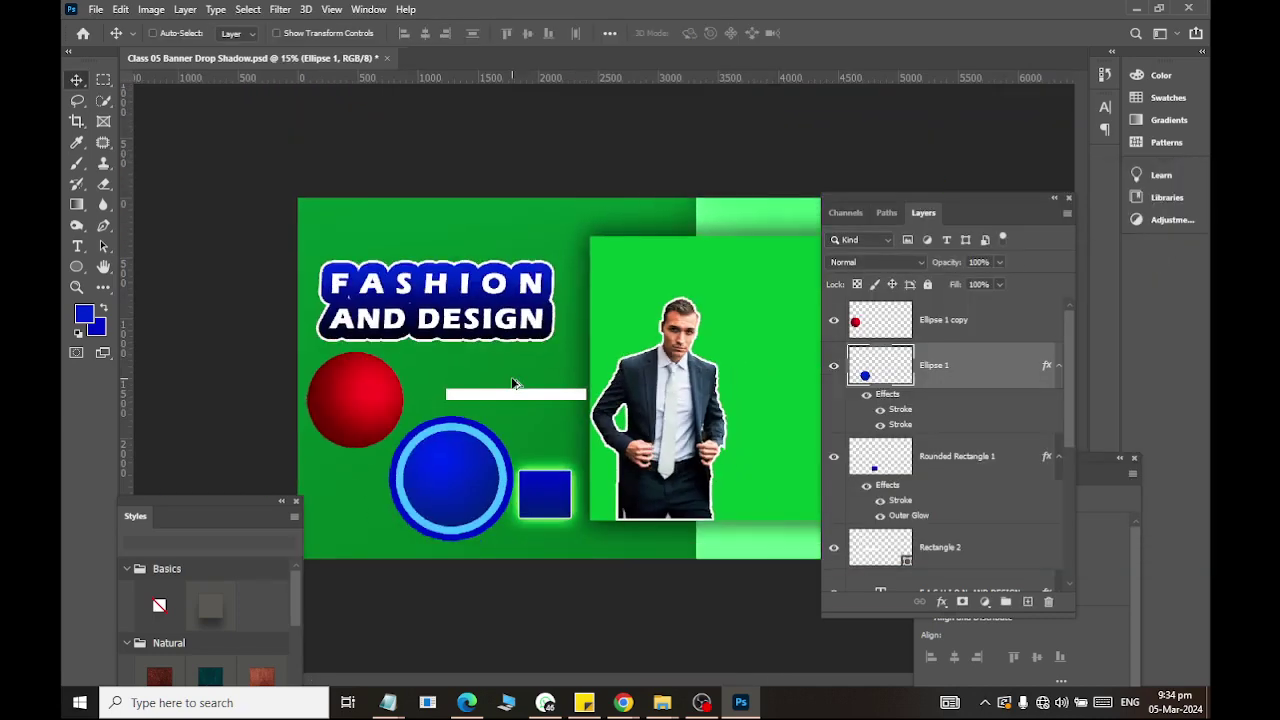
pyautogui.scroll(2, 448, 461)
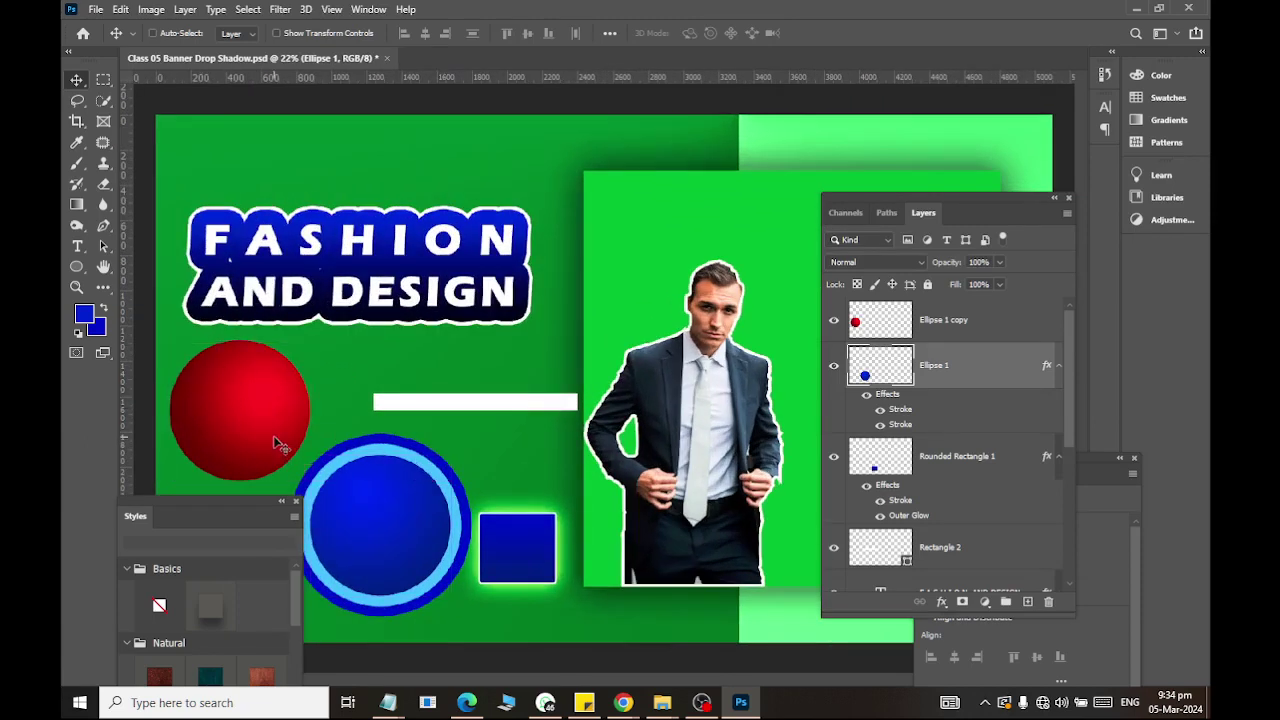
pyautogui.click(866, 322)
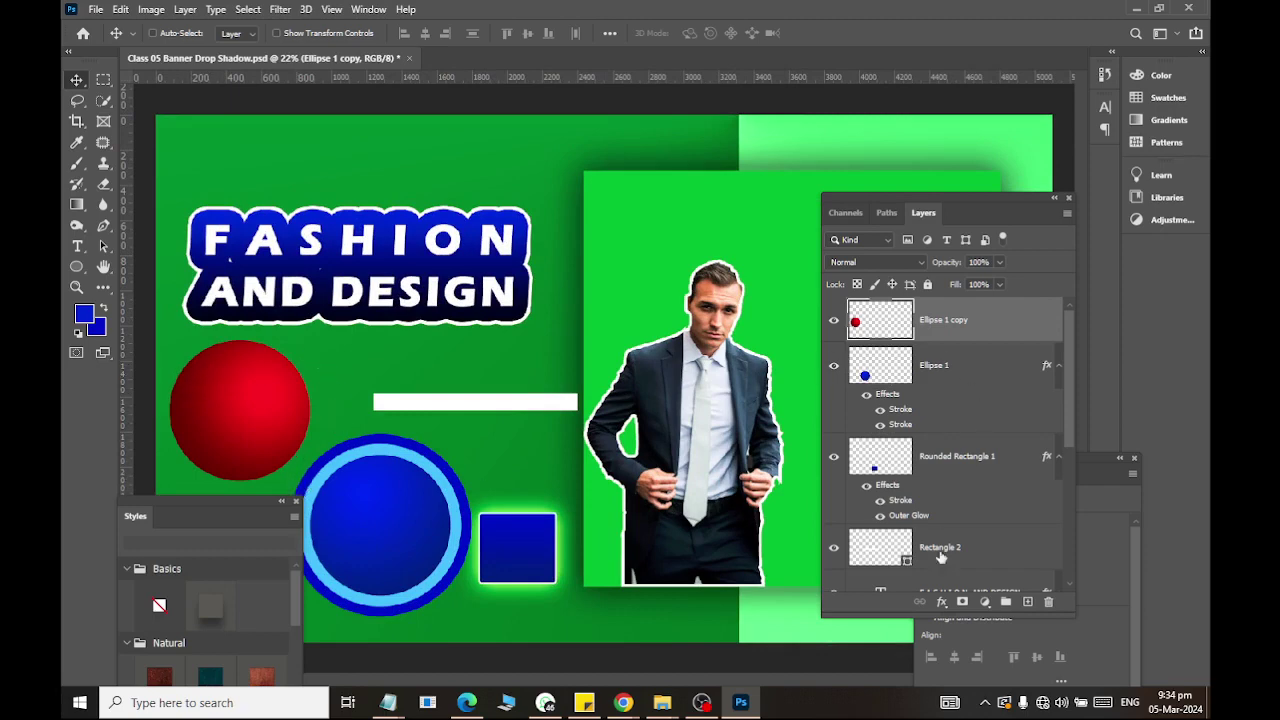
pyautogui.click(943, 603)
# Add a Drop Shadow to the red circle: angle 135°, distance 18, size 59, opacity 94%.
pyautogui.click(968, 470)
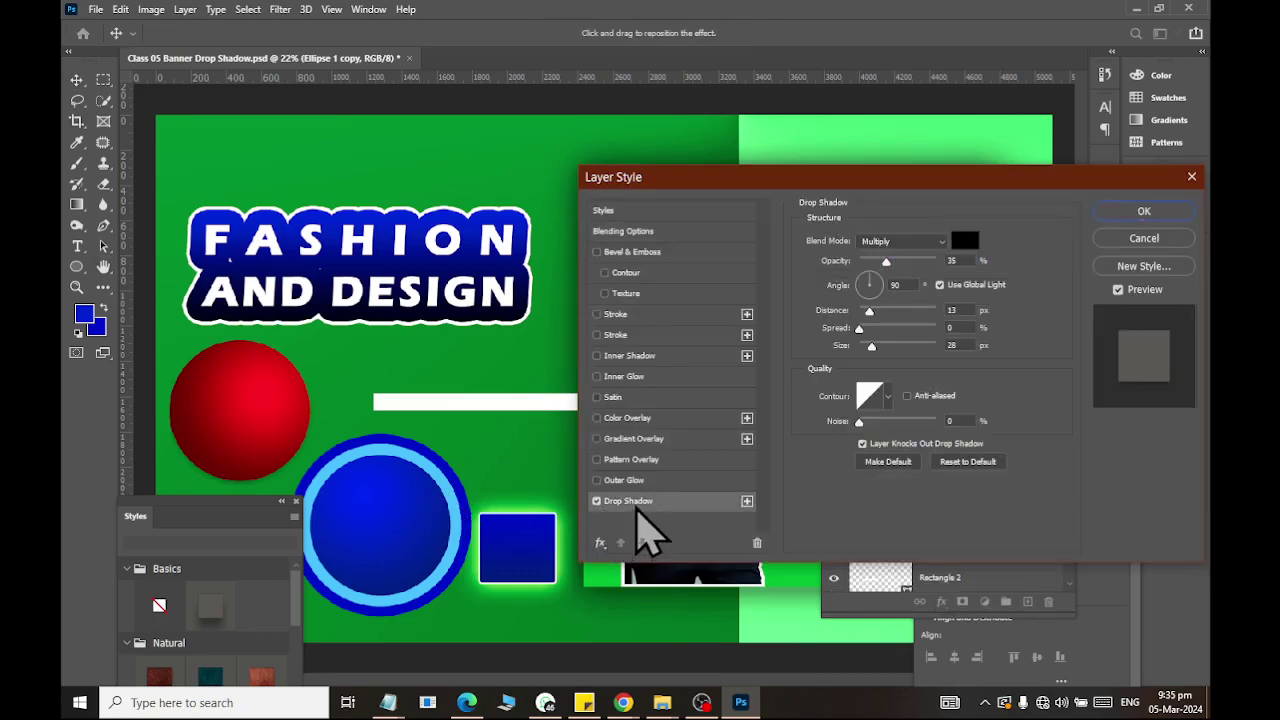
pyautogui.moveTo(713, 180)
pyautogui.mouseDown()
pyautogui.moveTo(815, 252)
pyautogui.moveTo(772, 127)
pyautogui.mouseUp()
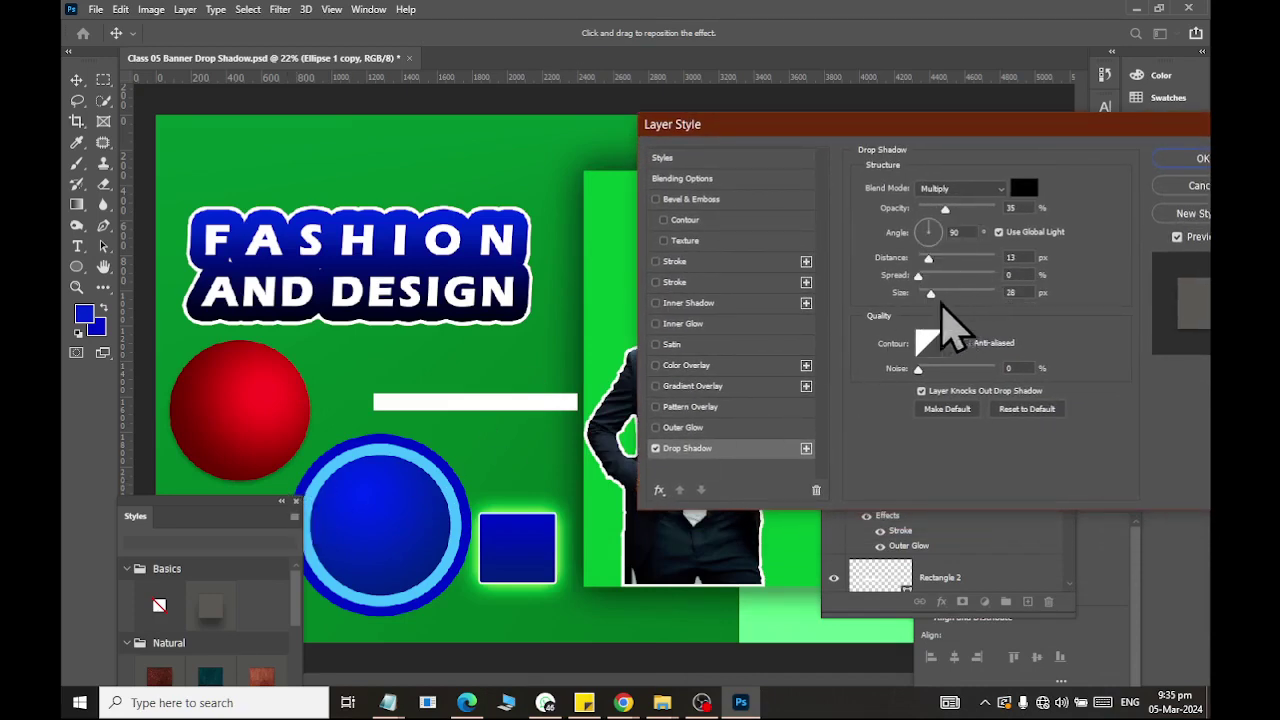
pyautogui.moveTo(930, 293)
pyautogui.mouseDown()
pyautogui.moveTo(957, 293)
pyautogui.moveTo(922, 296)
pyautogui.moveTo(959, 260)
pyautogui.mouseUp()
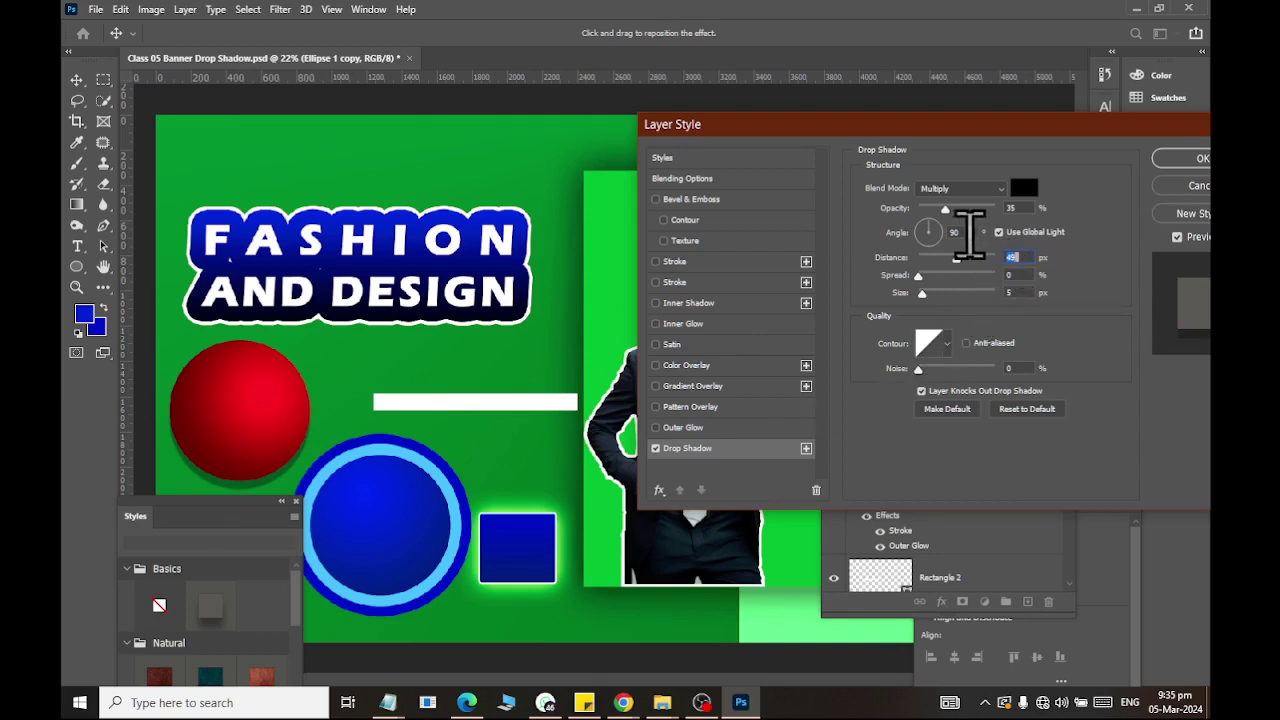
pyautogui.moveTo(932, 228); pyautogui.dragTo(920, 245)
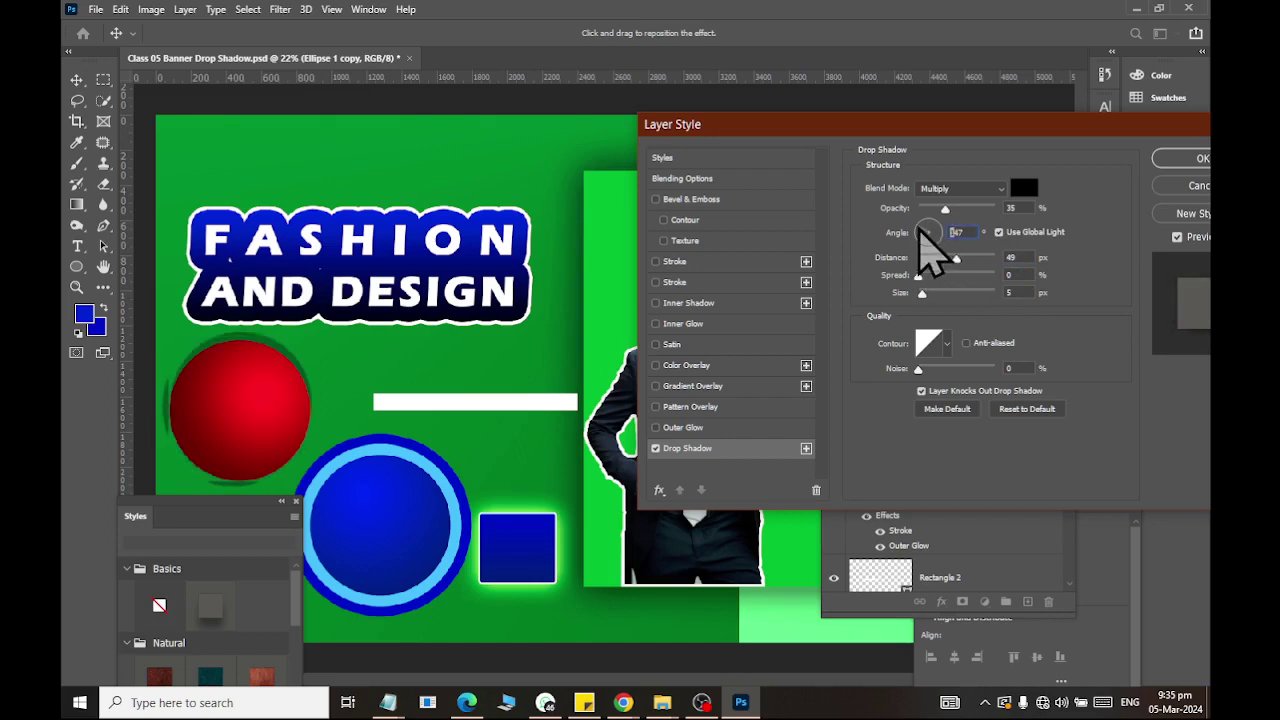
pyautogui.write('90')
pyautogui.write('-28')
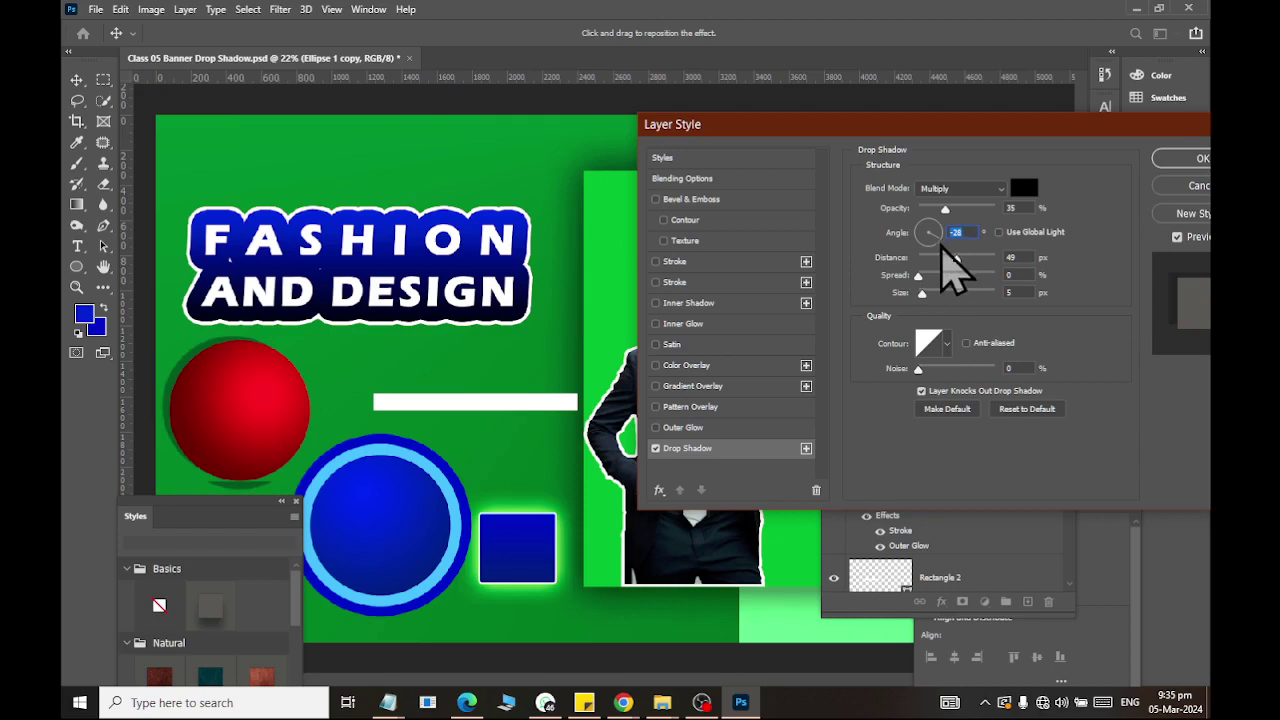
pyautogui.click(919, 228)
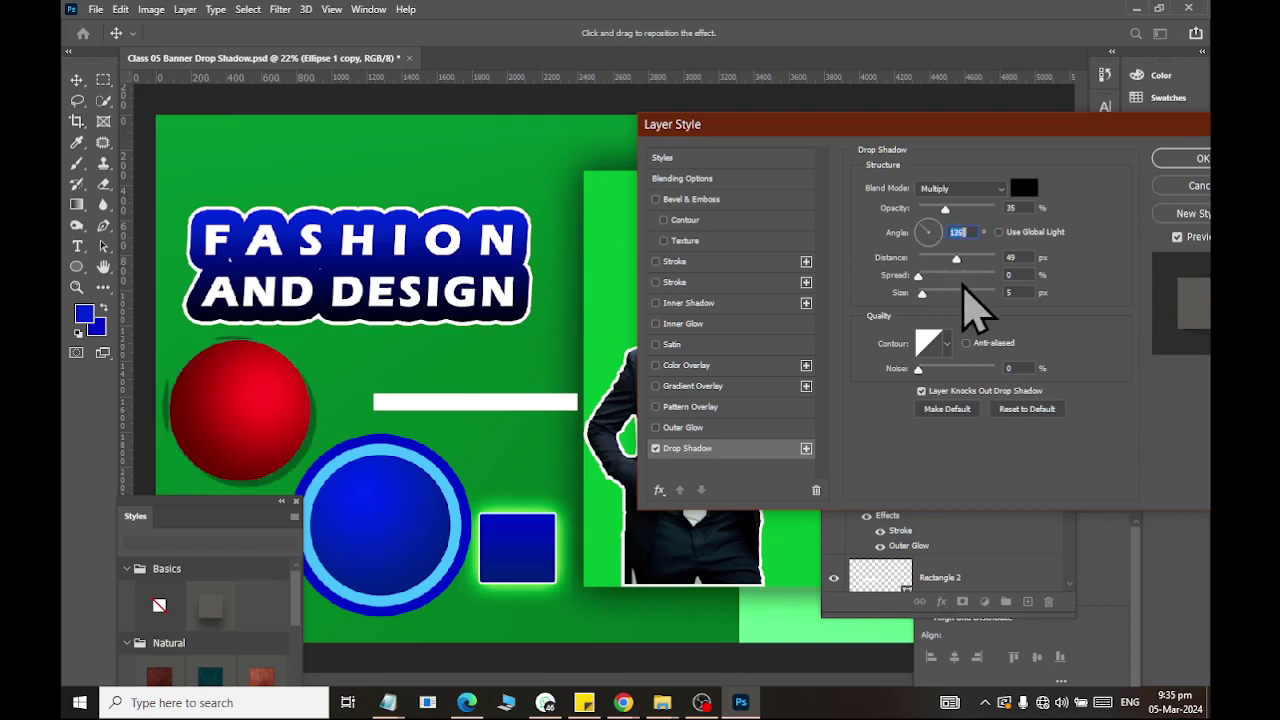
pyautogui.moveTo(957, 260); pyautogui.dragTo(933, 250)
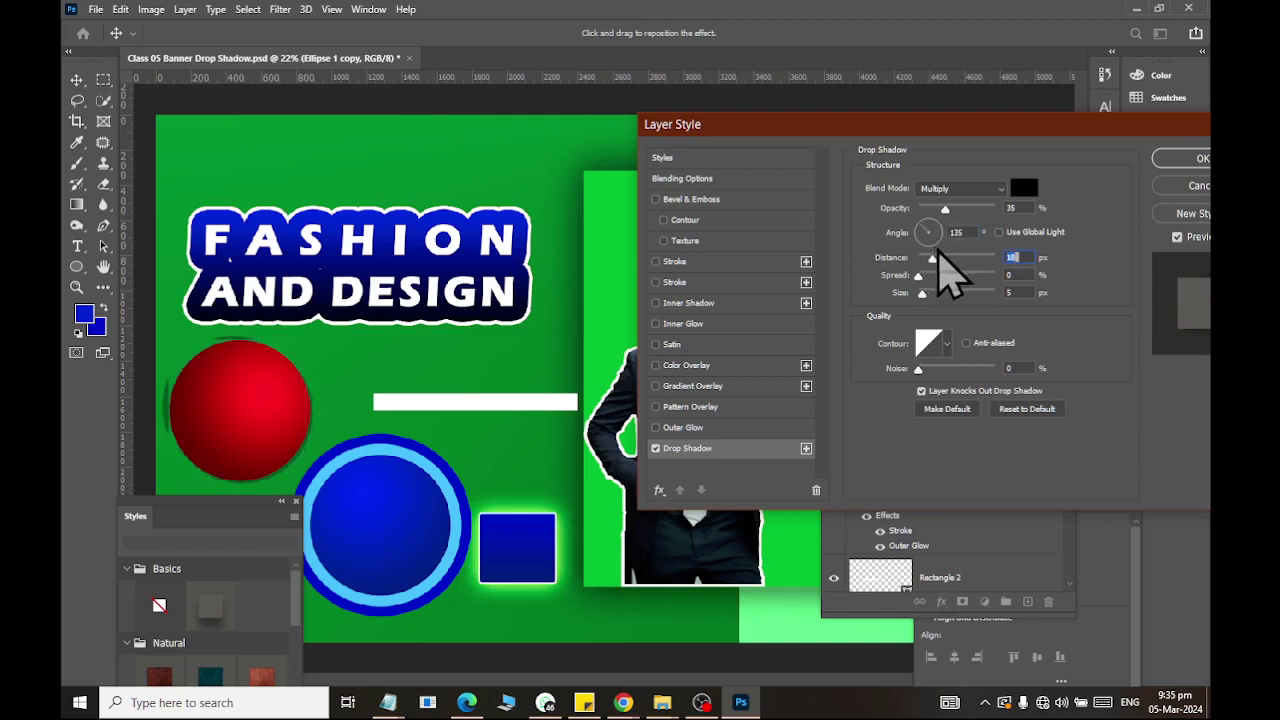
pyautogui.moveTo(922, 293)
pyautogui.mouseDown()
pyautogui.moveTo(957, 295)
pyautogui.moveTo(940, 296)
pyautogui.mouseUp()
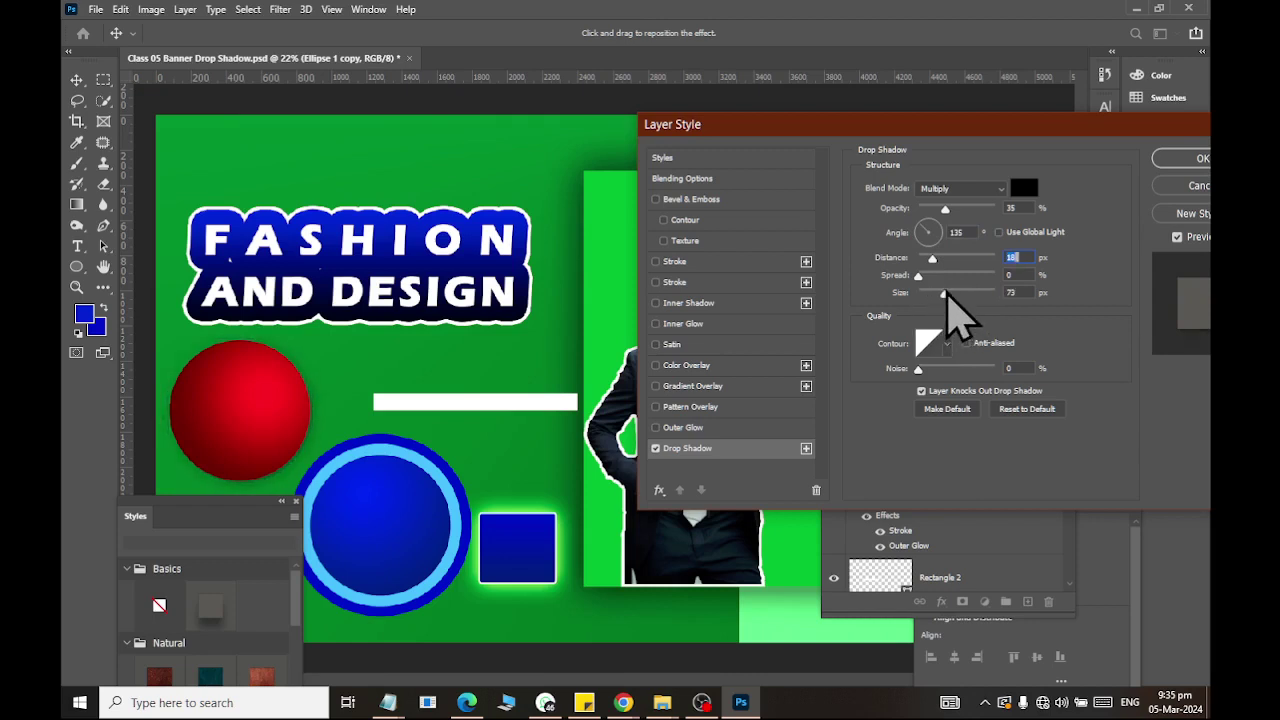
pyautogui.moveTo(947, 220); pyautogui.dragTo(992, 220)
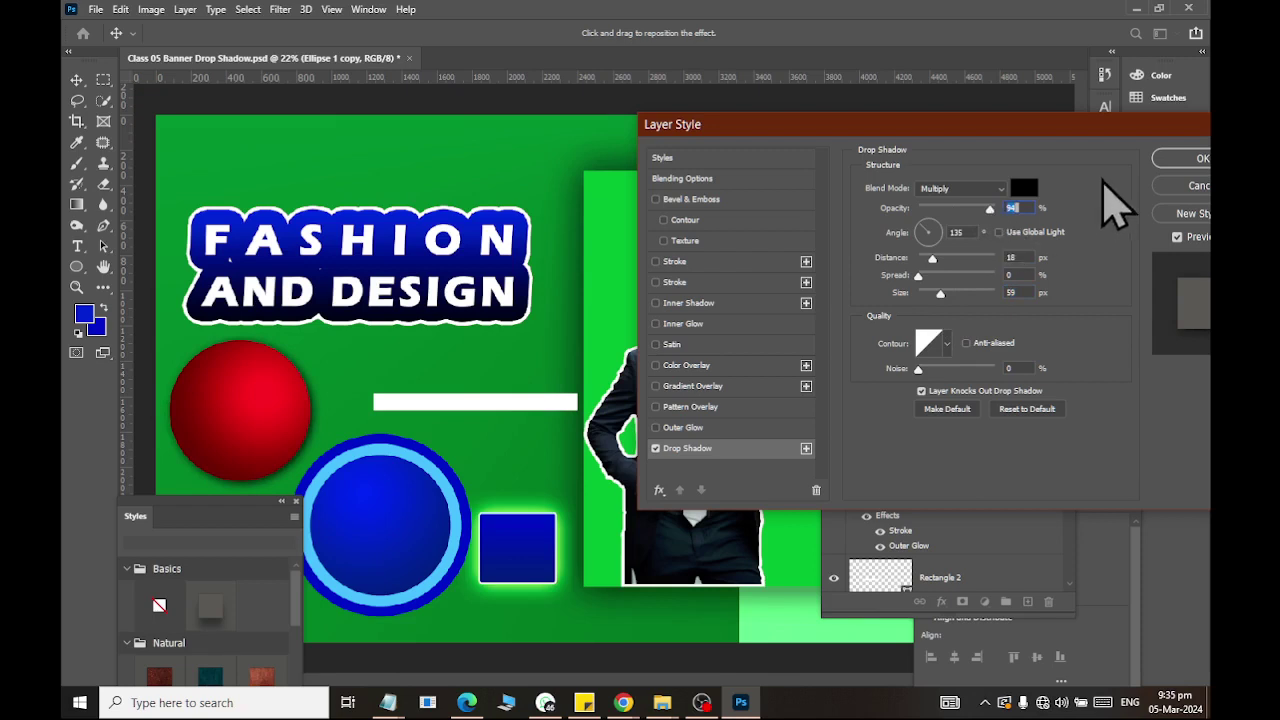
pyautogui.click(1185, 160)
pyautogui.scroll(-1, 370, 302)
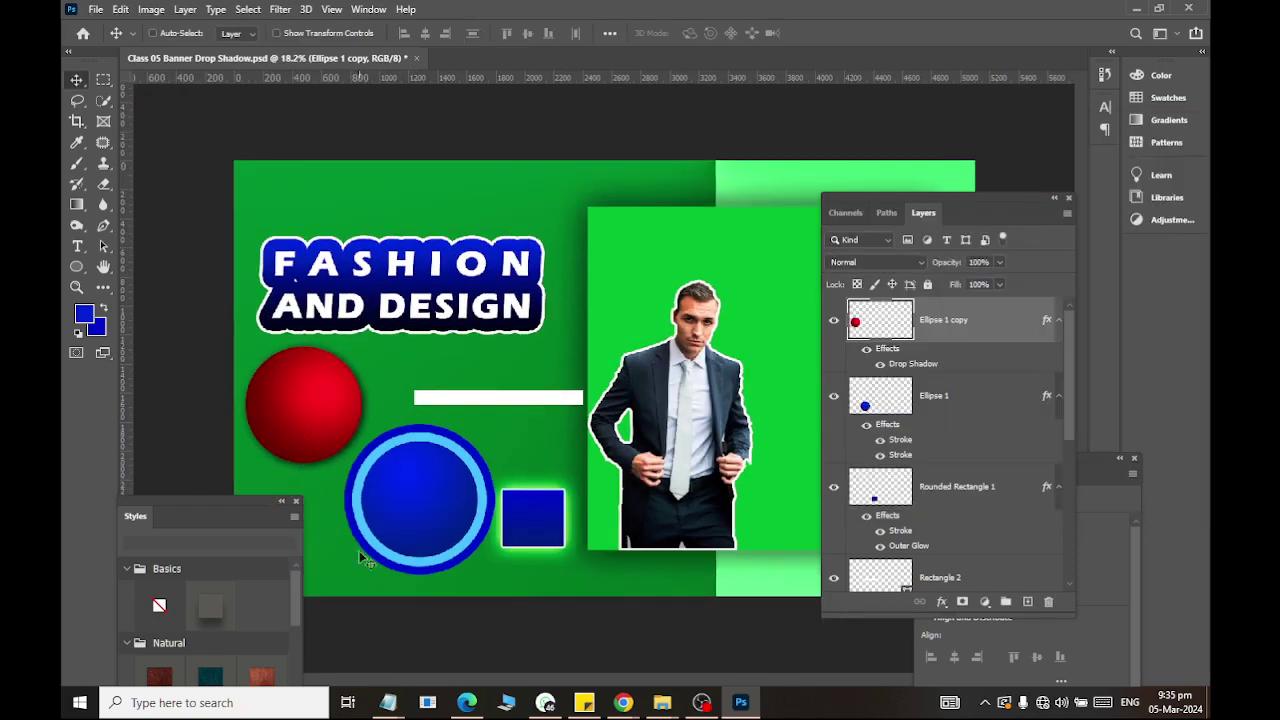
# Select the Rectangle 2 white bar layer and enable a Drop Shadow in Layer Style.
pyautogui.scroll(1, 405, 328)
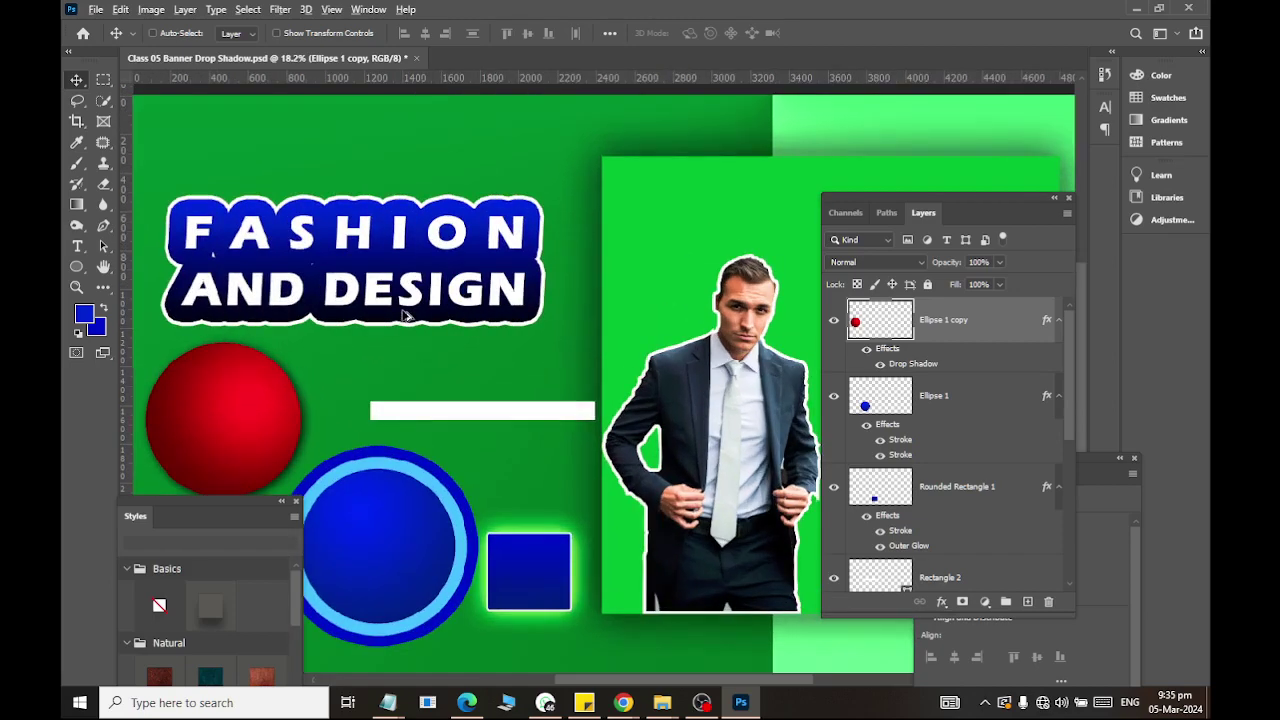
pyautogui.scroll(1, 420, 366)
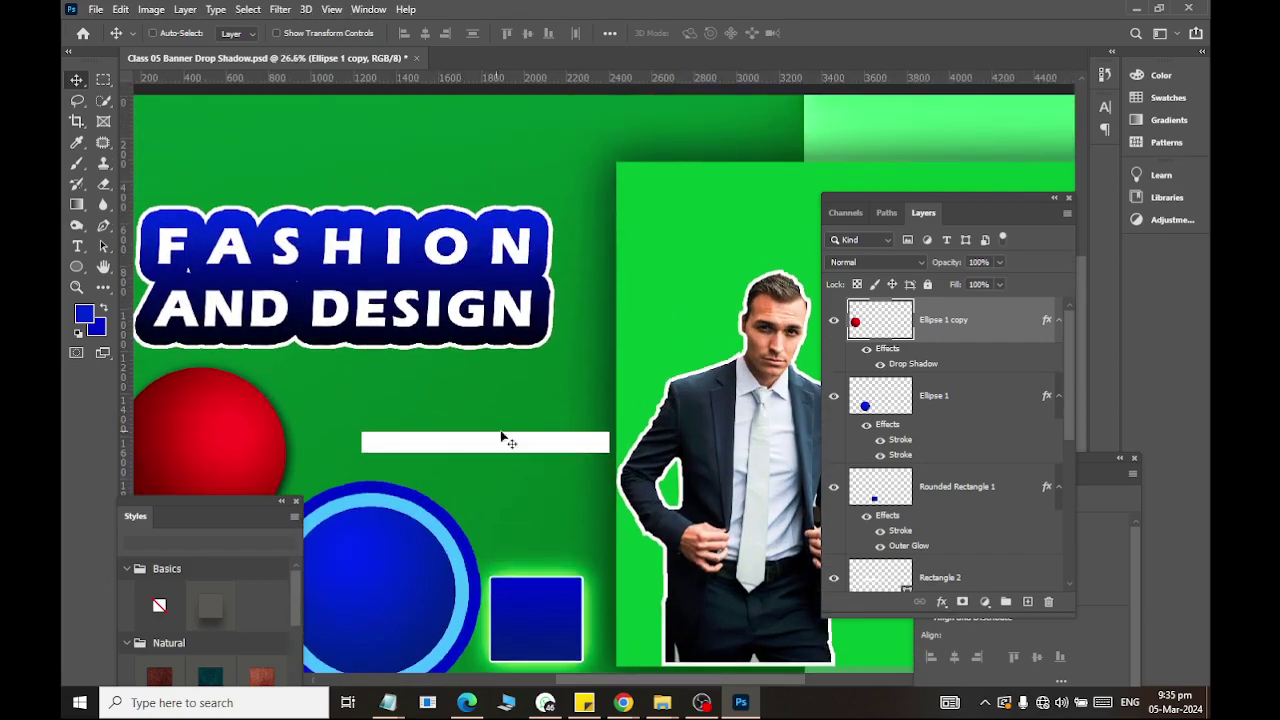
pyautogui.scroll(-2, 950, 430)
pyautogui.scroll(-2, 963, 420)
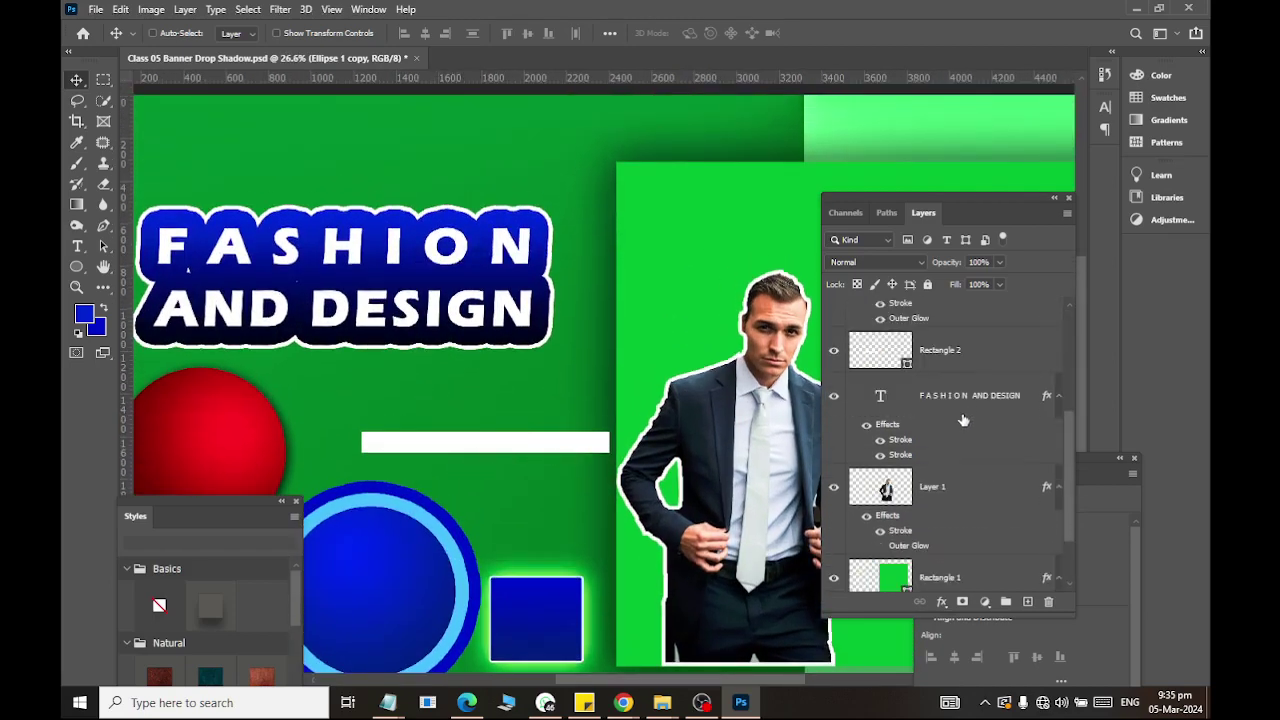
pyautogui.click(953, 357)
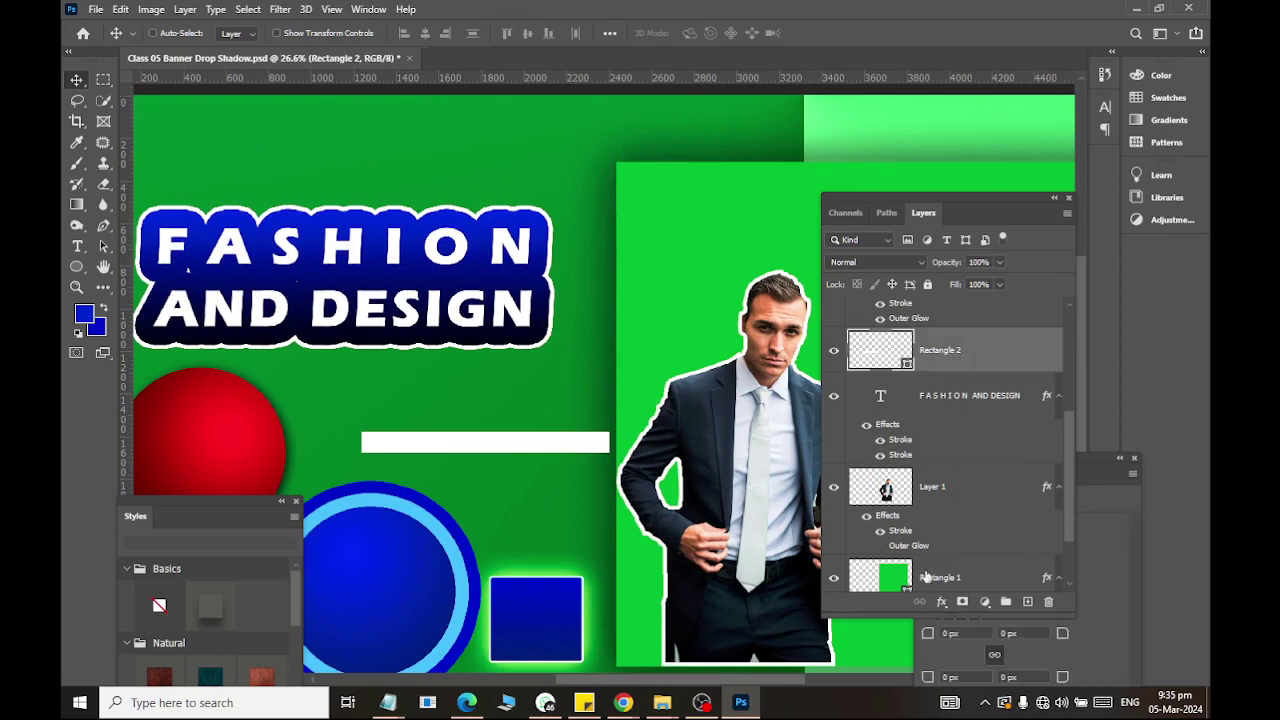
pyautogui.click(943, 603)
pyautogui.press('Escape')
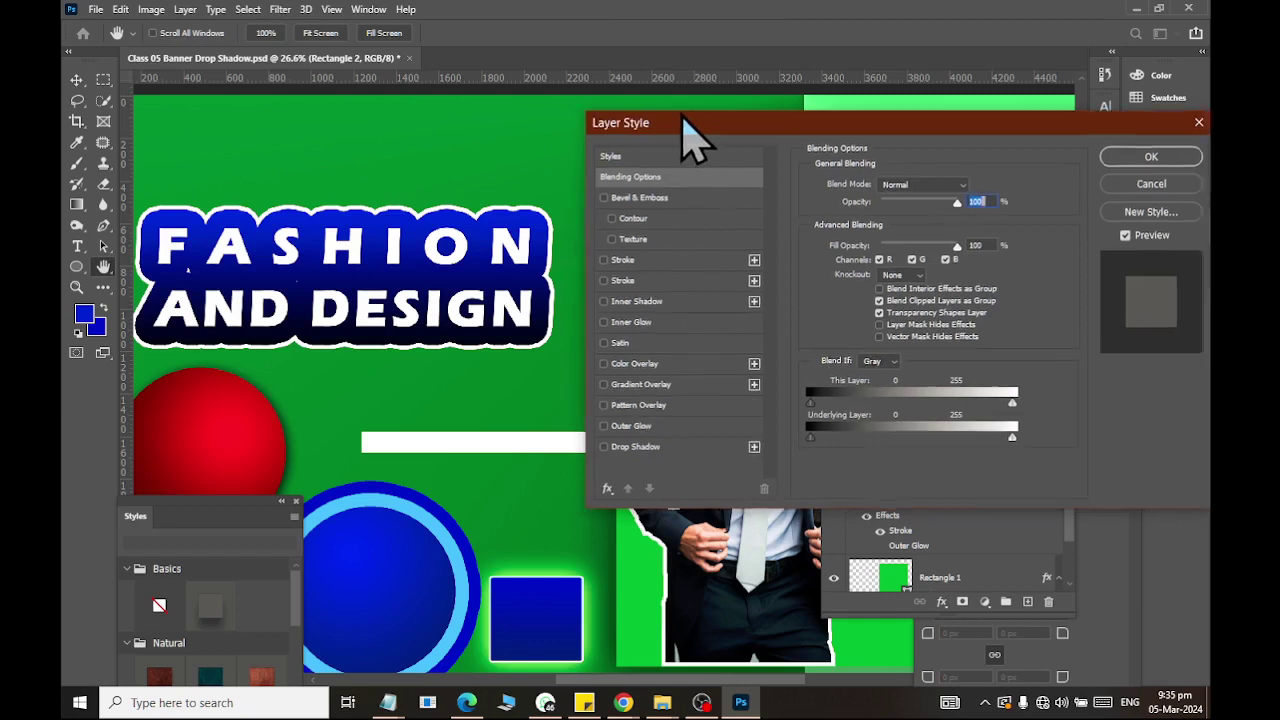
pyautogui.moveTo(686, 125); pyautogui.dragTo(876, 125)
pyautogui.click(815, 450)
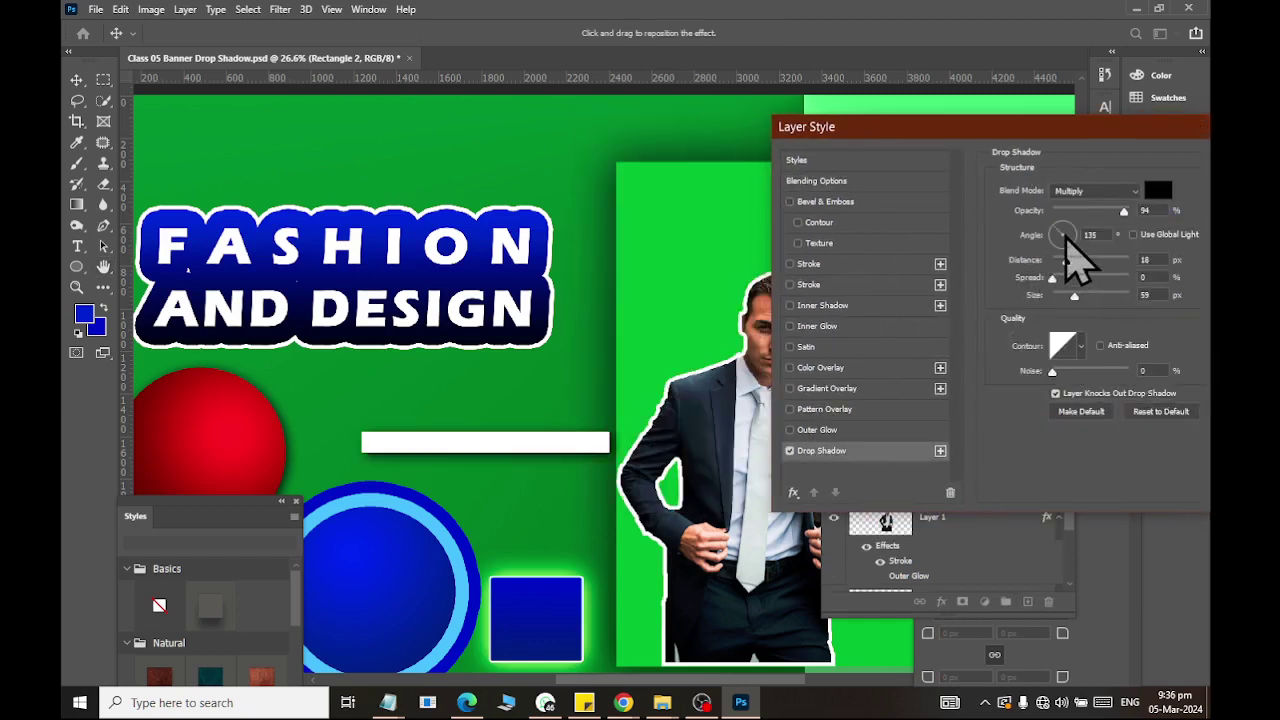
# Increase the bar shadow's spread and distance, and try a red shadow colour.
pyautogui.moveTo(1052, 278)
pyautogui.mouseDown()
pyautogui.moveTo(1072, 298)
pyautogui.moveTo(1078, 263)
pyautogui.mouseUp()
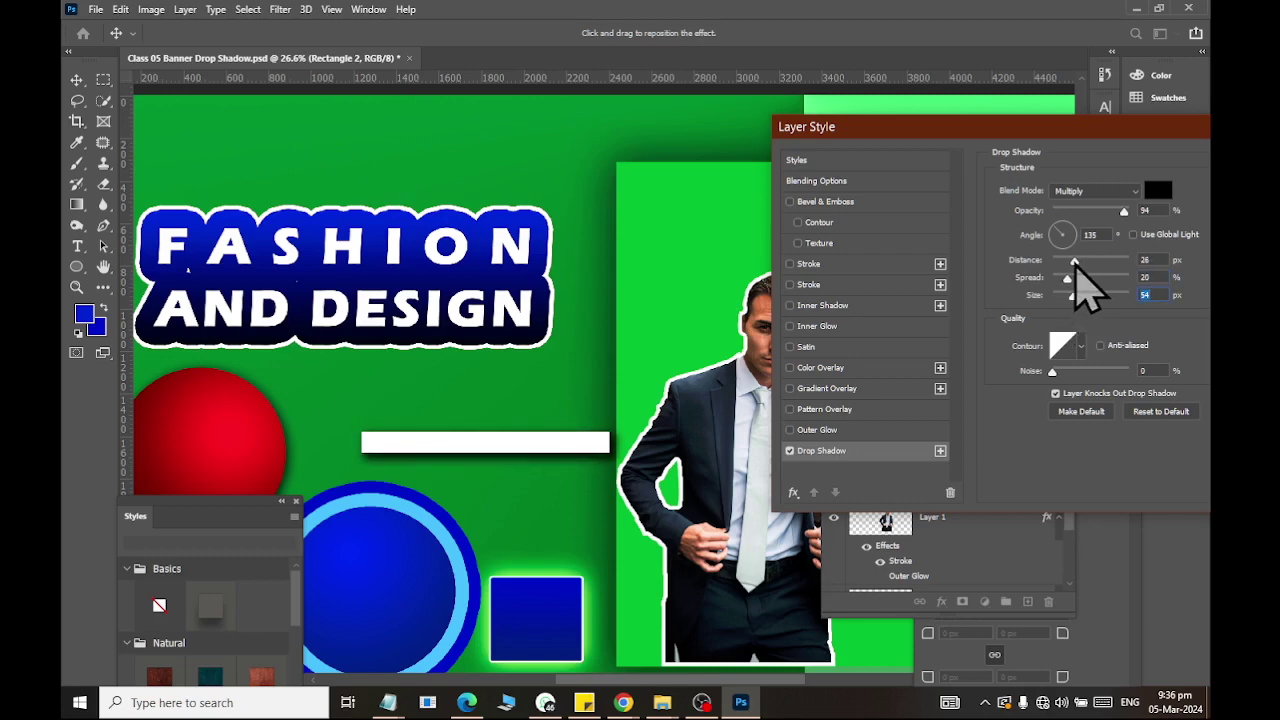
pyautogui.click(1075, 263)
pyautogui.moveTo(1152, 128); pyautogui.dragTo(1079, 147)
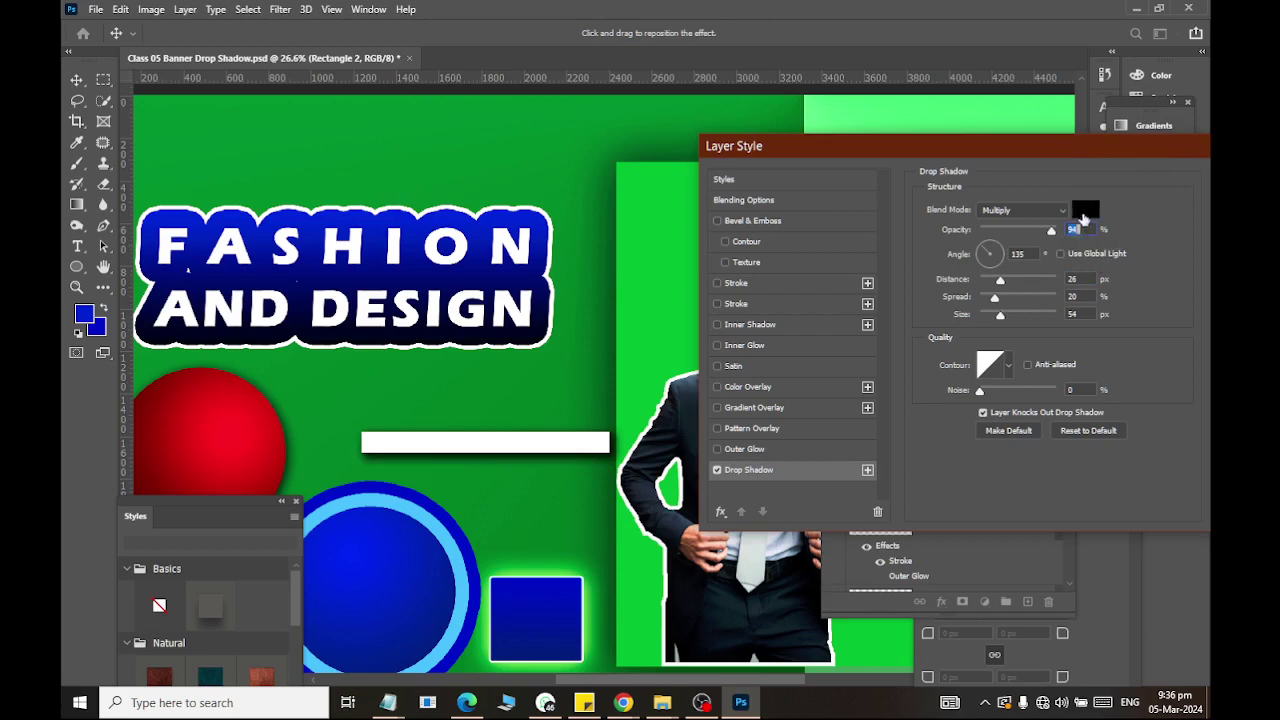
pyautogui.click(1085, 209)
pyautogui.click(709, 342)
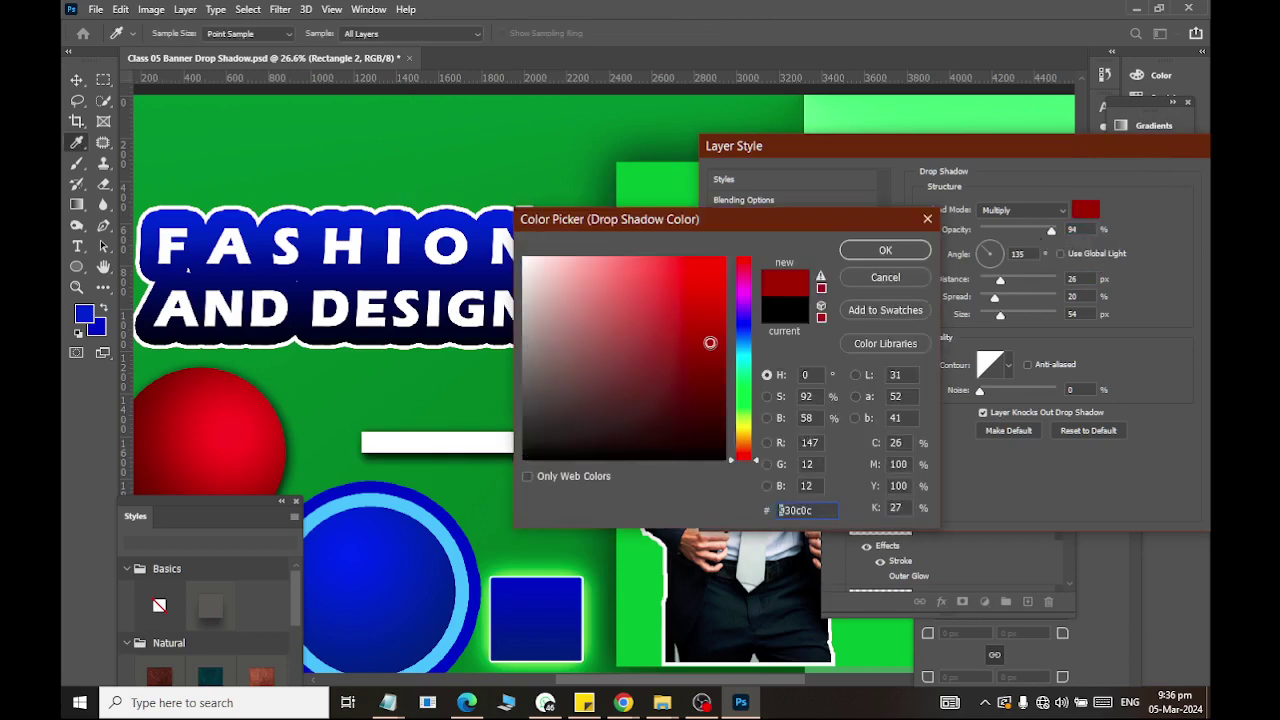
pyautogui.click(692, 296)
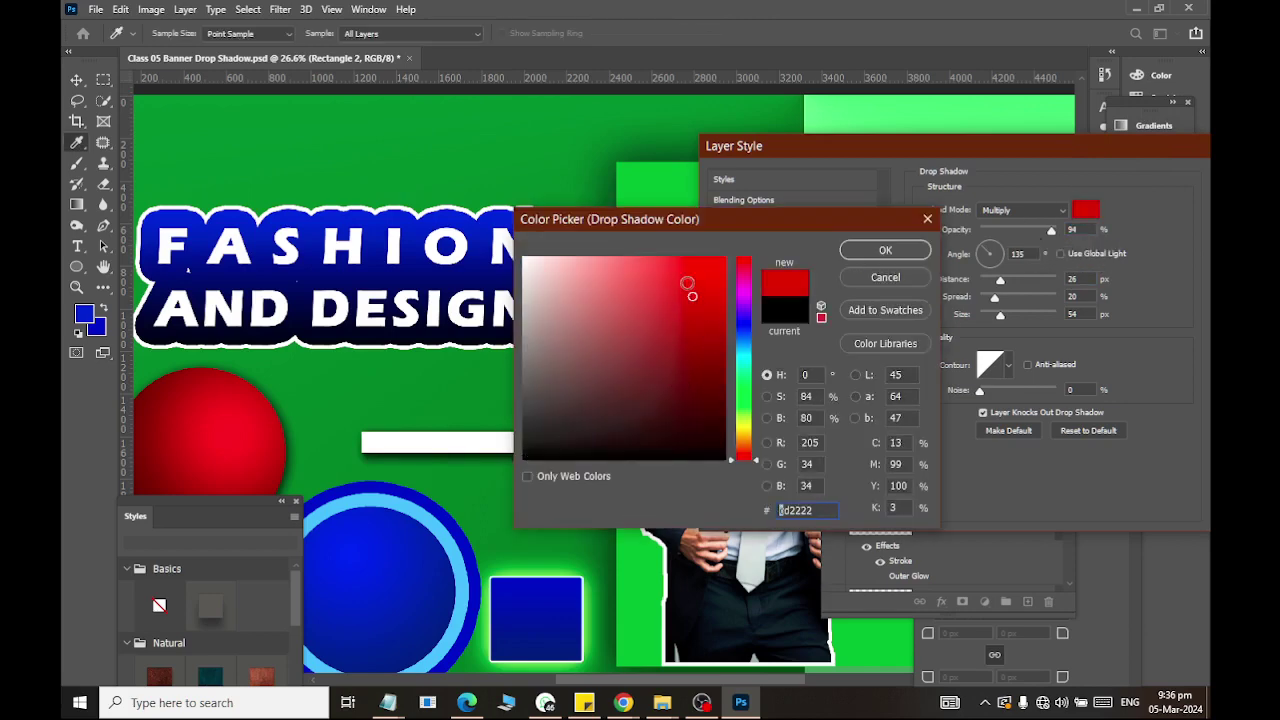
pyautogui.click(905, 251)
# Set the shadow blend mode to Normal and its colour to dark grey #272626.
pyautogui.click(1018, 212)
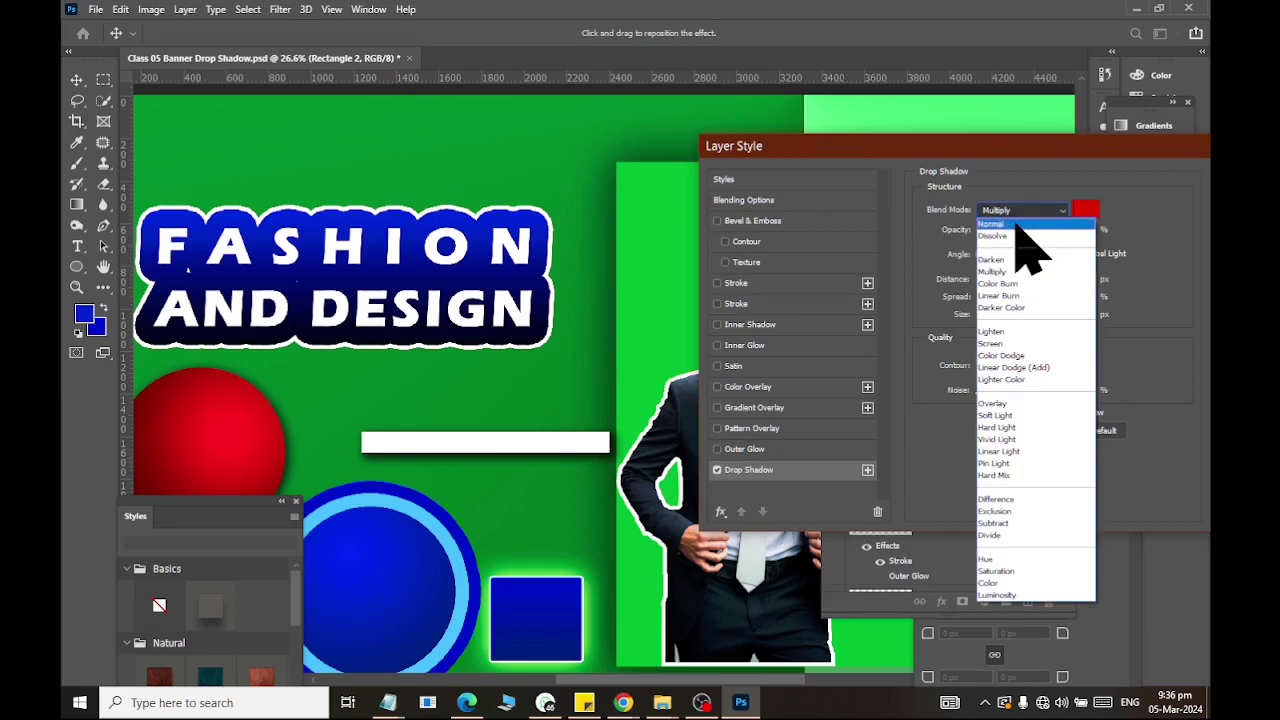
pyautogui.click(1015, 212)
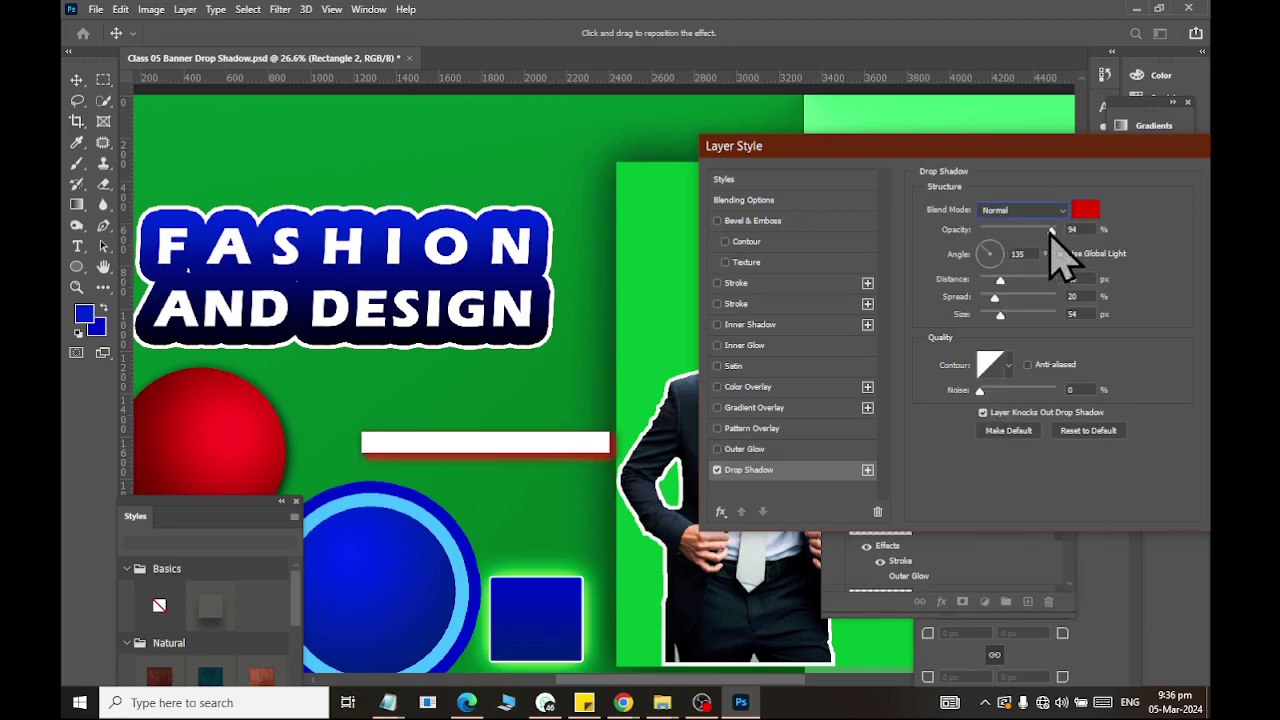
pyautogui.click(1085, 209)
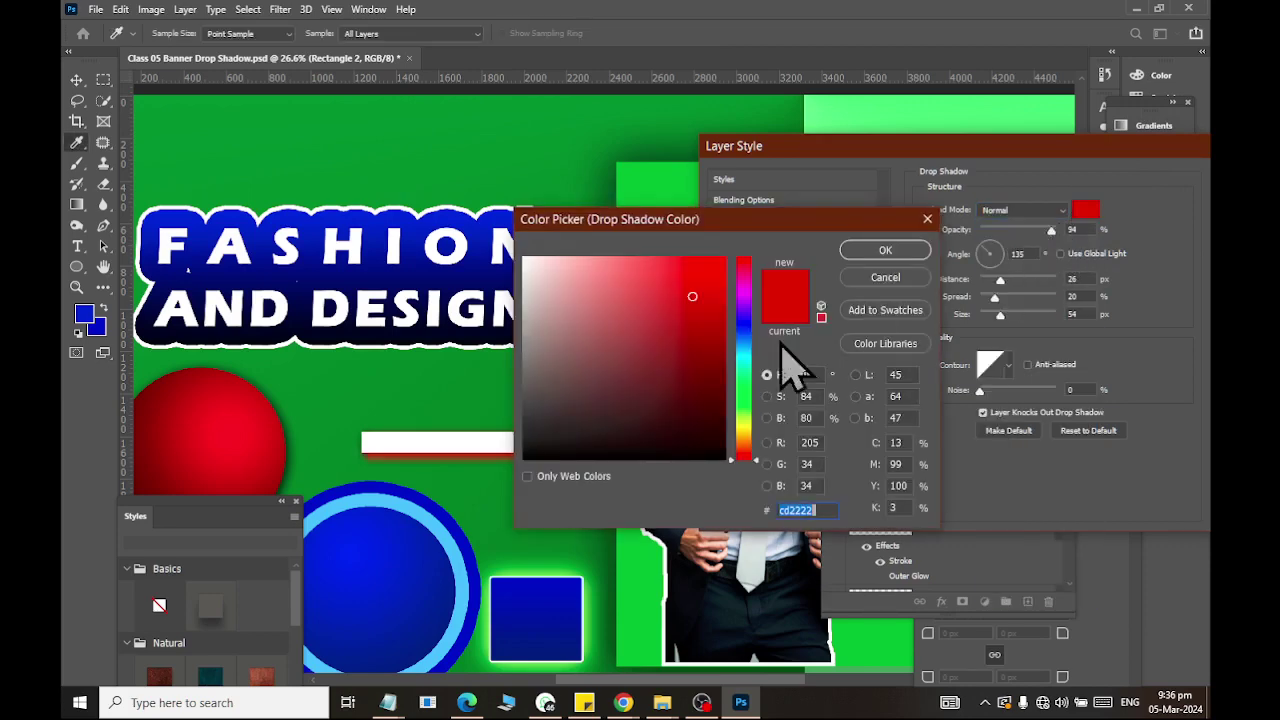
pyautogui.moveTo(606, 446)
pyautogui.mouseDown()
pyautogui.moveTo(522, 423)
pyautogui.moveTo(526, 446)
pyautogui.moveTo(528, 429)
pyautogui.mouseUp()
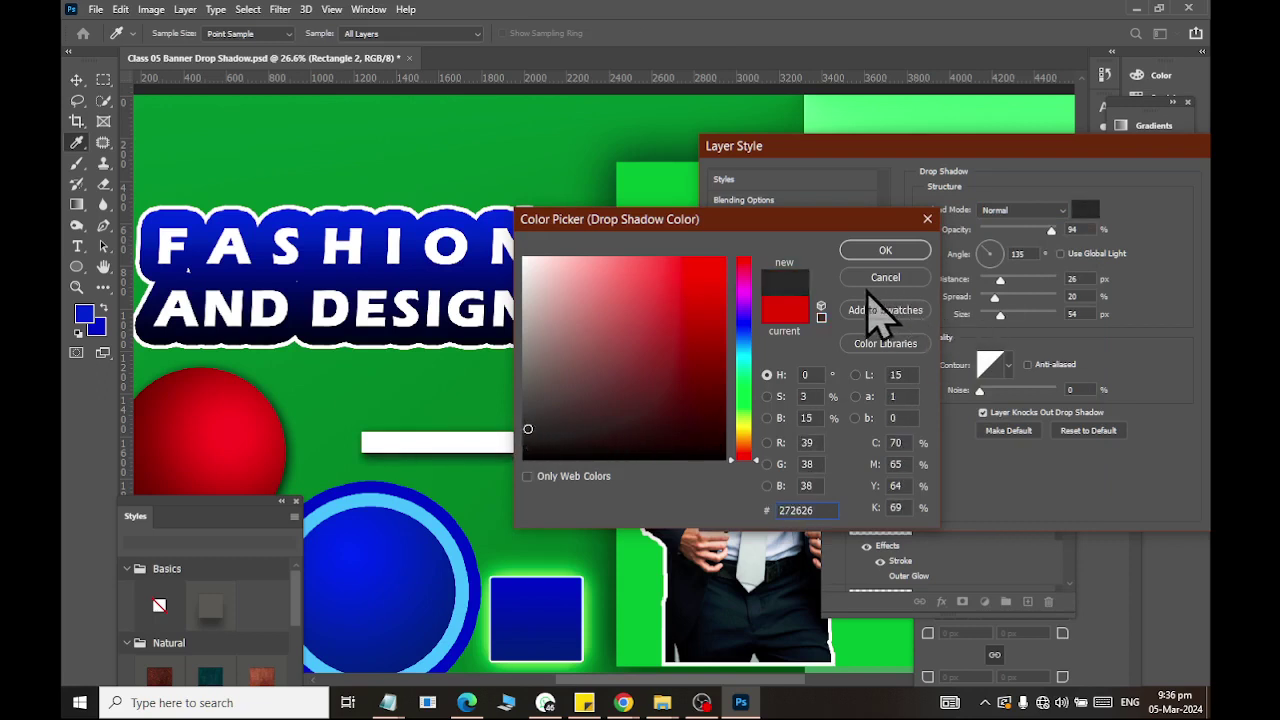
pyautogui.click(885, 250)
pyautogui.click(1097, 184)
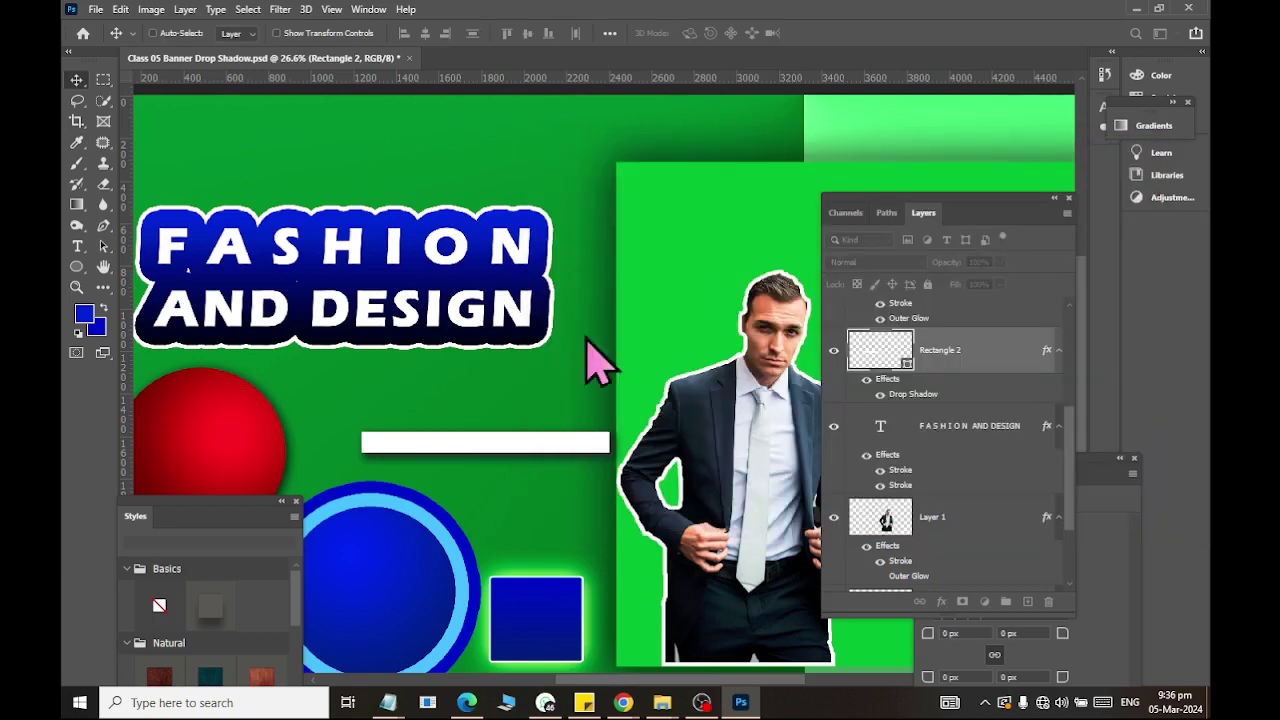
pyautogui.scroll(-2, 428, 423)
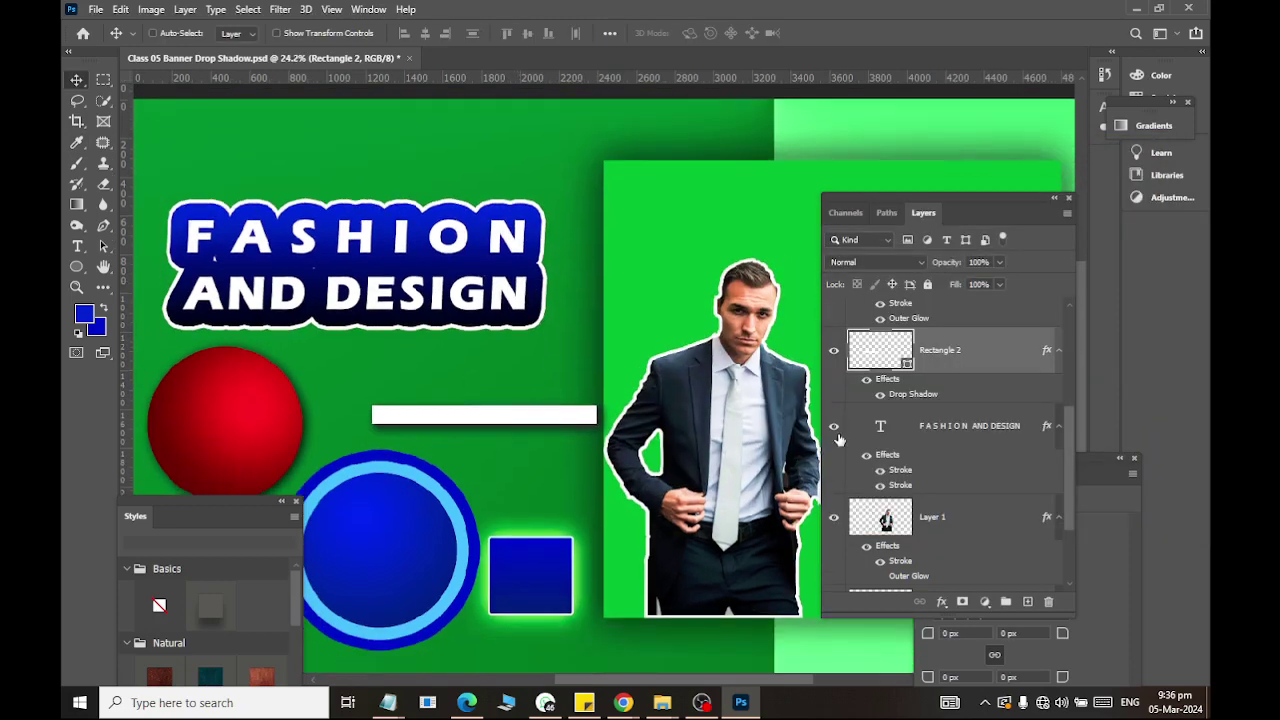